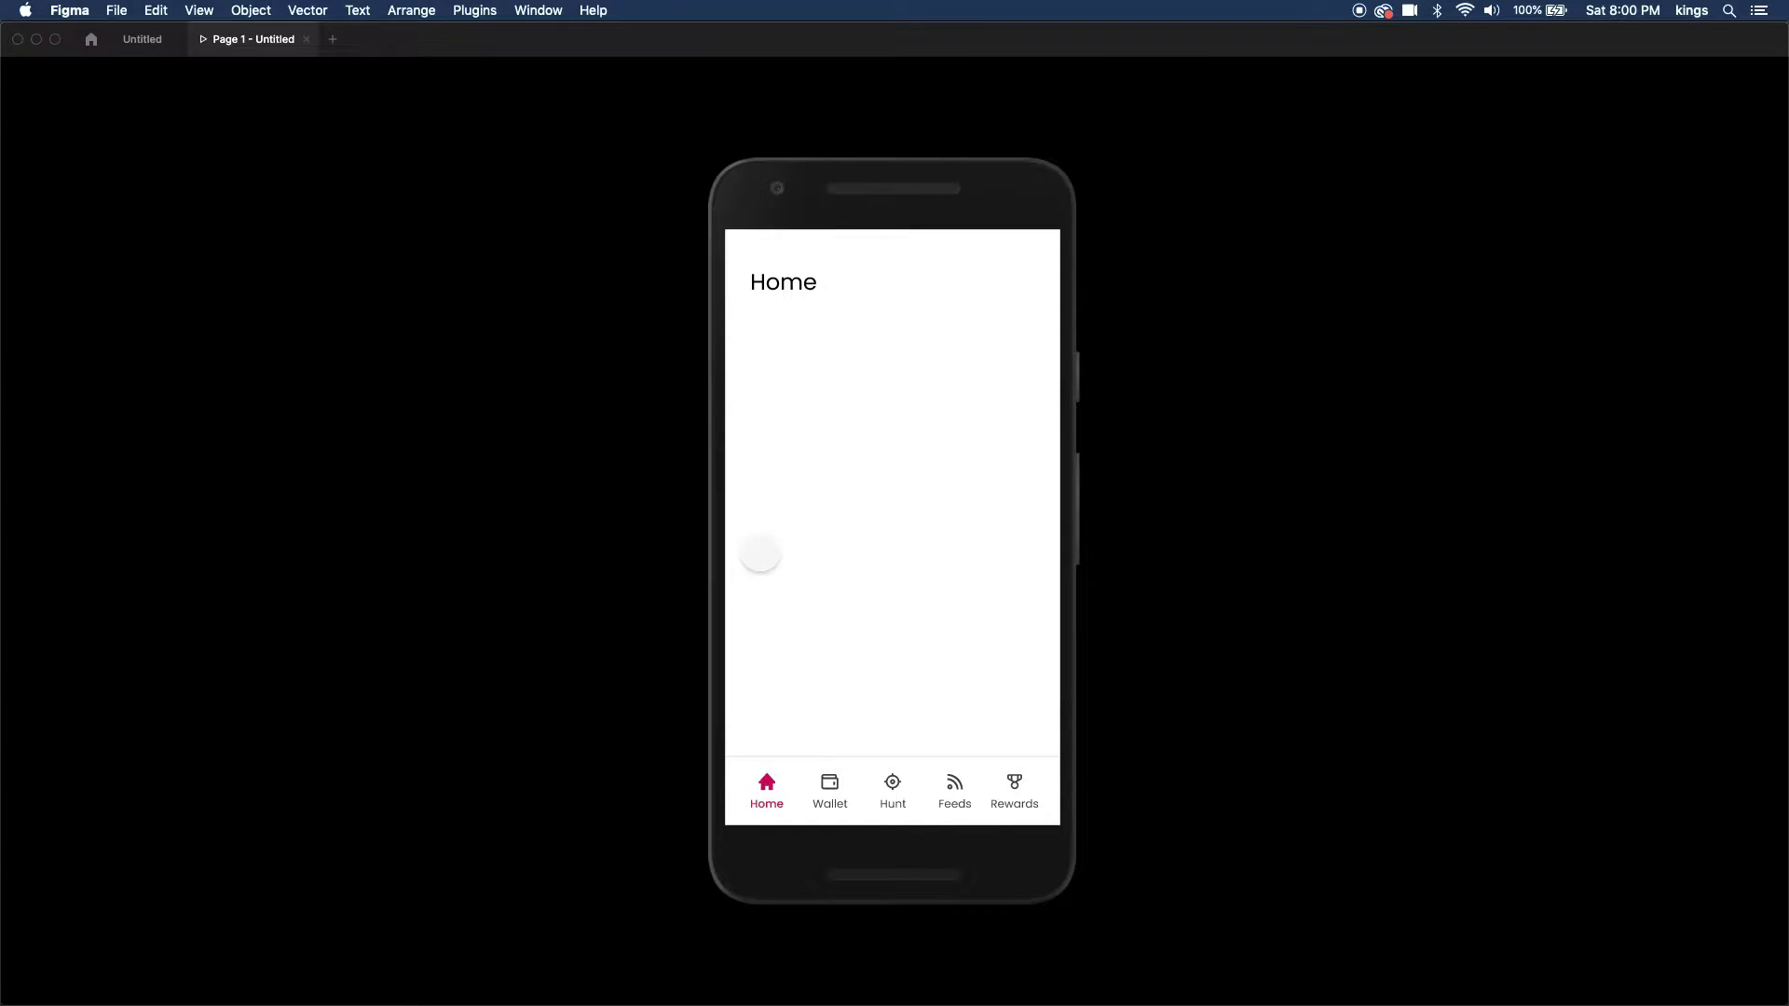
- Preview the Wallet and Hunt screens through the prototype's bottom navigation bar
click(829, 788)
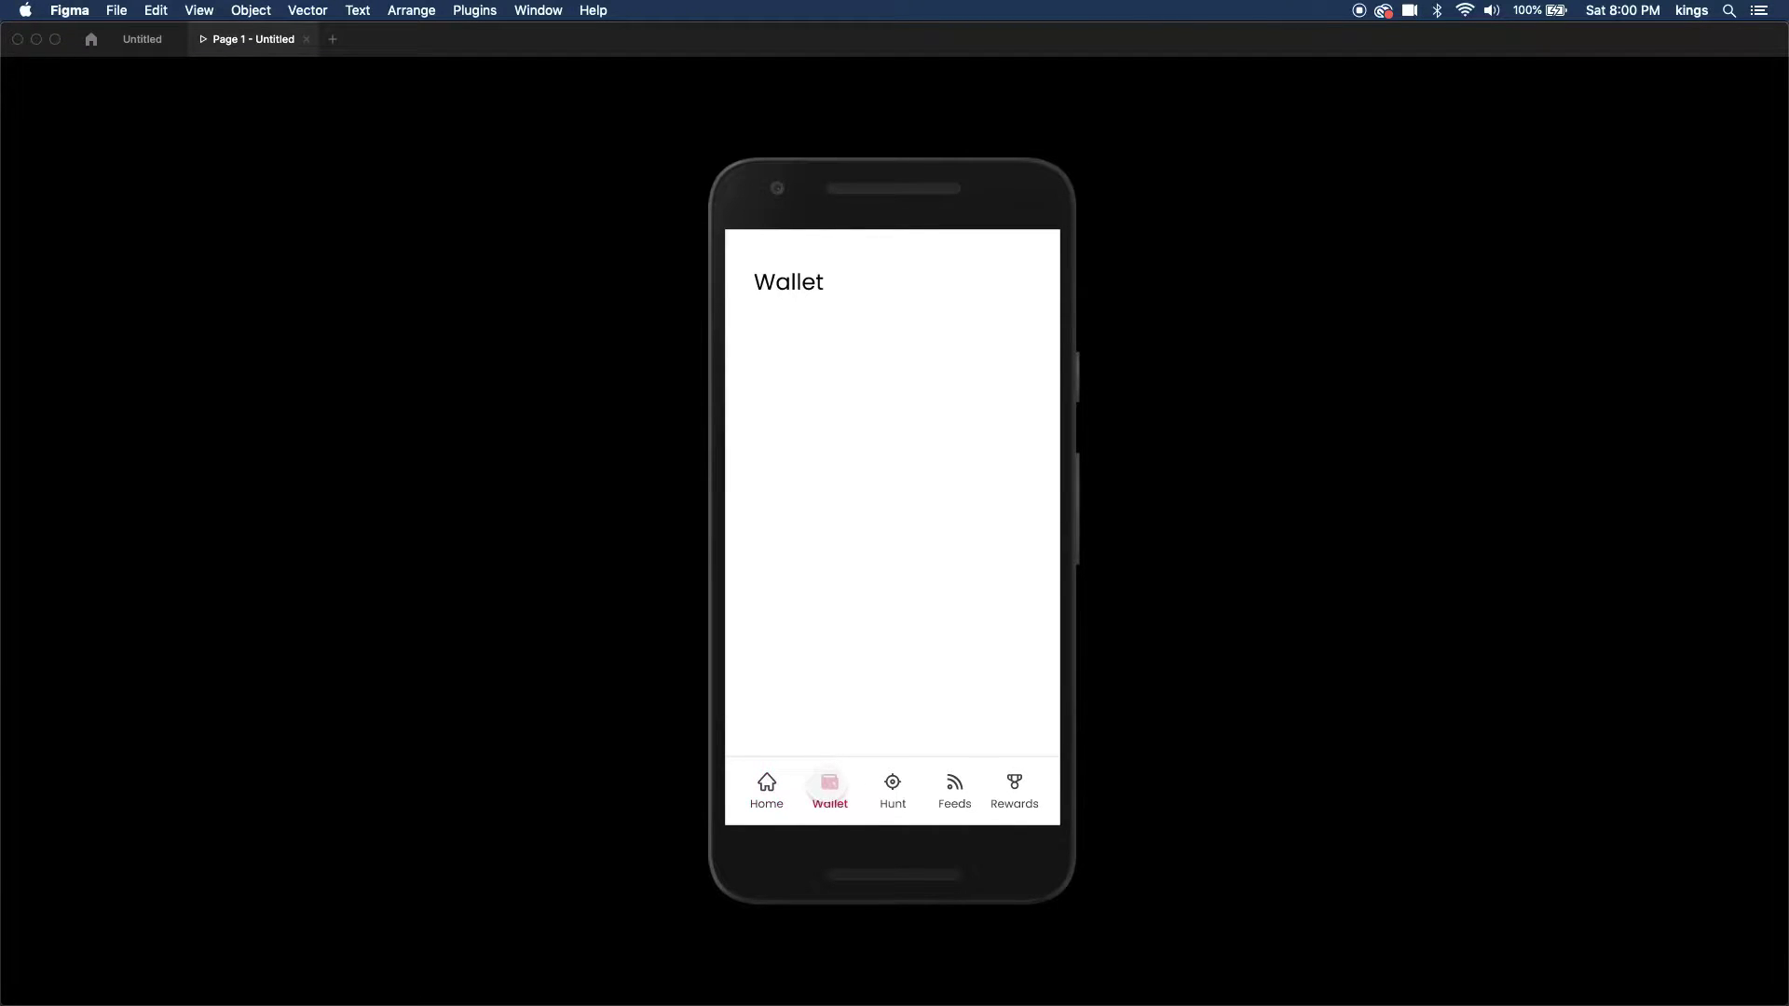
click(893, 783)
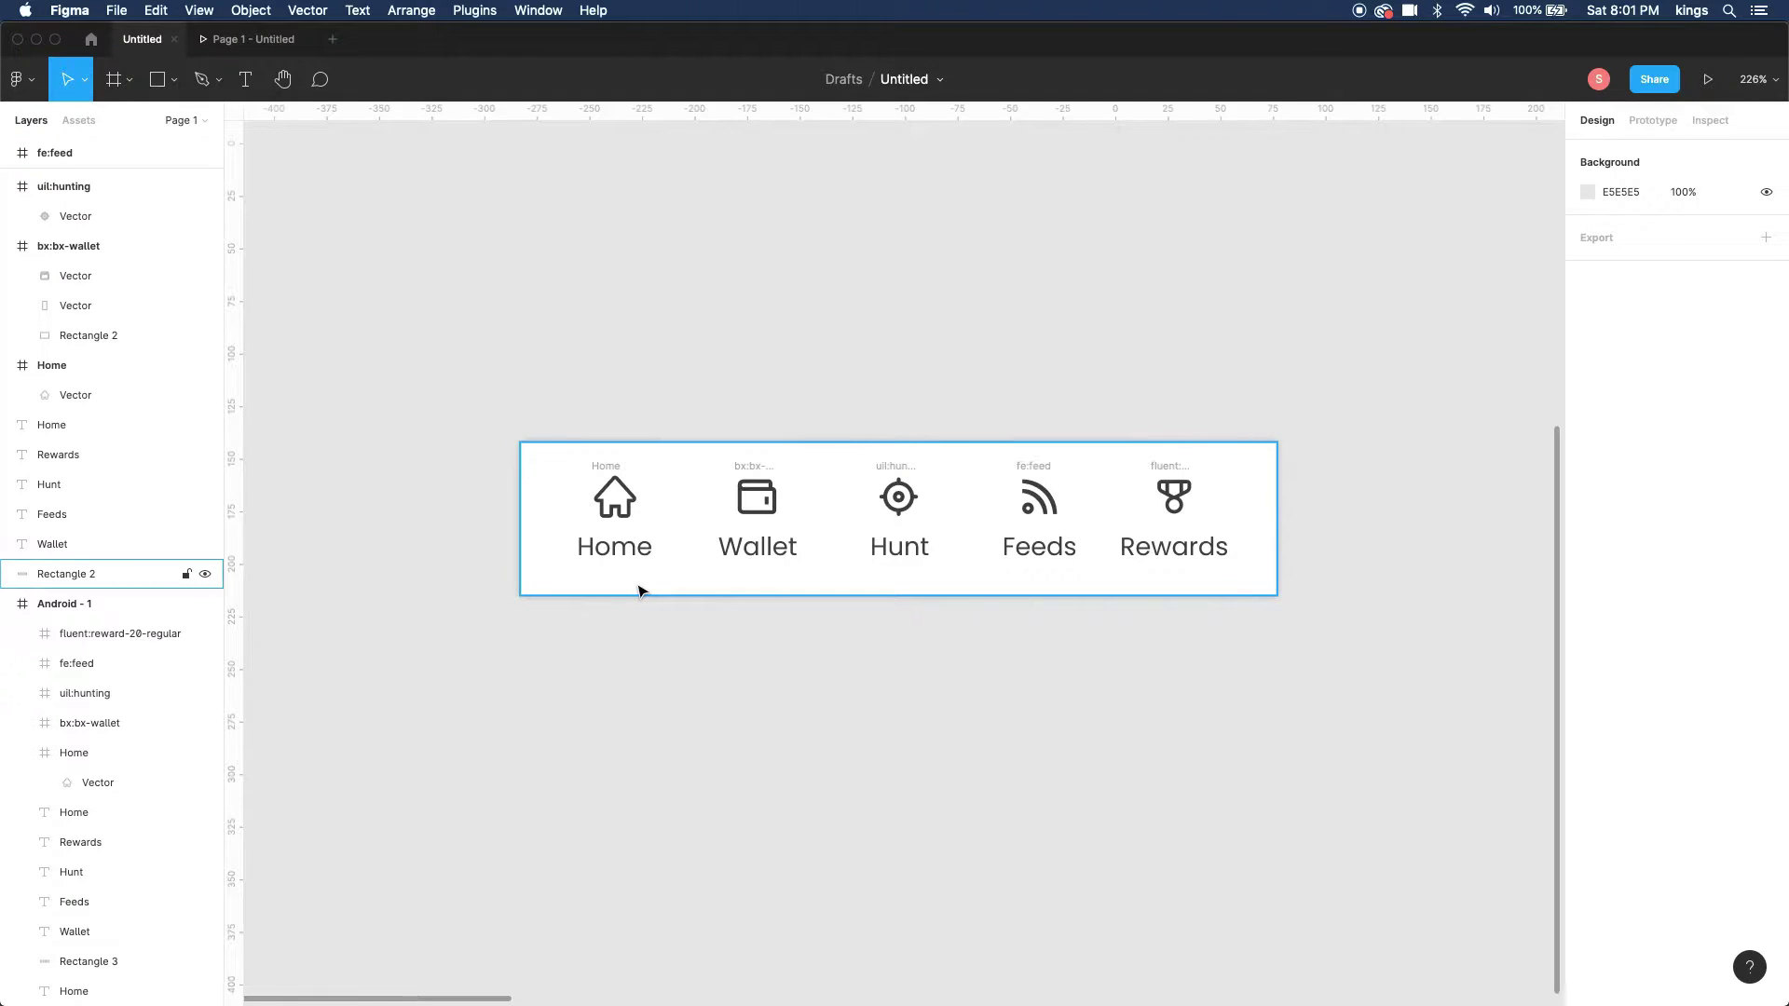
- Move the Home icon and label together below the navigation bar and turn them into one component
click(629, 558)
shift+click(617, 491)
drag(617, 473, 606, 746)
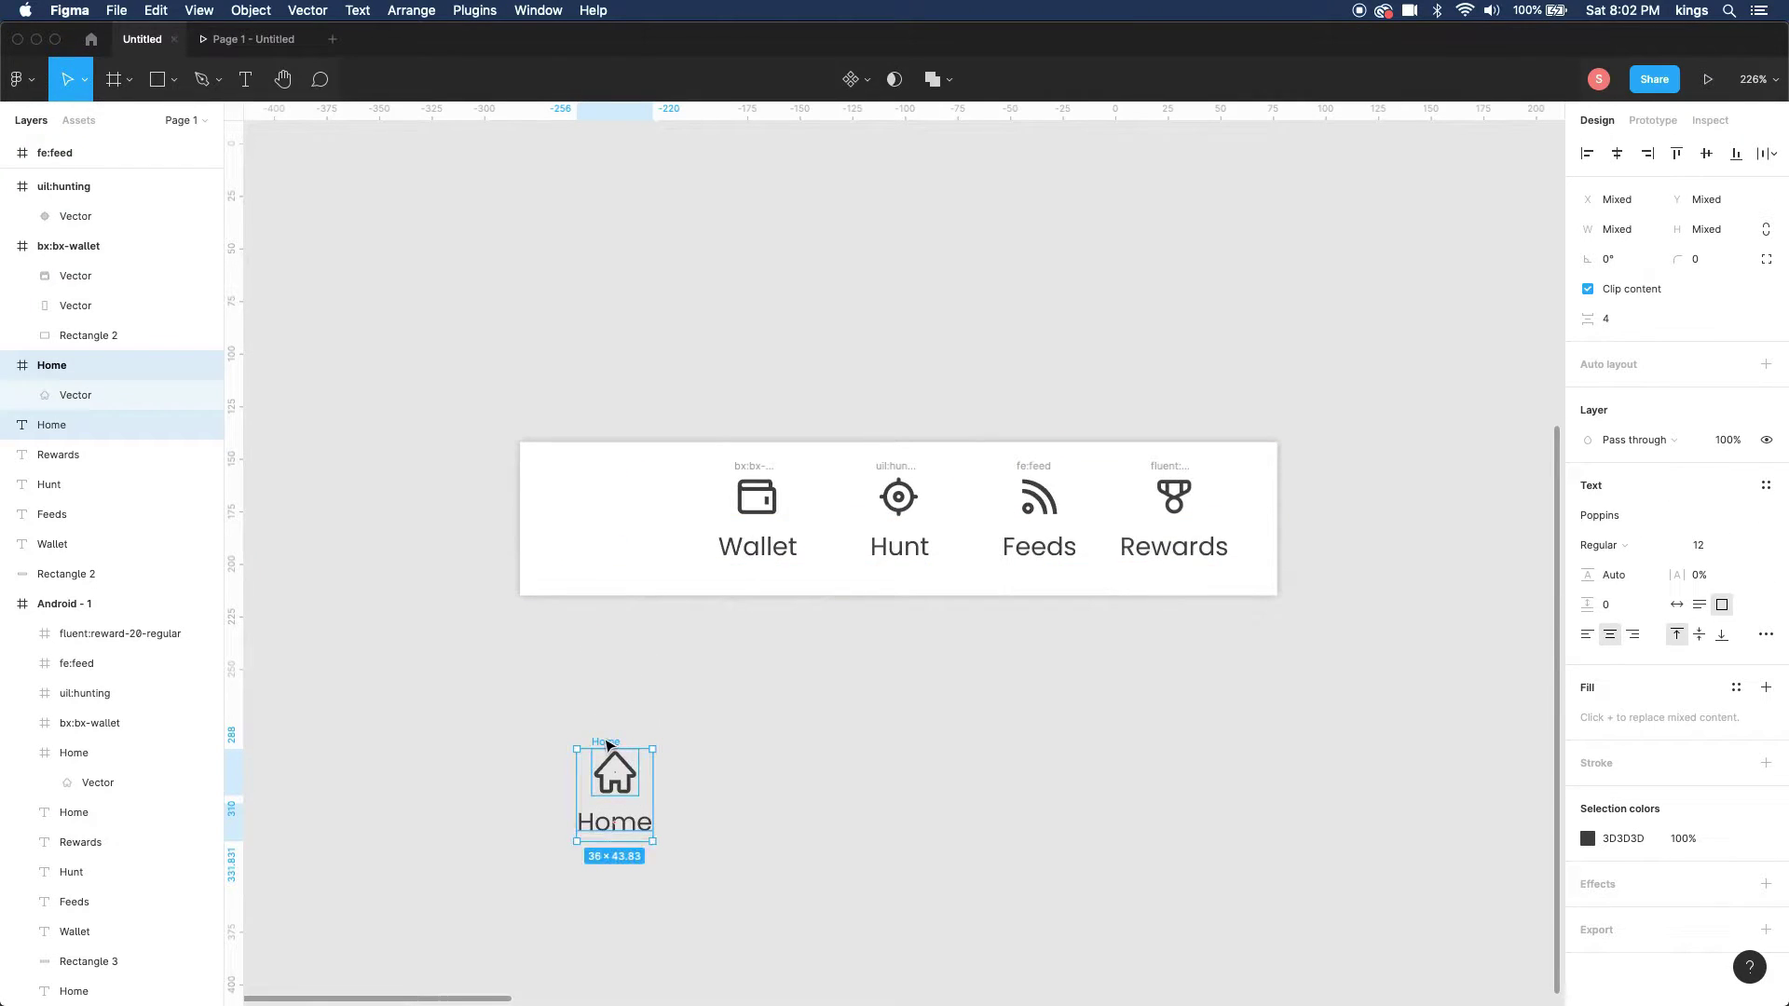
right_click(607, 744)
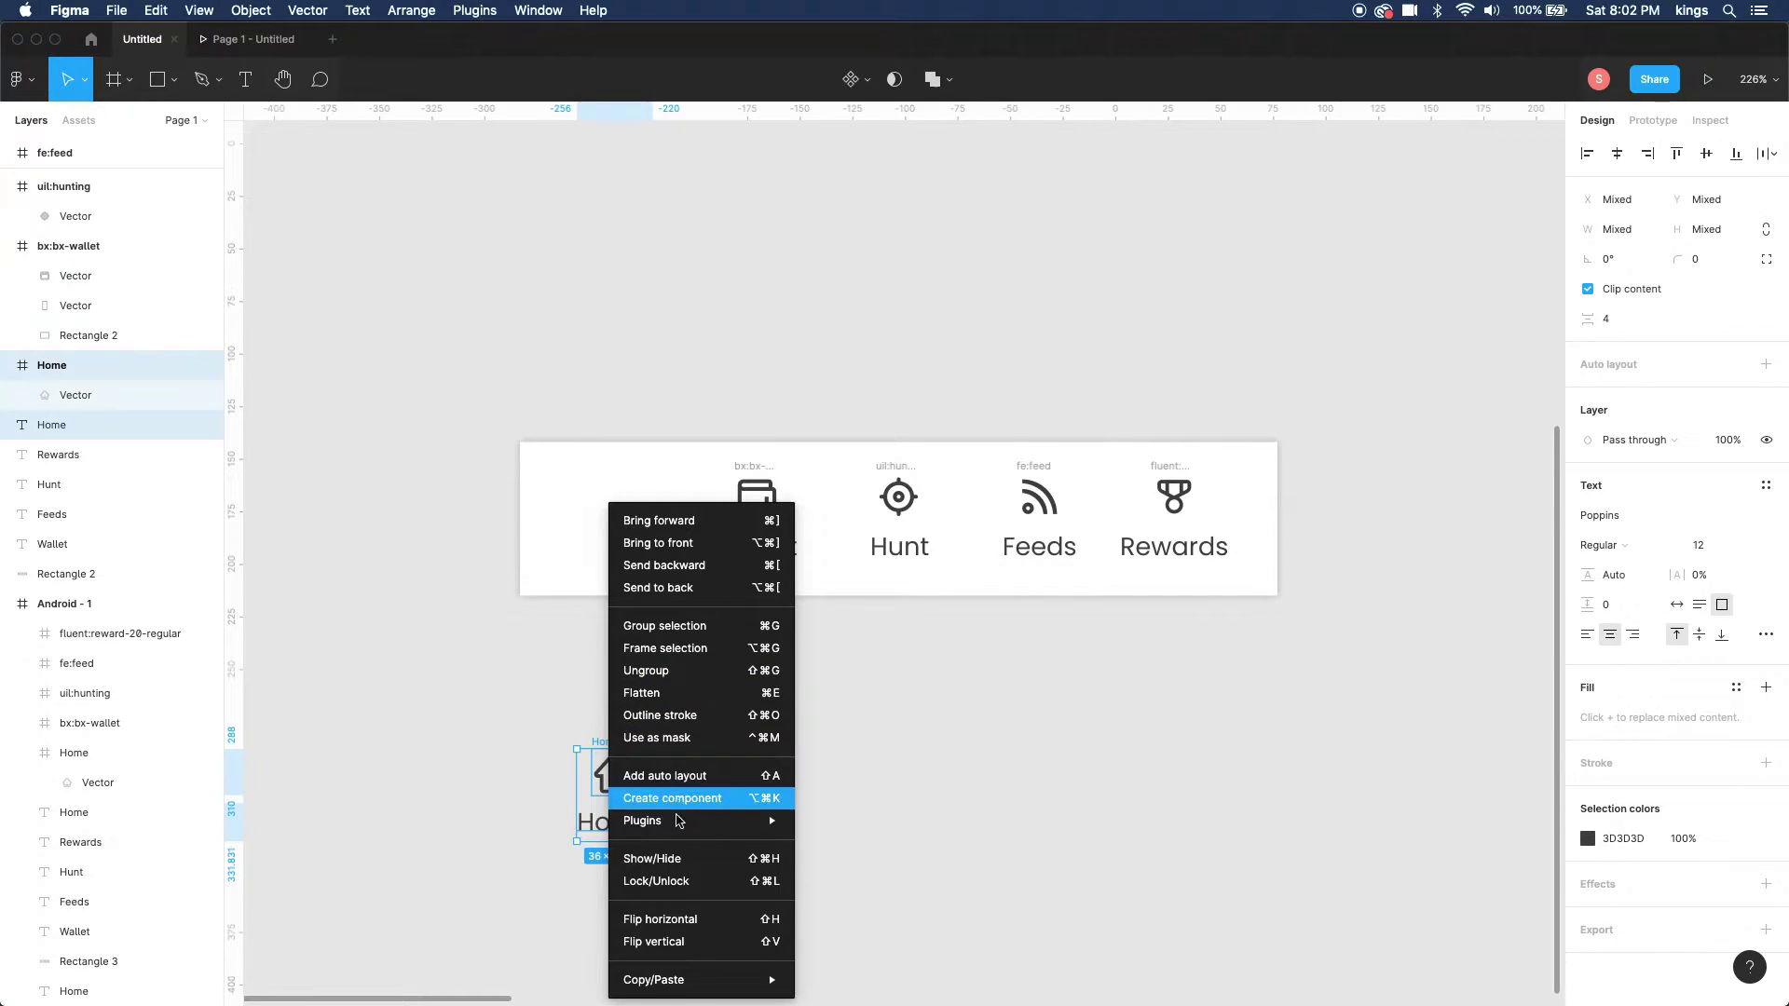
click(678, 801)
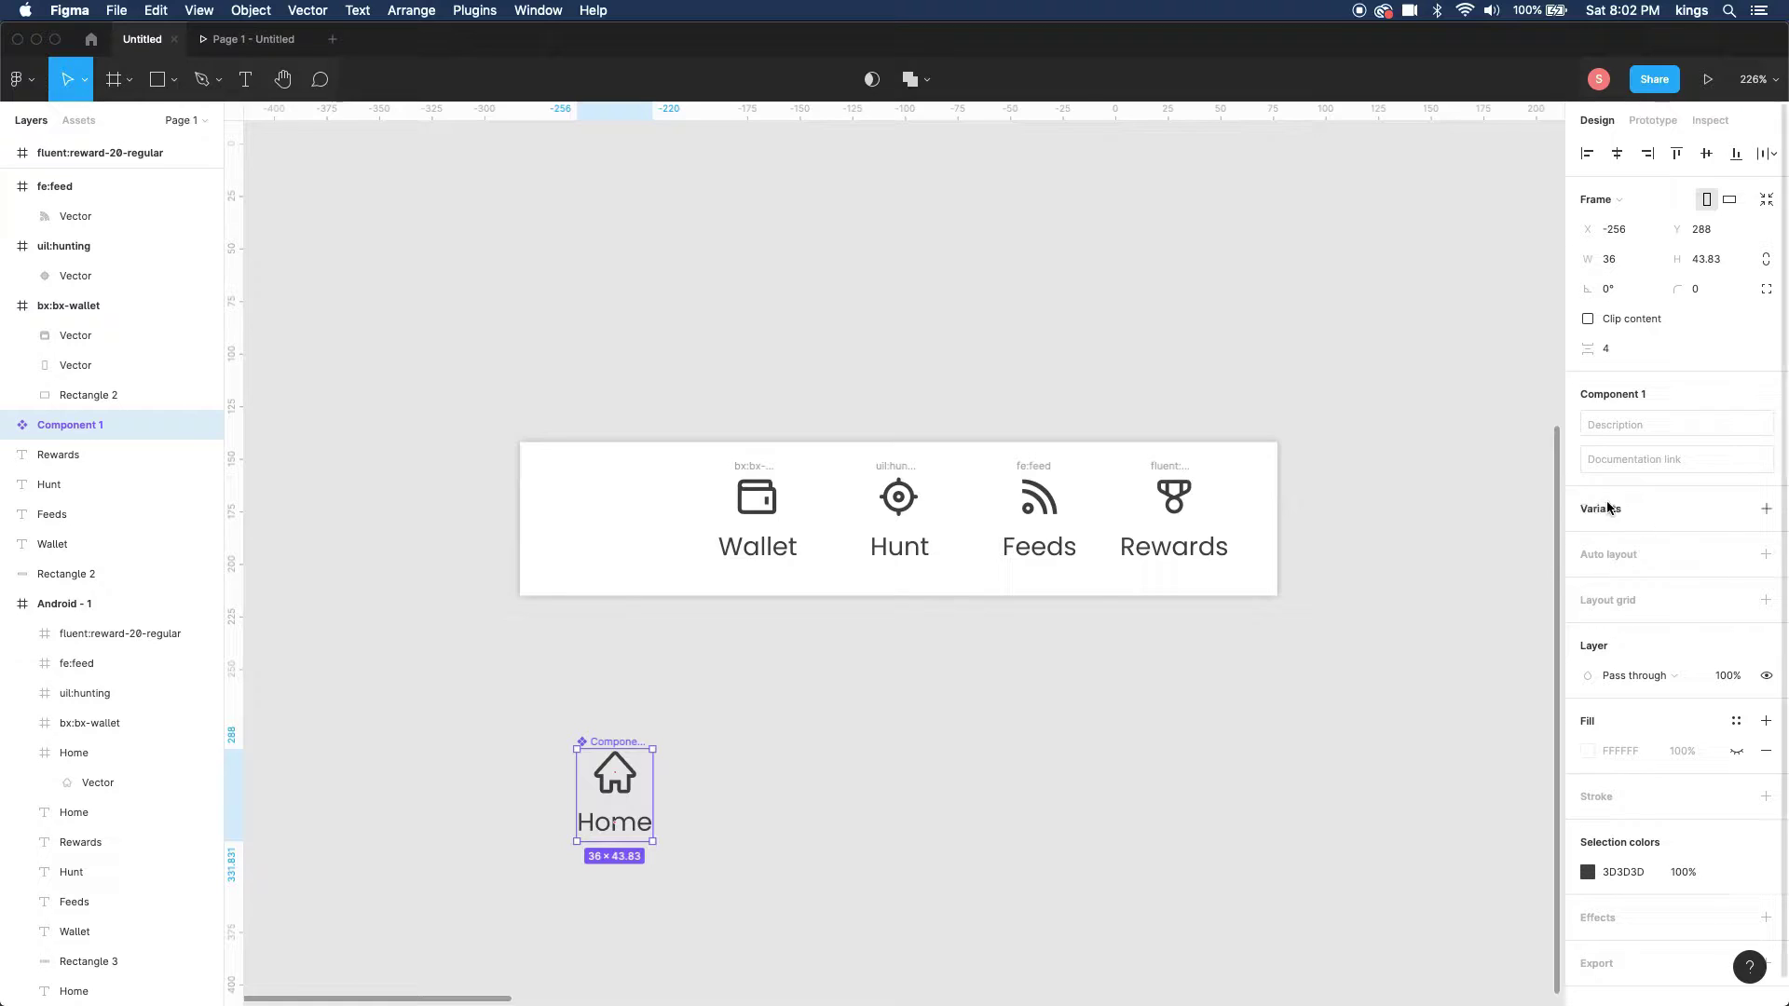
- Add a variant to the Home component and set its Property 1 value to Selected
click(1766, 512)
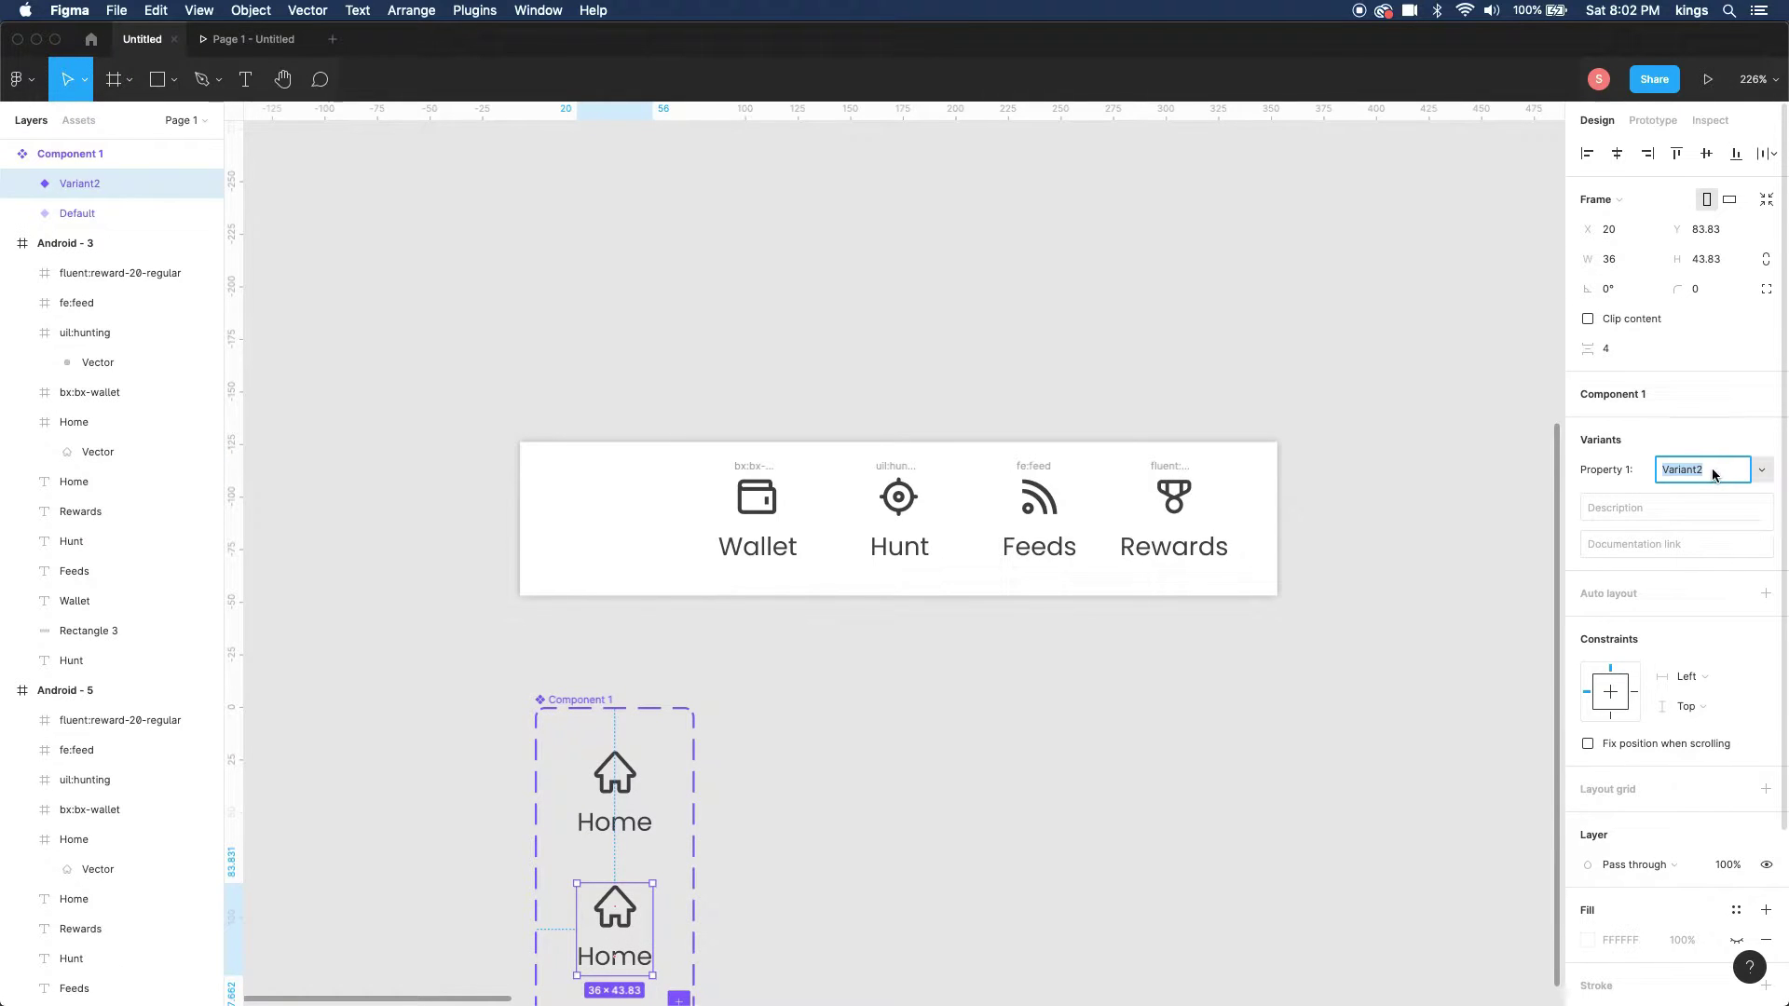
text(Selected)
key(Return)
scroll(1122, 667, down, 3)
scroll(1123, 667, left, 1)
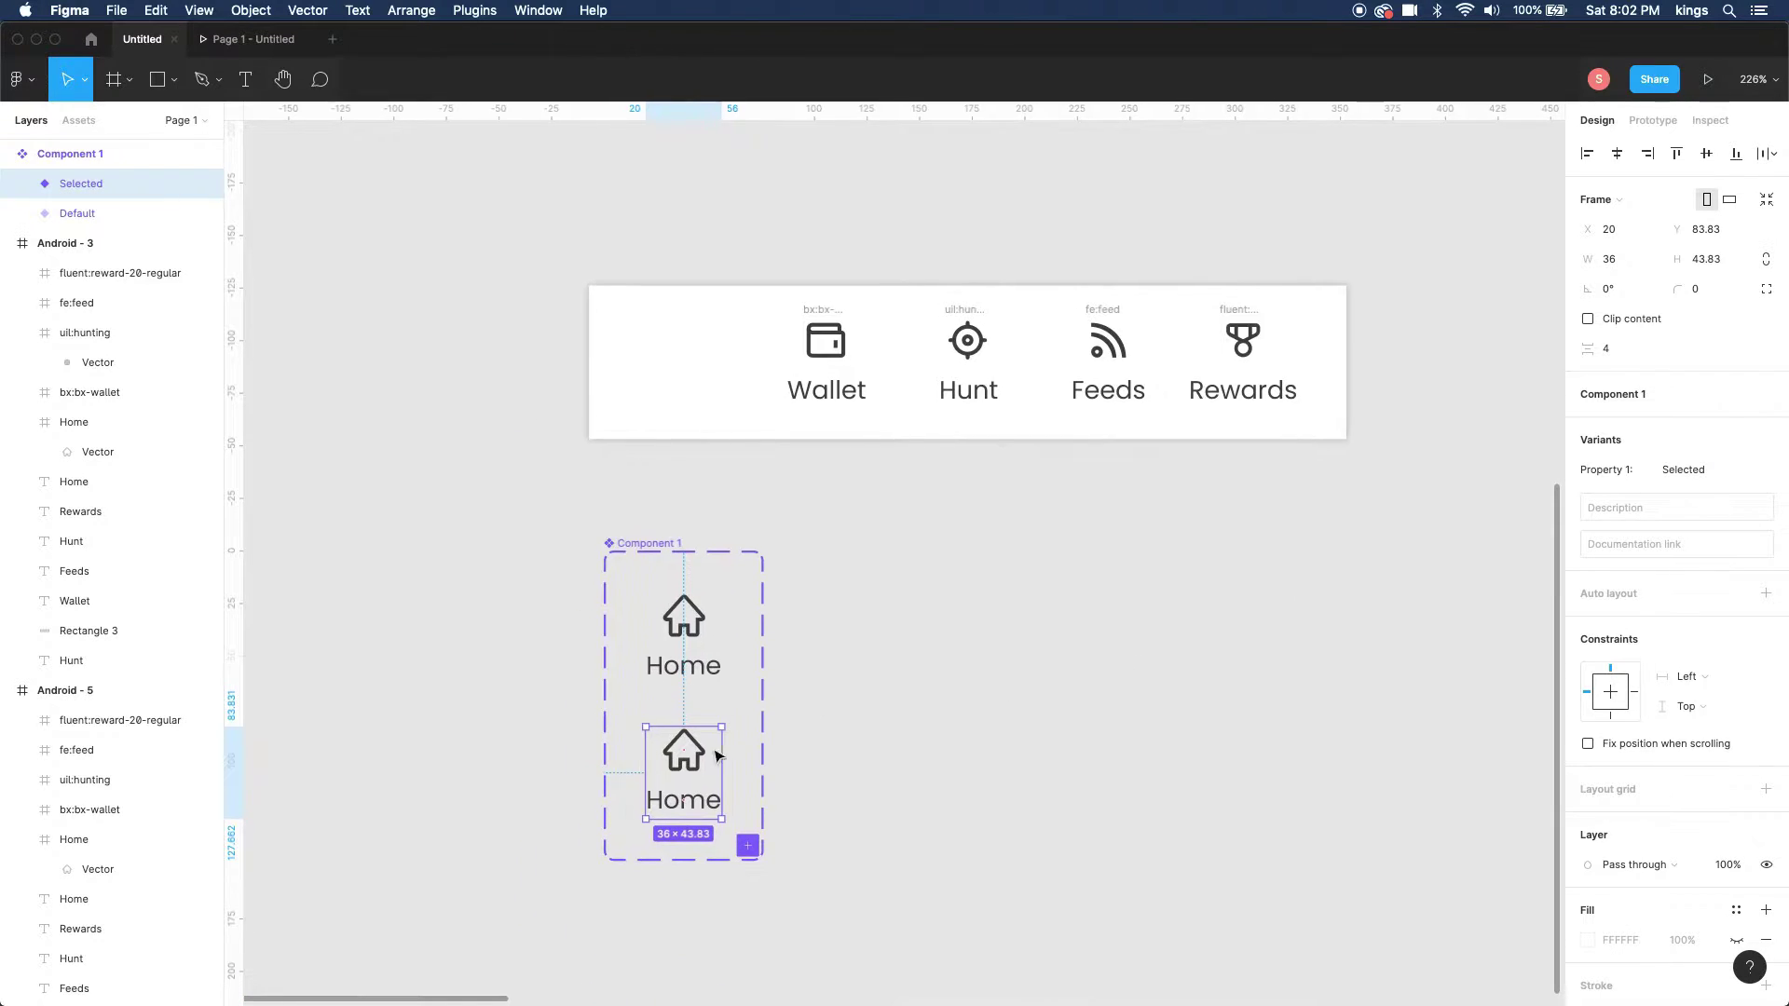
click(690, 766)
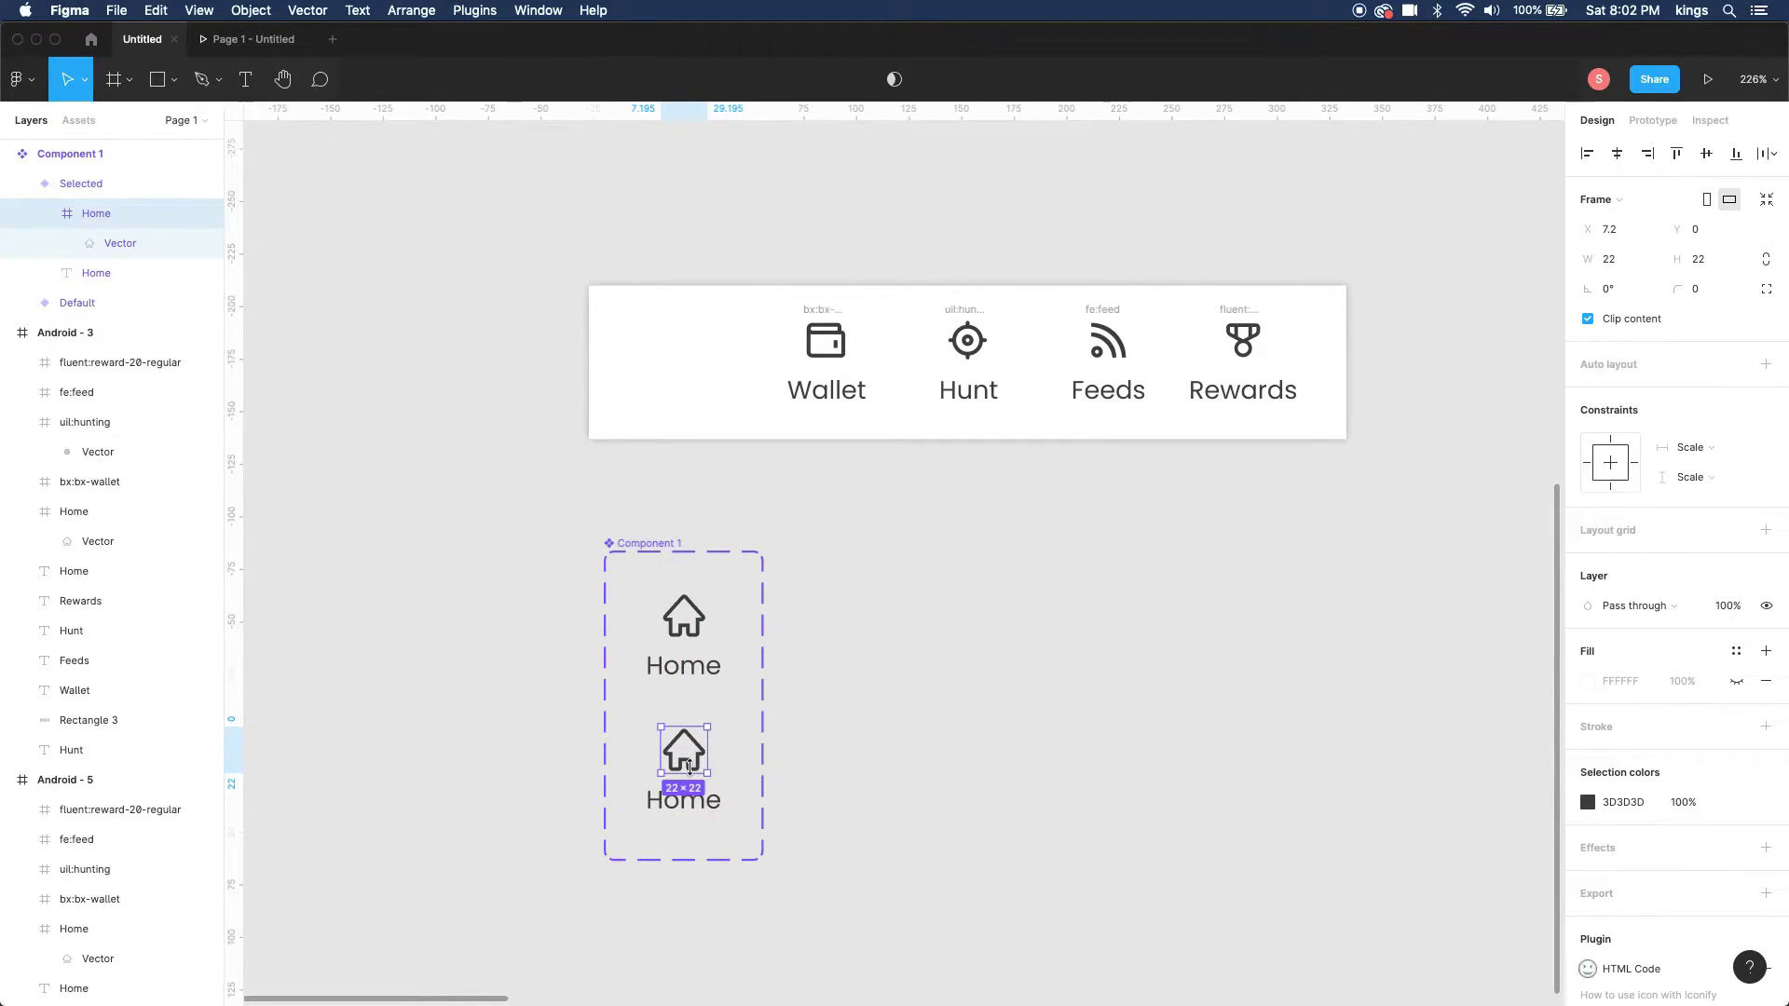
click(1588, 803)
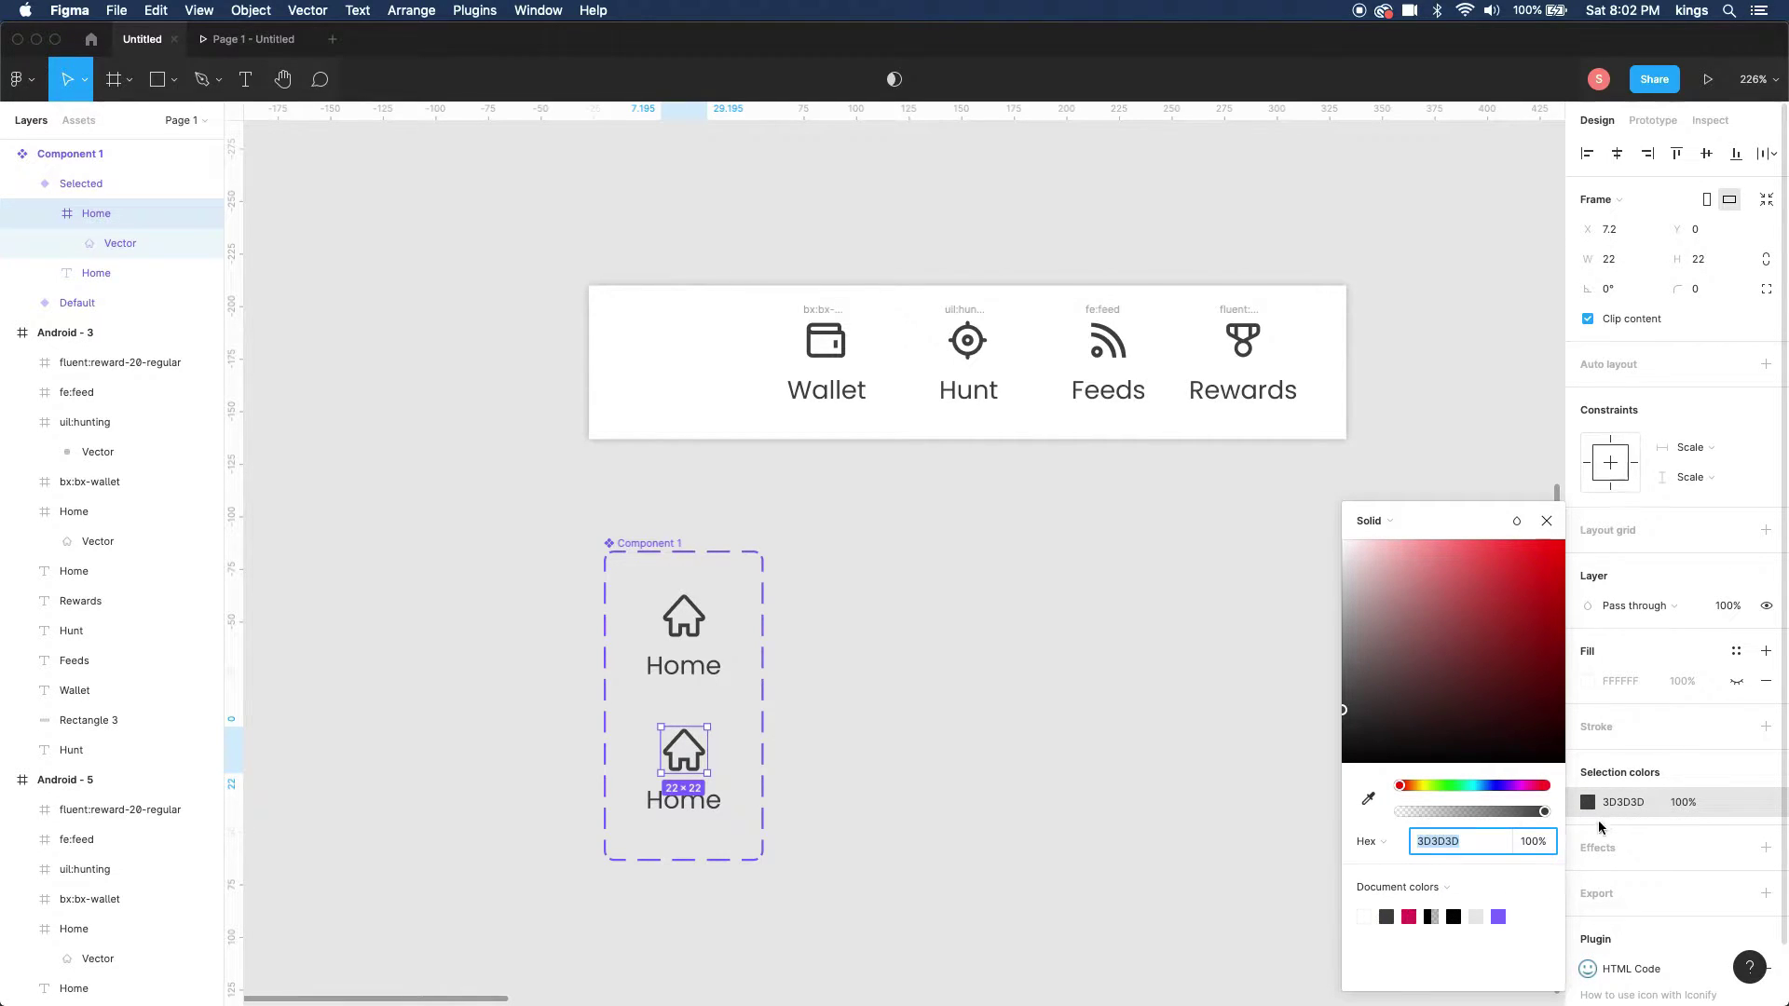
click(1736, 679)
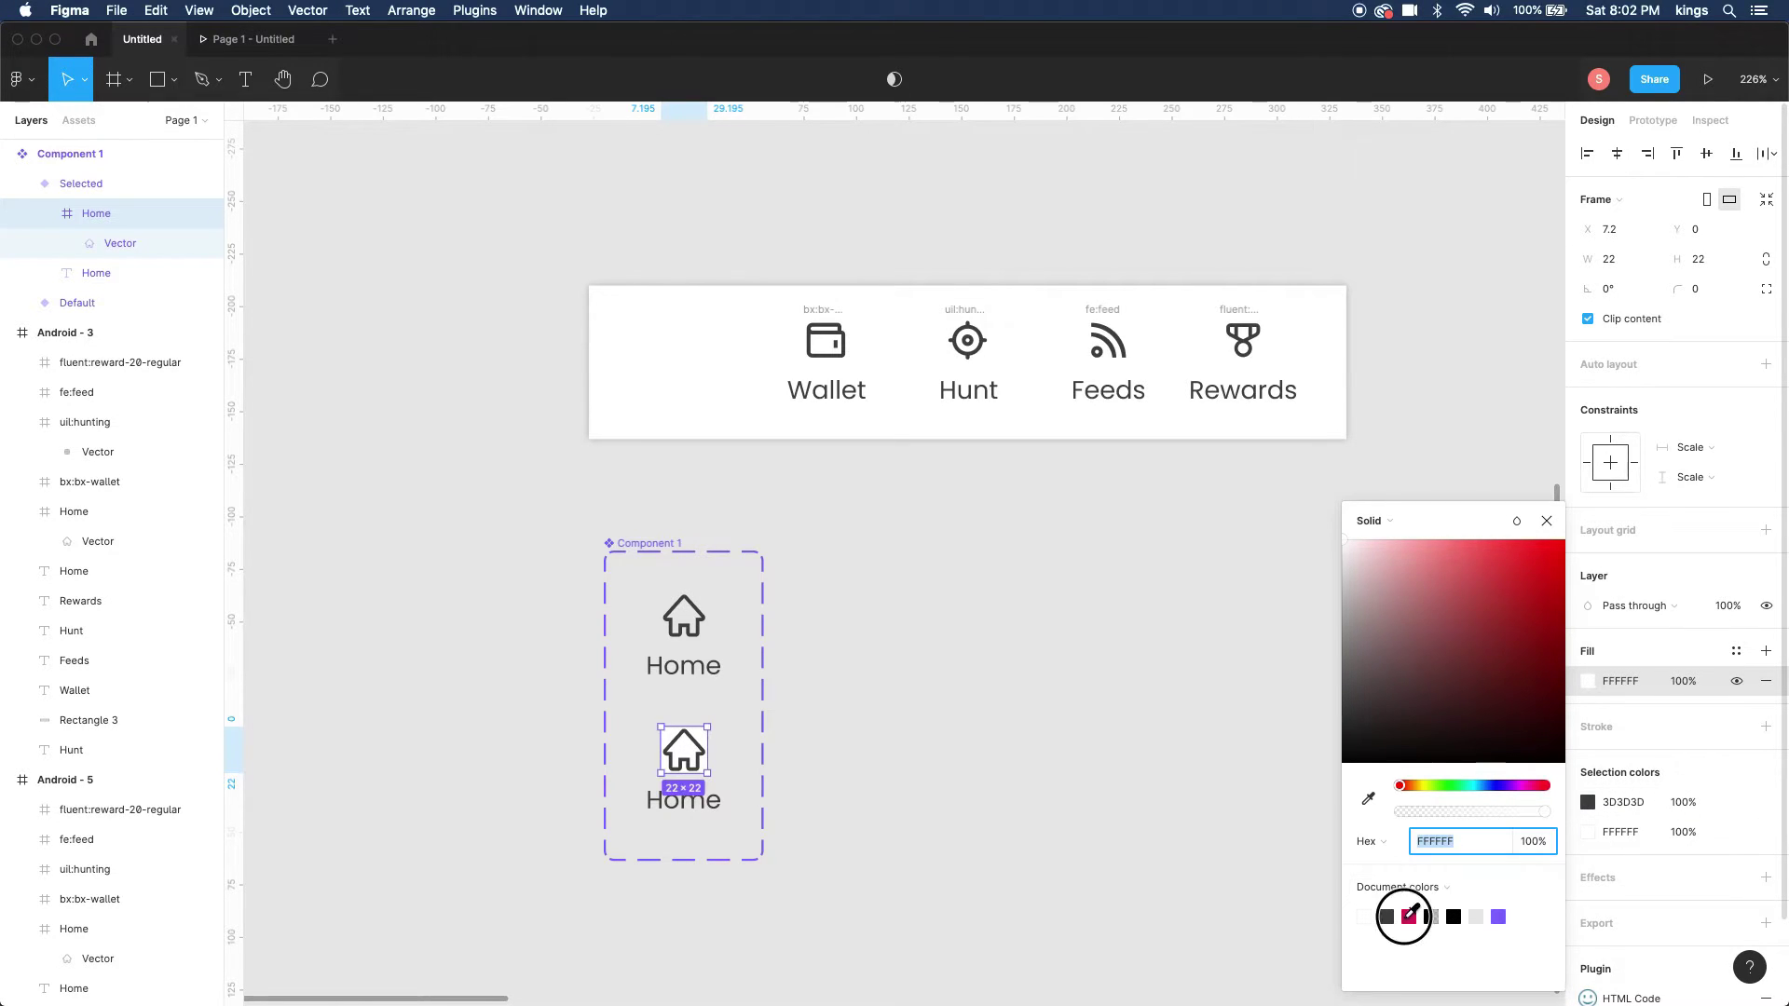
click(1408, 917)
key(ctrl+z)
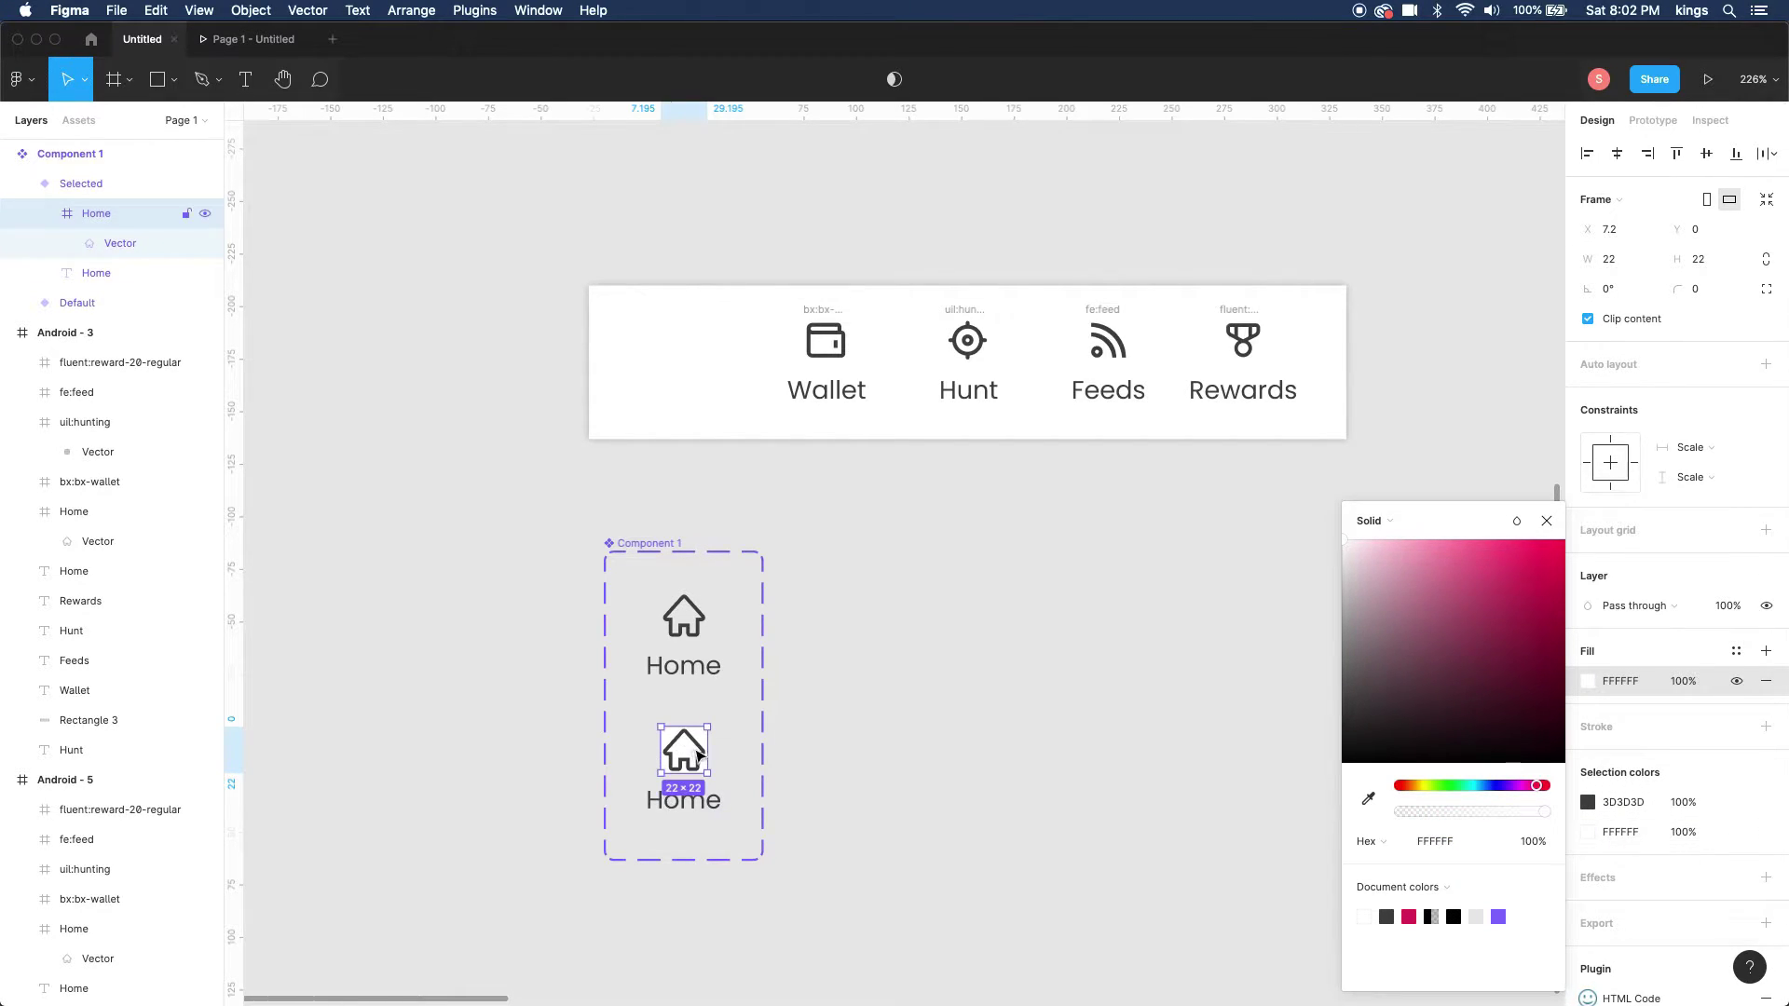
- Show the D81E5B fill on the house vector in the Selected variant and remove its stroke
double_click(699, 750)
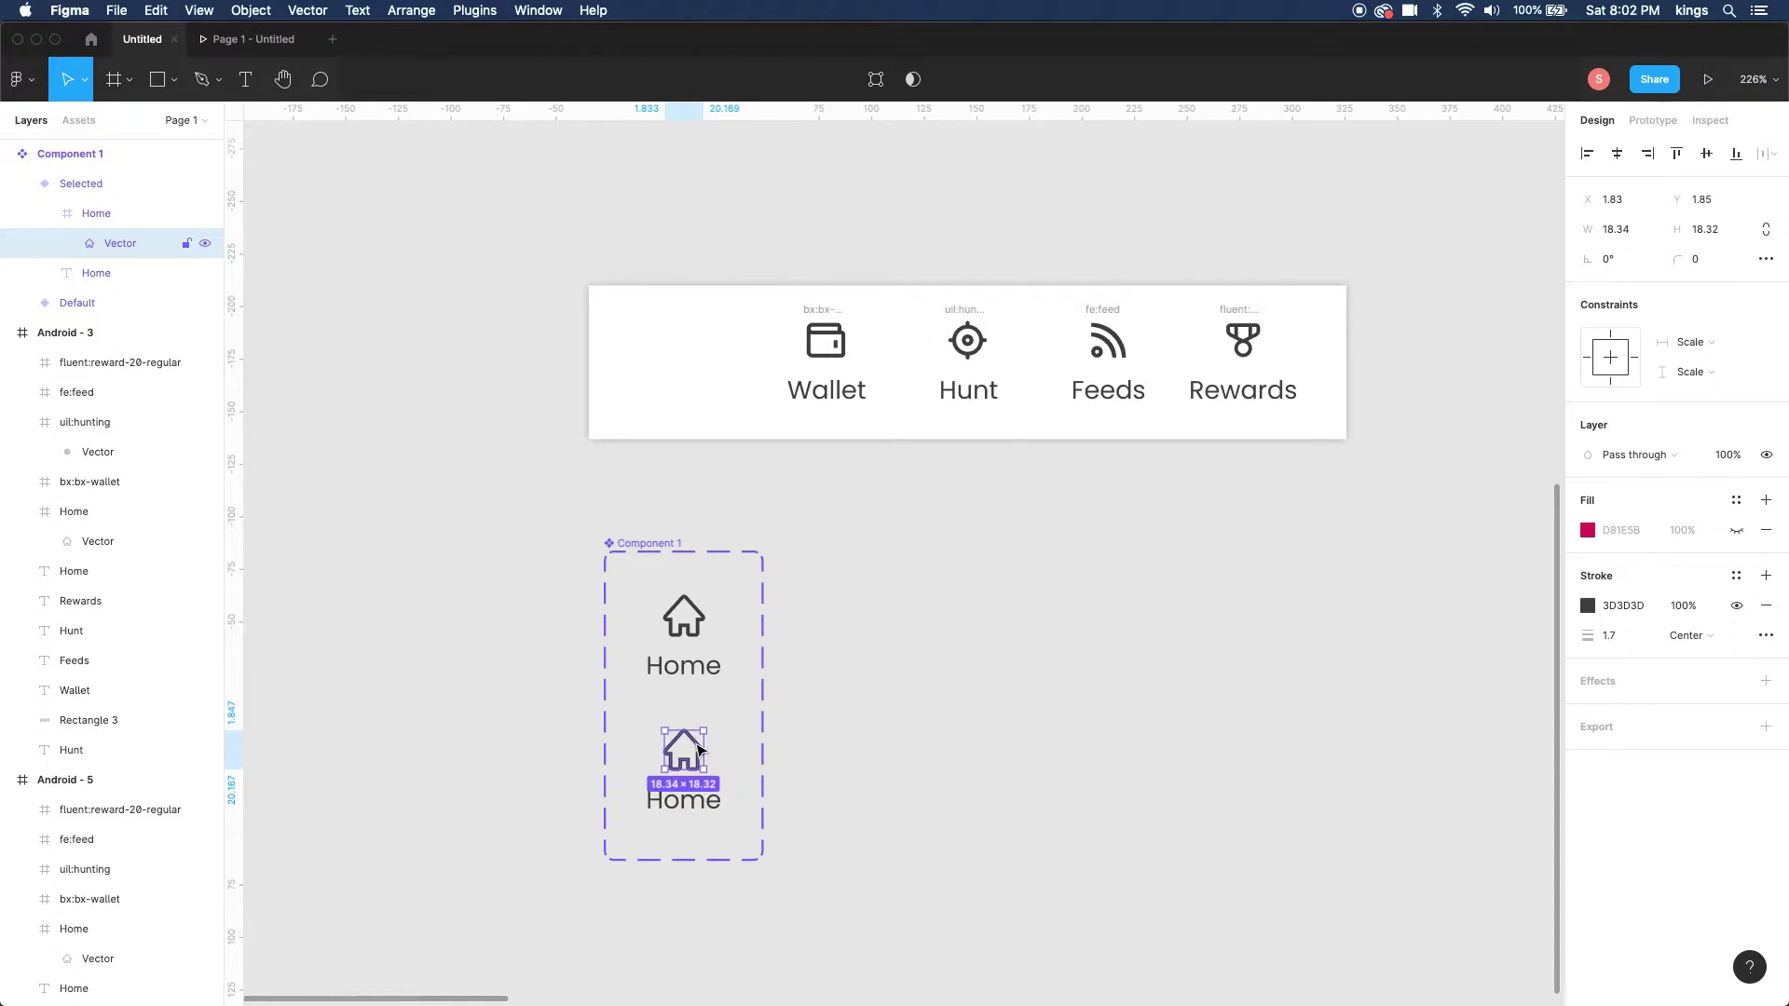
click(1736, 530)
click(1765, 606)
key(Escape)
- Set the Selected variant's Home label to Medium weight with the D81E5B document color
double_click(698, 803)
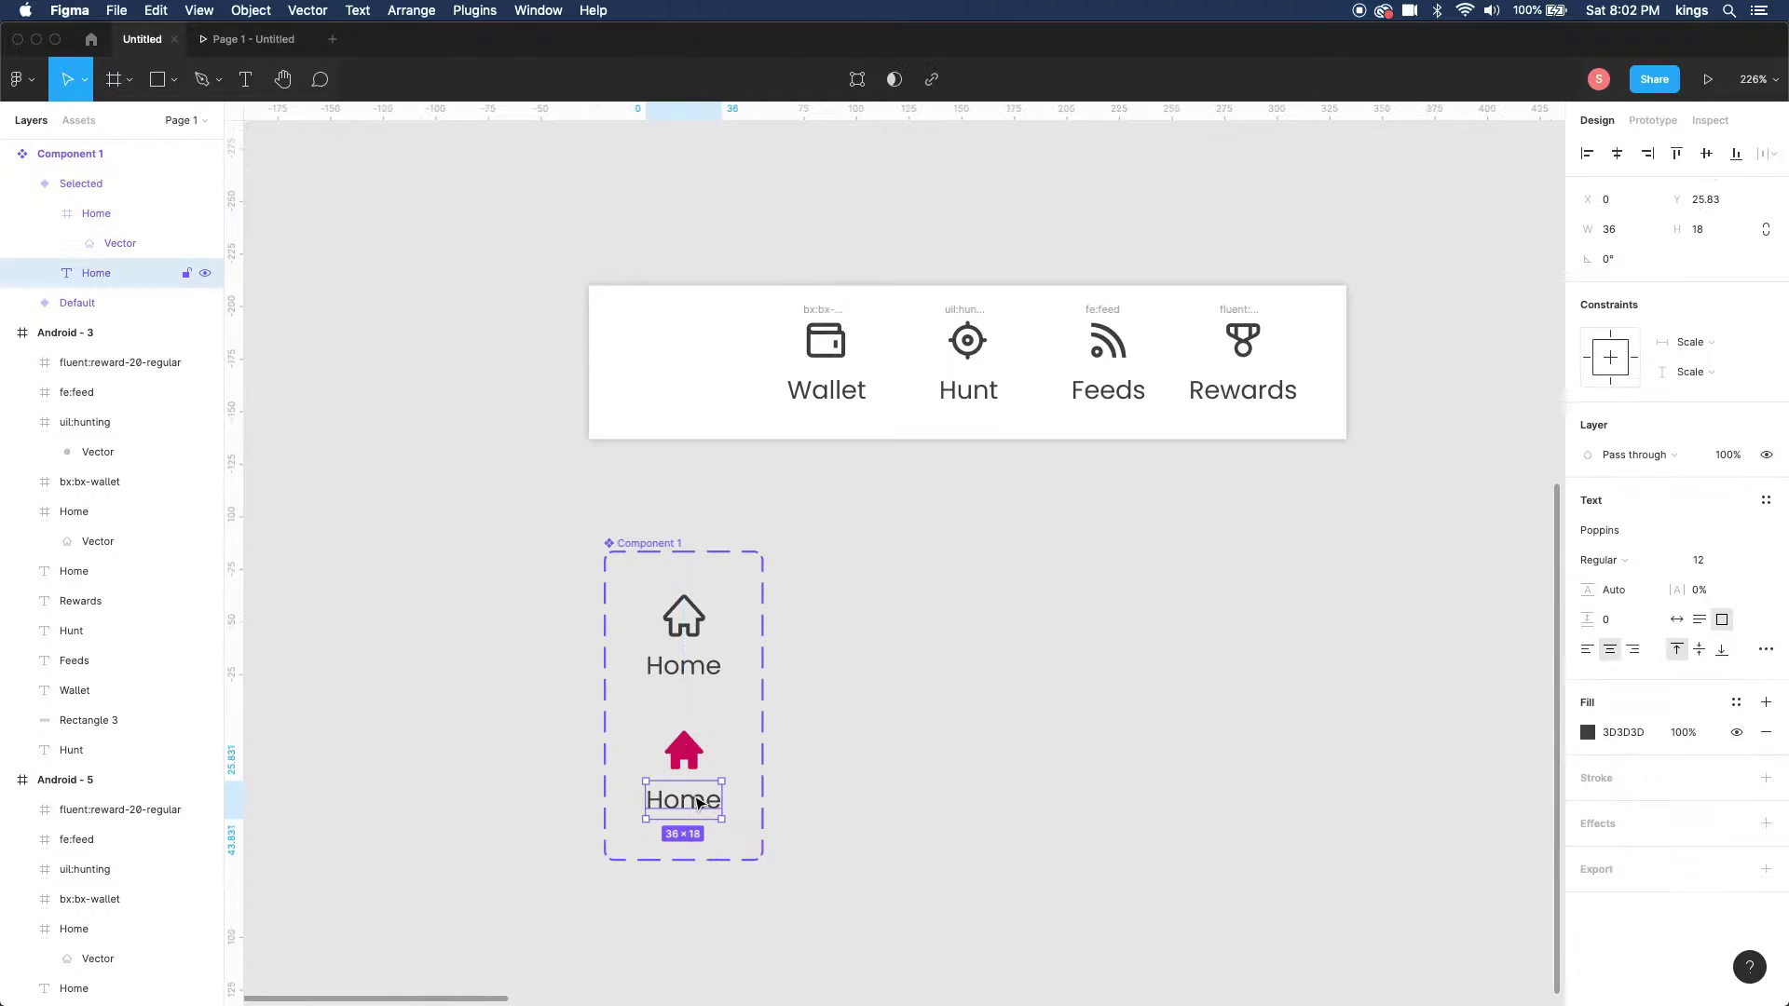
click(1625, 562)
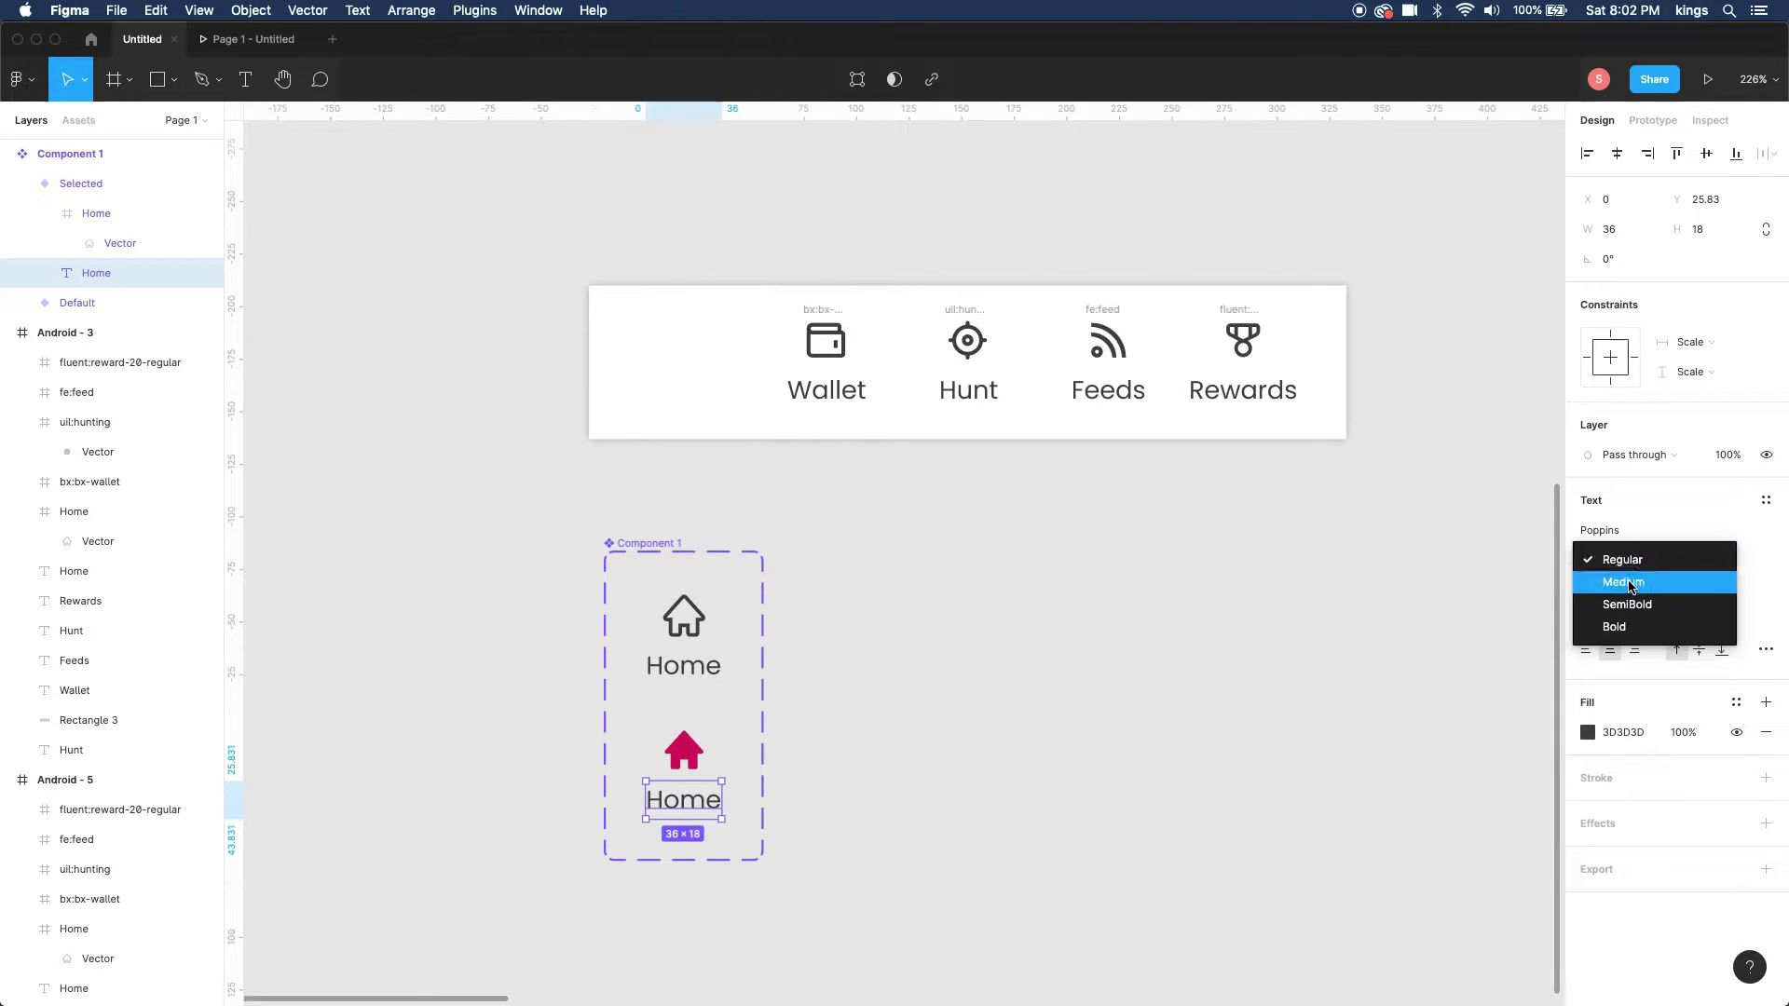
click(1628, 581)
click(1588, 733)
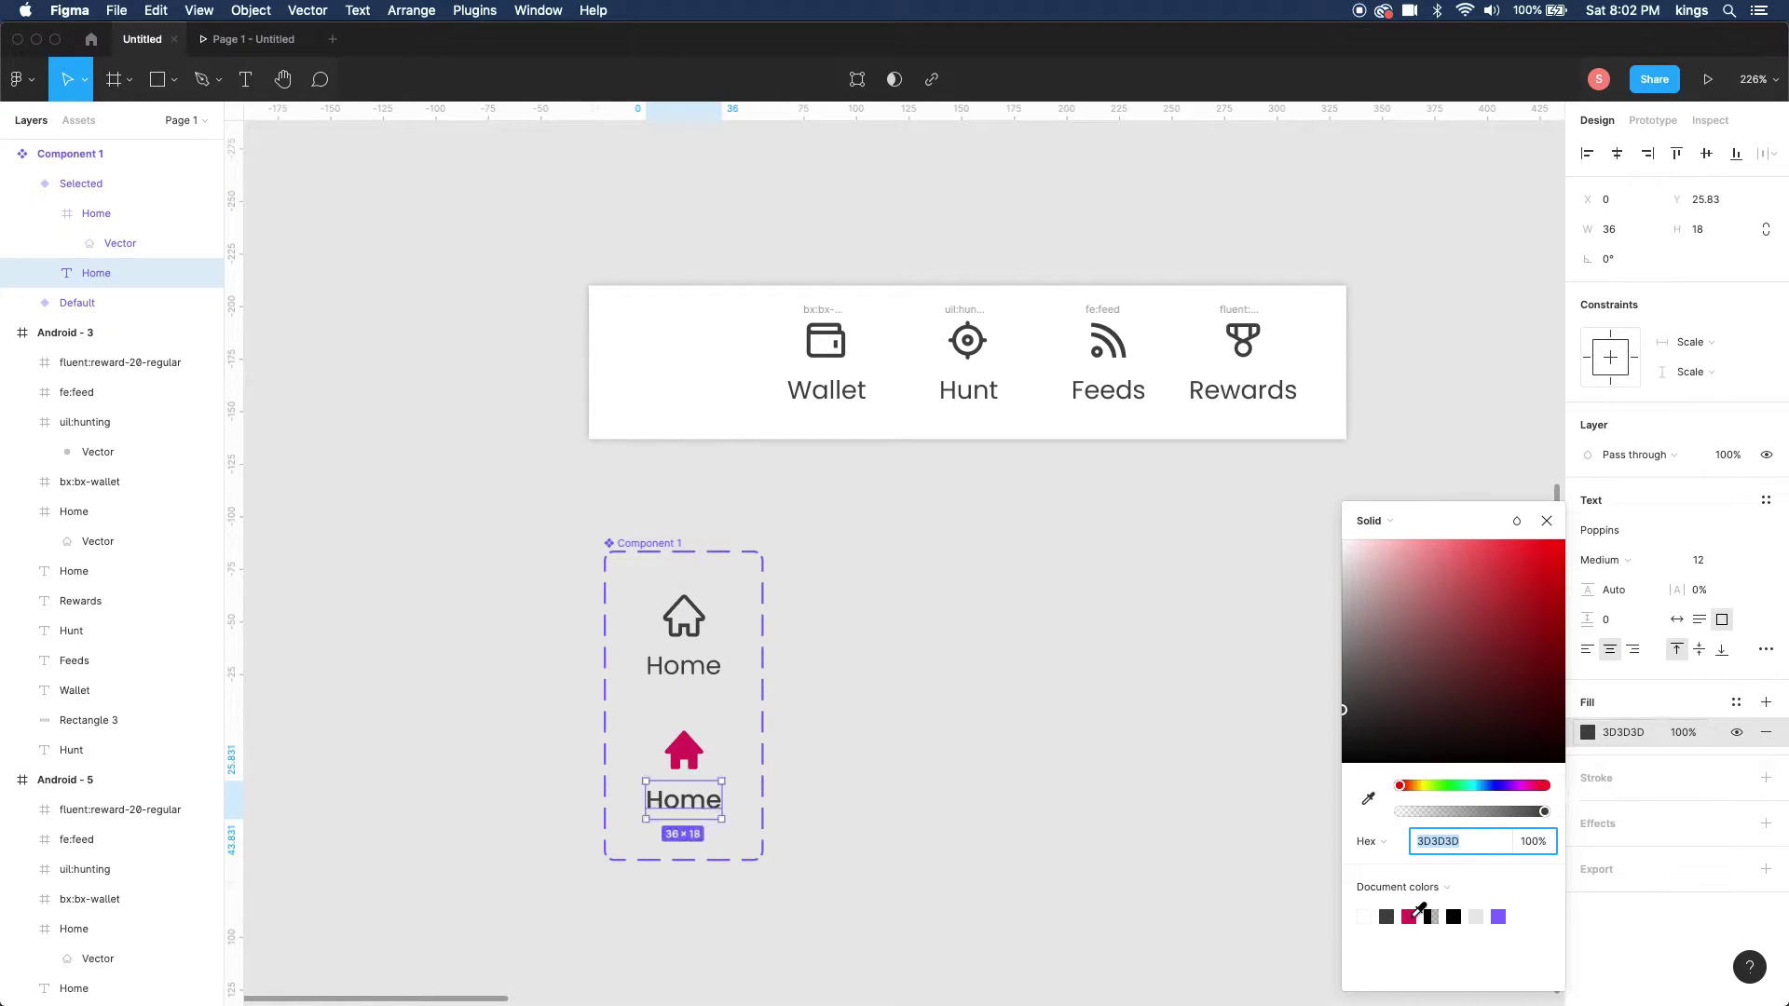
click(1408, 916)
click(1071, 798)
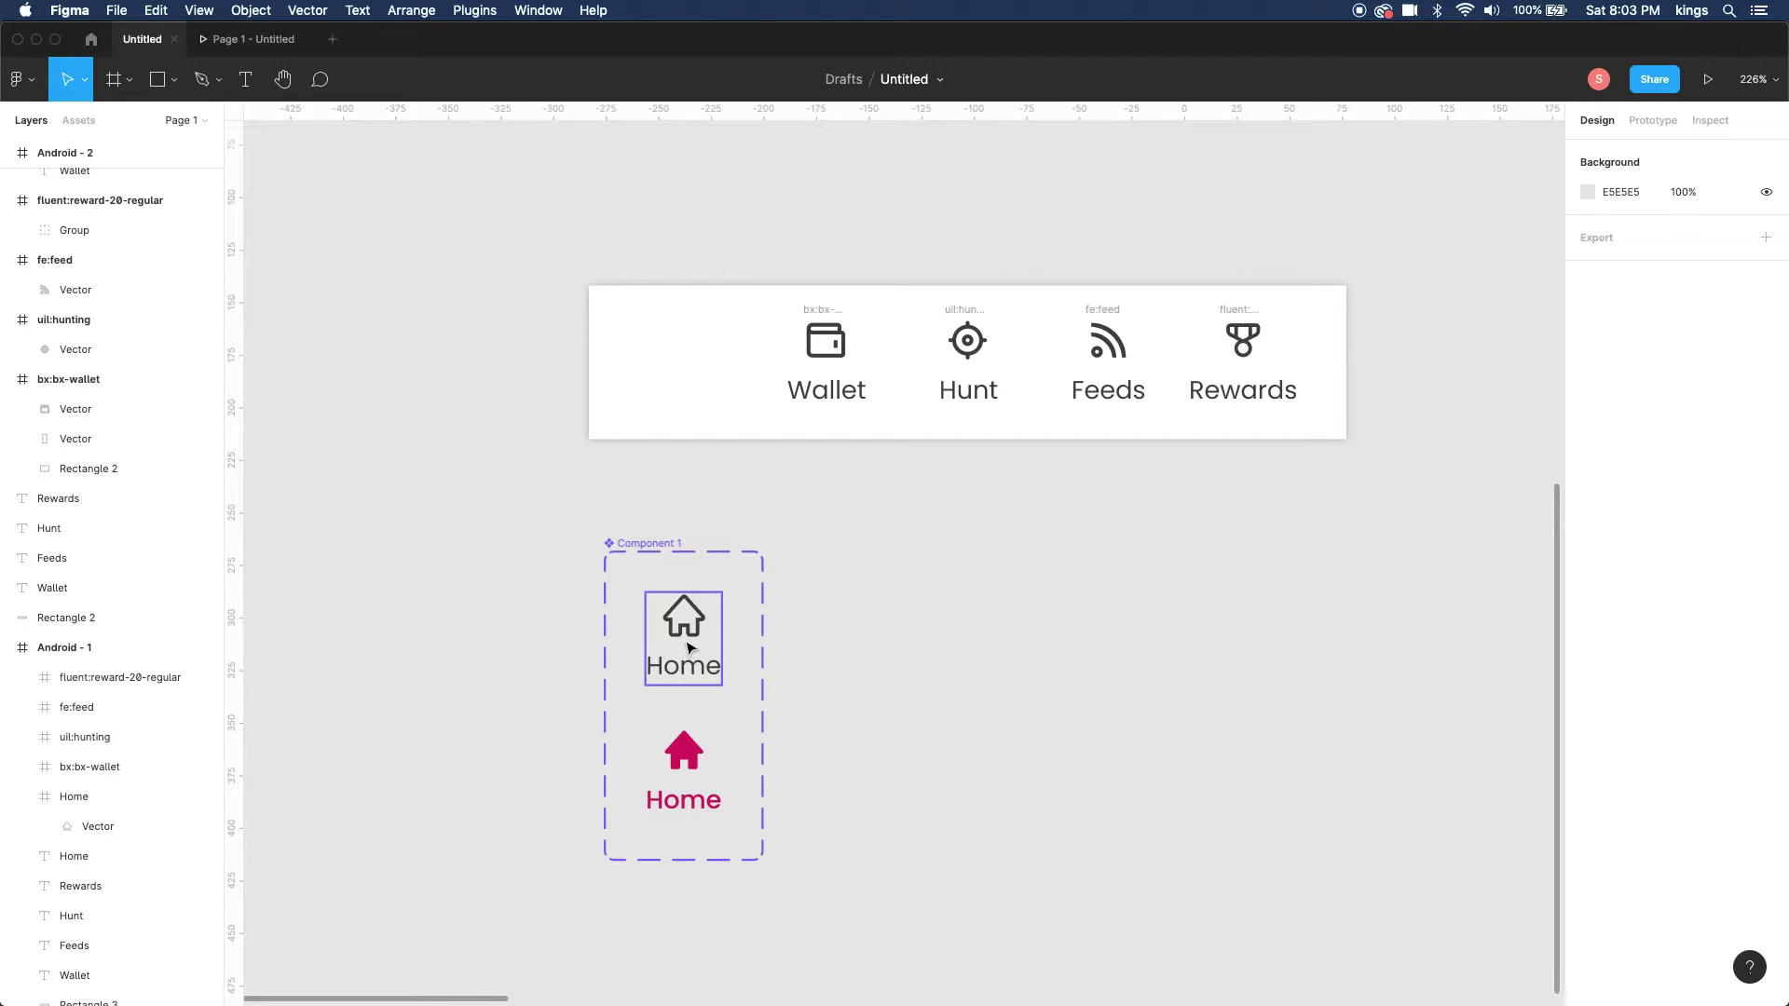
- Move the Wallet icon and label out of the navigation bar, beside the Home variants, and make them a component
click(665, 550)
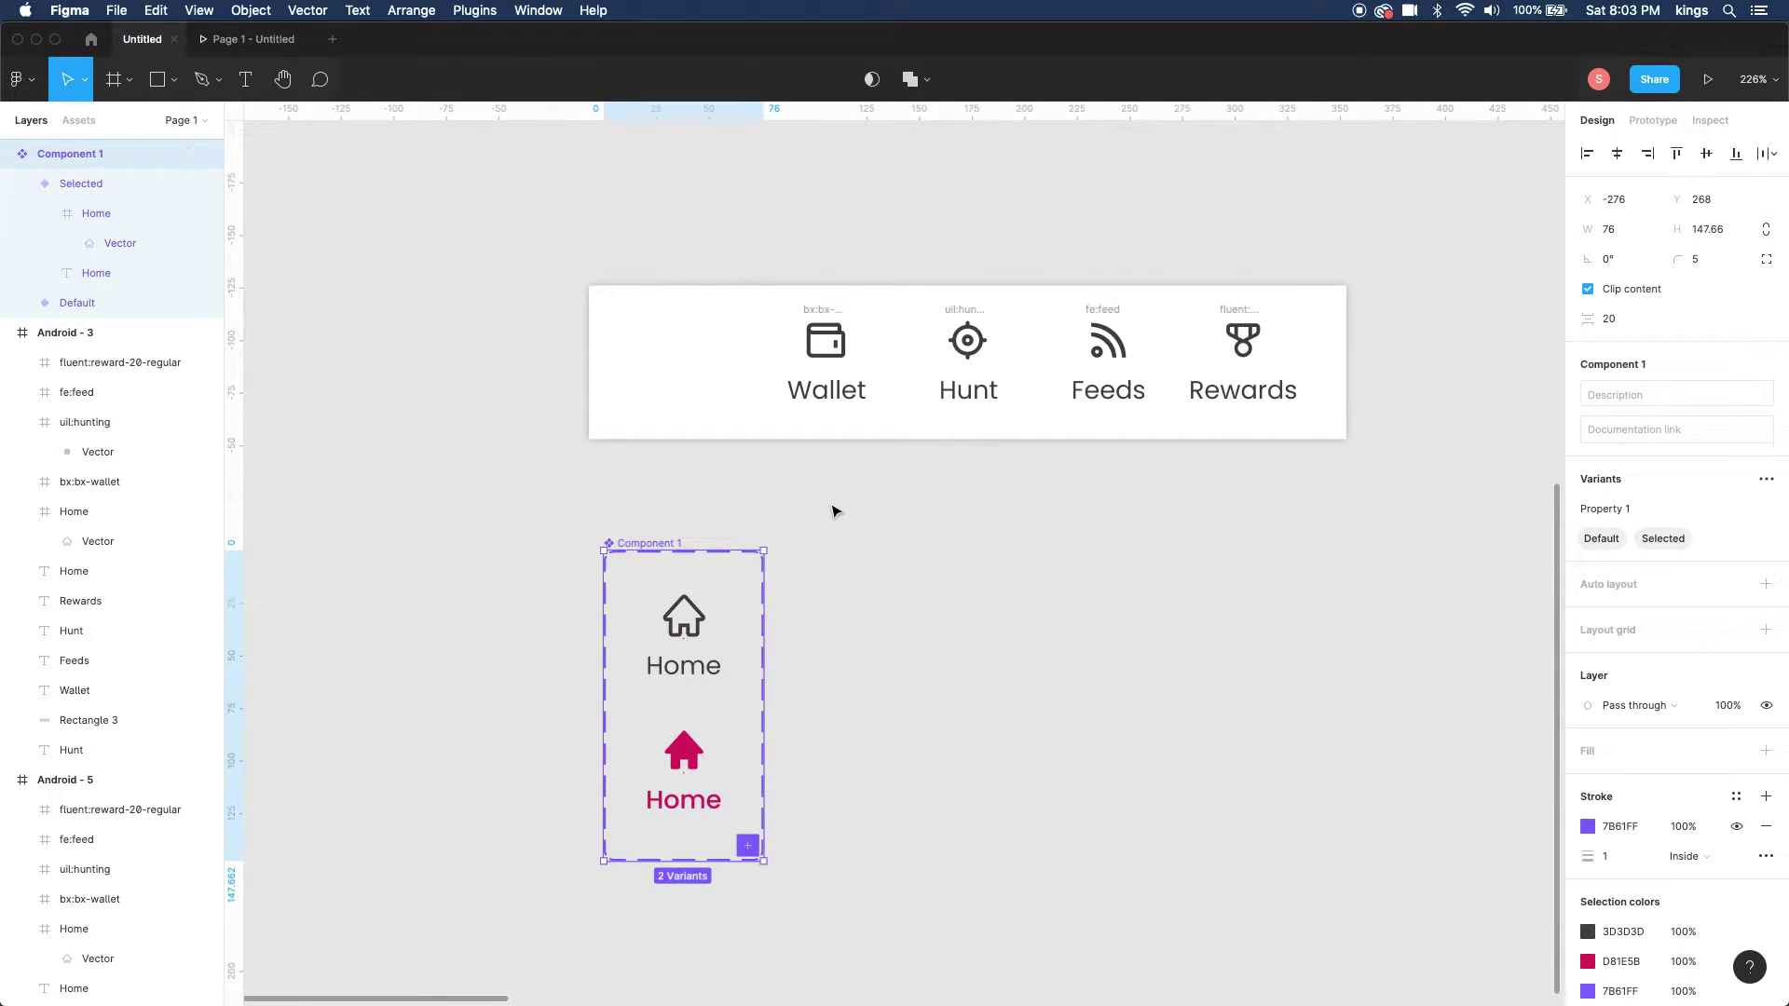
click(819, 308)
click(826, 342)
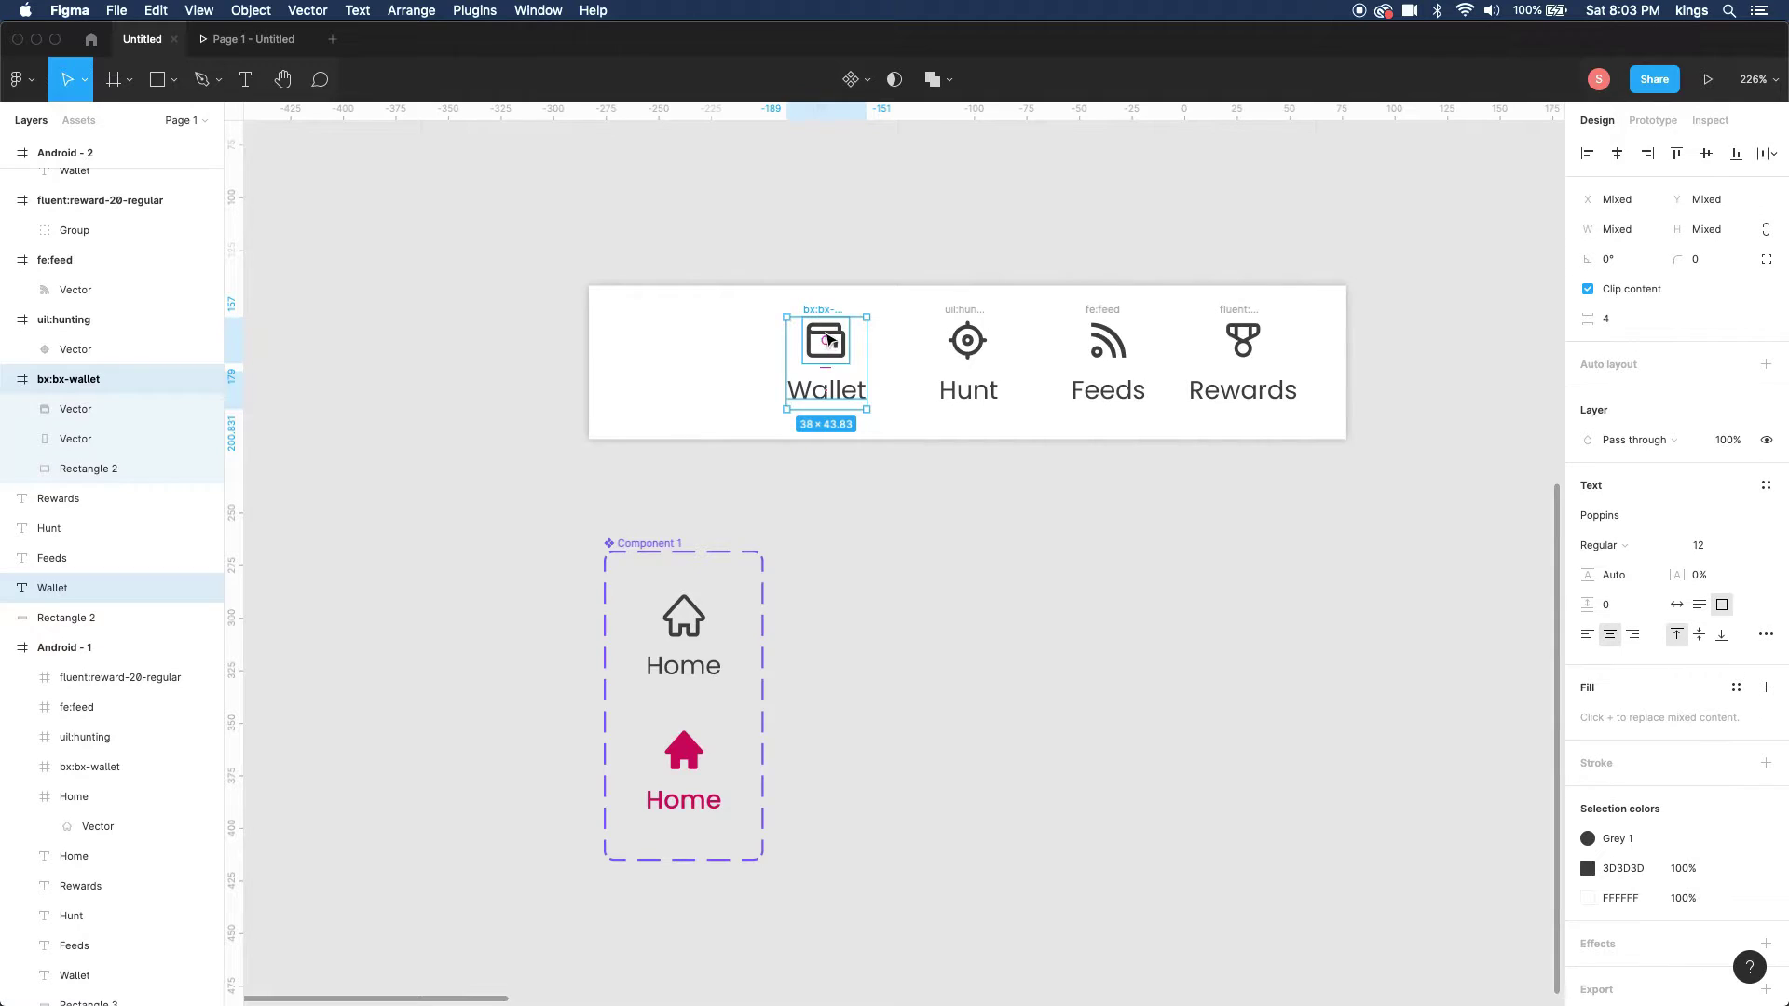
drag(830, 344, 816, 629)
right_click(835, 627)
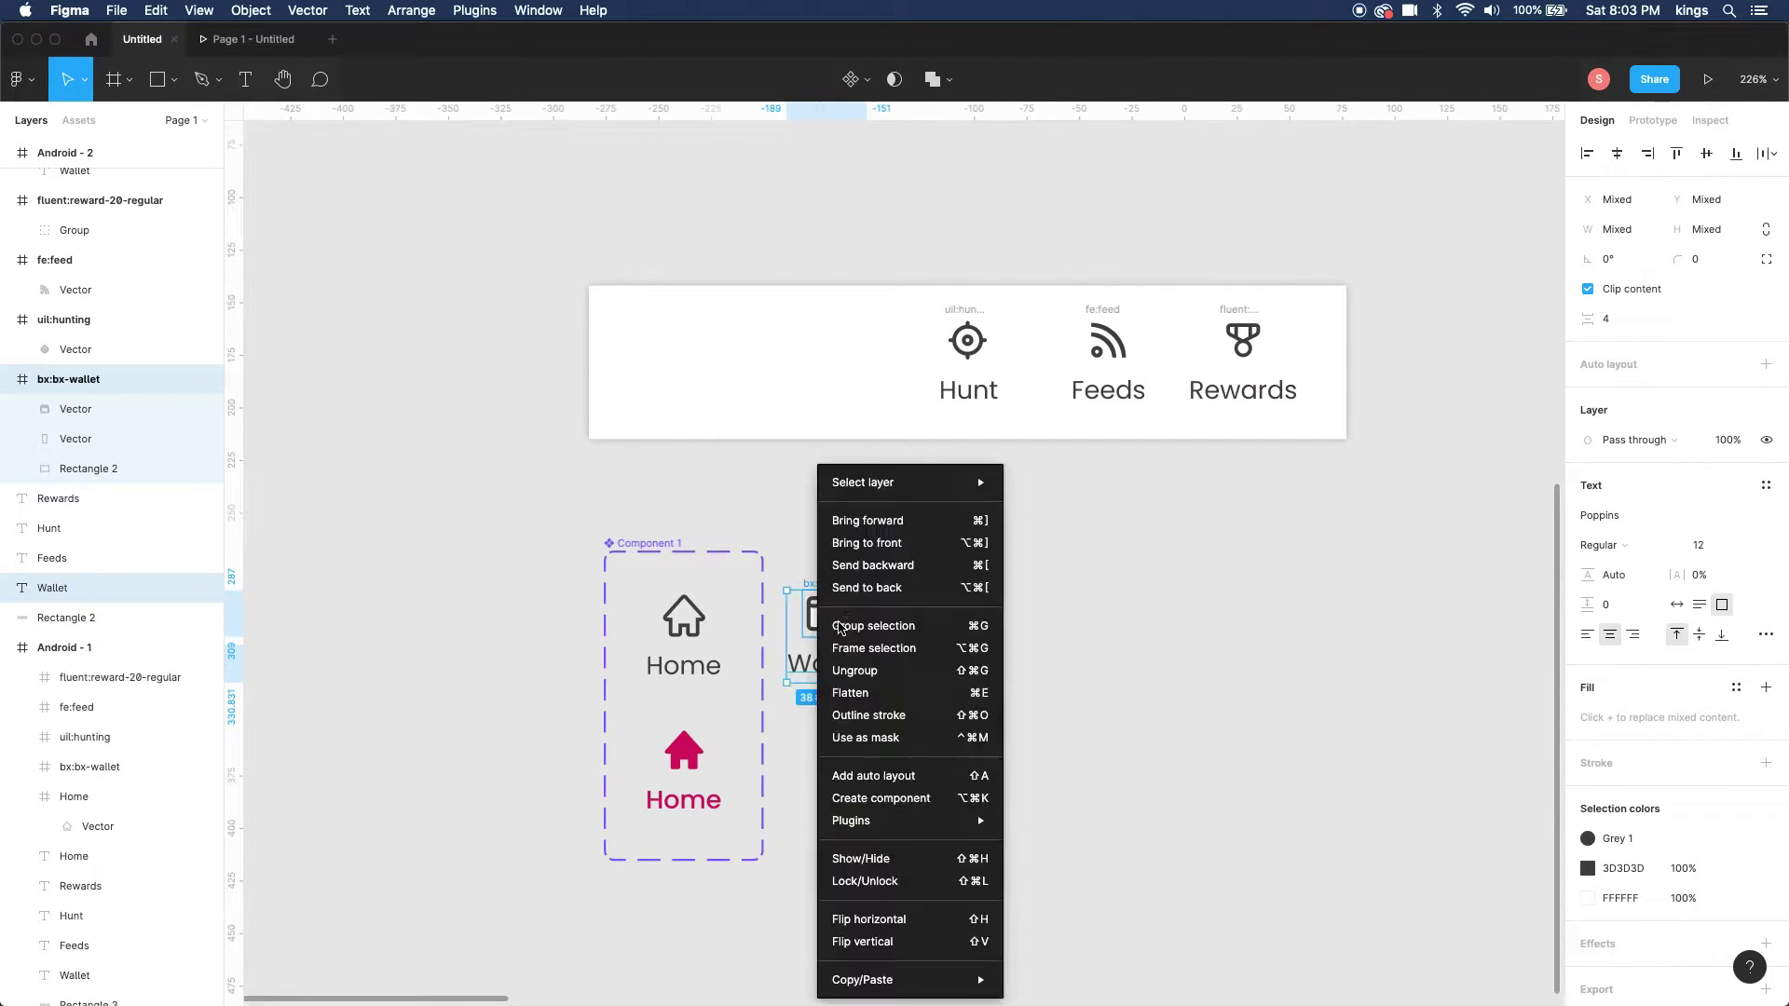
click(895, 794)
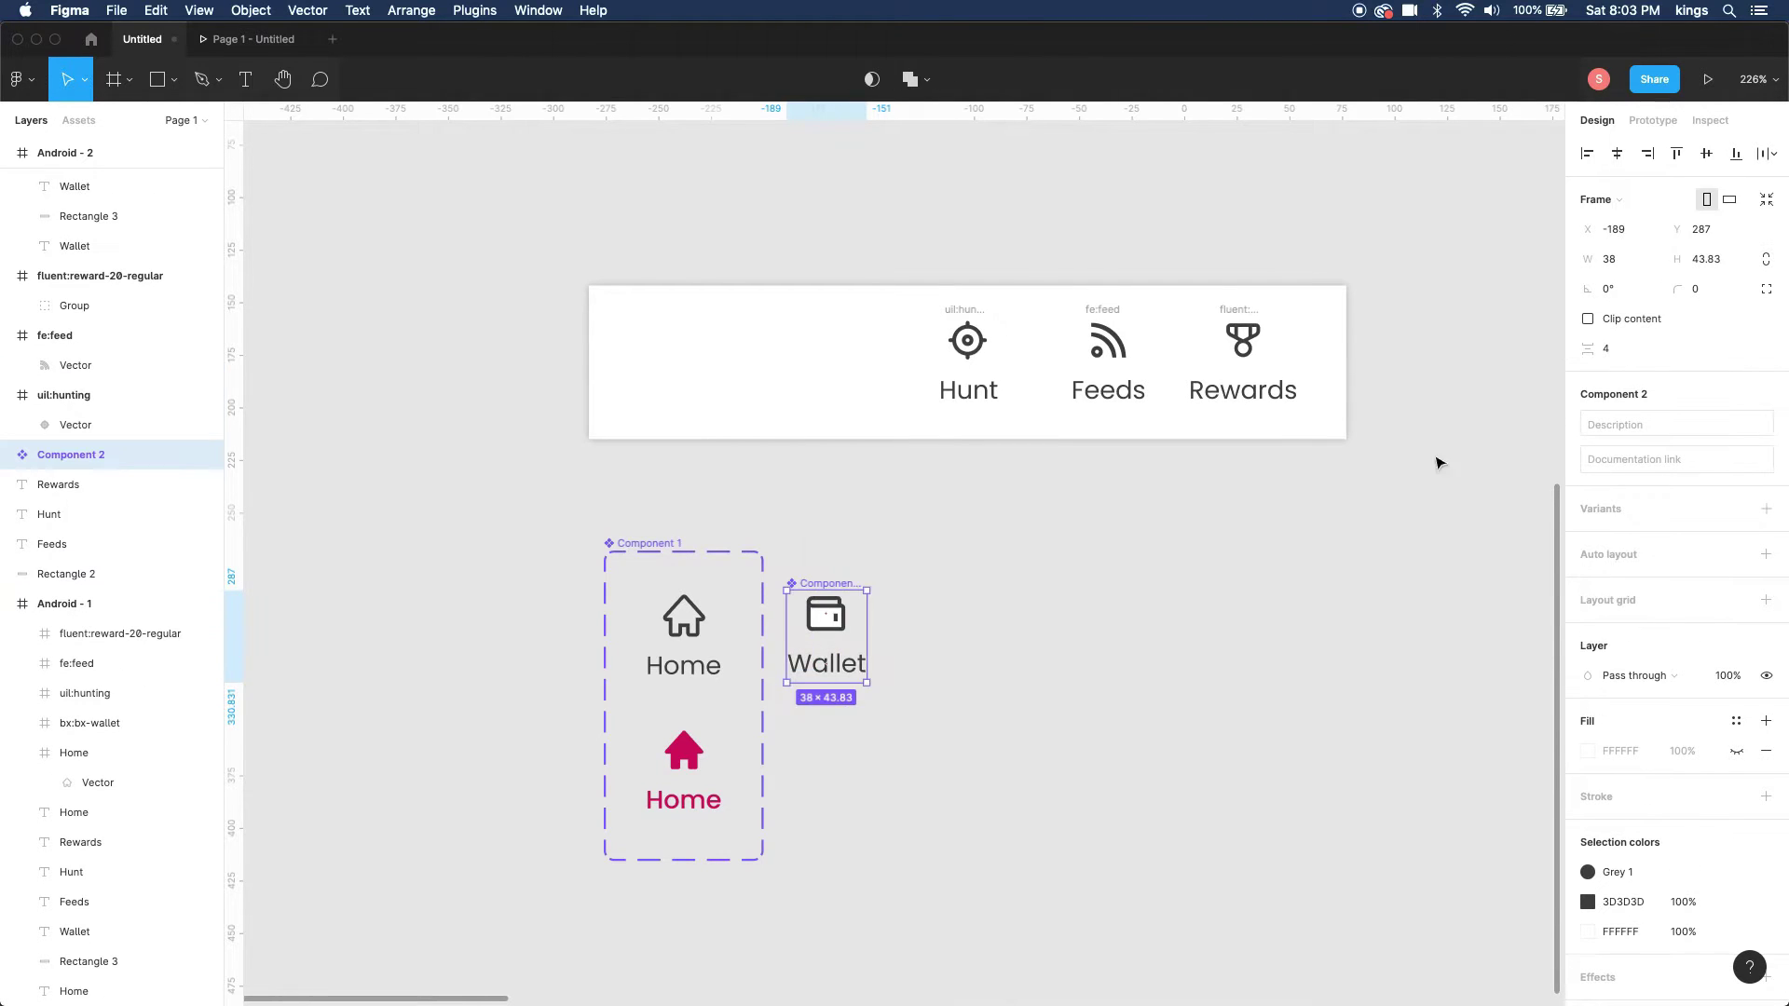
- Add a variant to the Wallet component and set its Property 1 value to Selected
click(1763, 509)
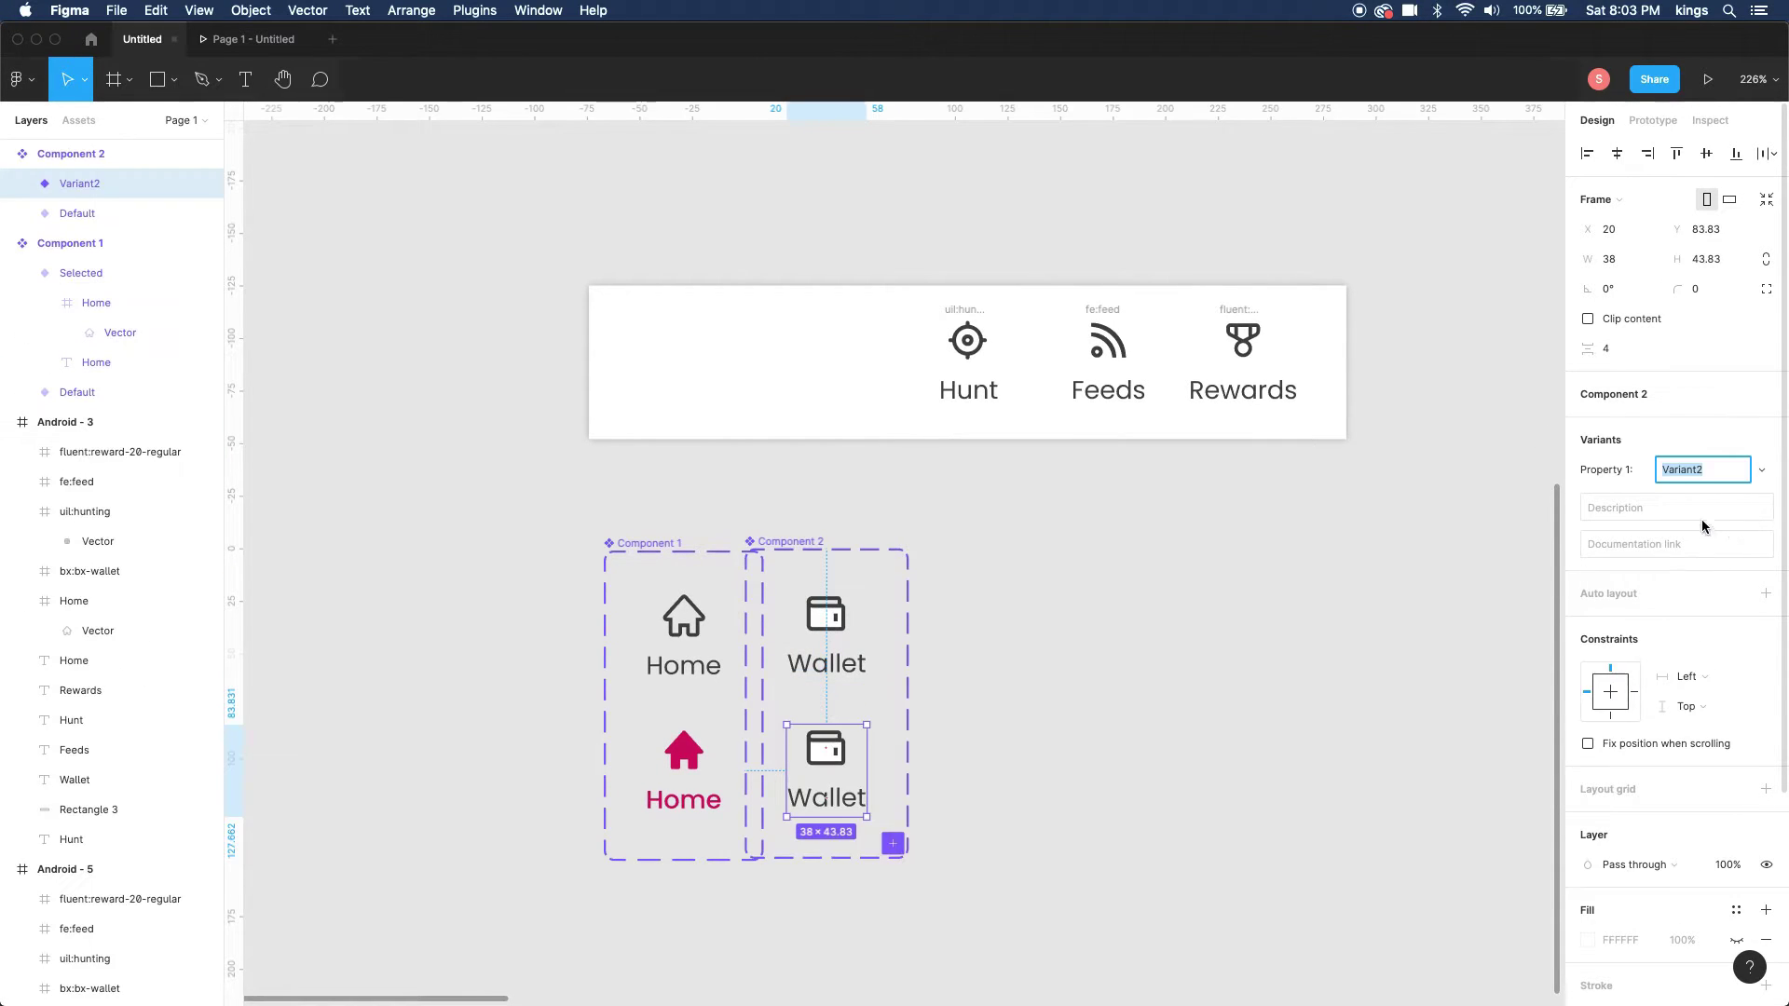
text(Selected)
key(Return)
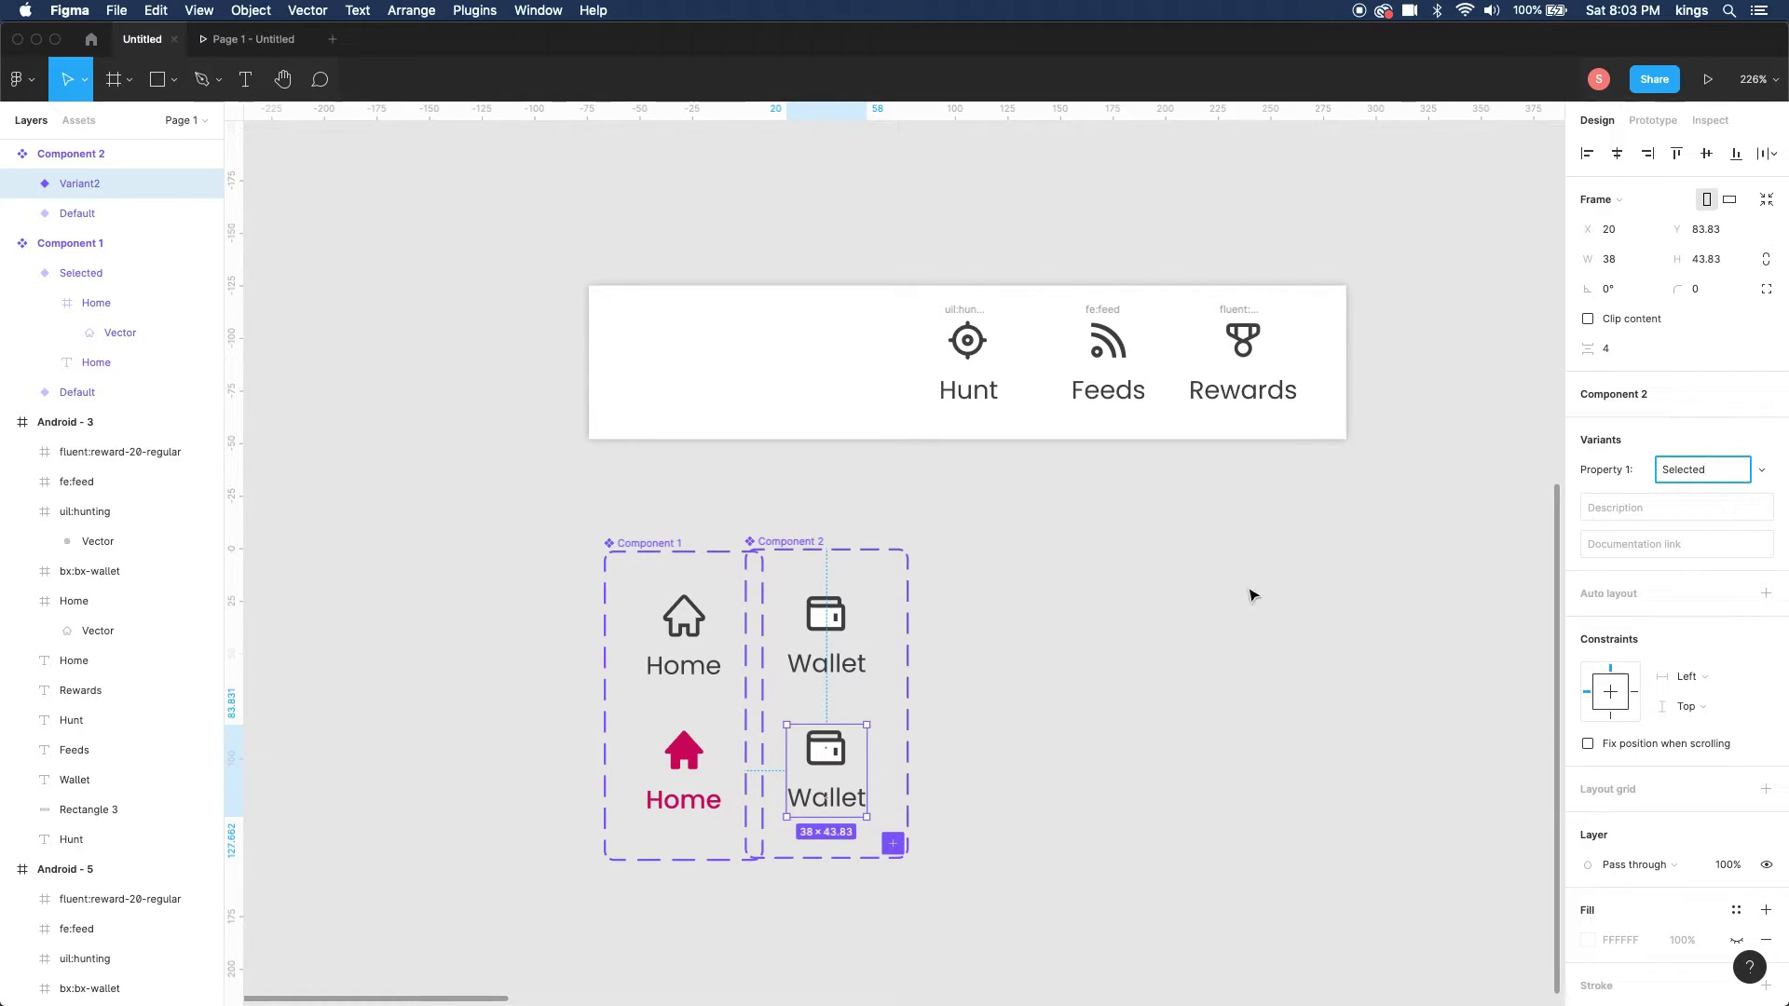
click(1015, 671)
- Recolor the Selected variant's wallet icon outline and its inner rectangle fill to D81E5B
click(822, 756)
click(822, 756)
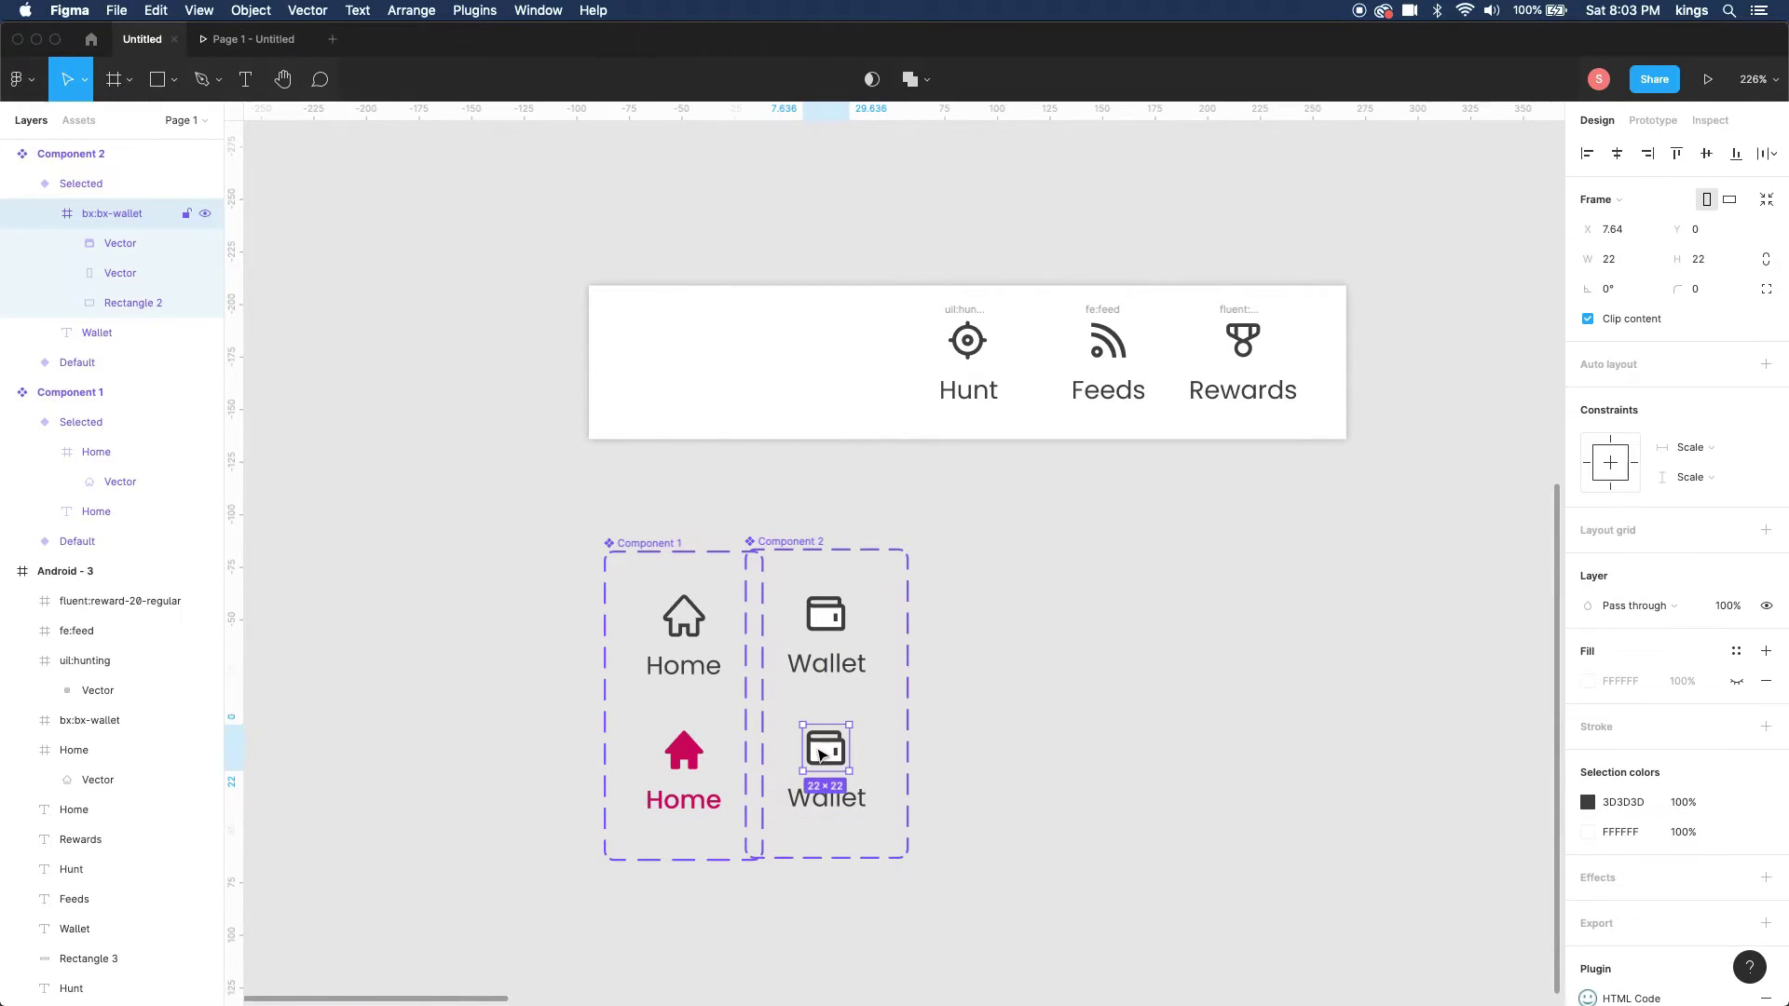
click(1588, 803)
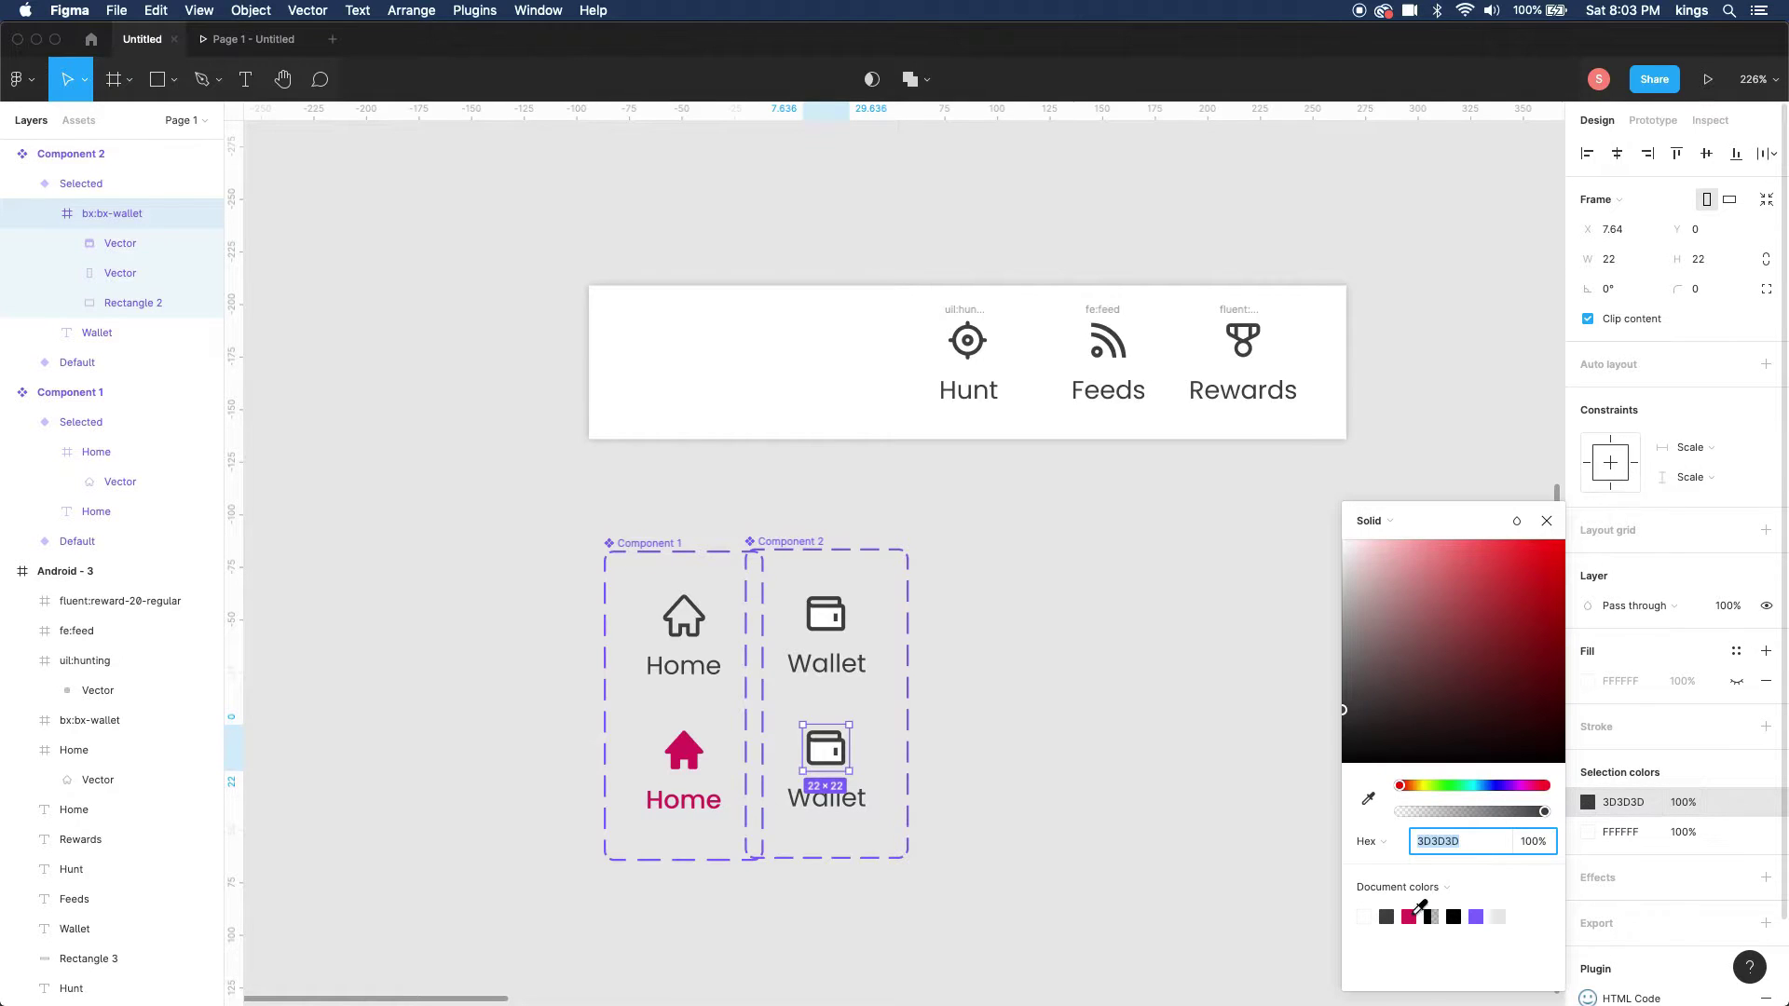
click(1409, 916)
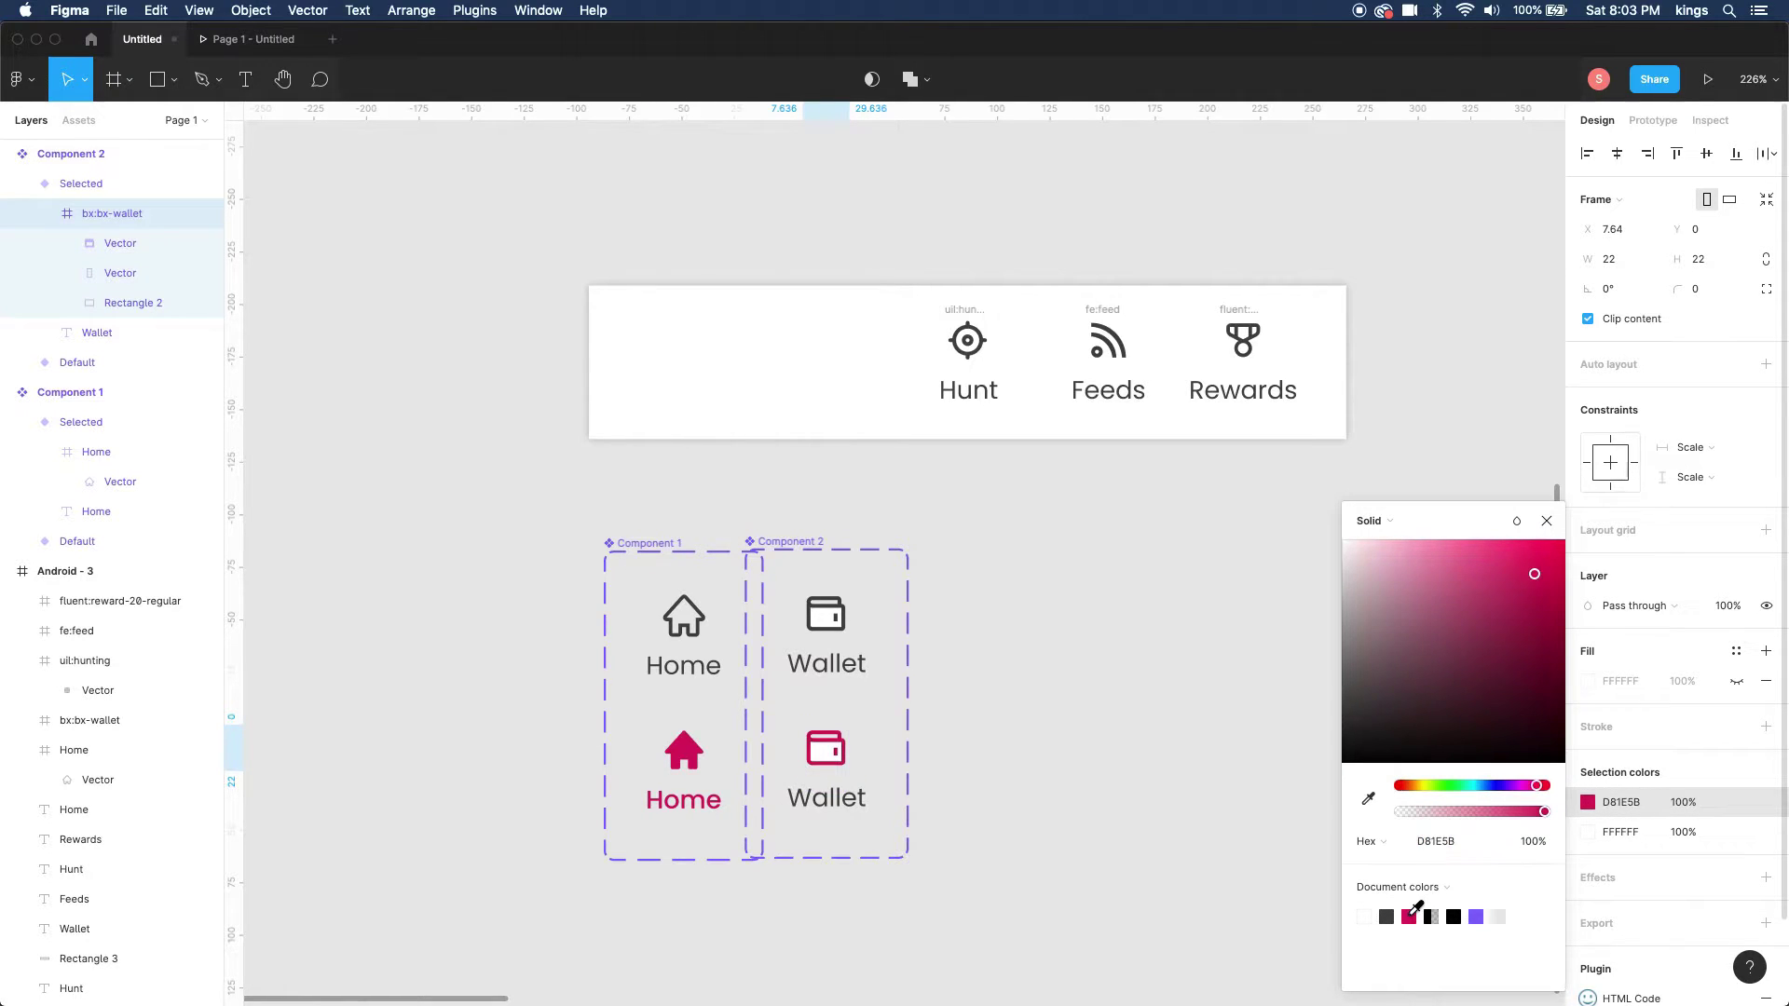
double_click(826, 756)
click(1587, 530)
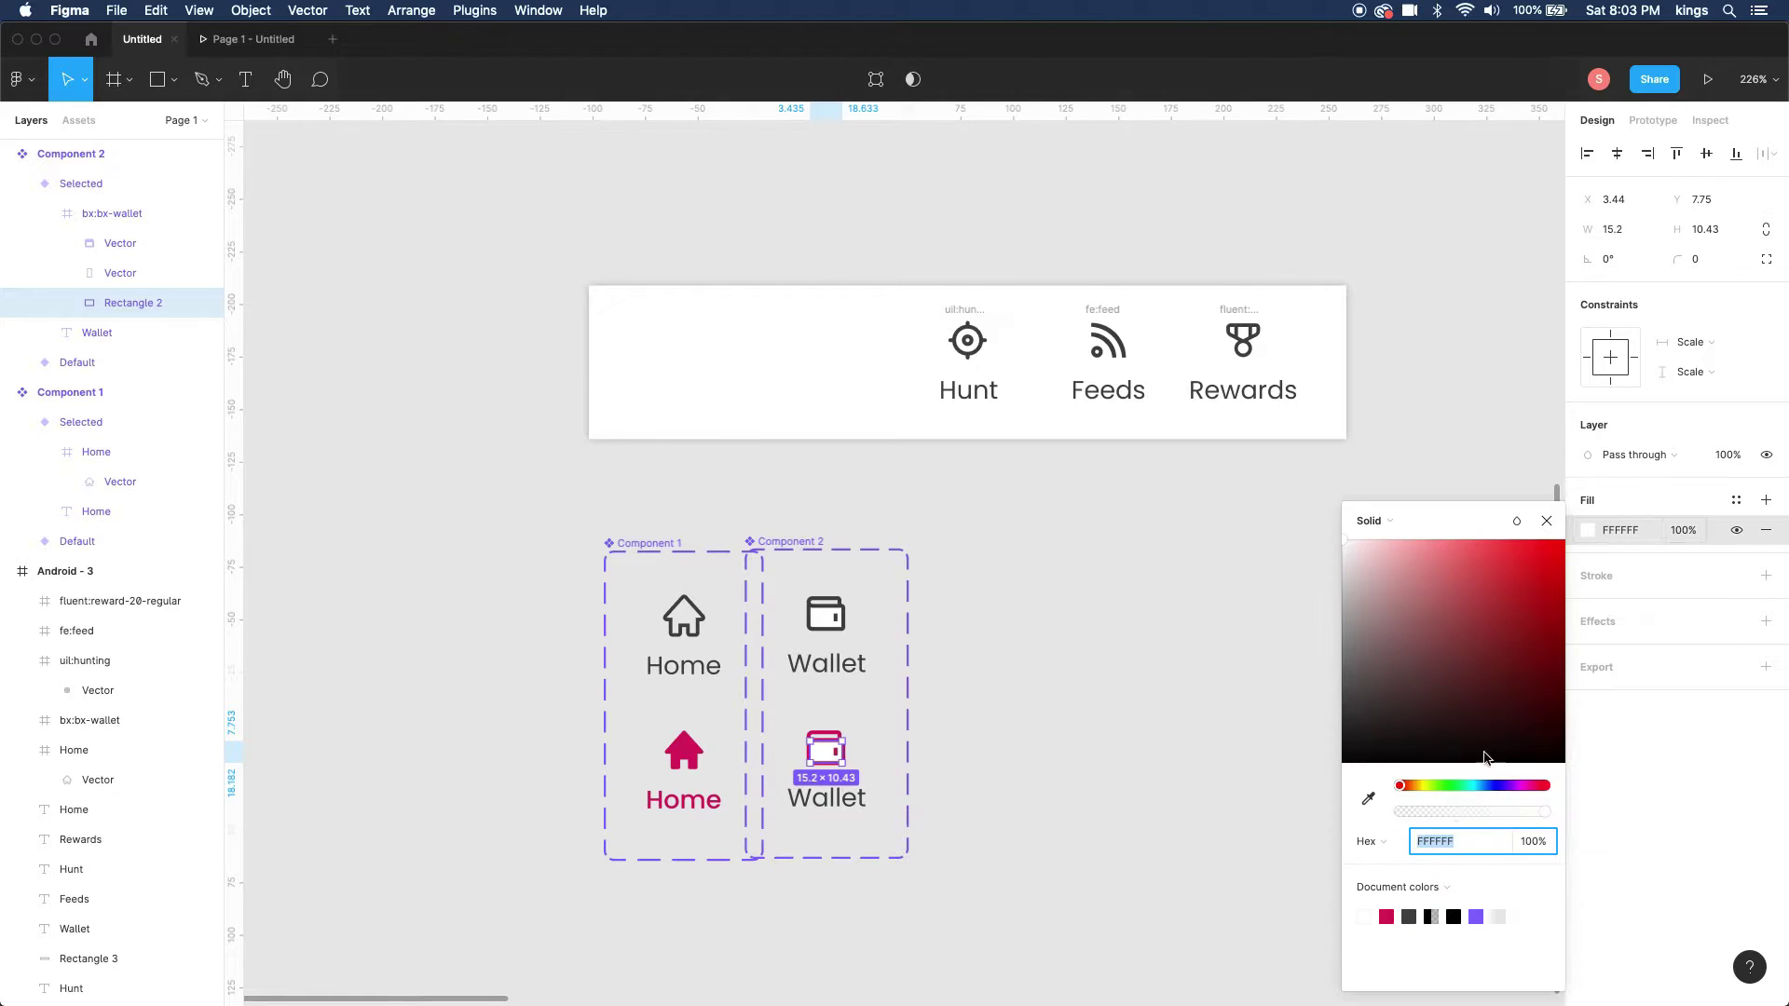
click(1387, 916)
- Change the small clasp vector on the Selected variant's wallet icon to a white fill
scroll(883, 806, up, 5)
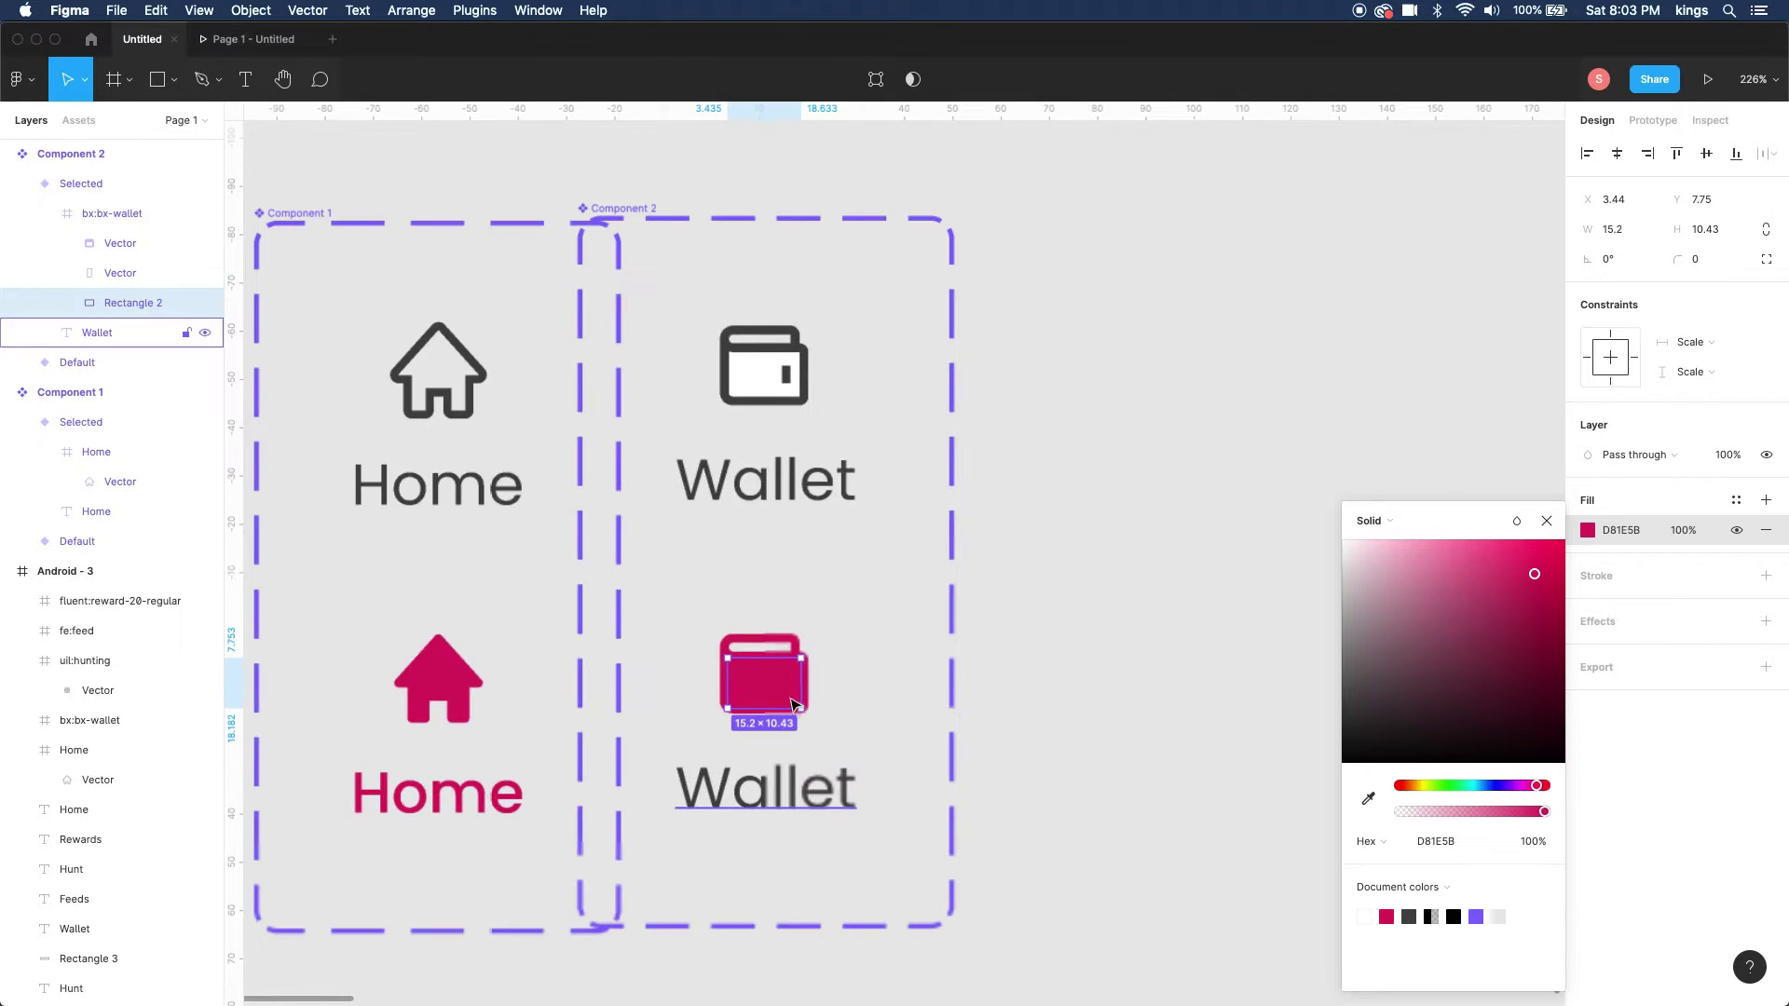
click(785, 682)
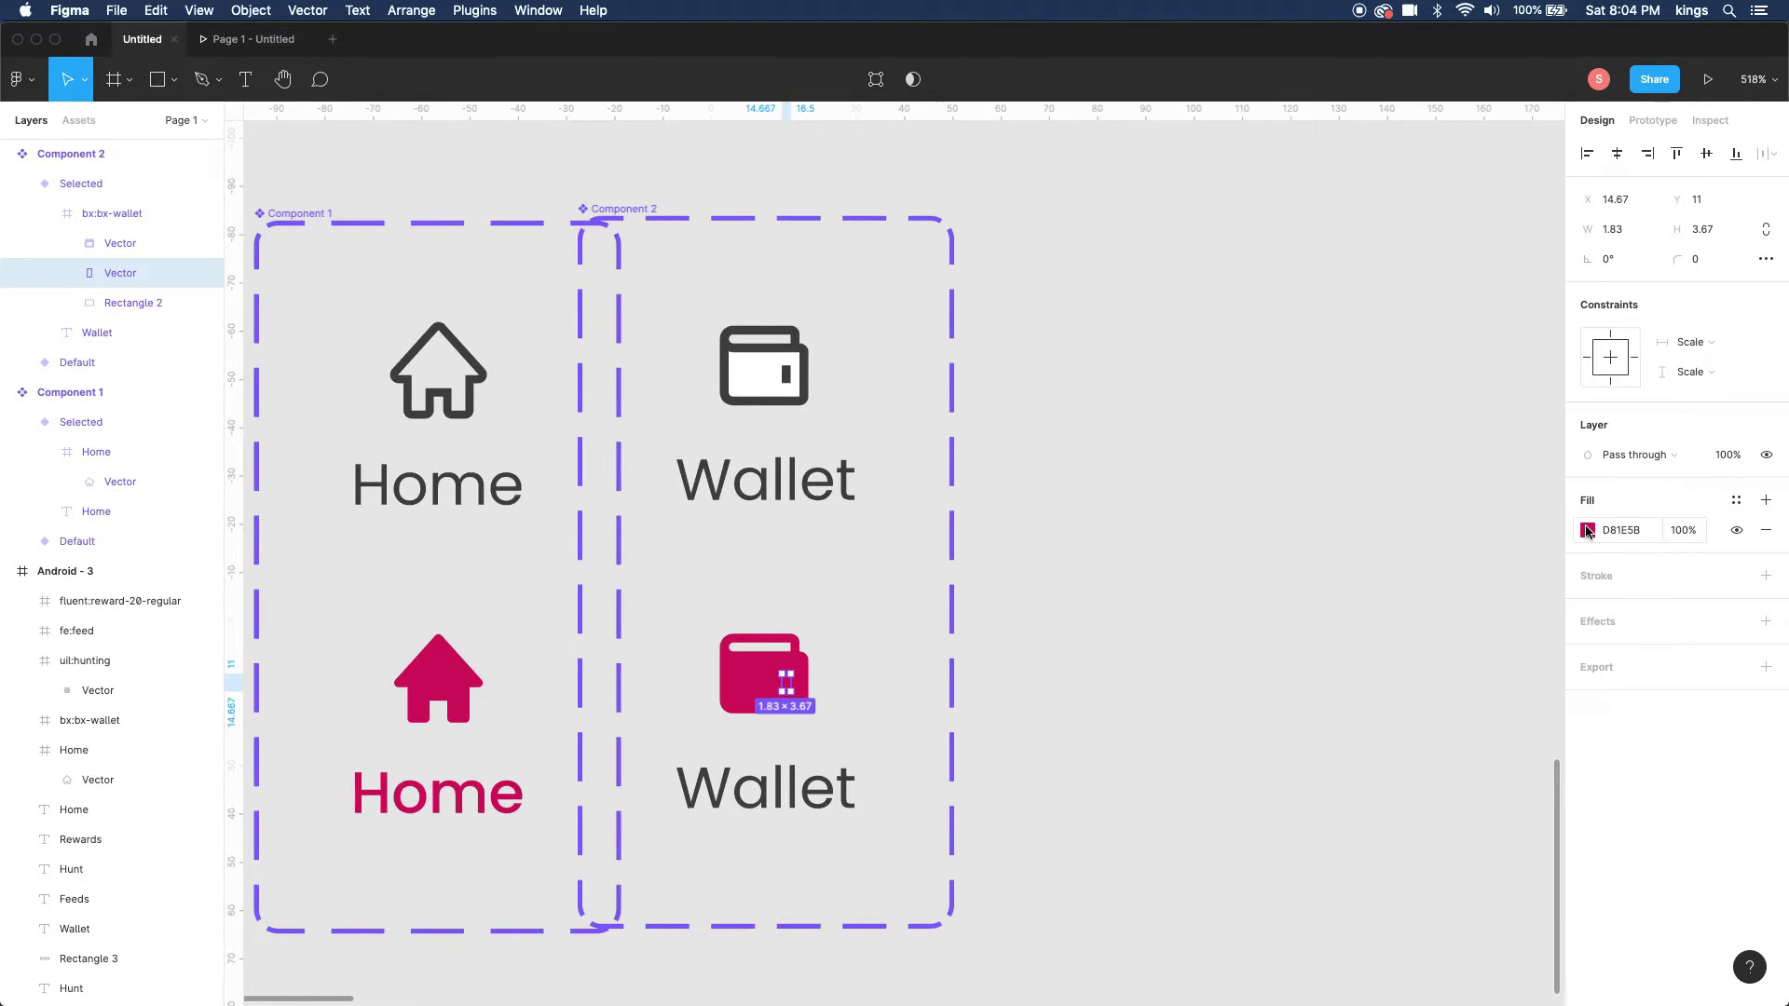
click(1588, 531)
drag(1399, 646, 1145, 324)
- Set the Selected variant's Wallet label to Medium weight
click(814, 807)
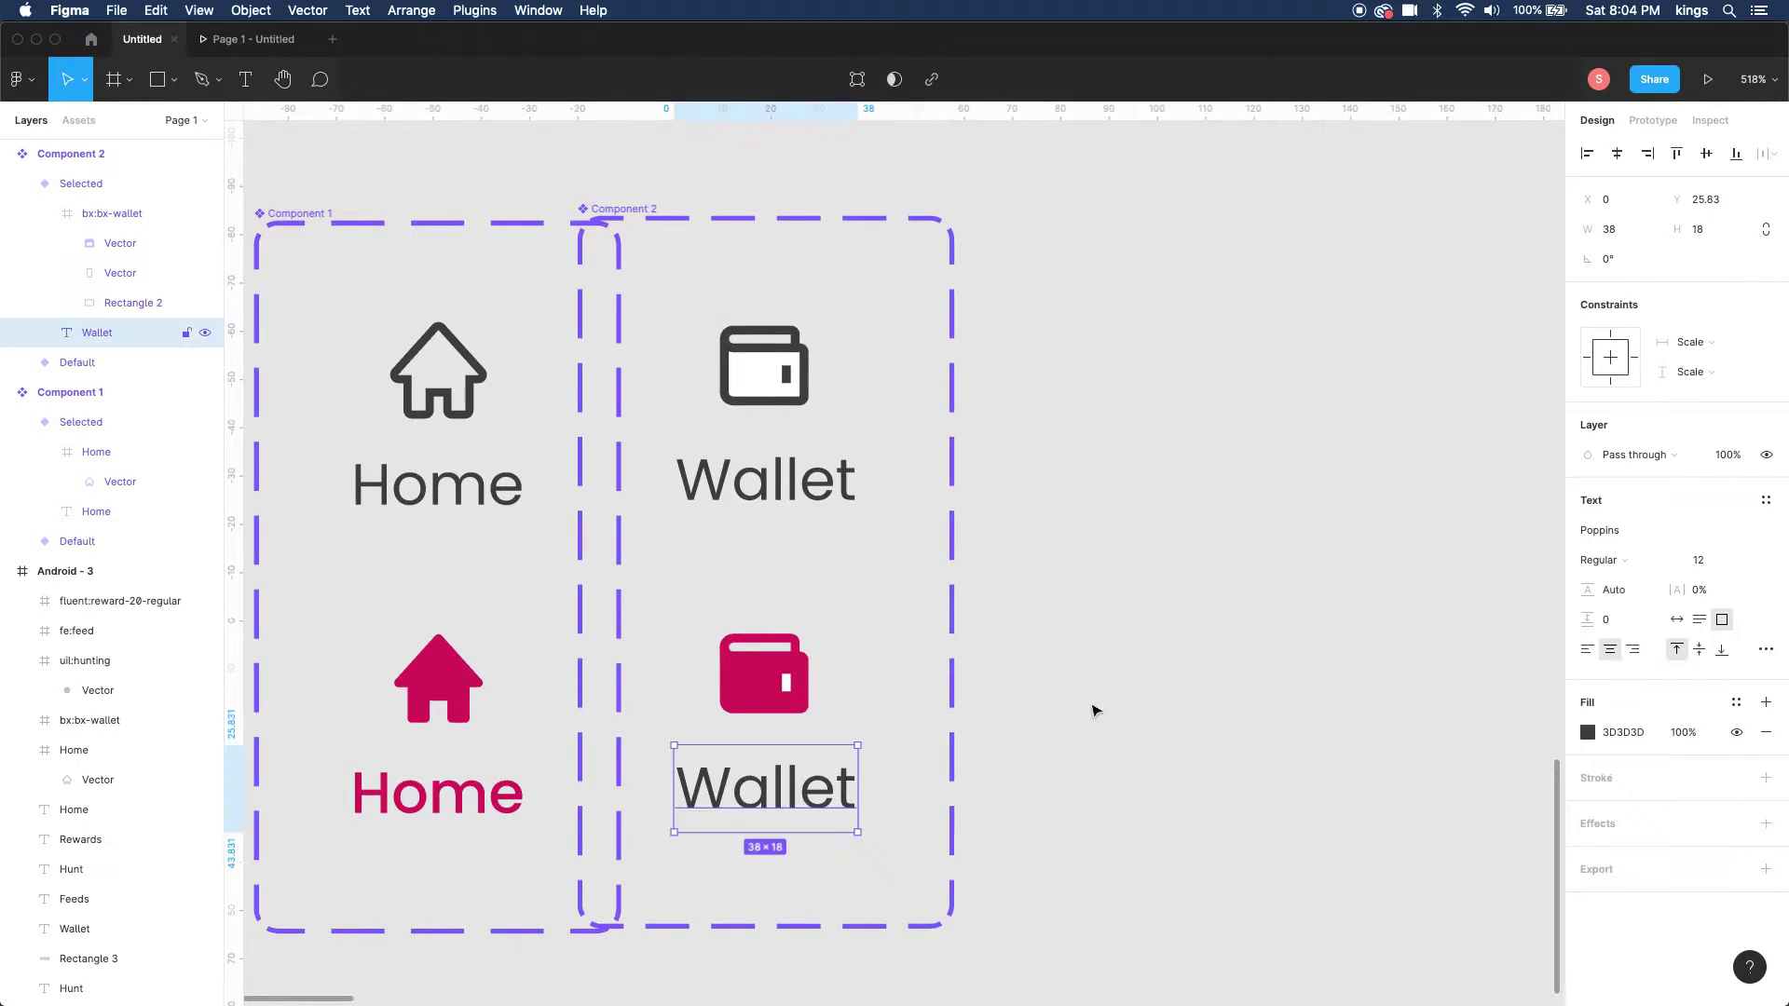
click(1621, 560)
click(1640, 580)
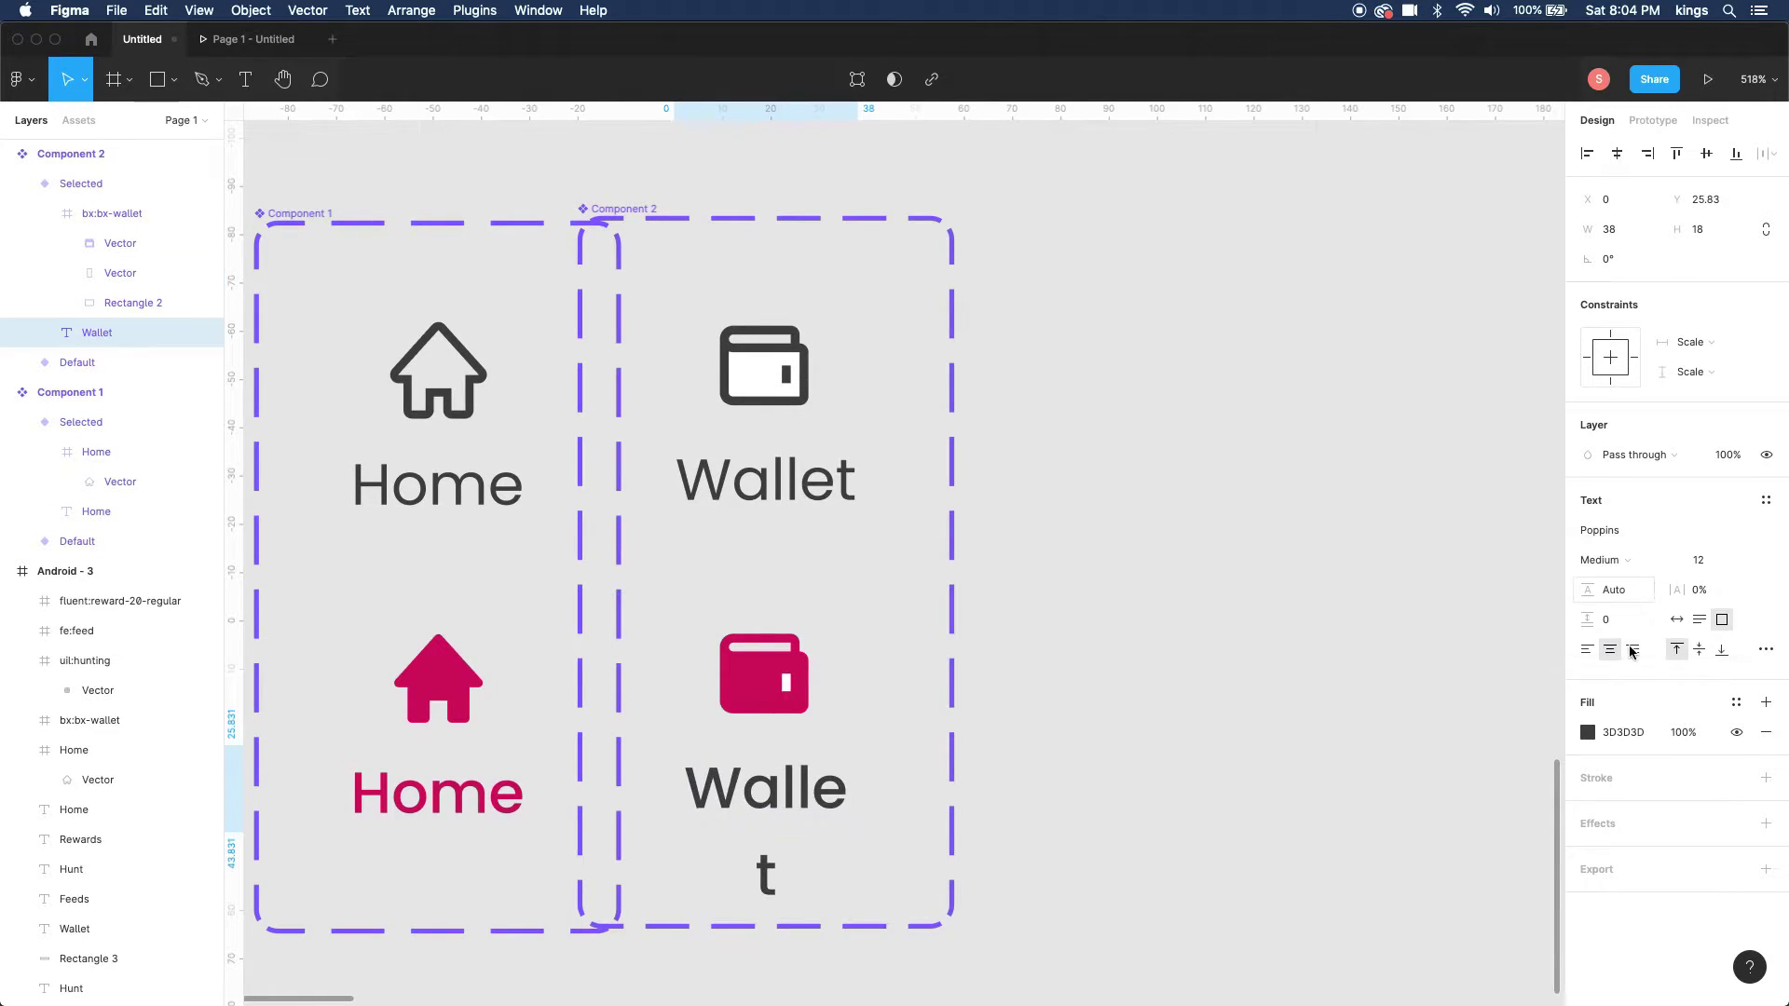
click(1736, 702)
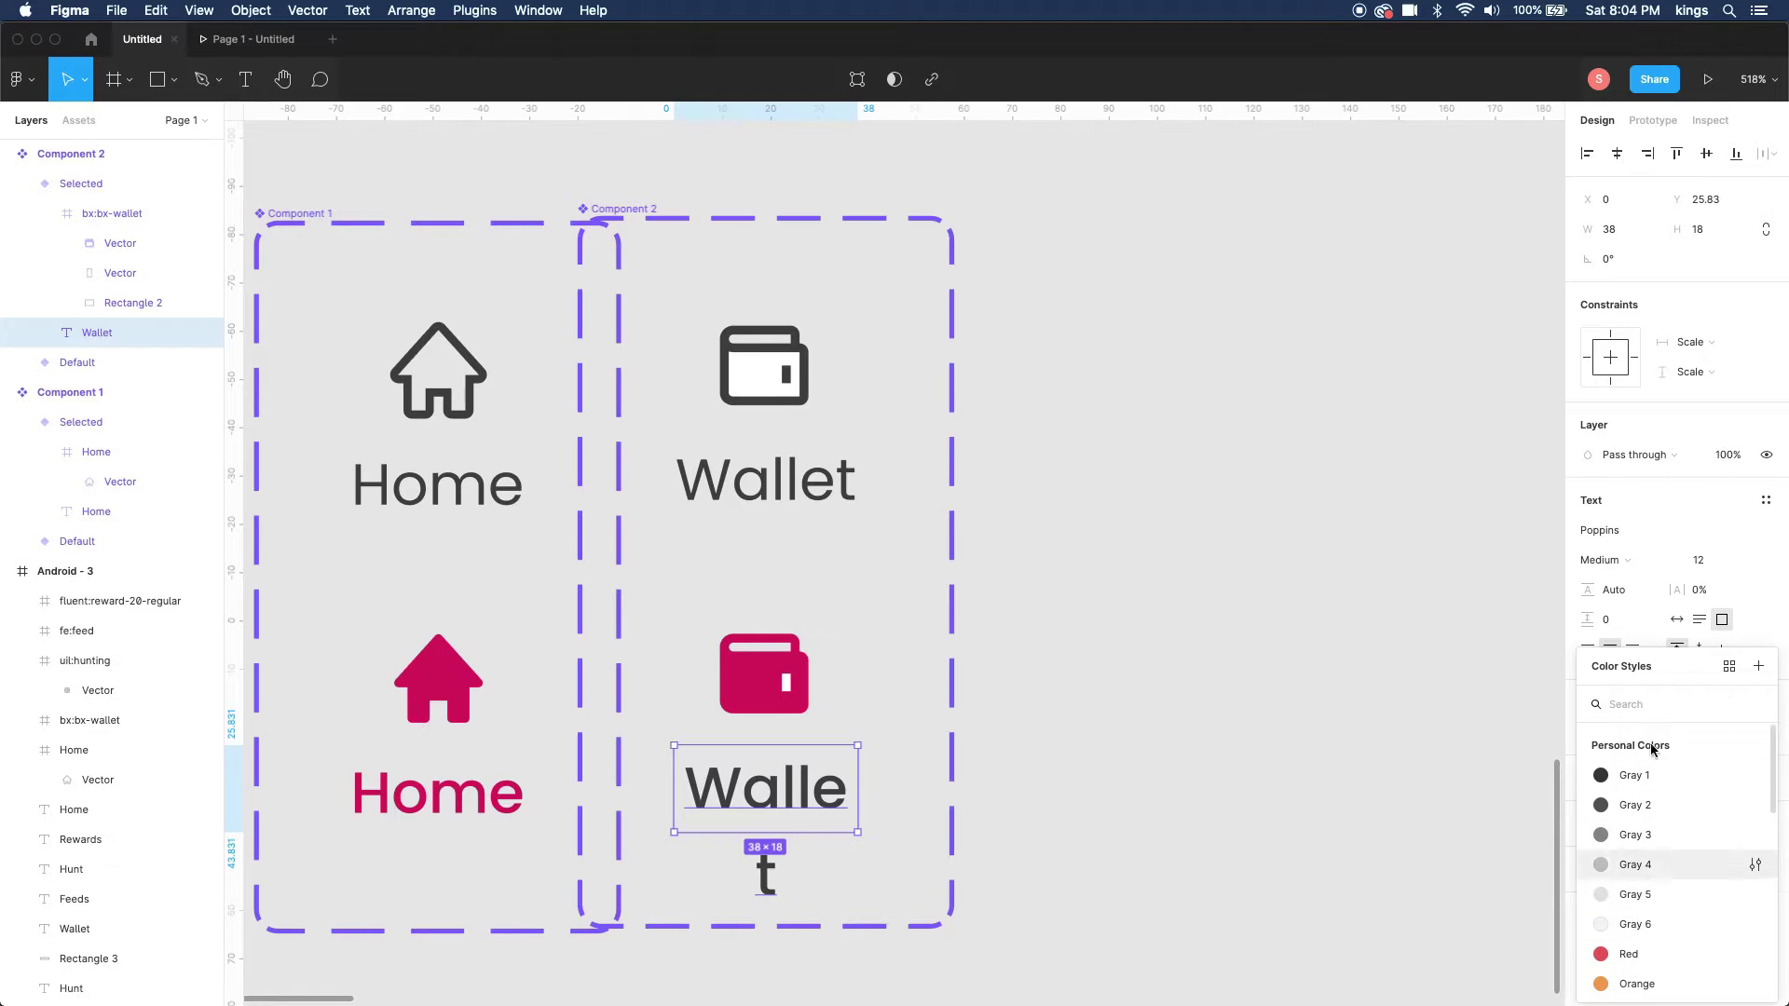
click(1644, 626)
click(1565, 646)
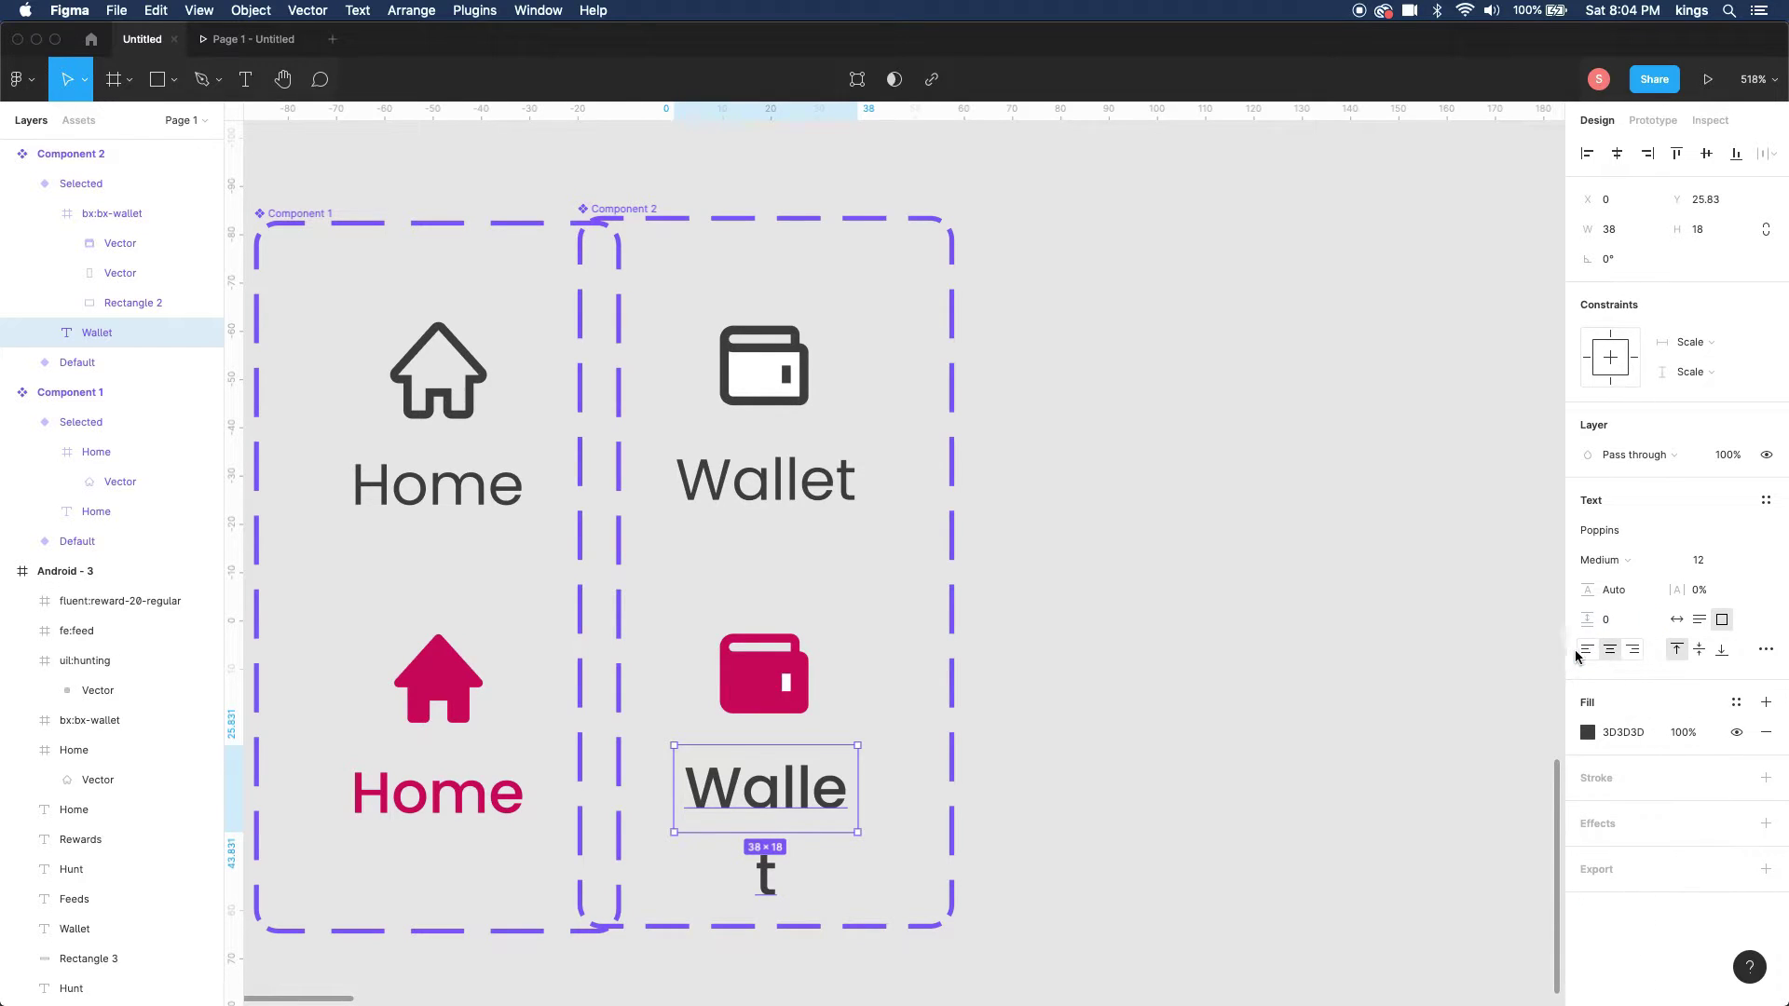
- Color the Selected variant's Wallet label D81E5B and widen its text box to 44 so it fits on one line
click(1589, 734)
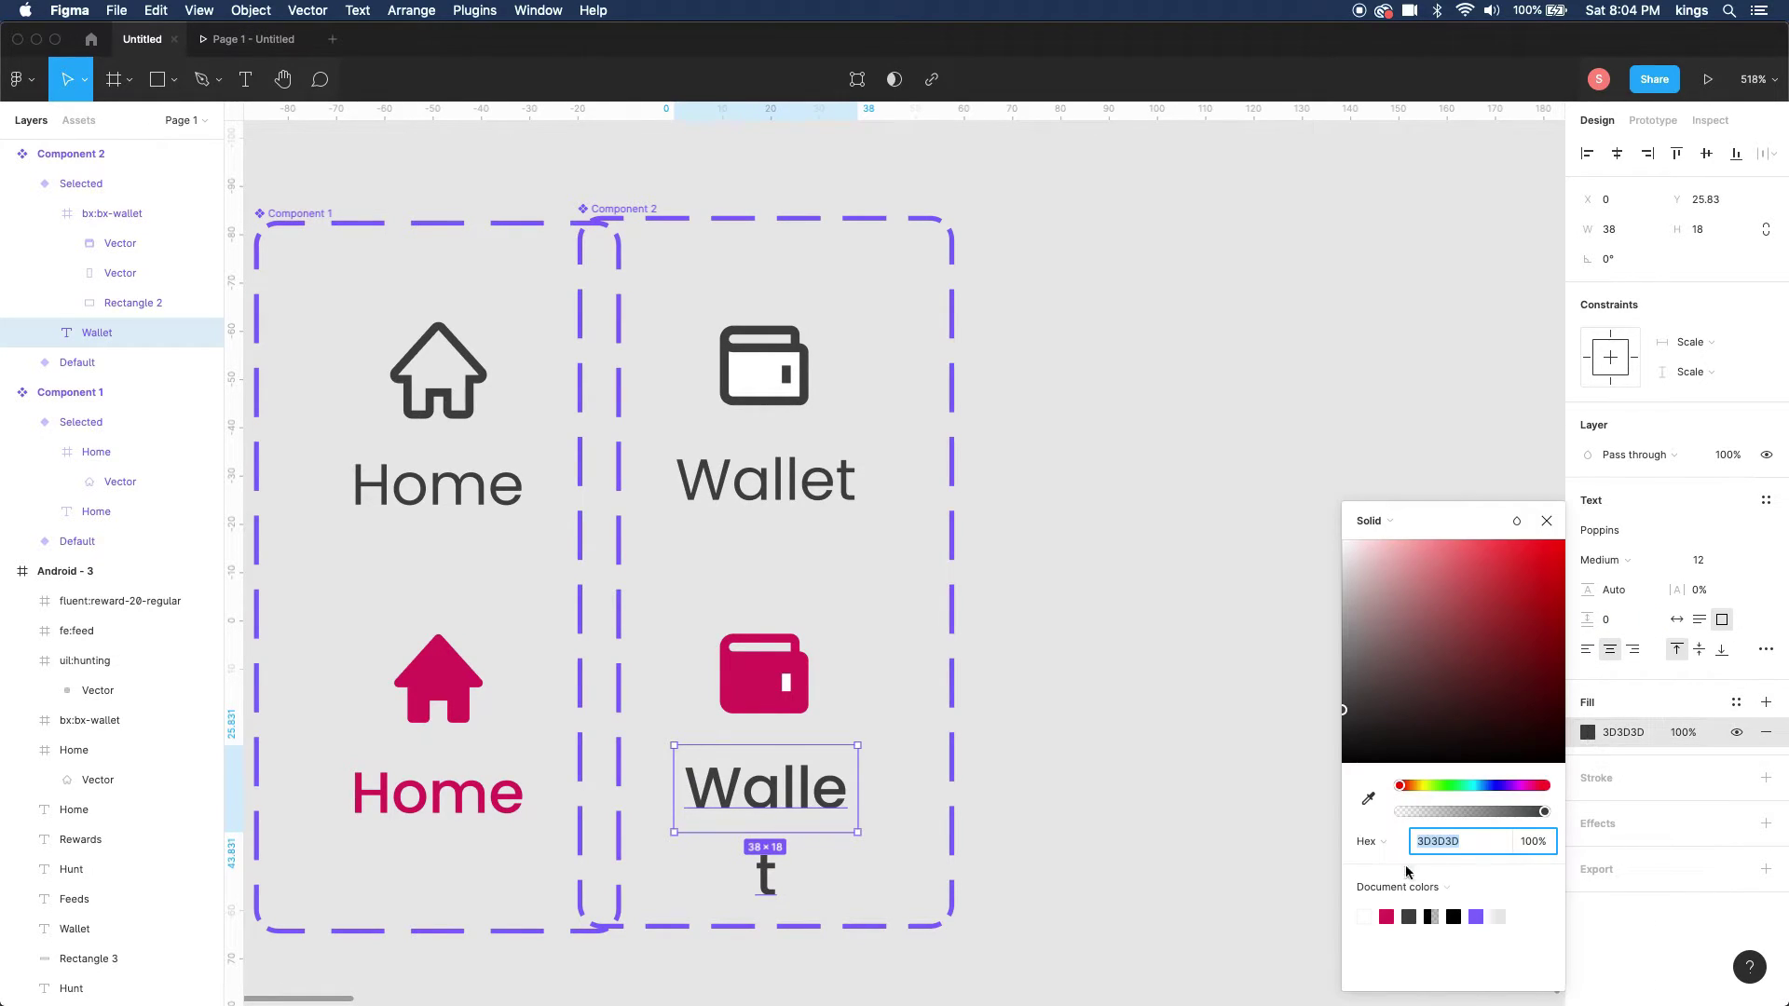
click(1387, 916)
drag(856, 792, 871, 791)
- Move the Wallet component set sideways so it no longer overlaps the Home component set
scroll(871, 791, down, 5)
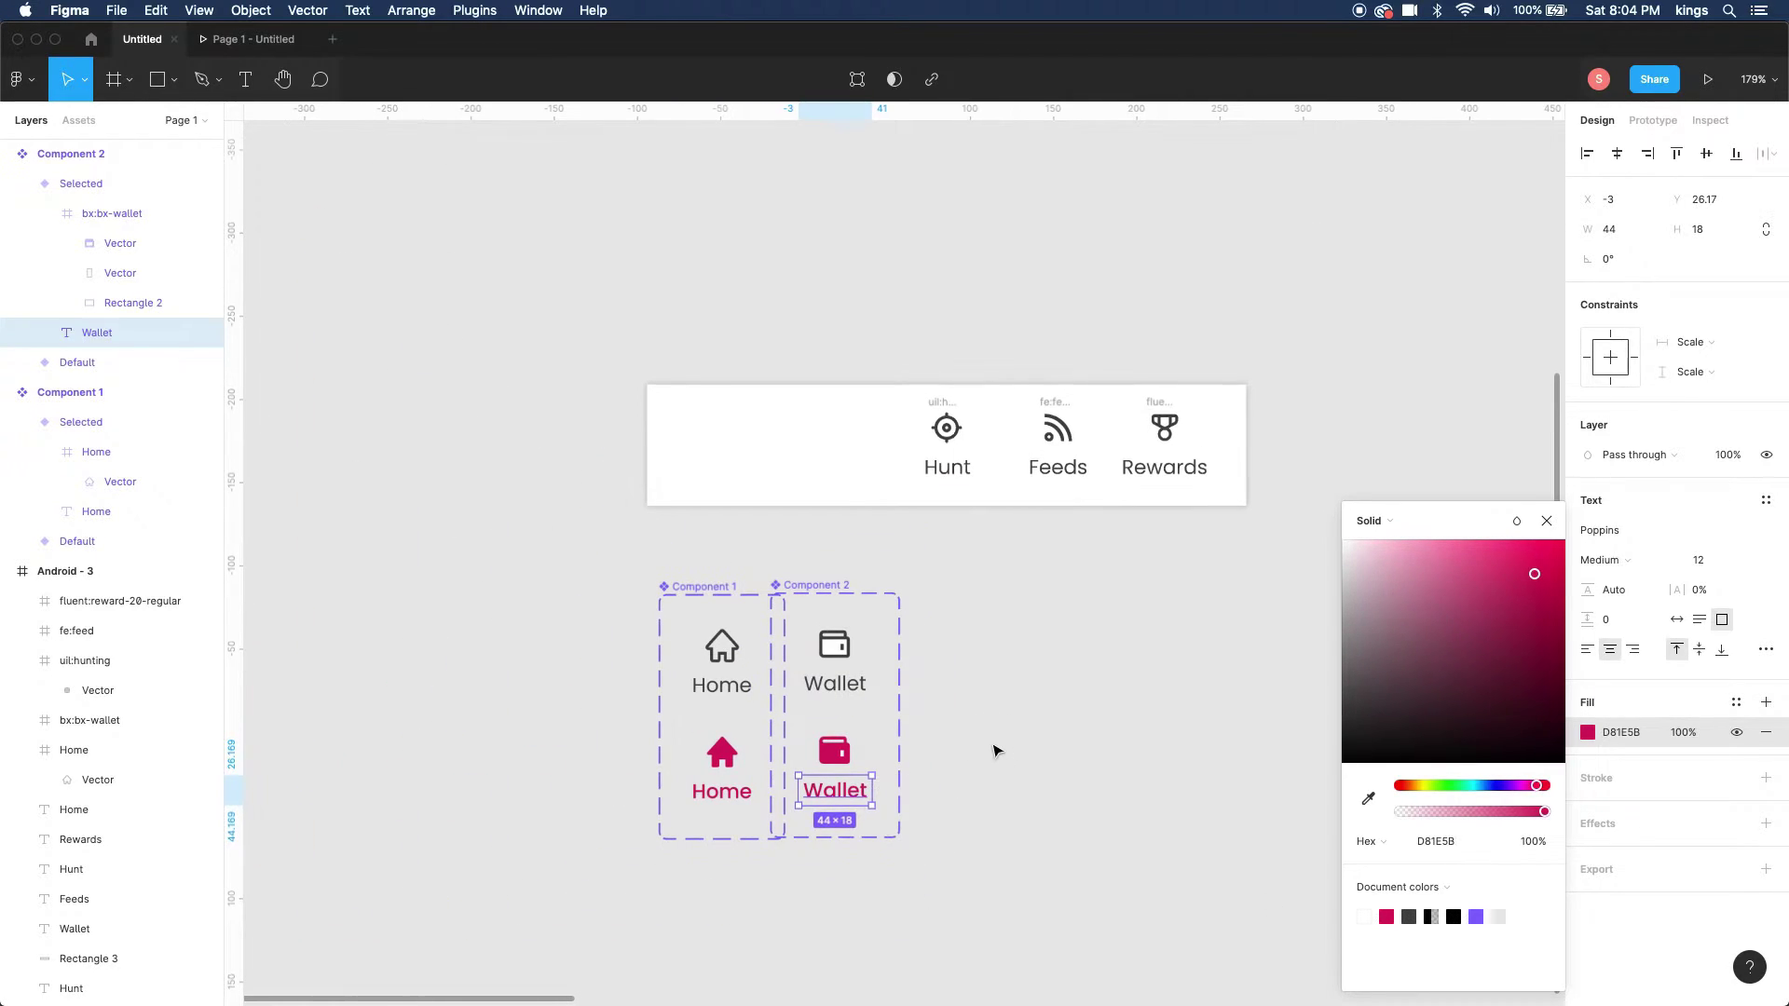
click(995, 750)
drag(817, 580, 843, 587)
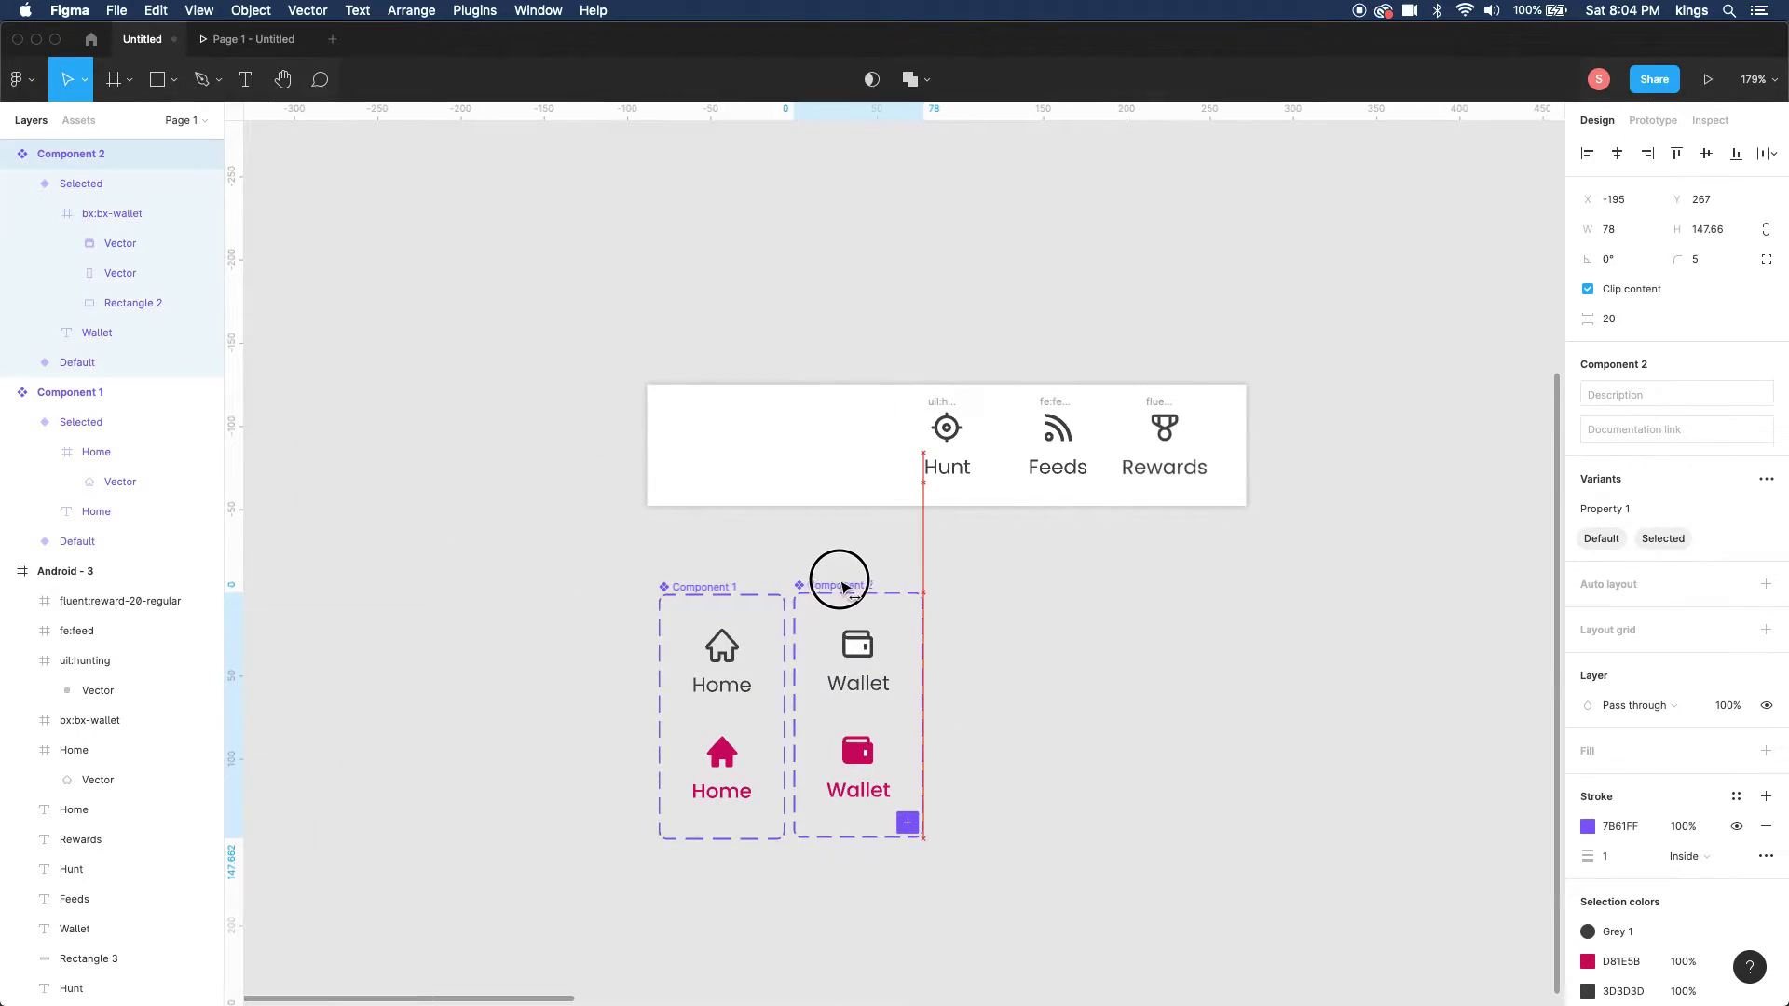
- Move the Hunt icon and its label out of the navigation bar to the empty canvas beside the Wallet component set
click(946, 435)
shift+click(945, 470)
drag(944, 471, 1030, 637)
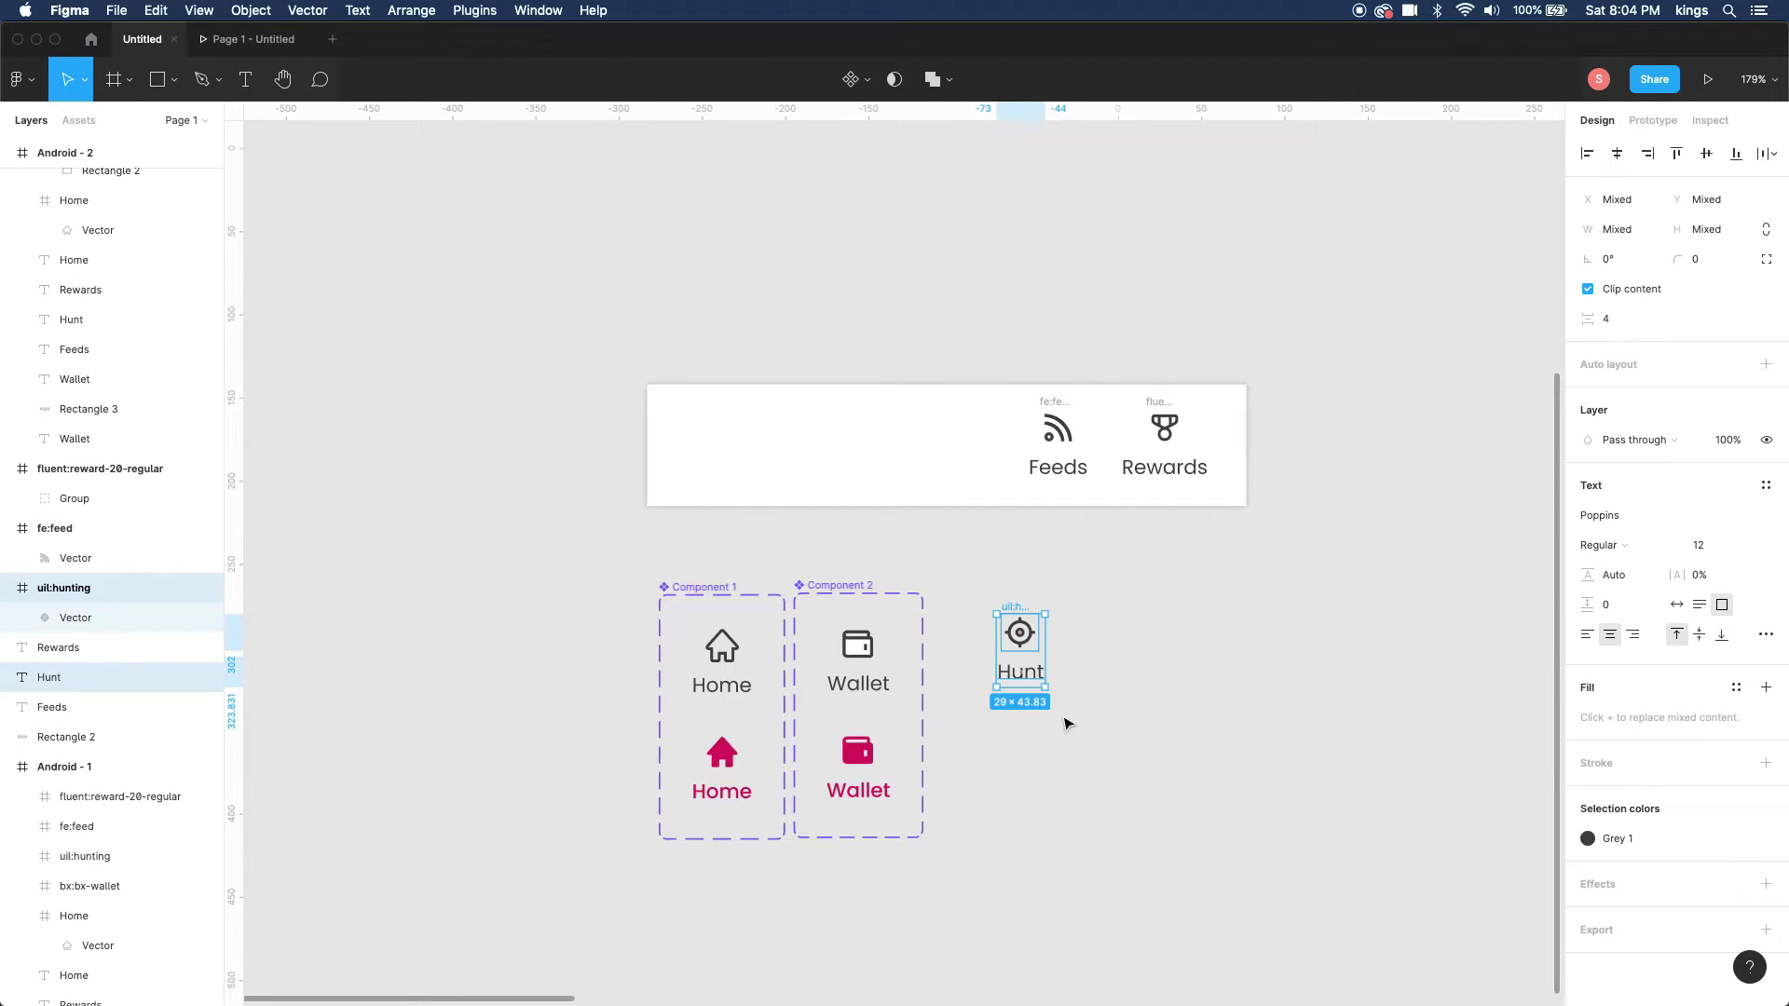
- Turn the Hunt icon and label into one component and add a second variant to it
scroll(1063, 718, up, 5)
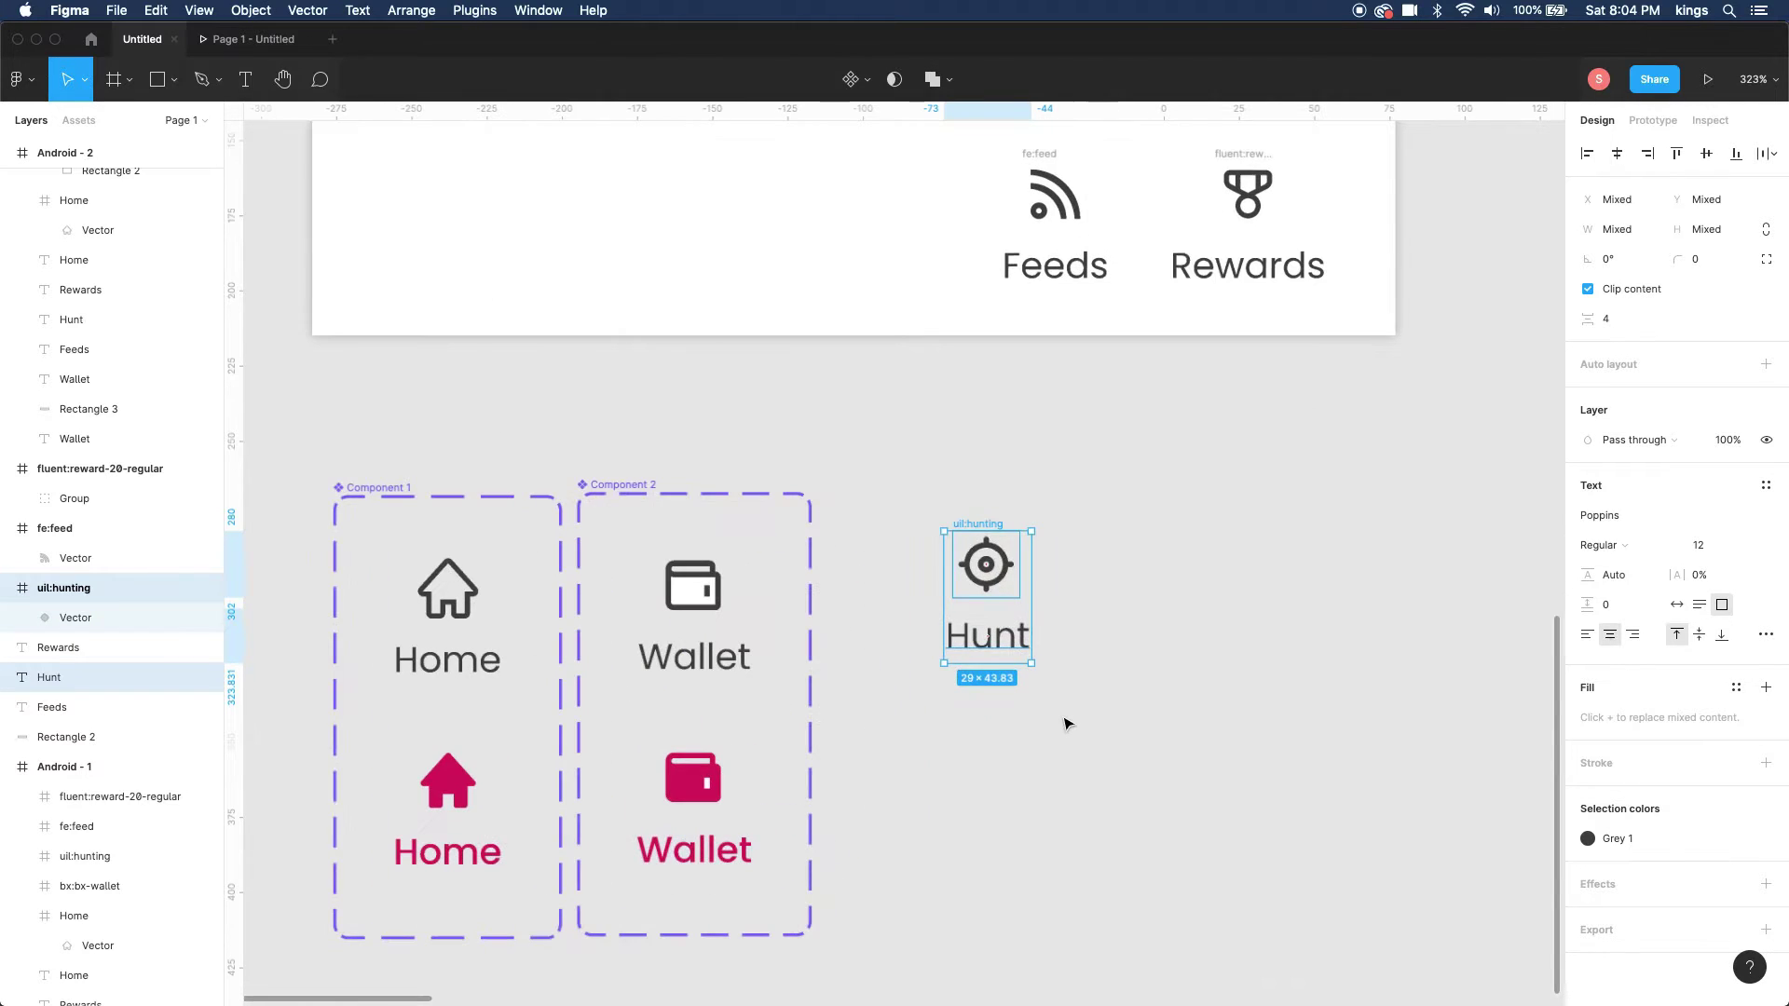
right_click(1003, 607)
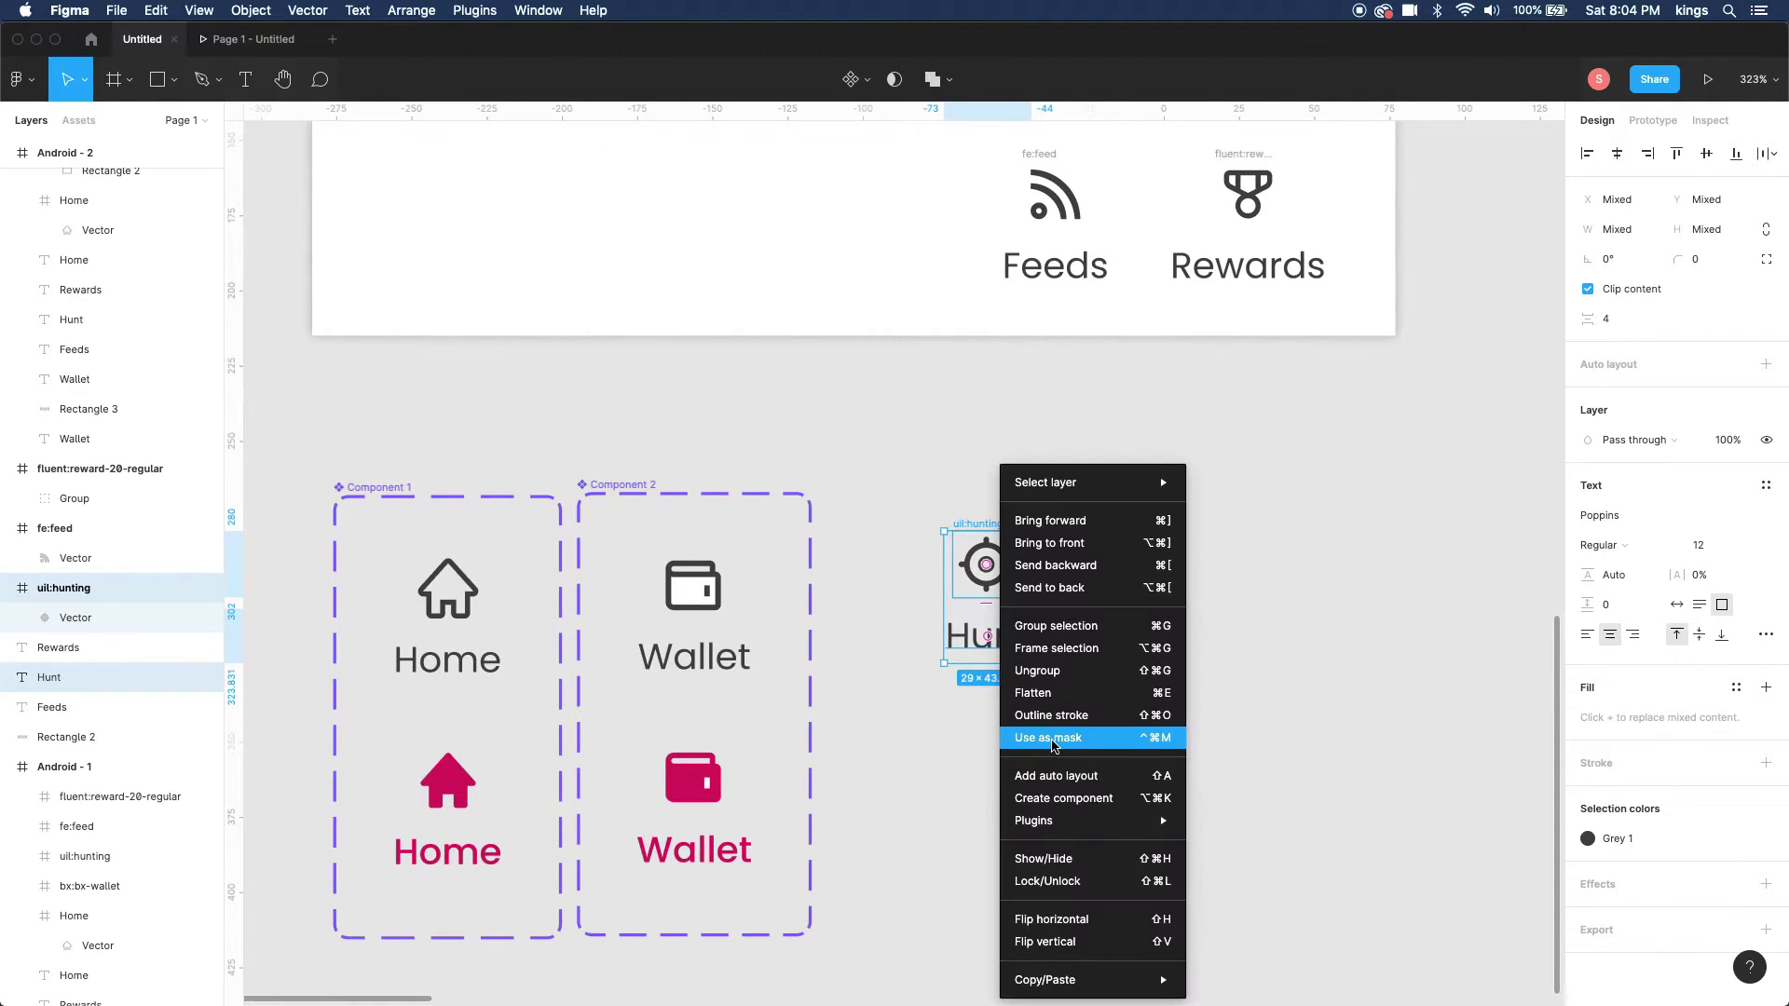
click(1046, 798)
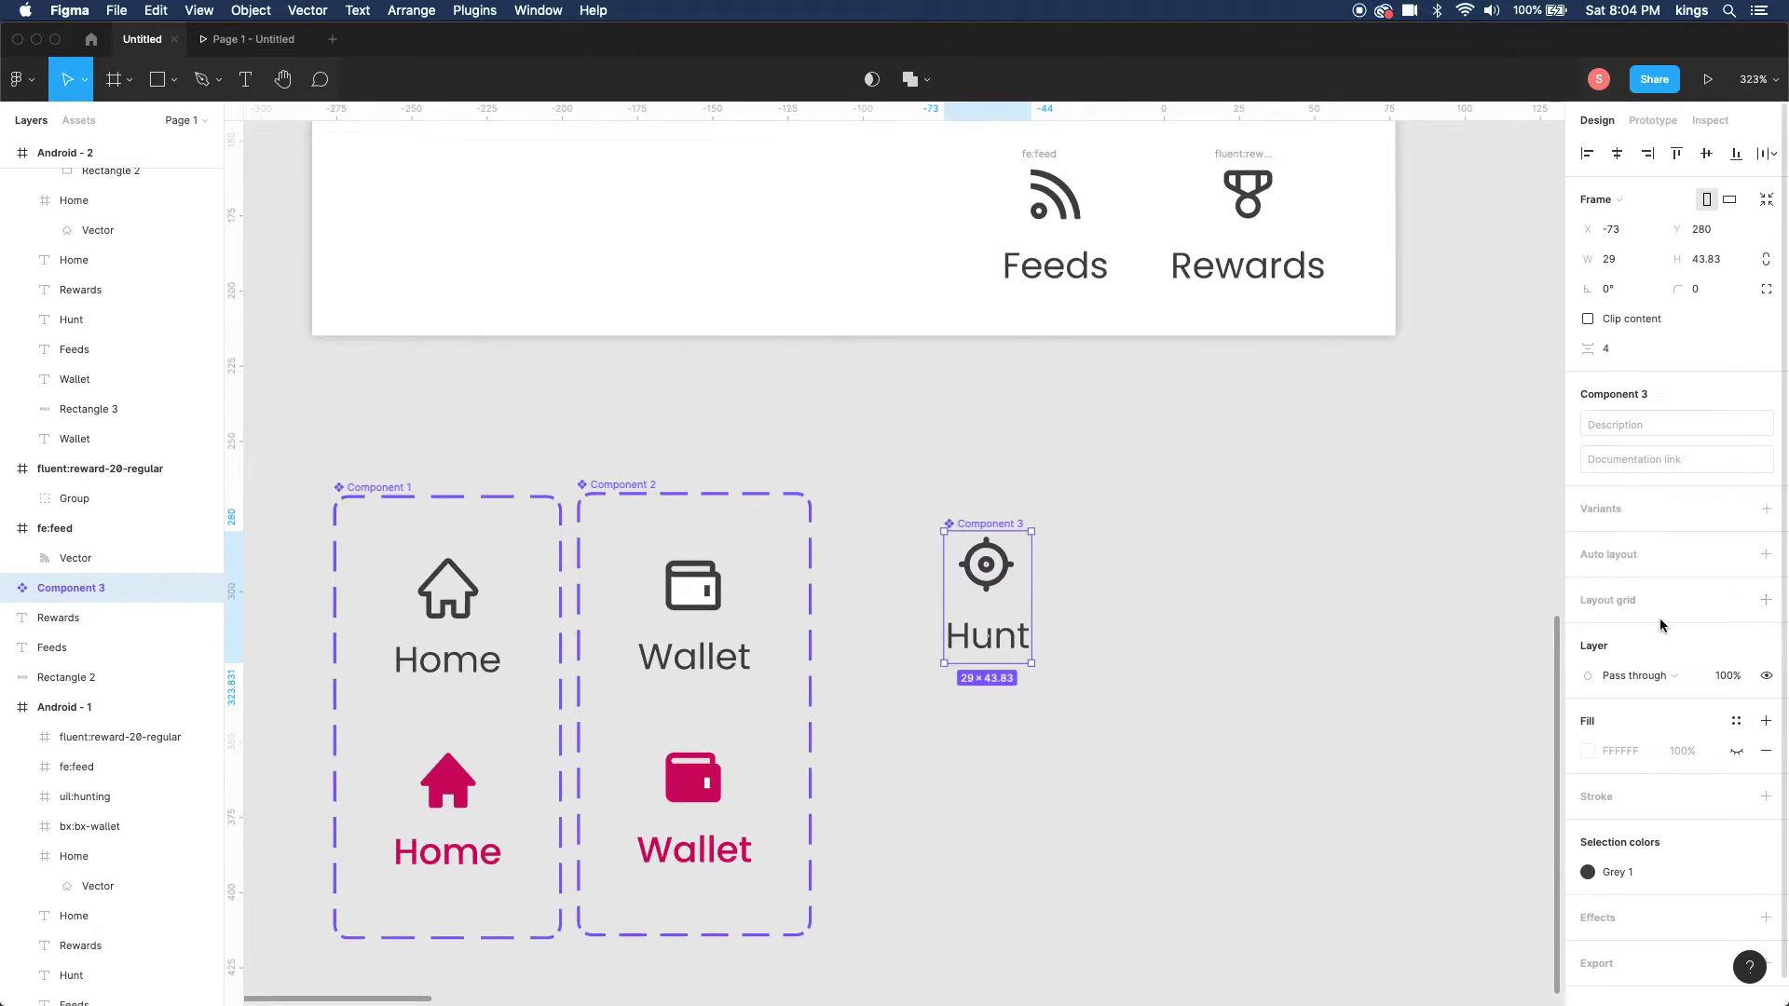
click(1766, 509)
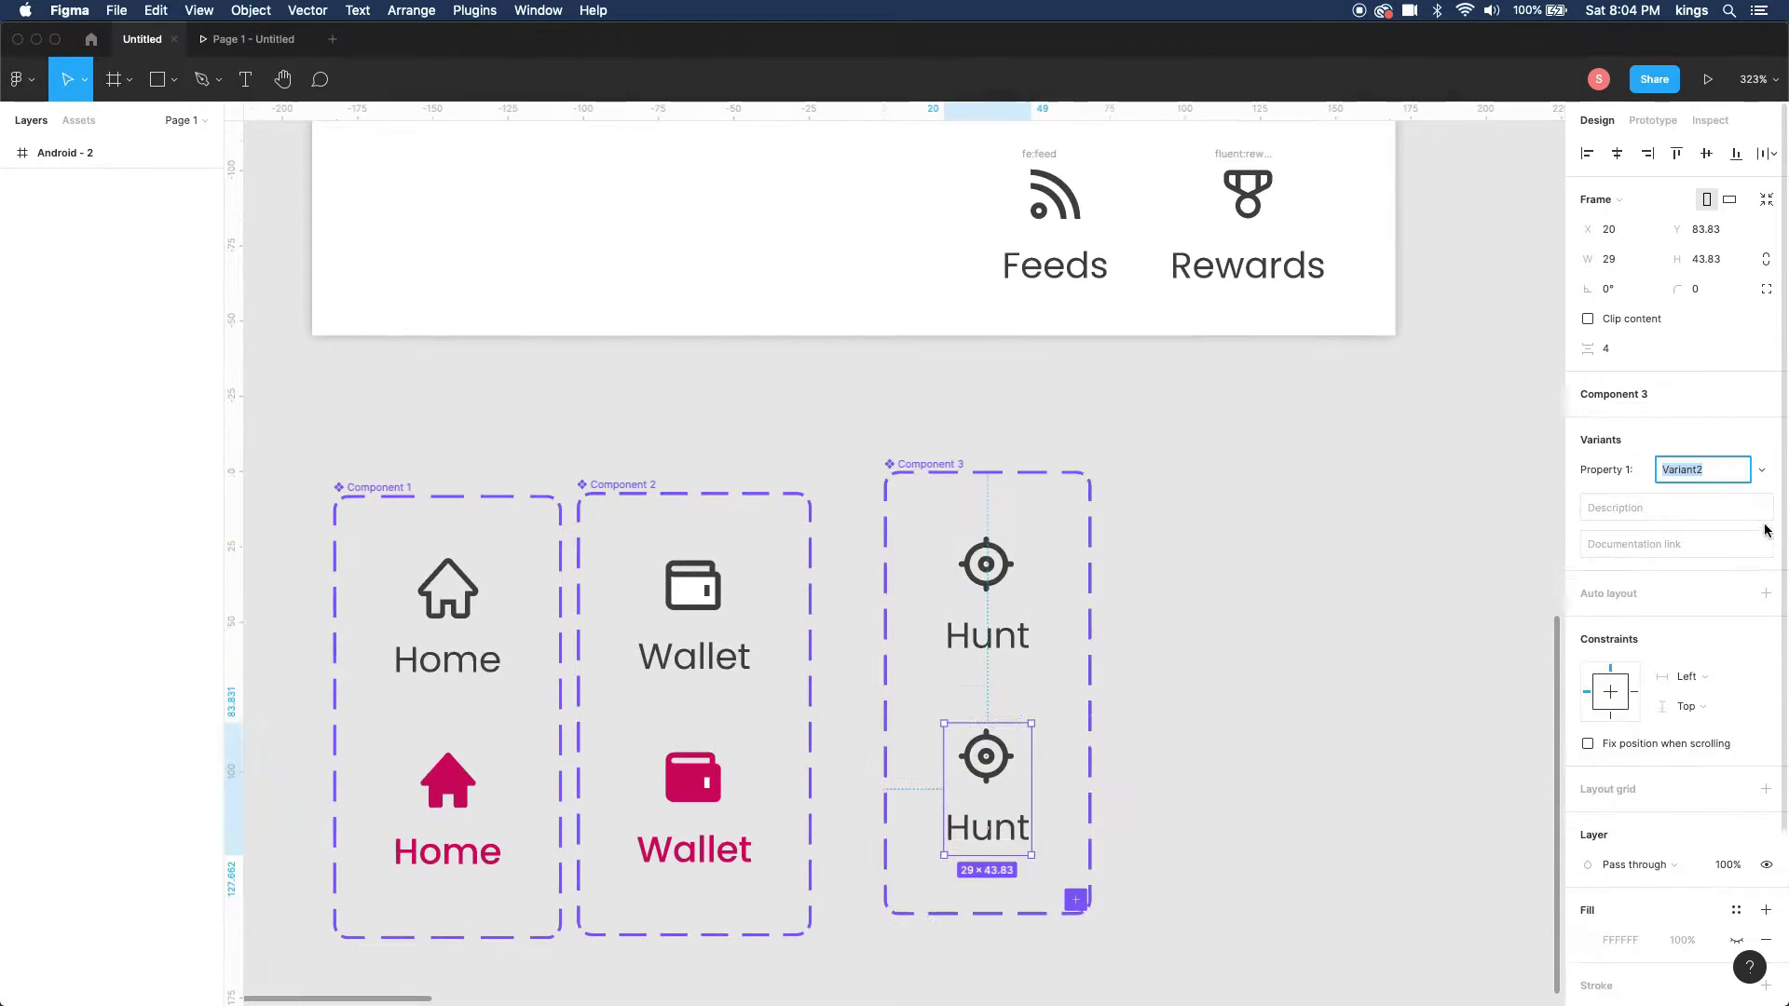
- Rotate the target icon in the second Hunt variant to -45° and fill it with D81E5B
click(999, 759)
double_click(1003, 763)
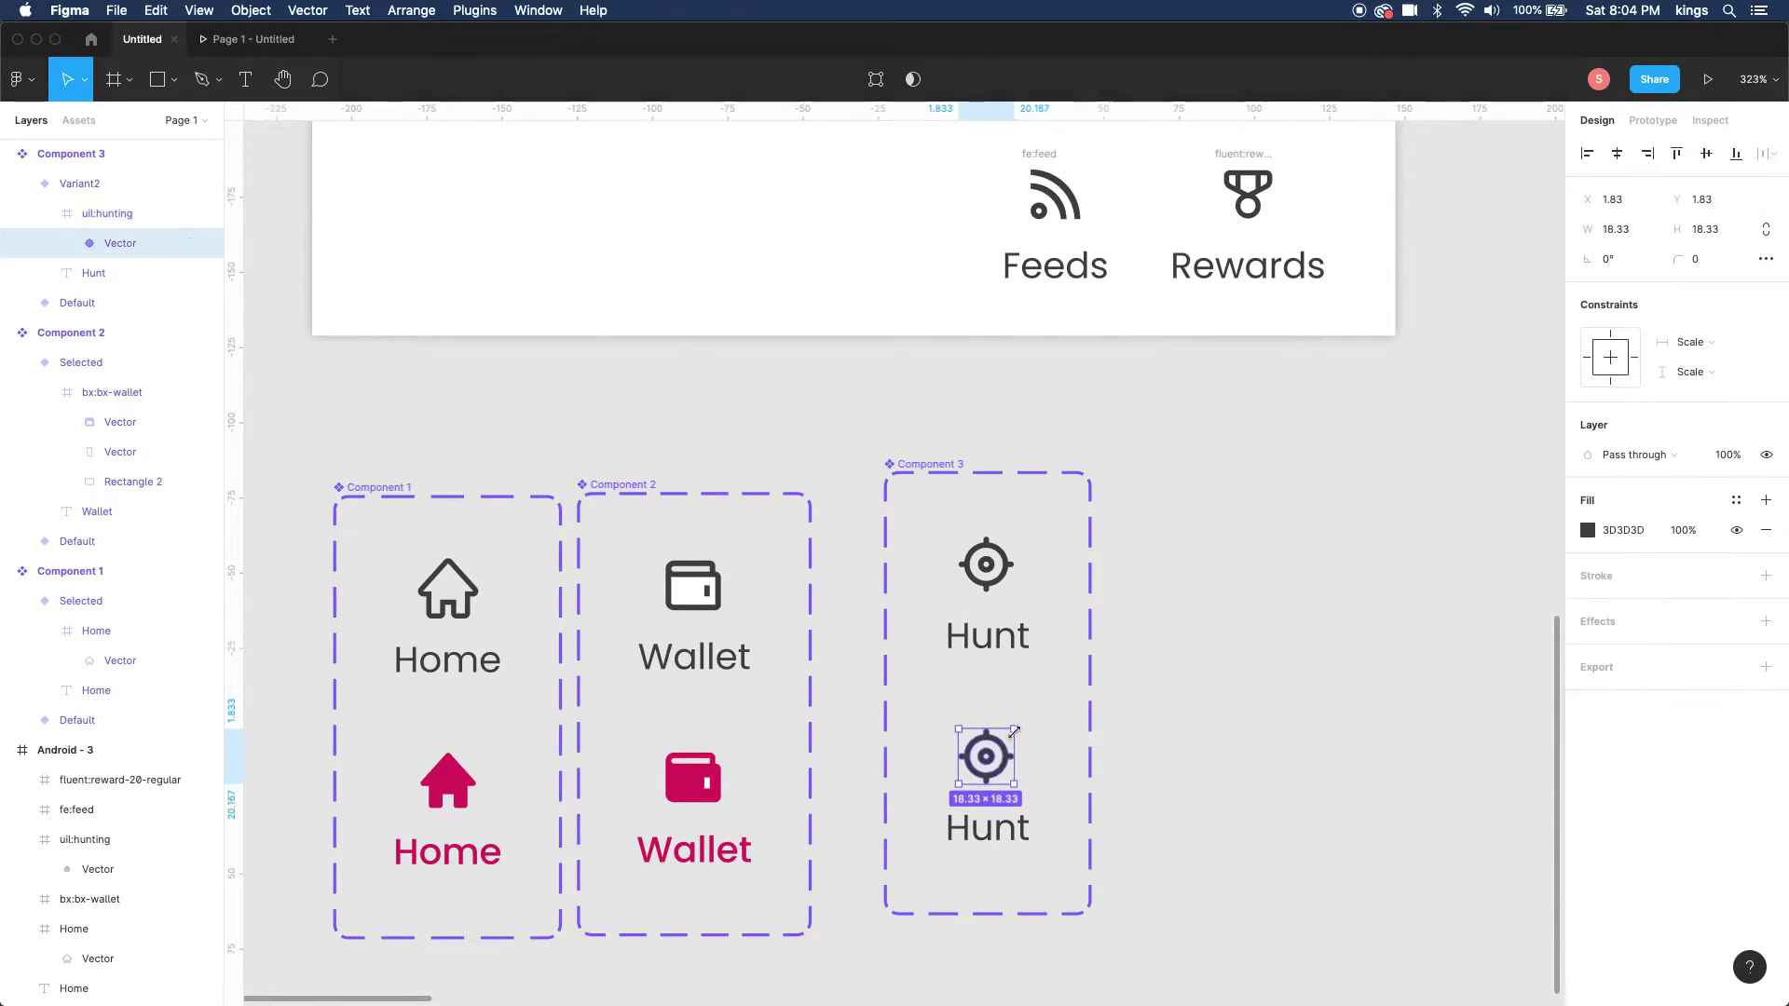
key(alt)
drag(1020, 720, 1028, 749)
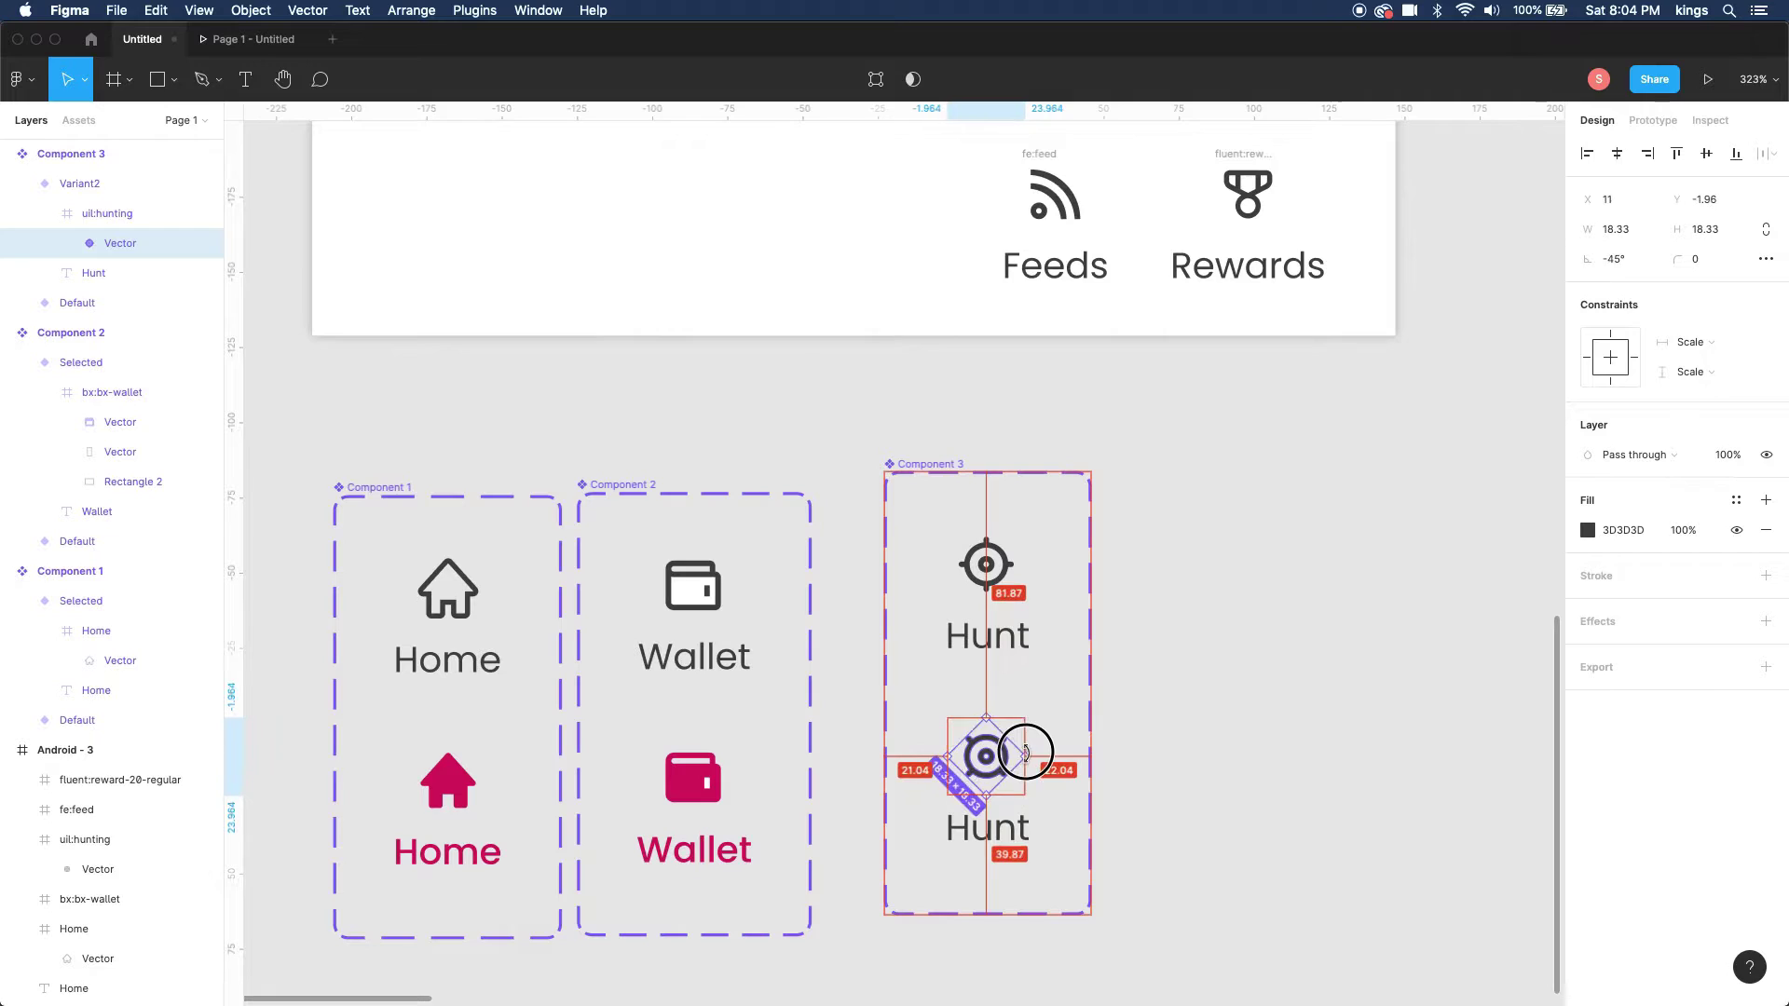
click(1587, 531)
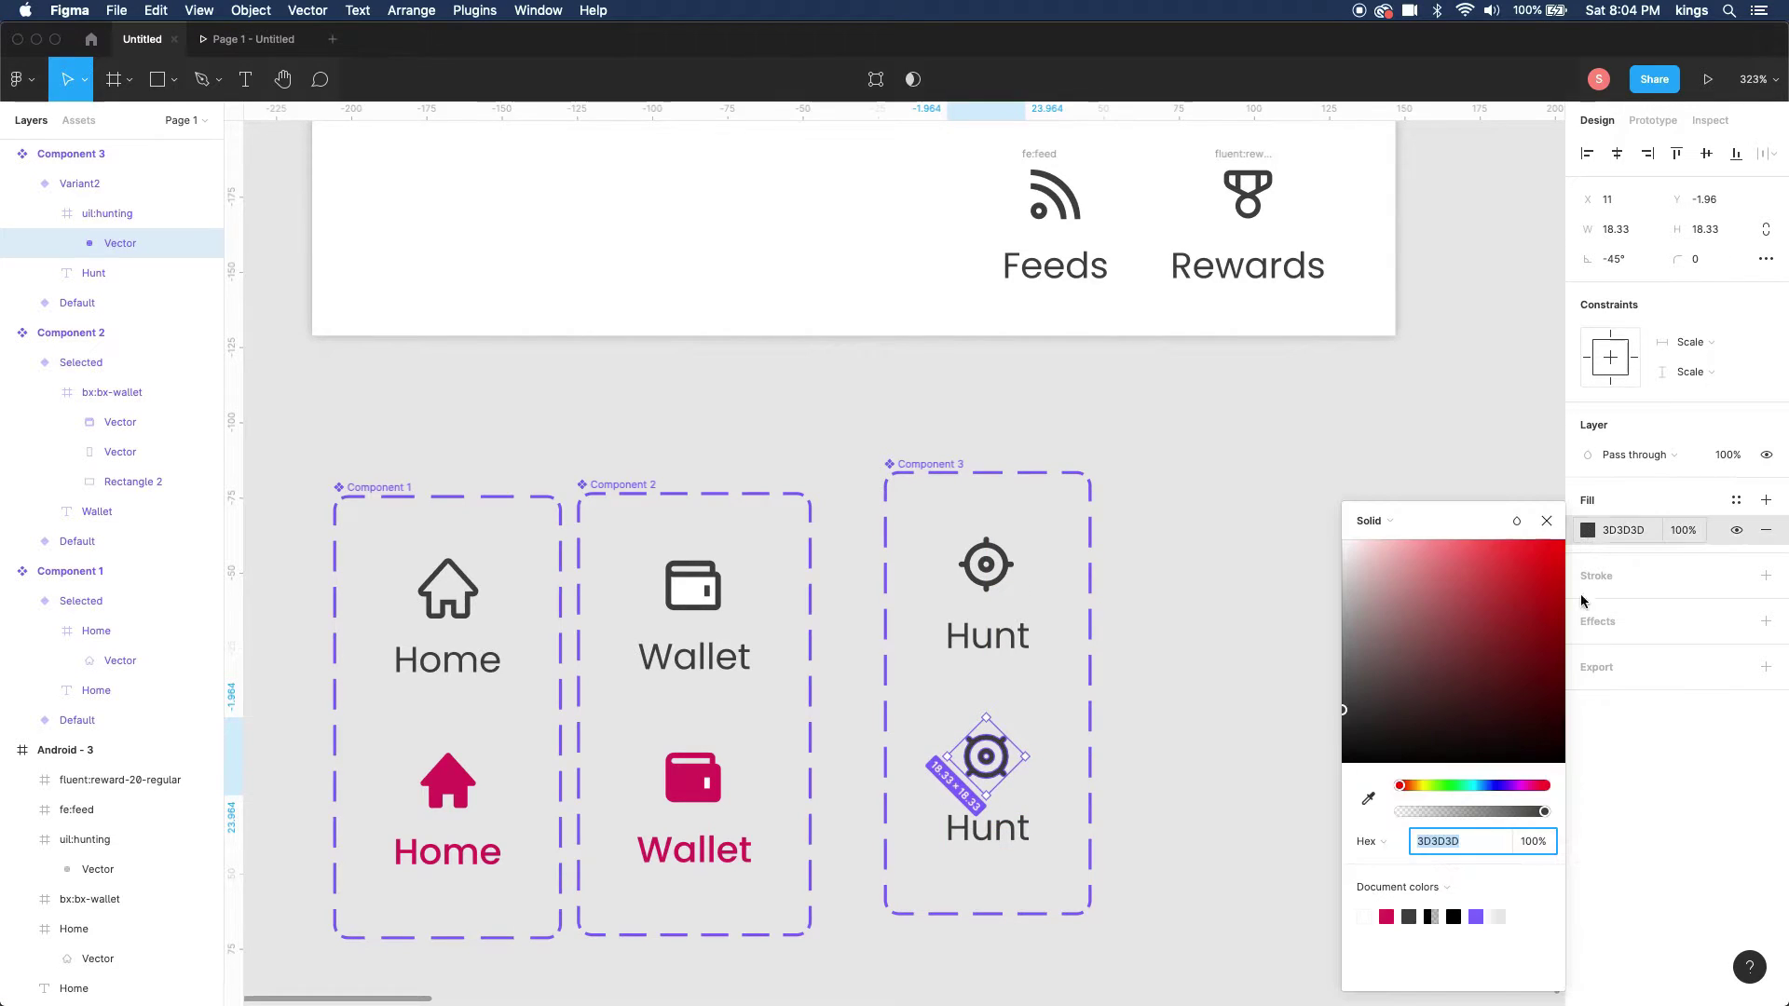
click(1387, 918)
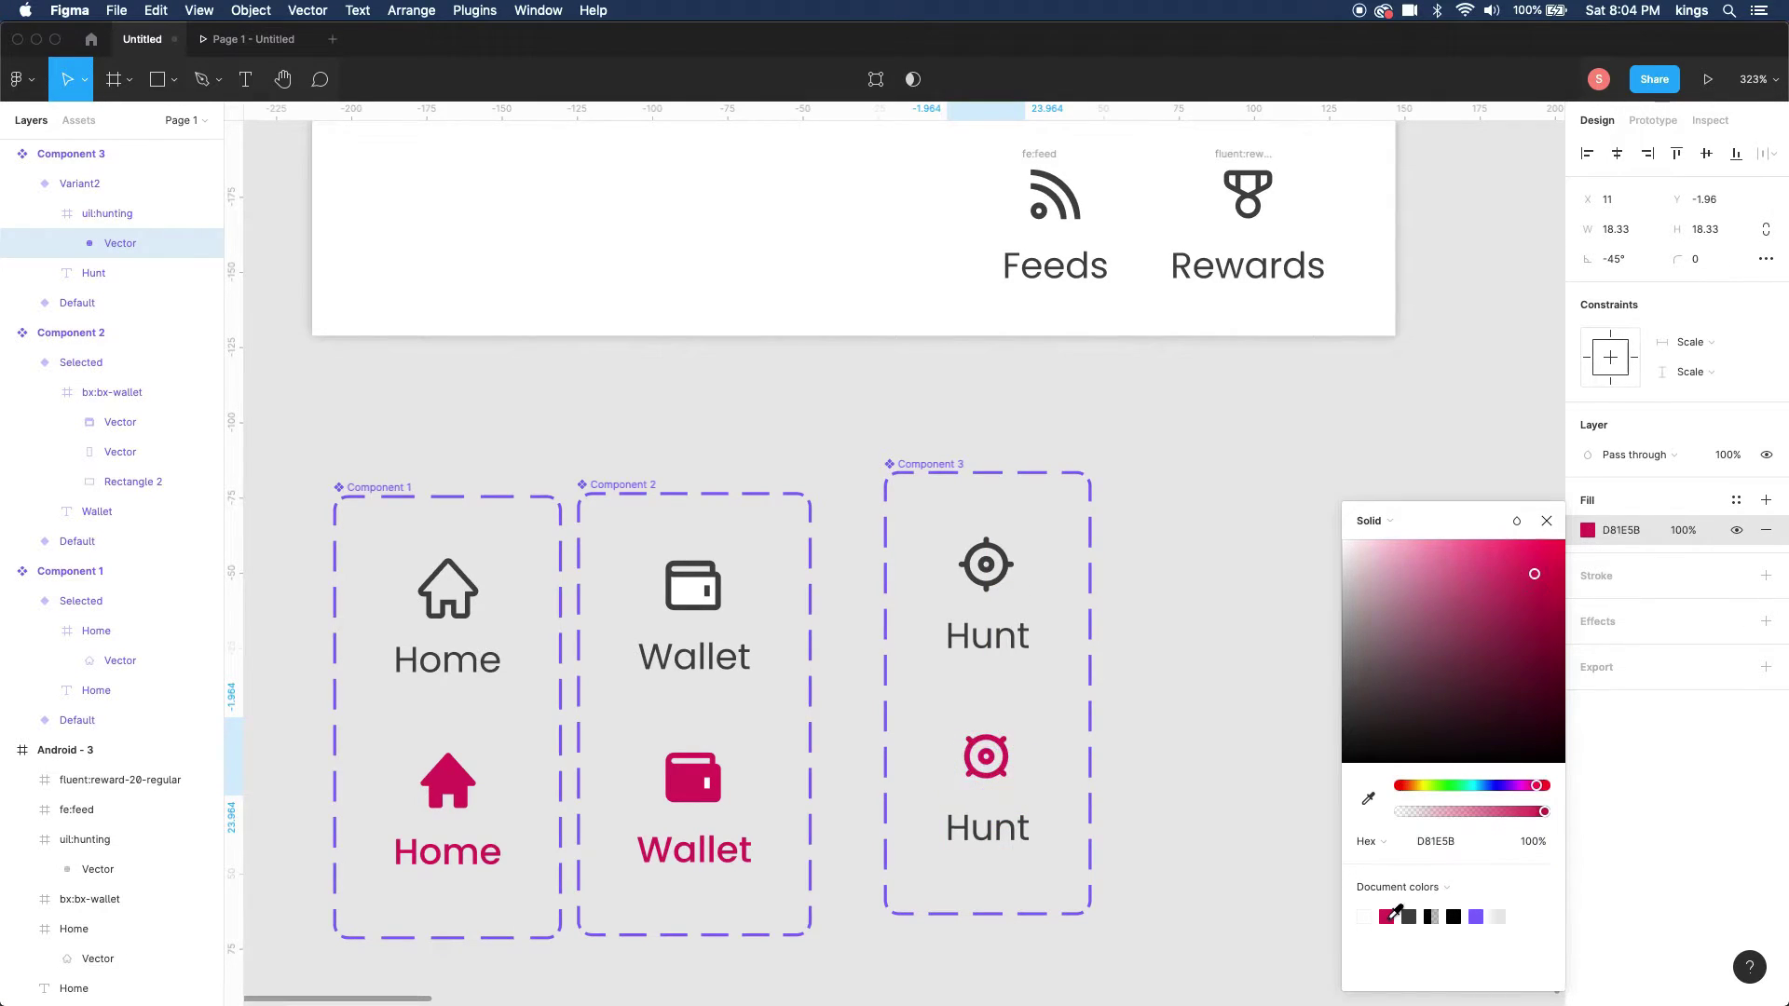
- Set the second variant's Hunt label to Medium weight and color it D81E5B
click(987, 828)
click(1599, 560)
click(1616, 579)
click(1587, 733)
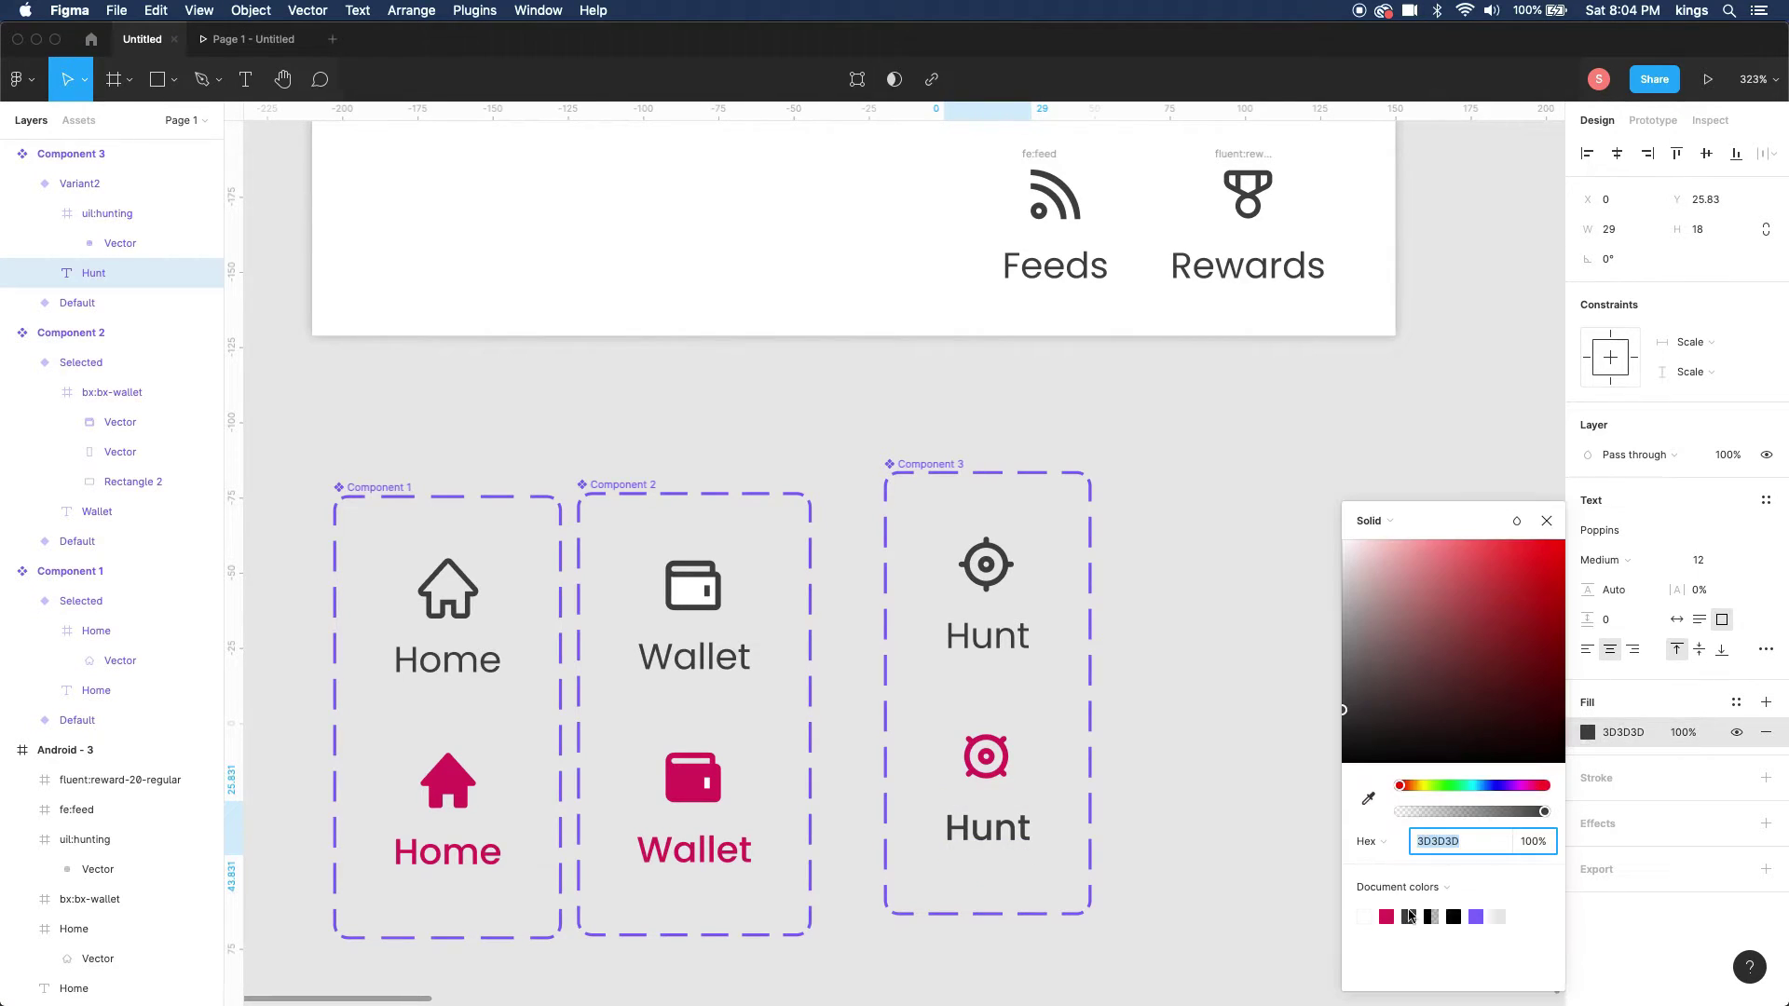
click(1387, 918)
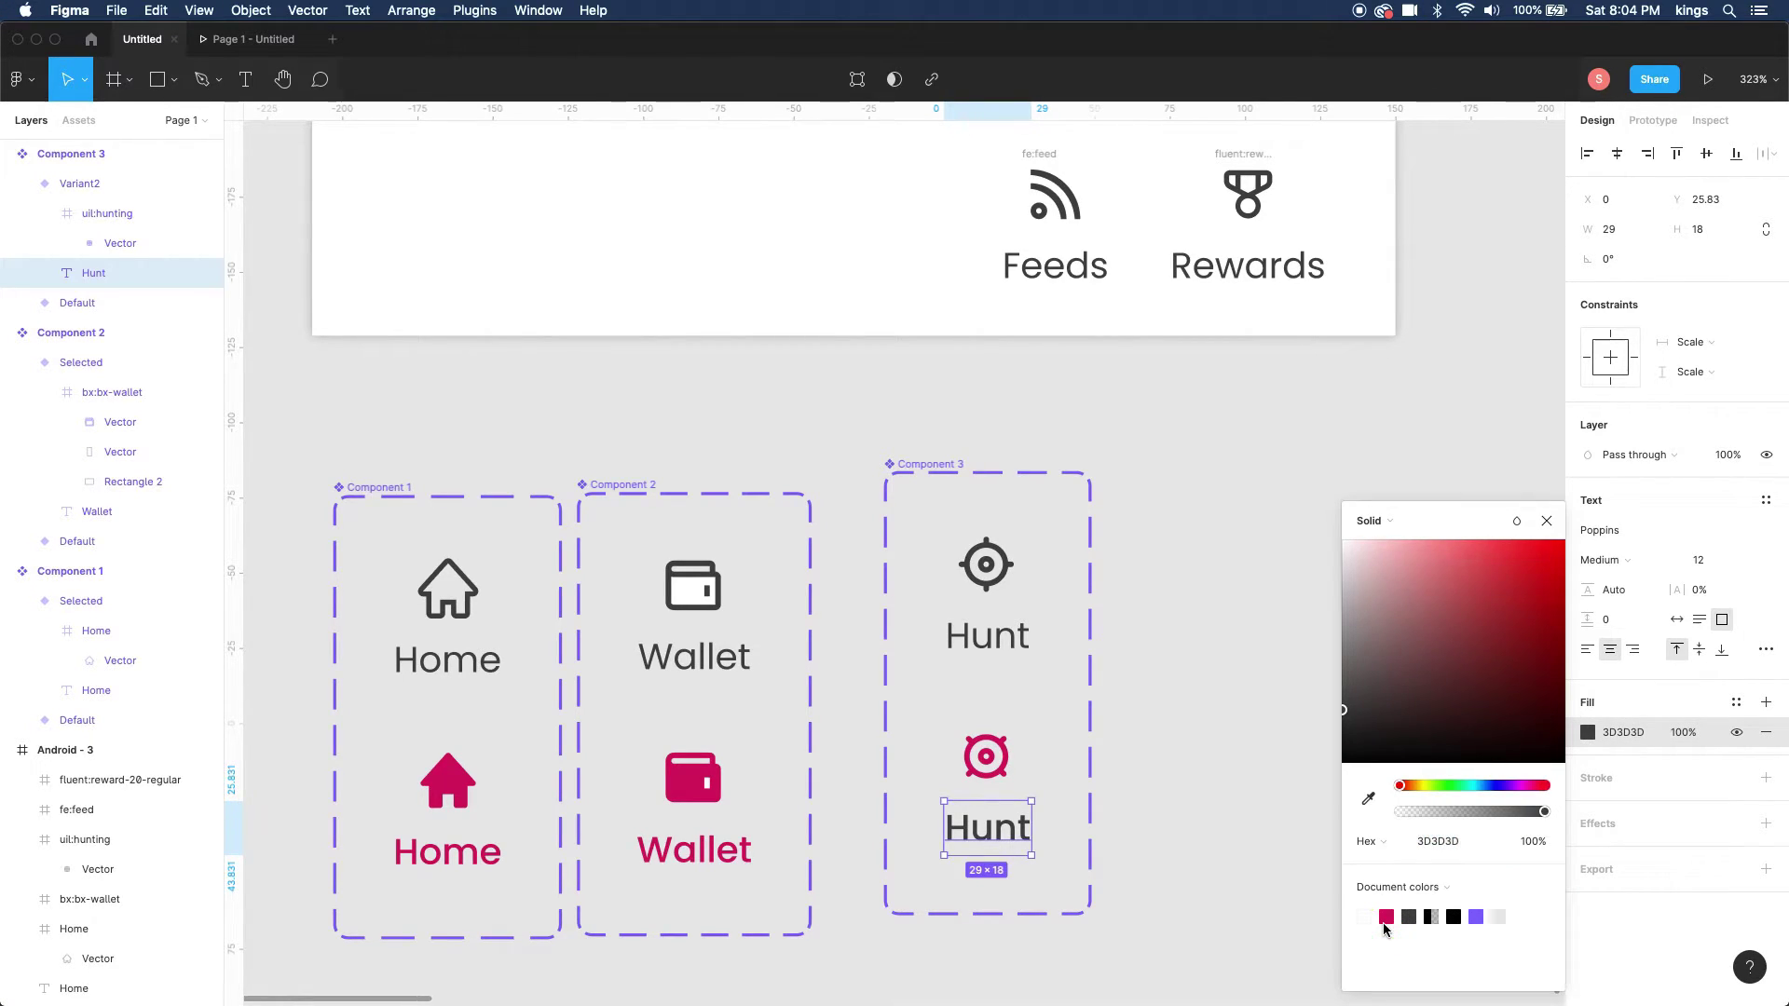
click(1259, 849)
- Move the Feeds icon and its label out of the navigation bar to the canvas beside the Hunt component set
scroll(1261, 851, down, 3)
scroll(1261, 851, up, 3)
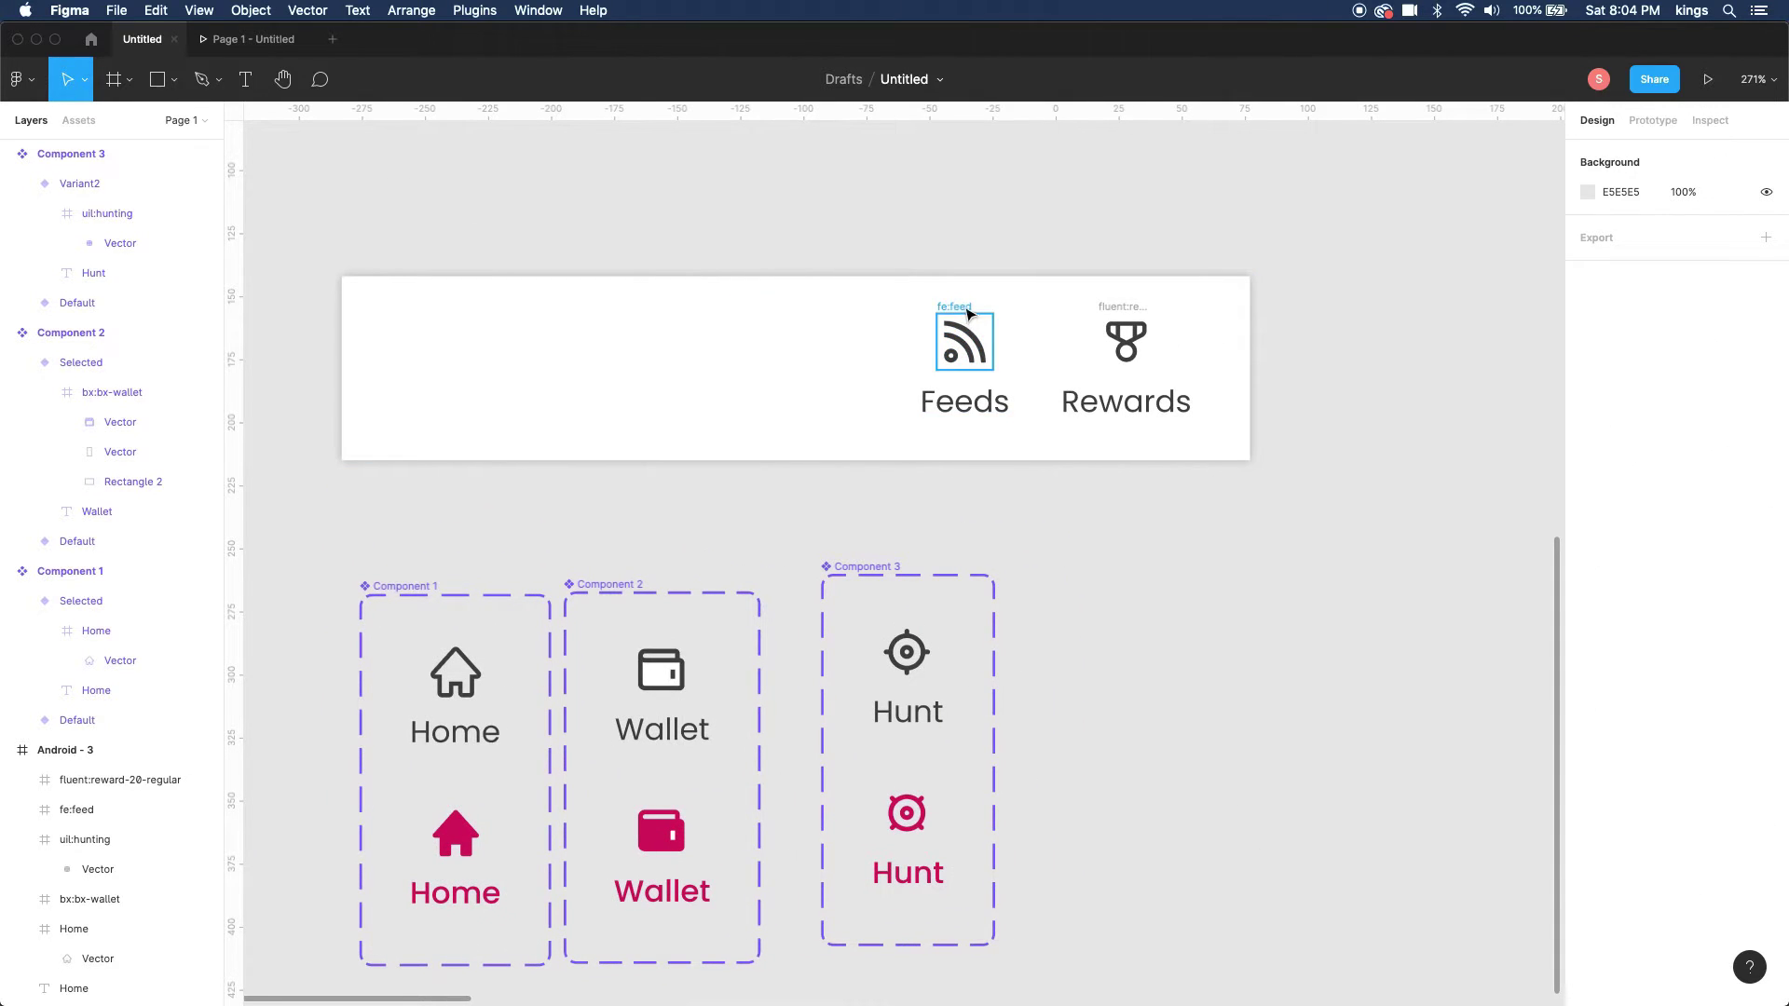
click(967, 337)
shift+click(950, 408)
drag(950, 408, 1107, 720)
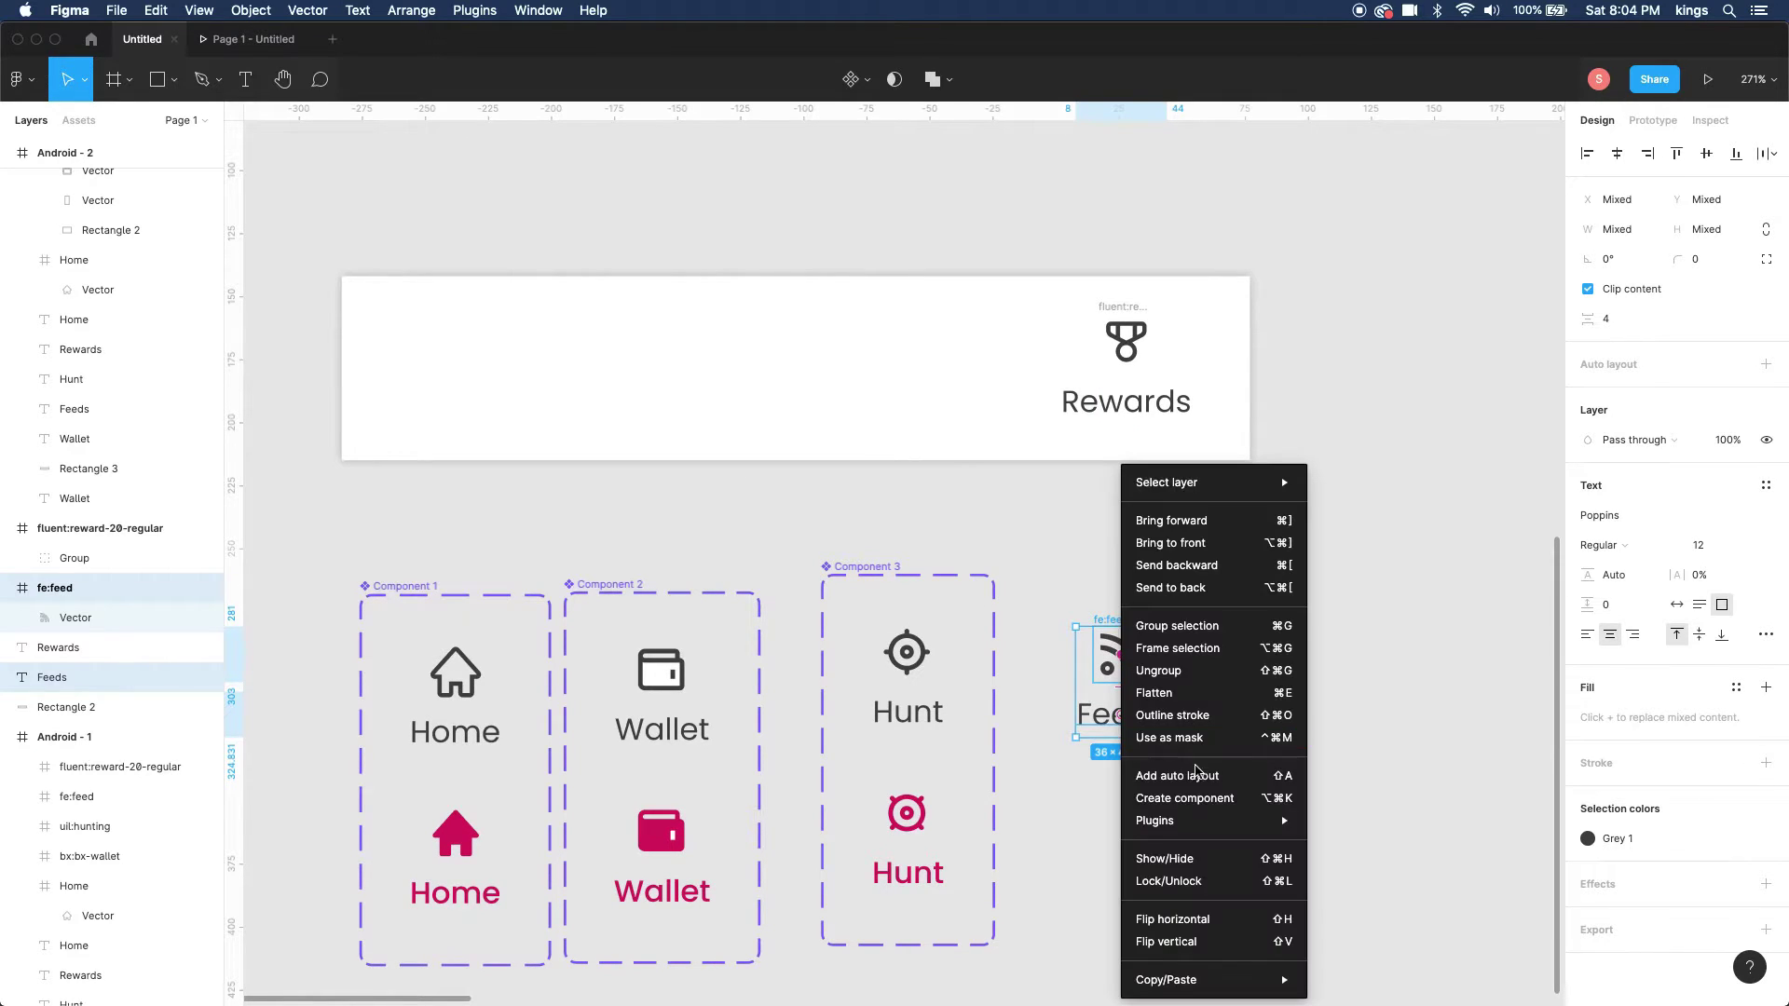
- Turn the Feeds icon and label into a component and add a second variant named selected
click(1202, 803)
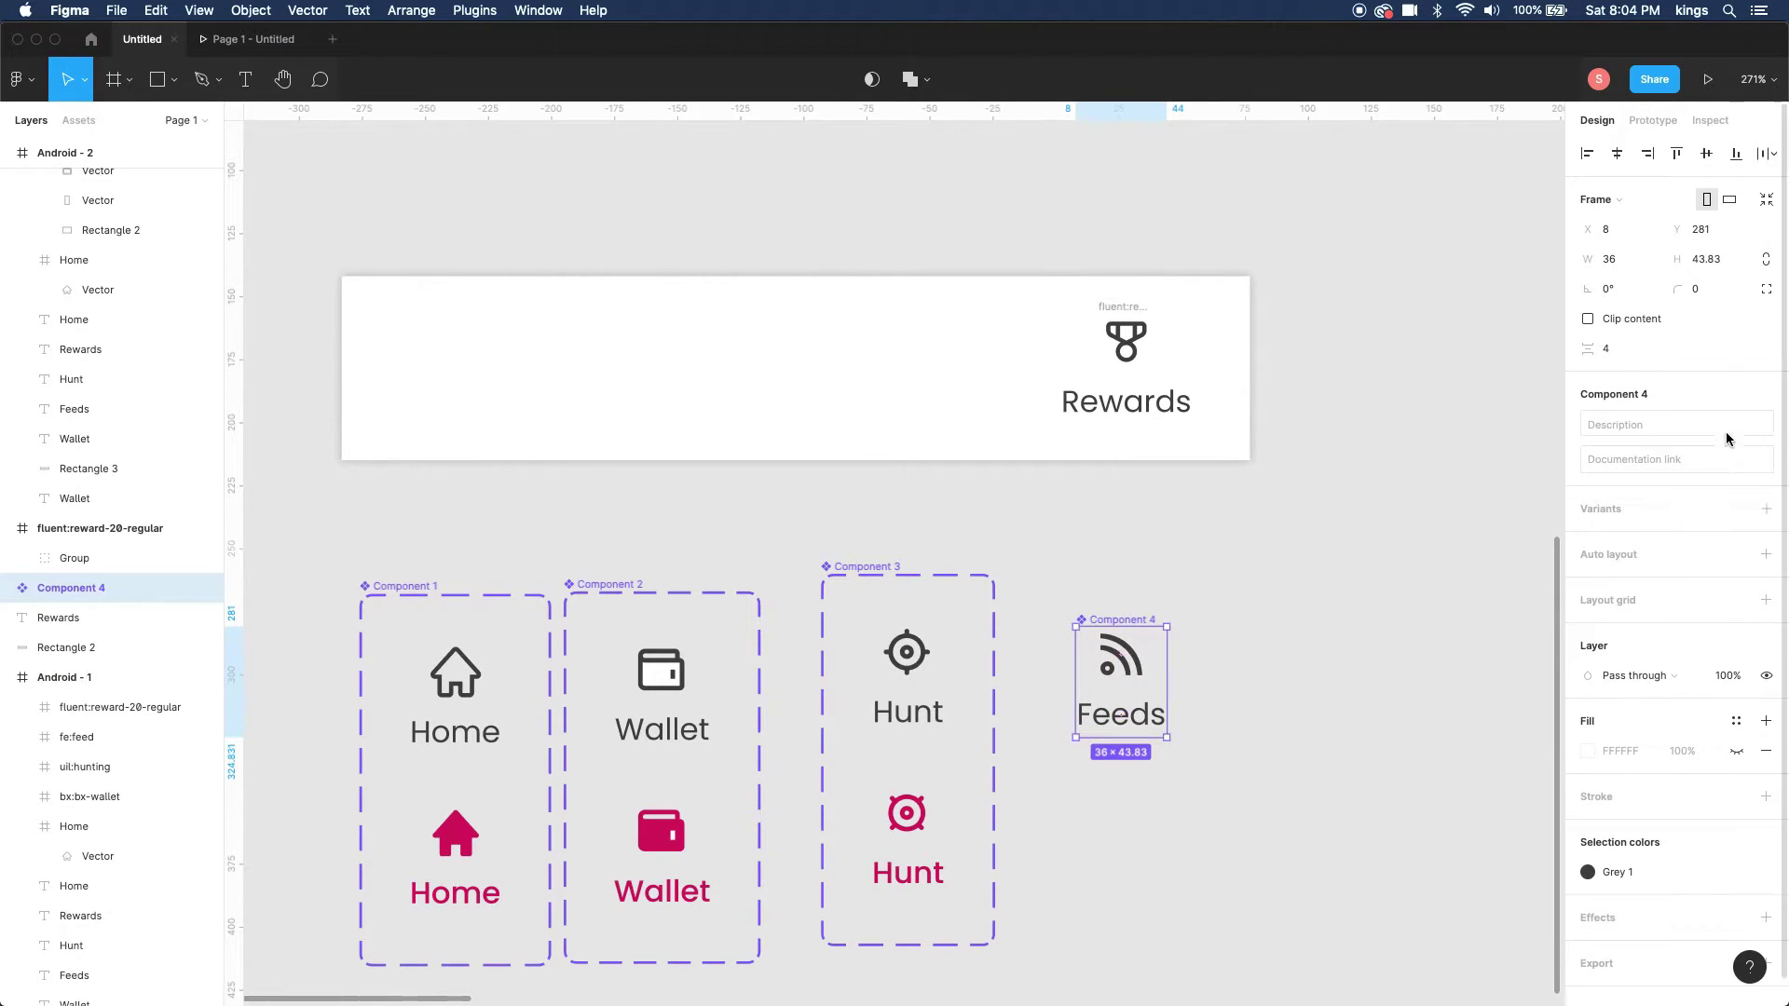
click(1766, 509)
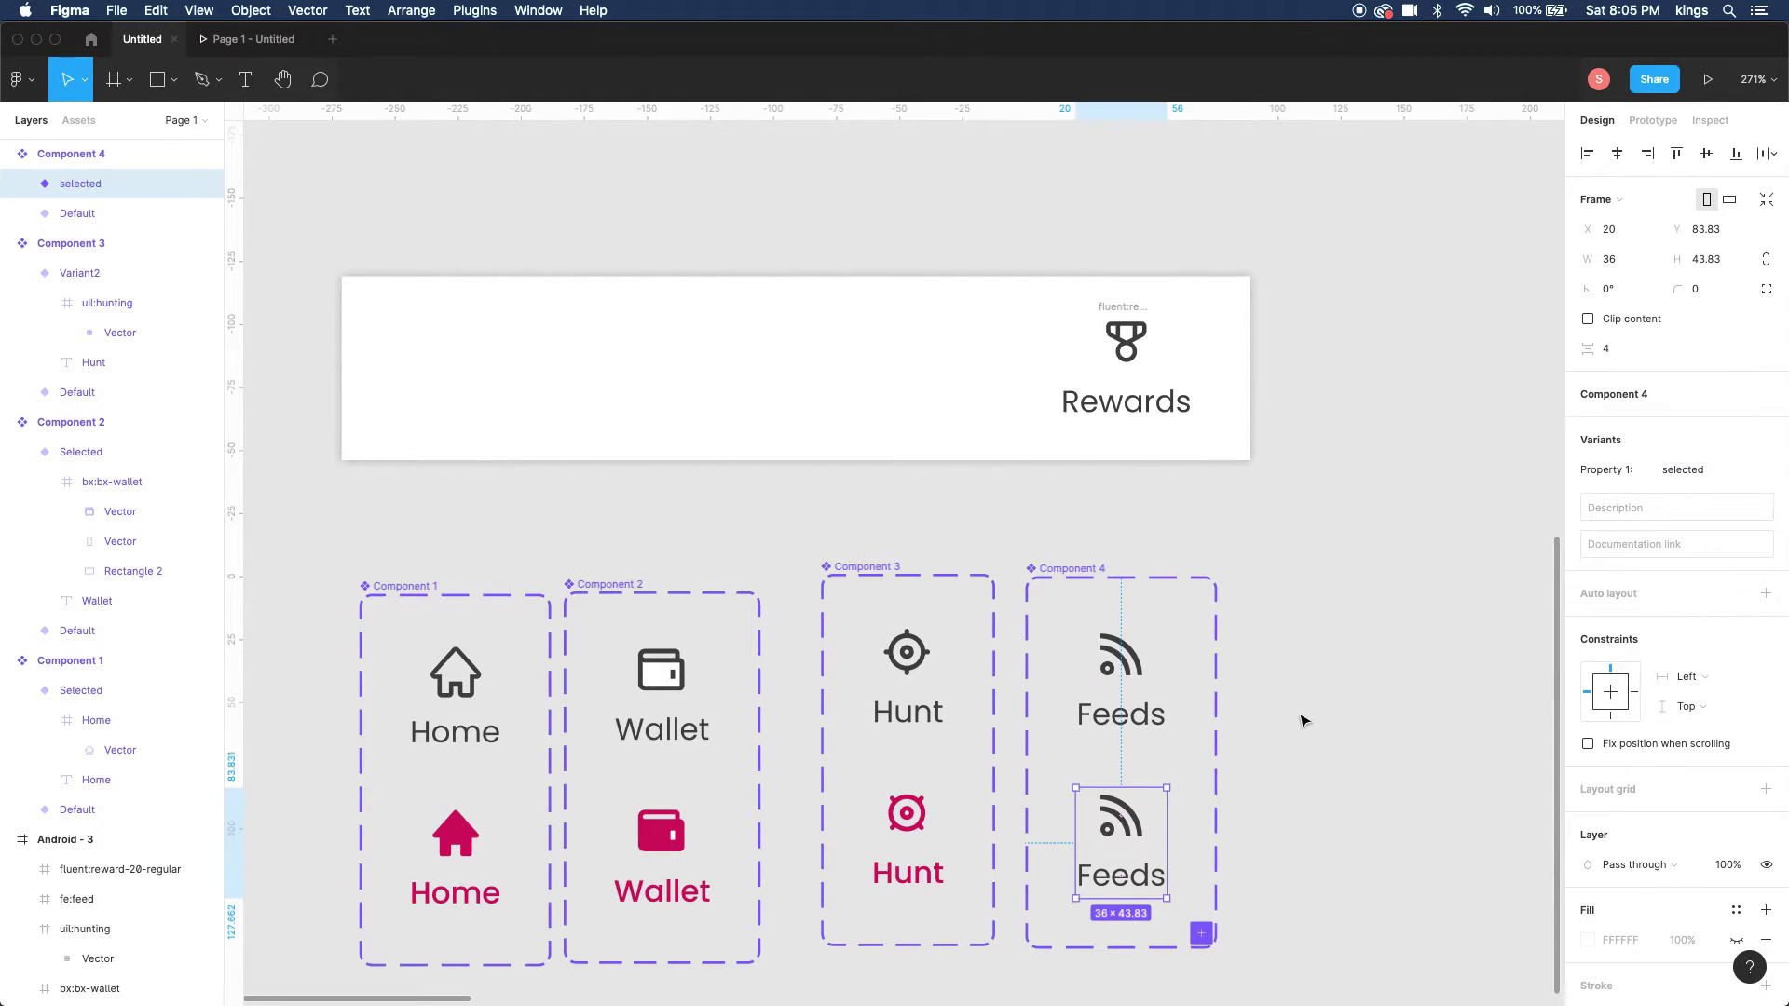
click(1253, 718)
click(1073, 568)
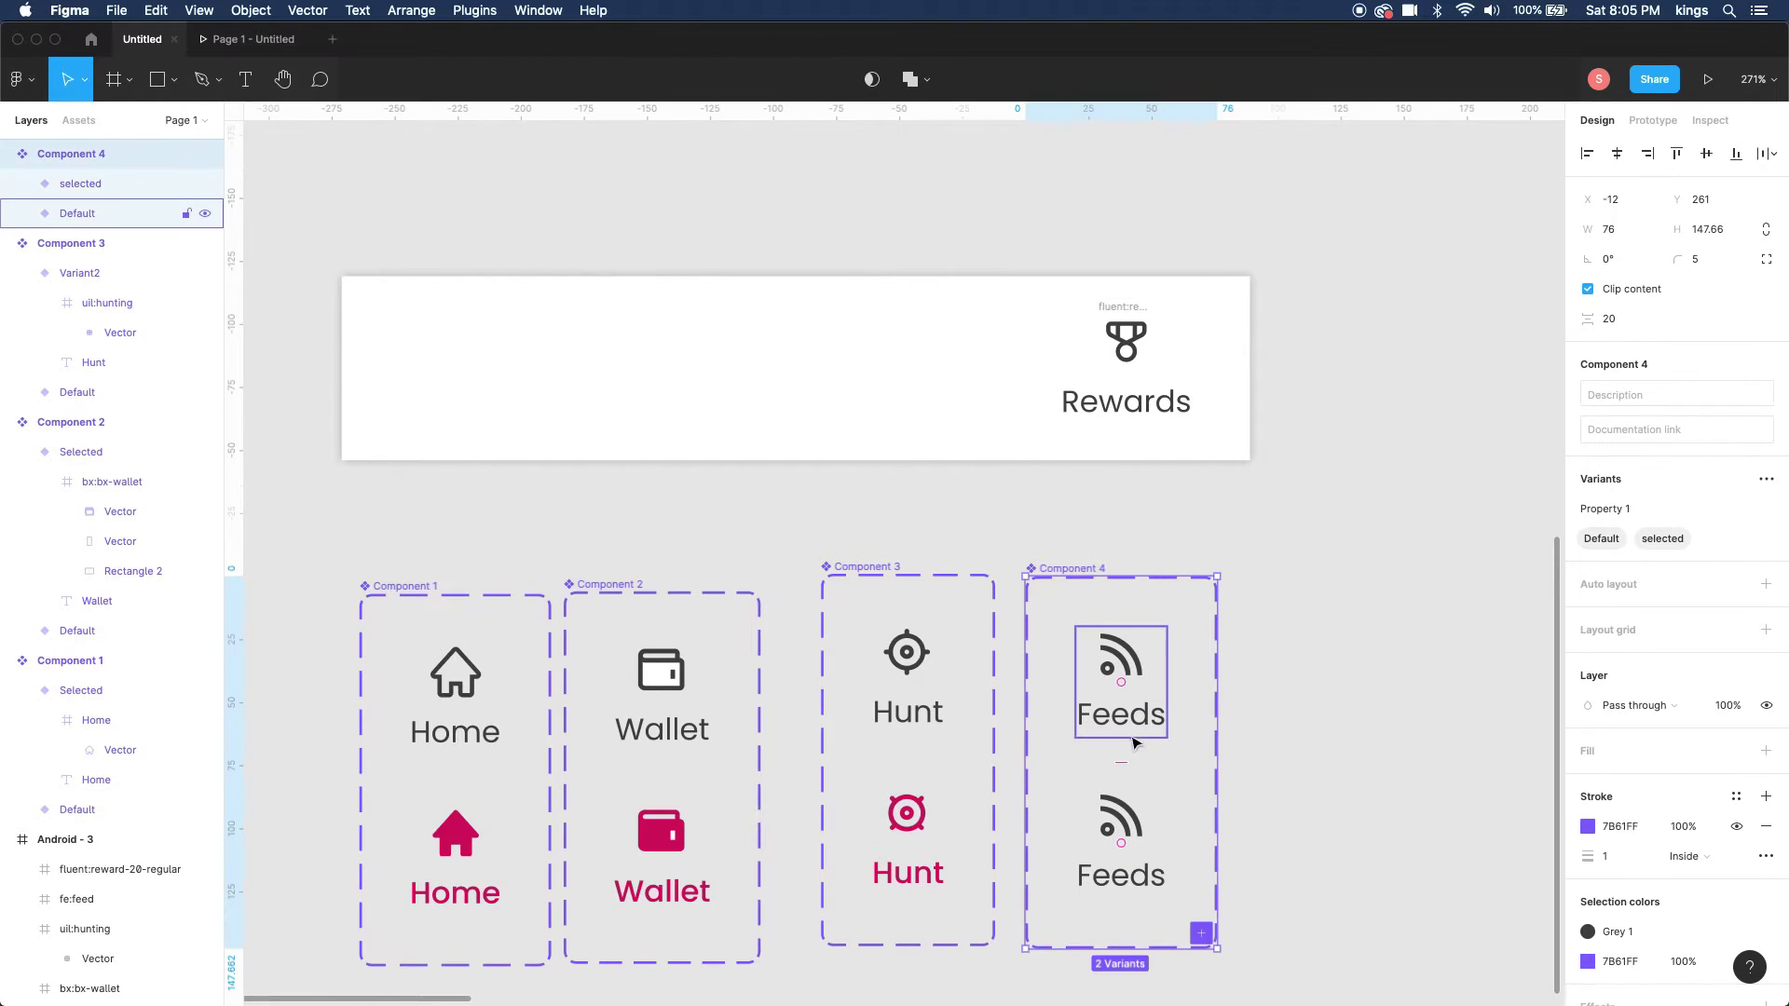
- Recolor the feed icon in the selected variant to D81E5B
double_click(1118, 836)
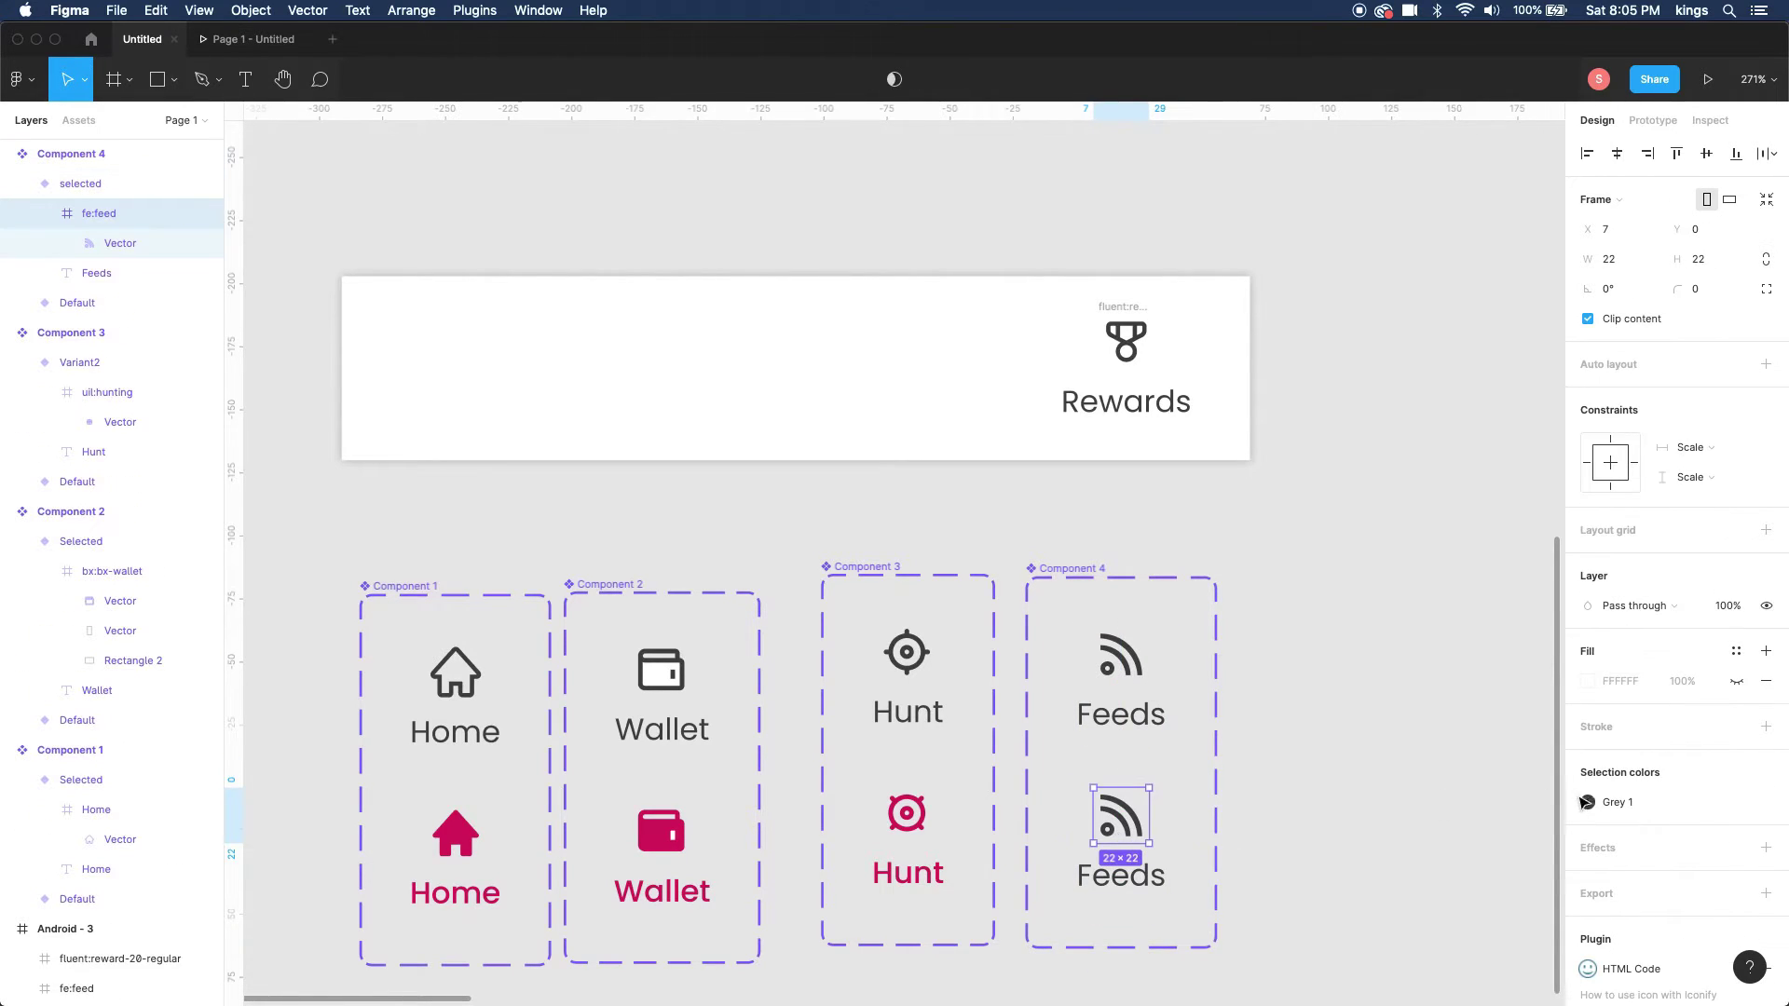
click(1737, 805)
click(1588, 802)
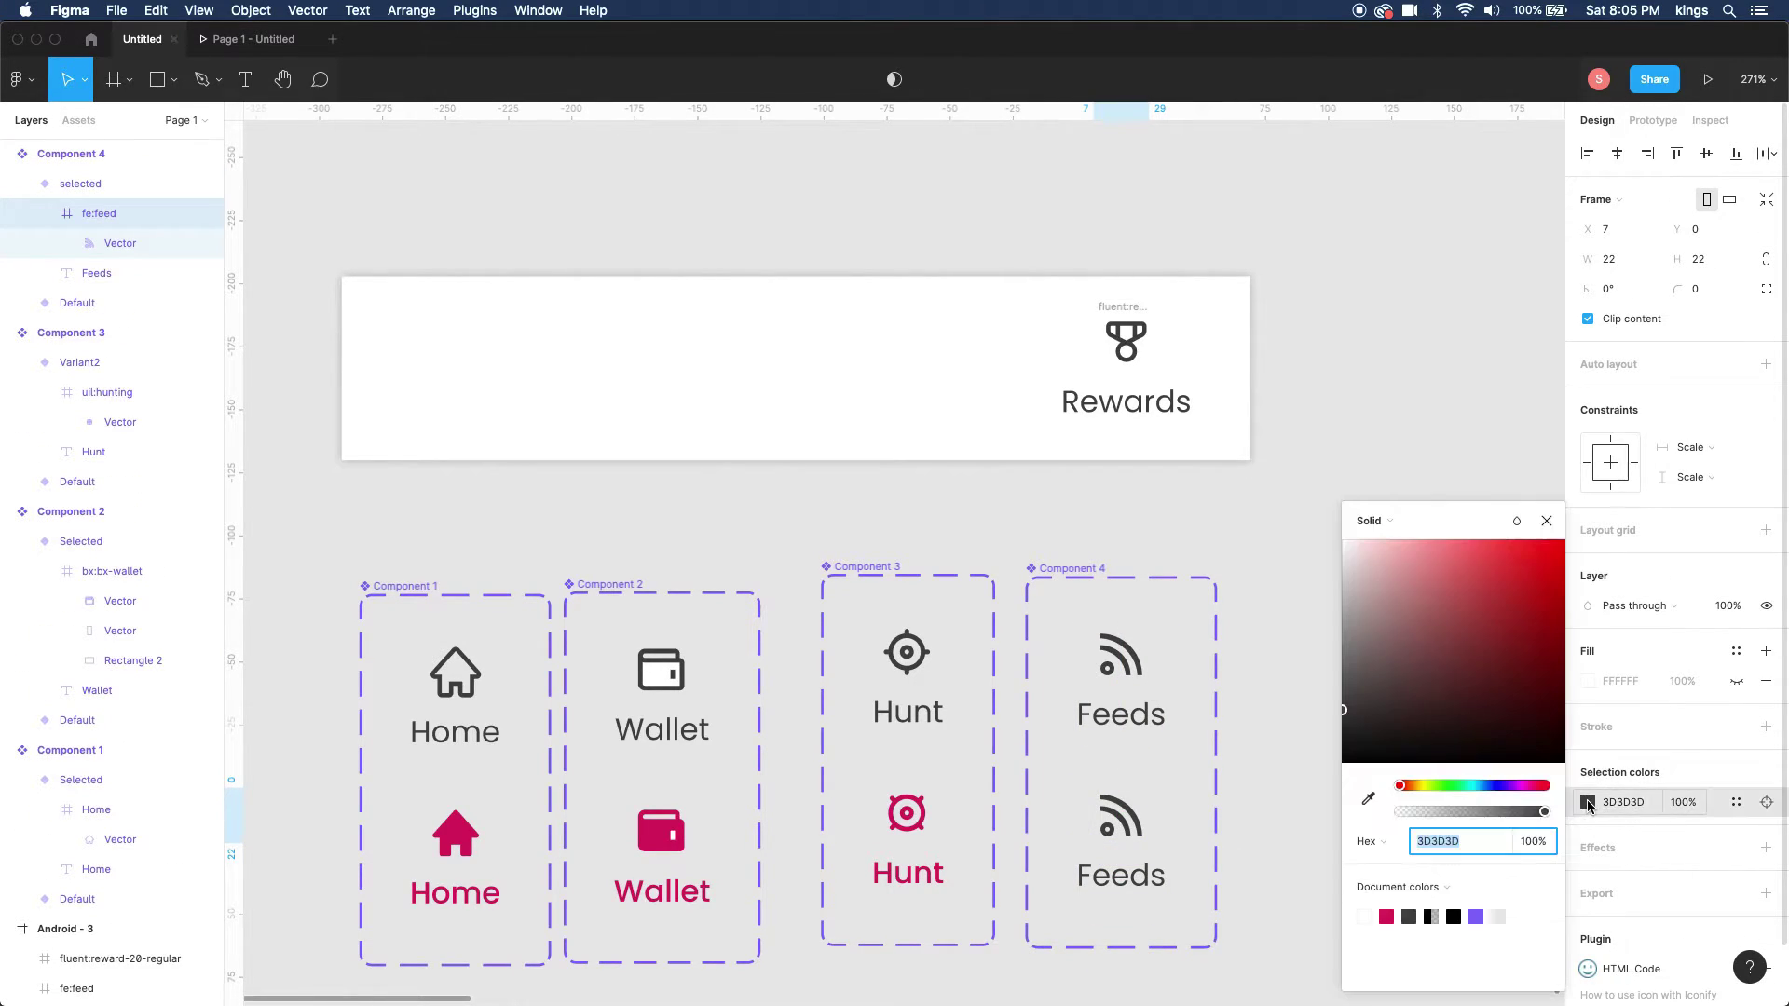
click(1386, 917)
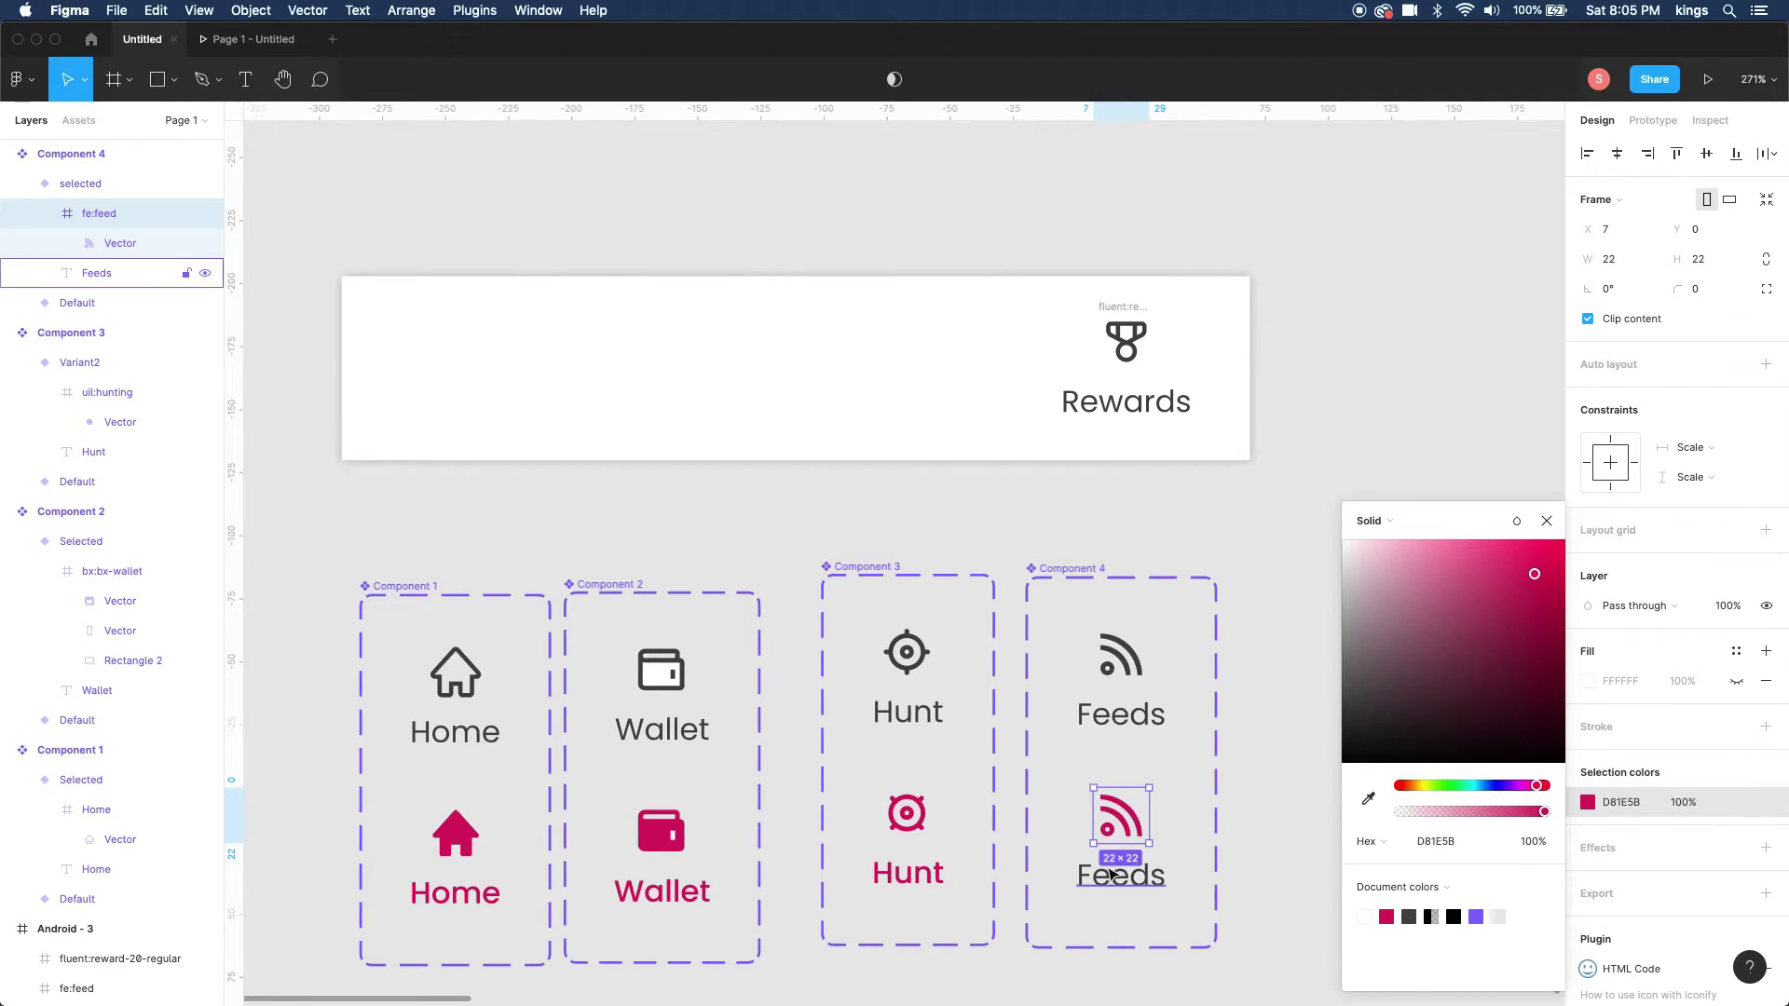
- Widen the selected variant's Feeds label to 42, color it D81E5B and set it to Medium weight
click(1114, 875)
drag(1167, 870, 1175, 870)
click(1589, 734)
click(1388, 914)
click(1631, 561)
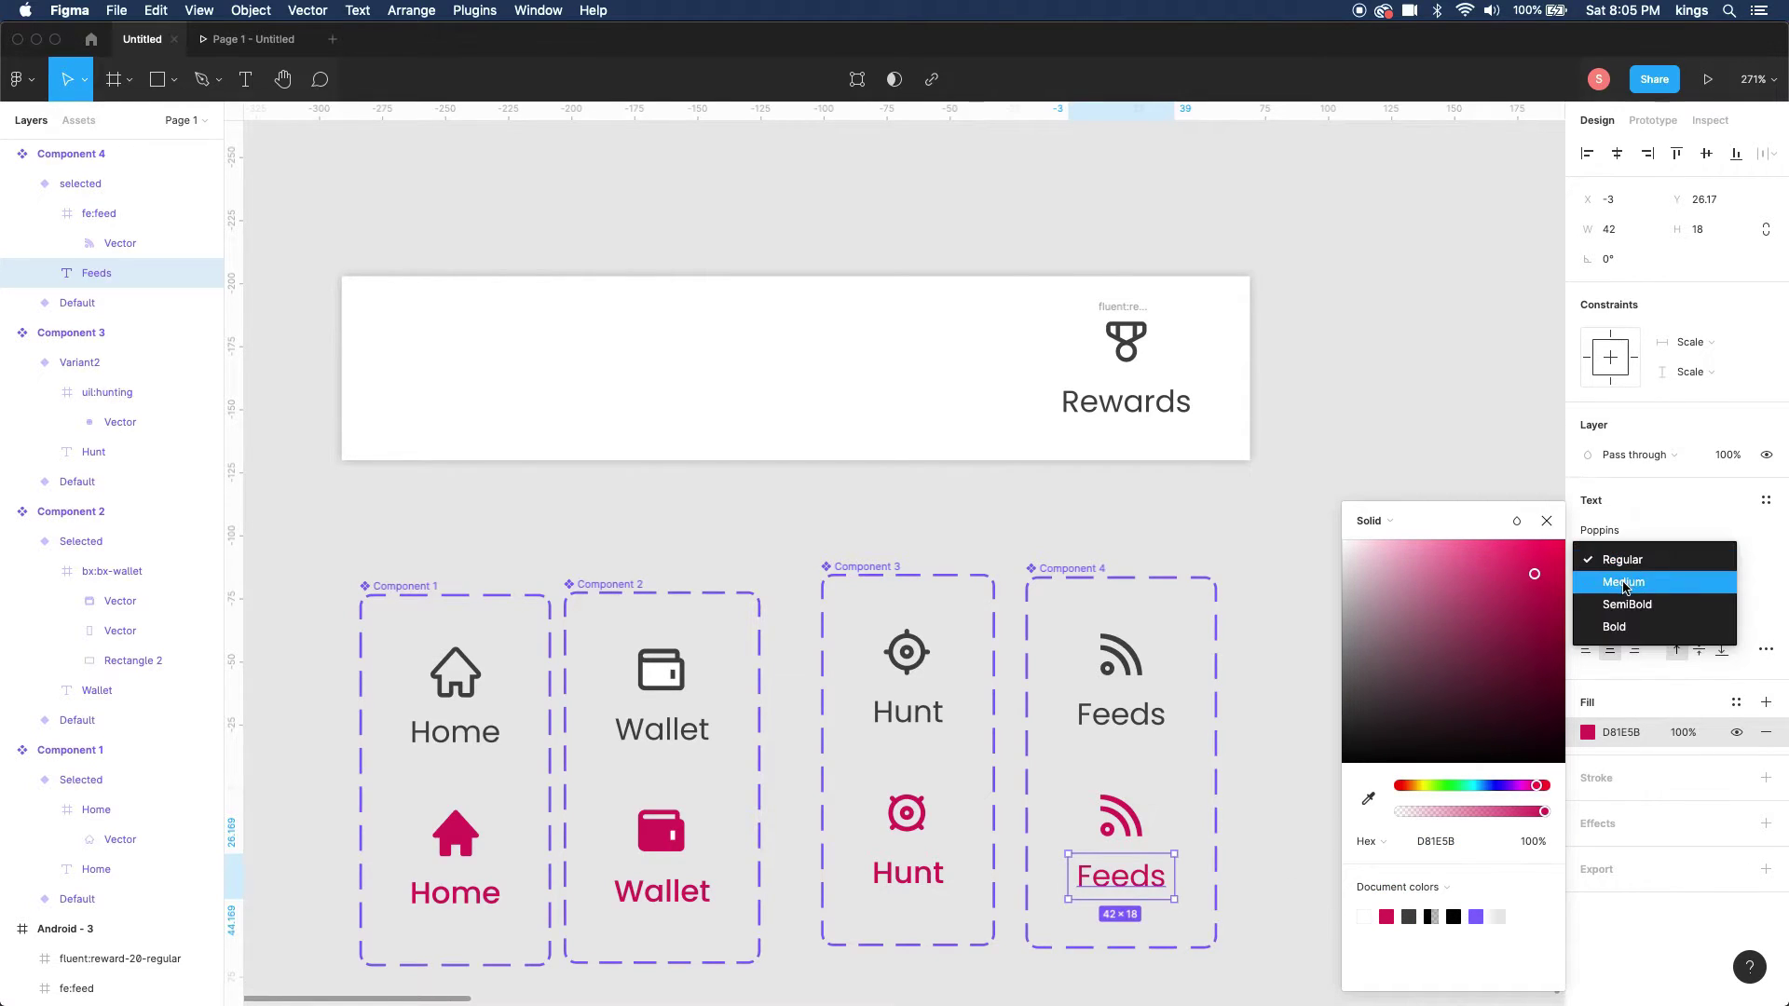
click(1277, 591)
click(1277, 591)
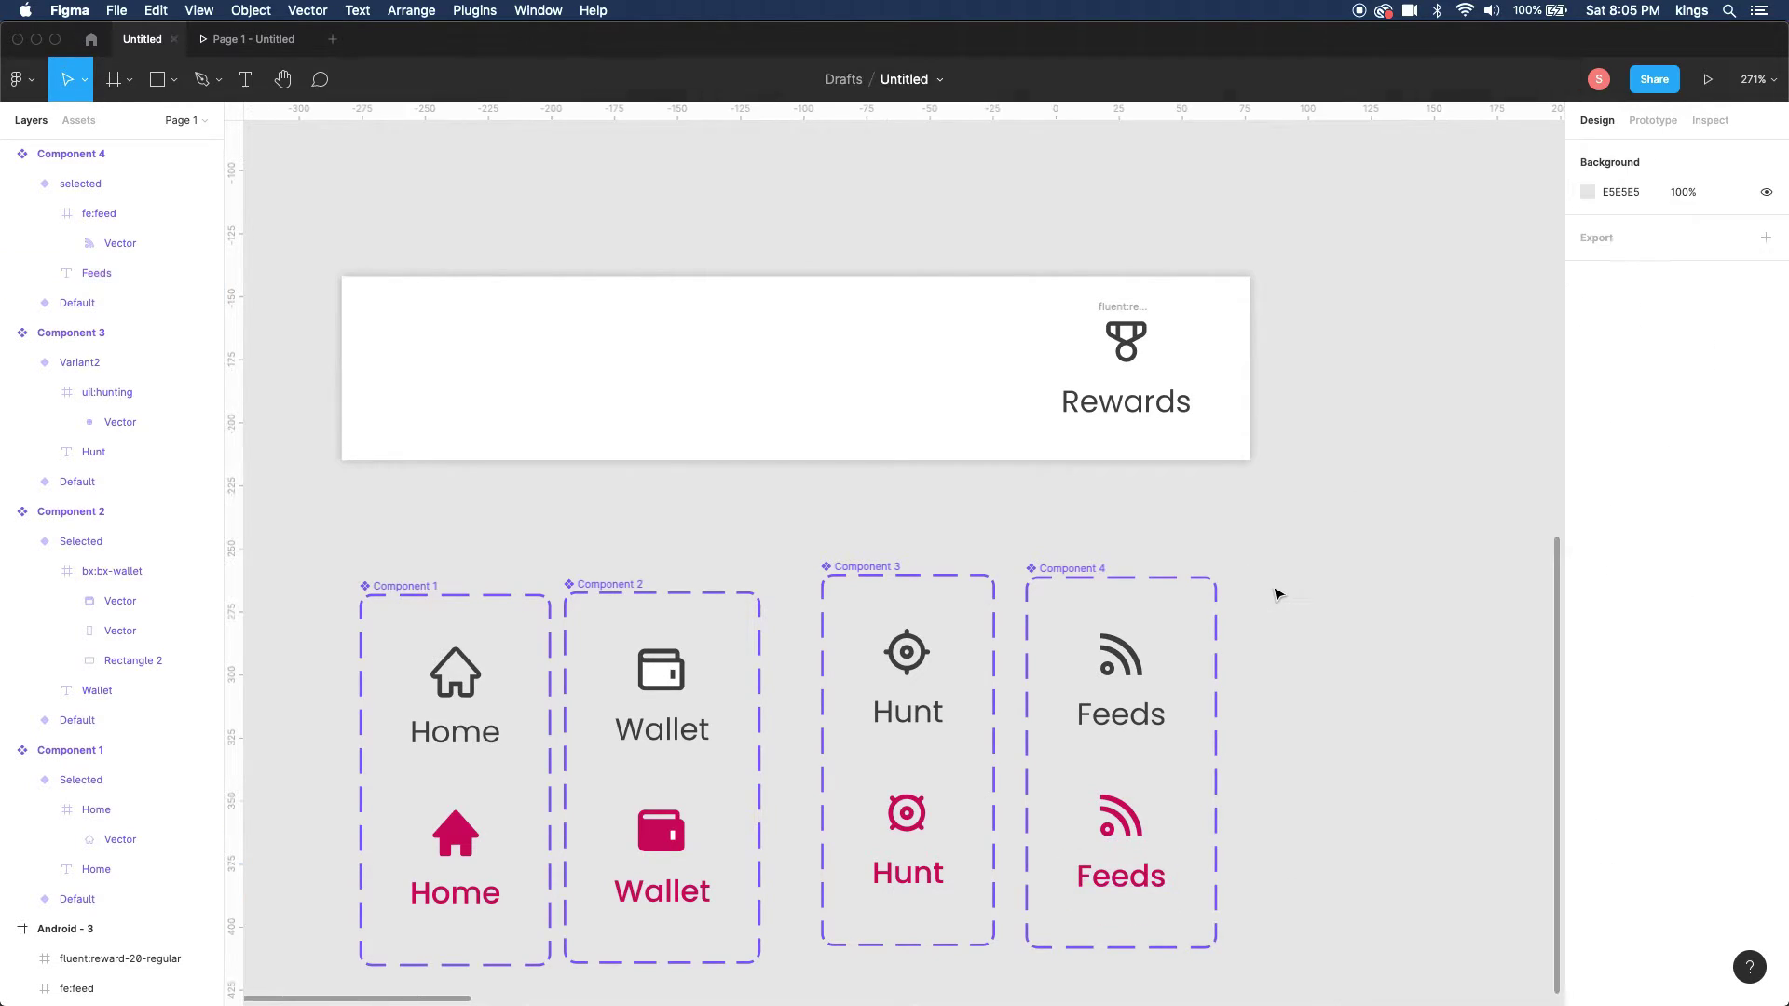
- Move the Rewards icon and its label out of the navigation bar to the canvas beside the Feeds component set
click(1134, 309)
shift+click(1063, 401)
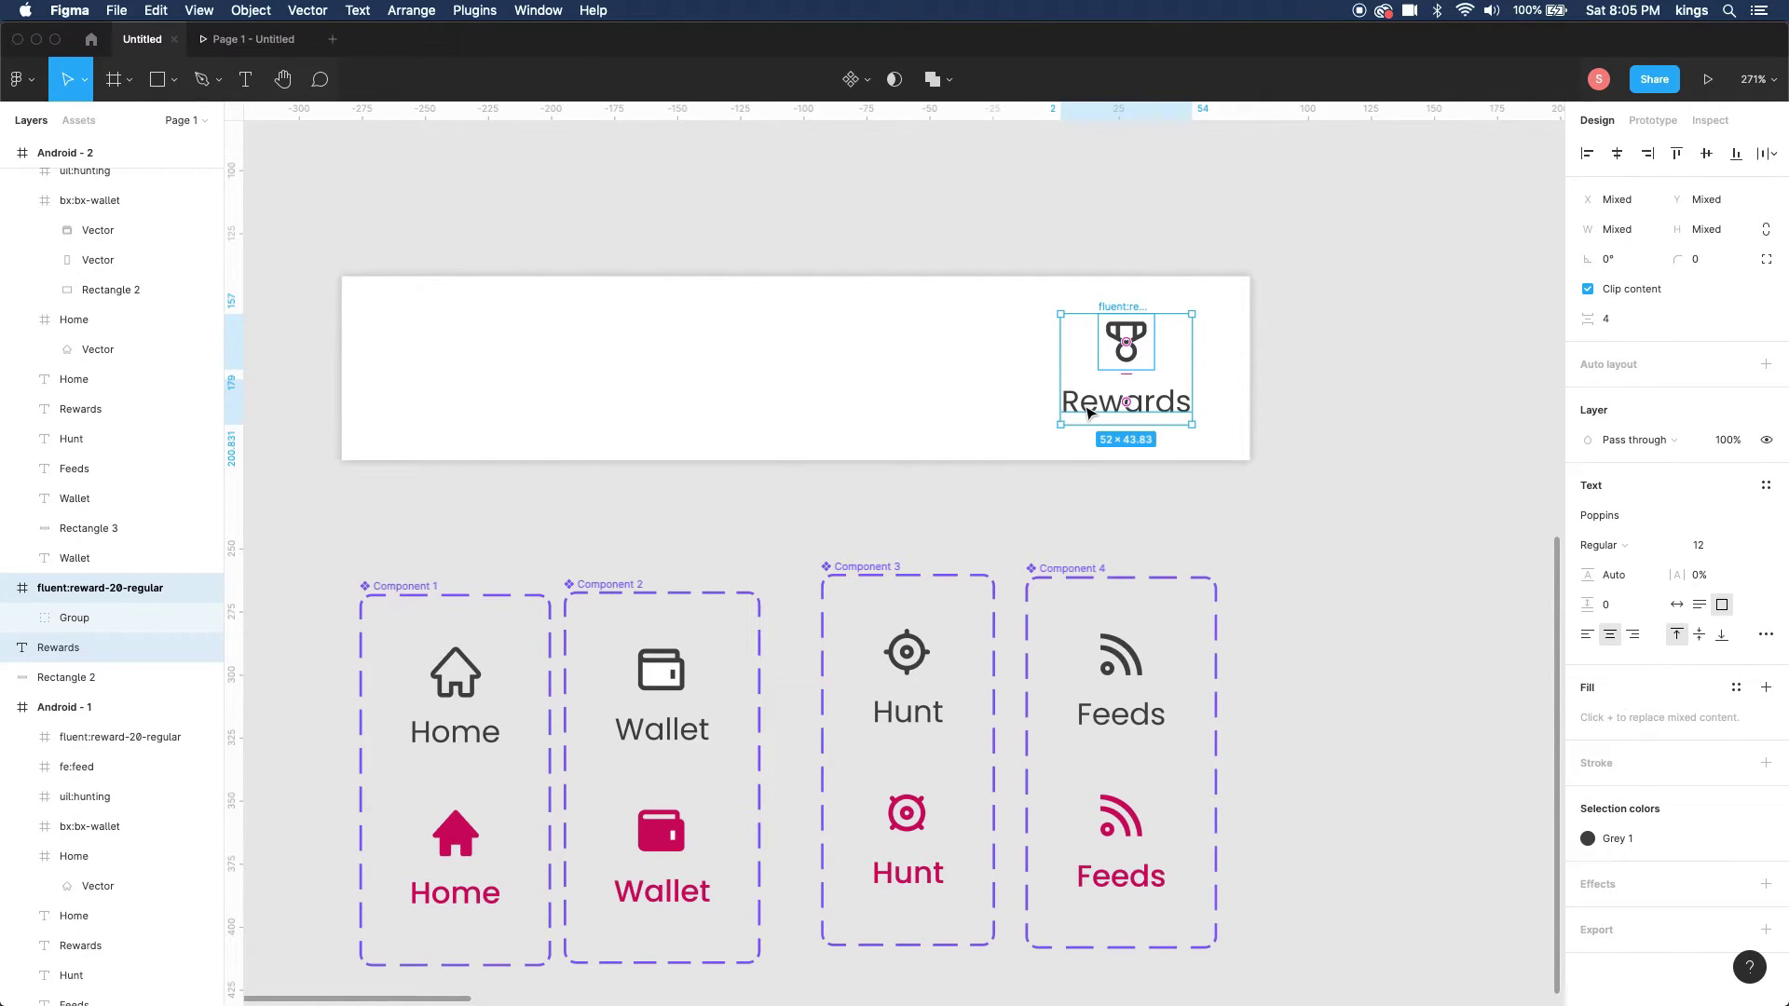
drag(1087, 411, 1314, 713)
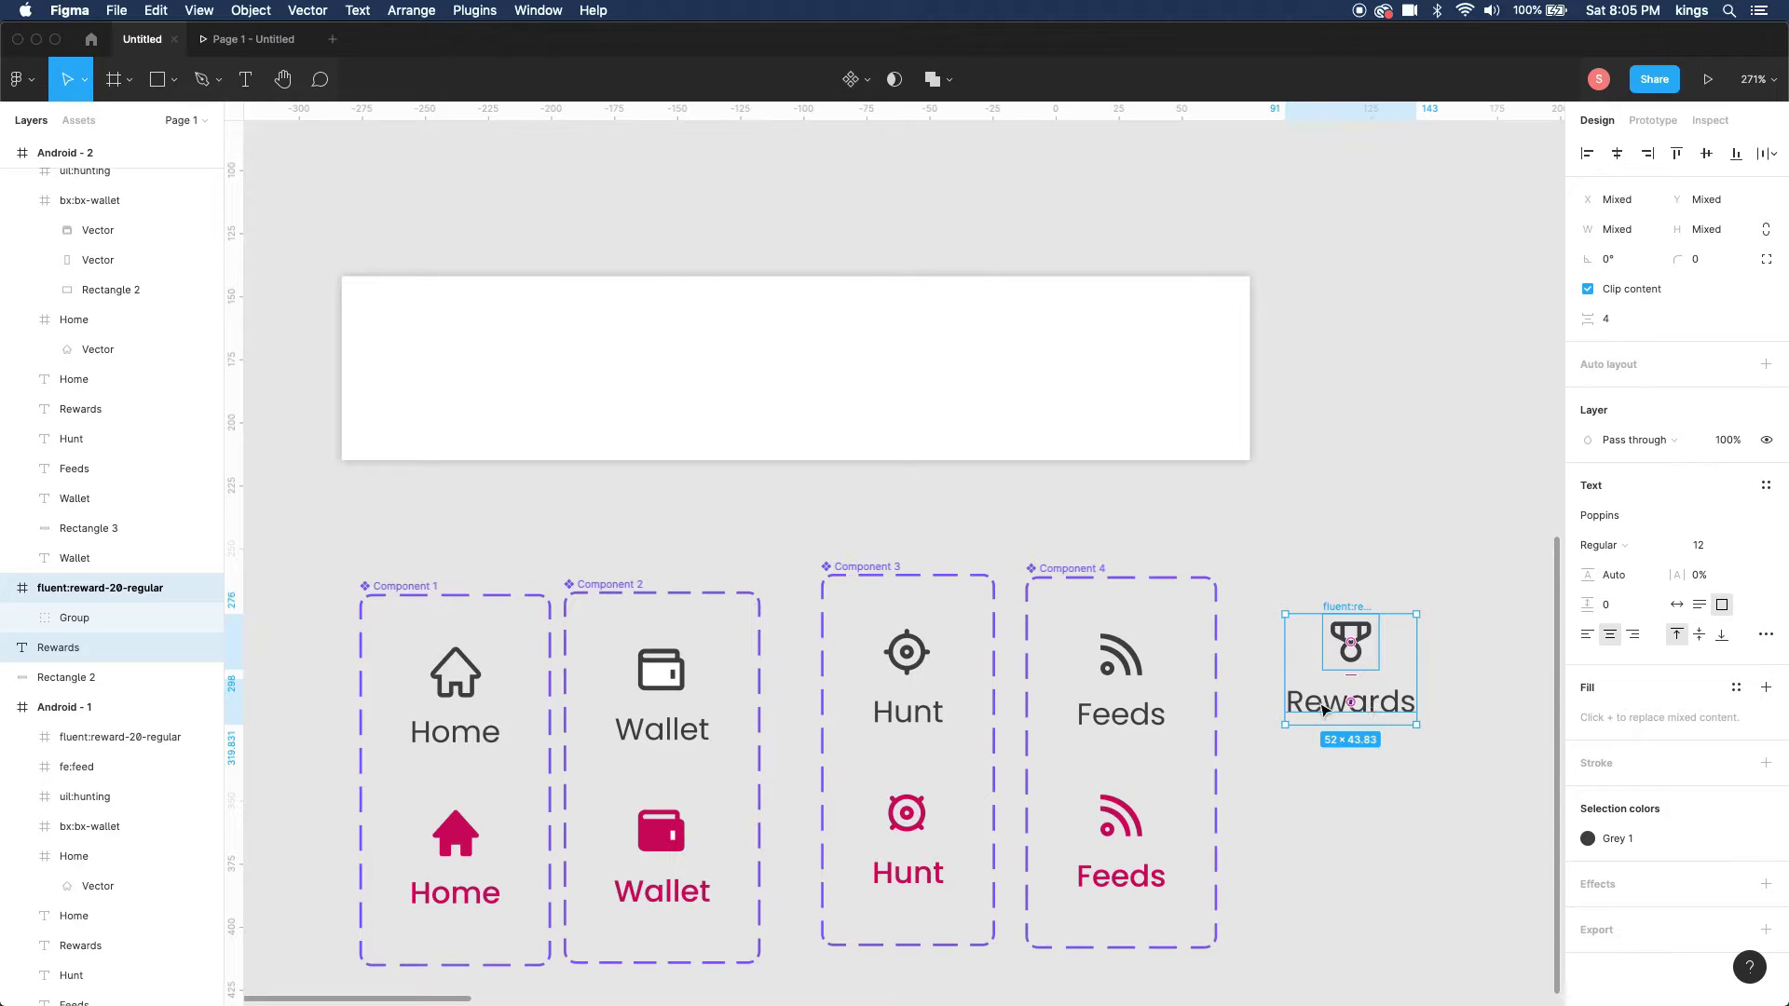
- Turn the Rewards icon and label into a component and add a second variant named selected
right_click(1323, 710)
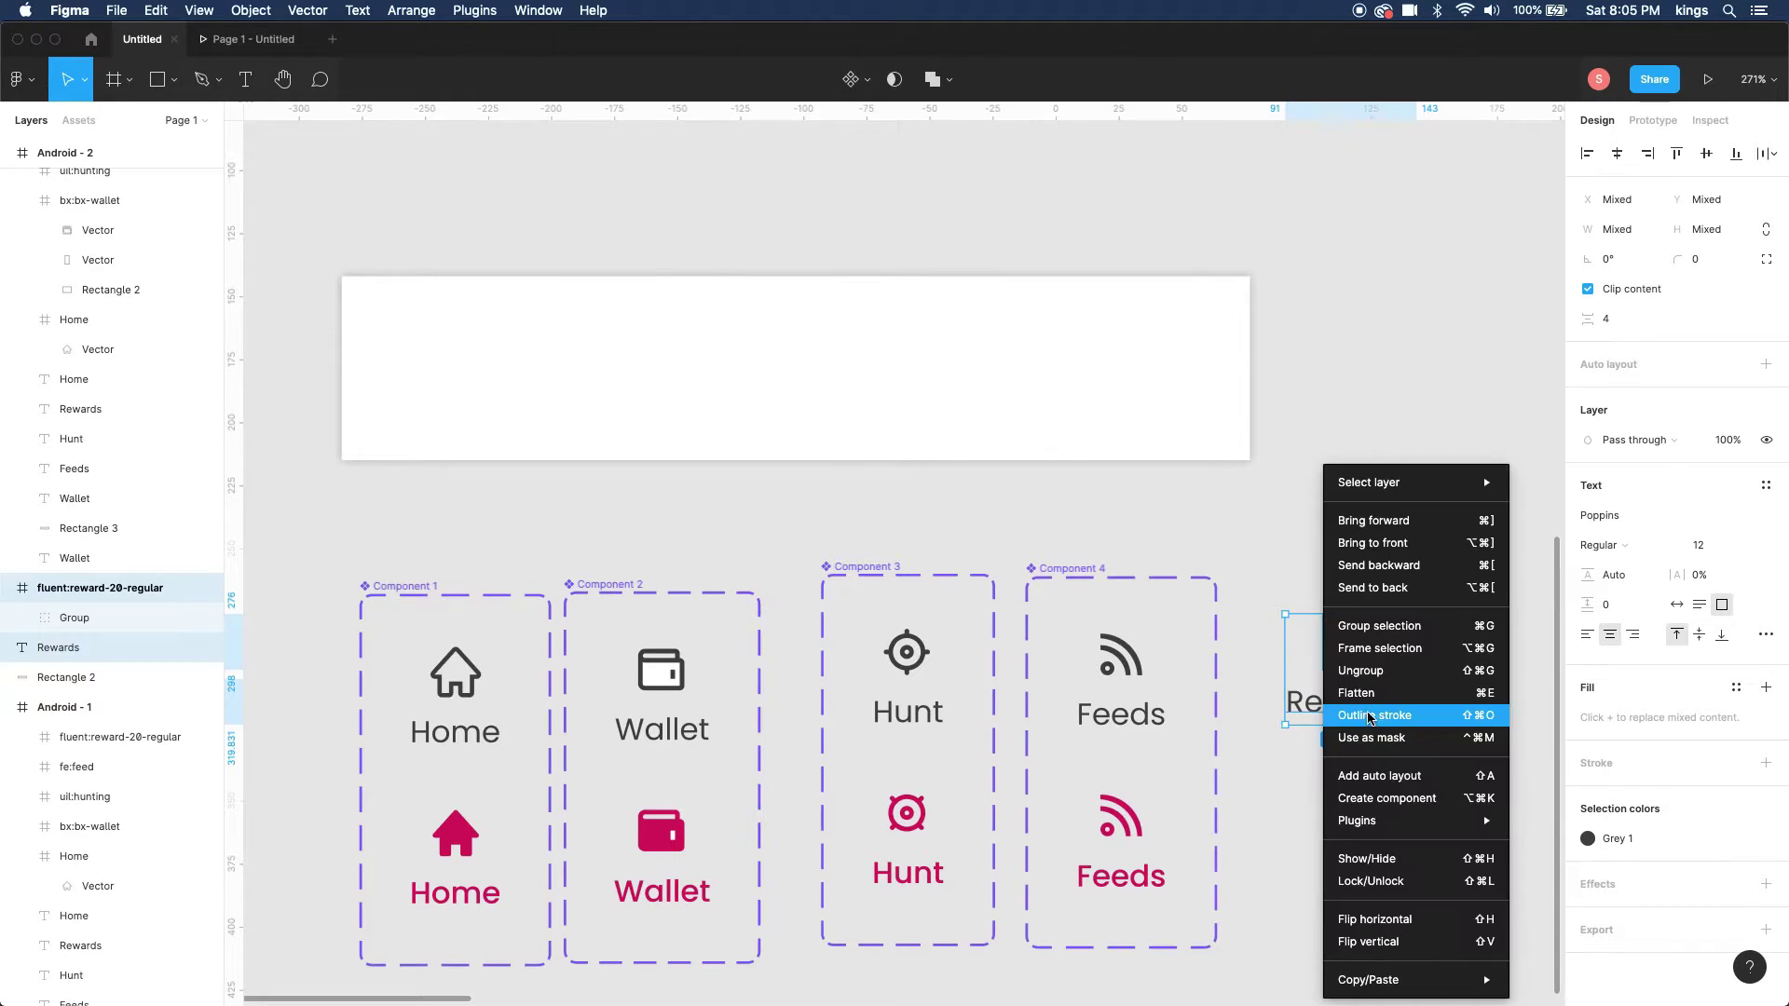
click(1387, 797)
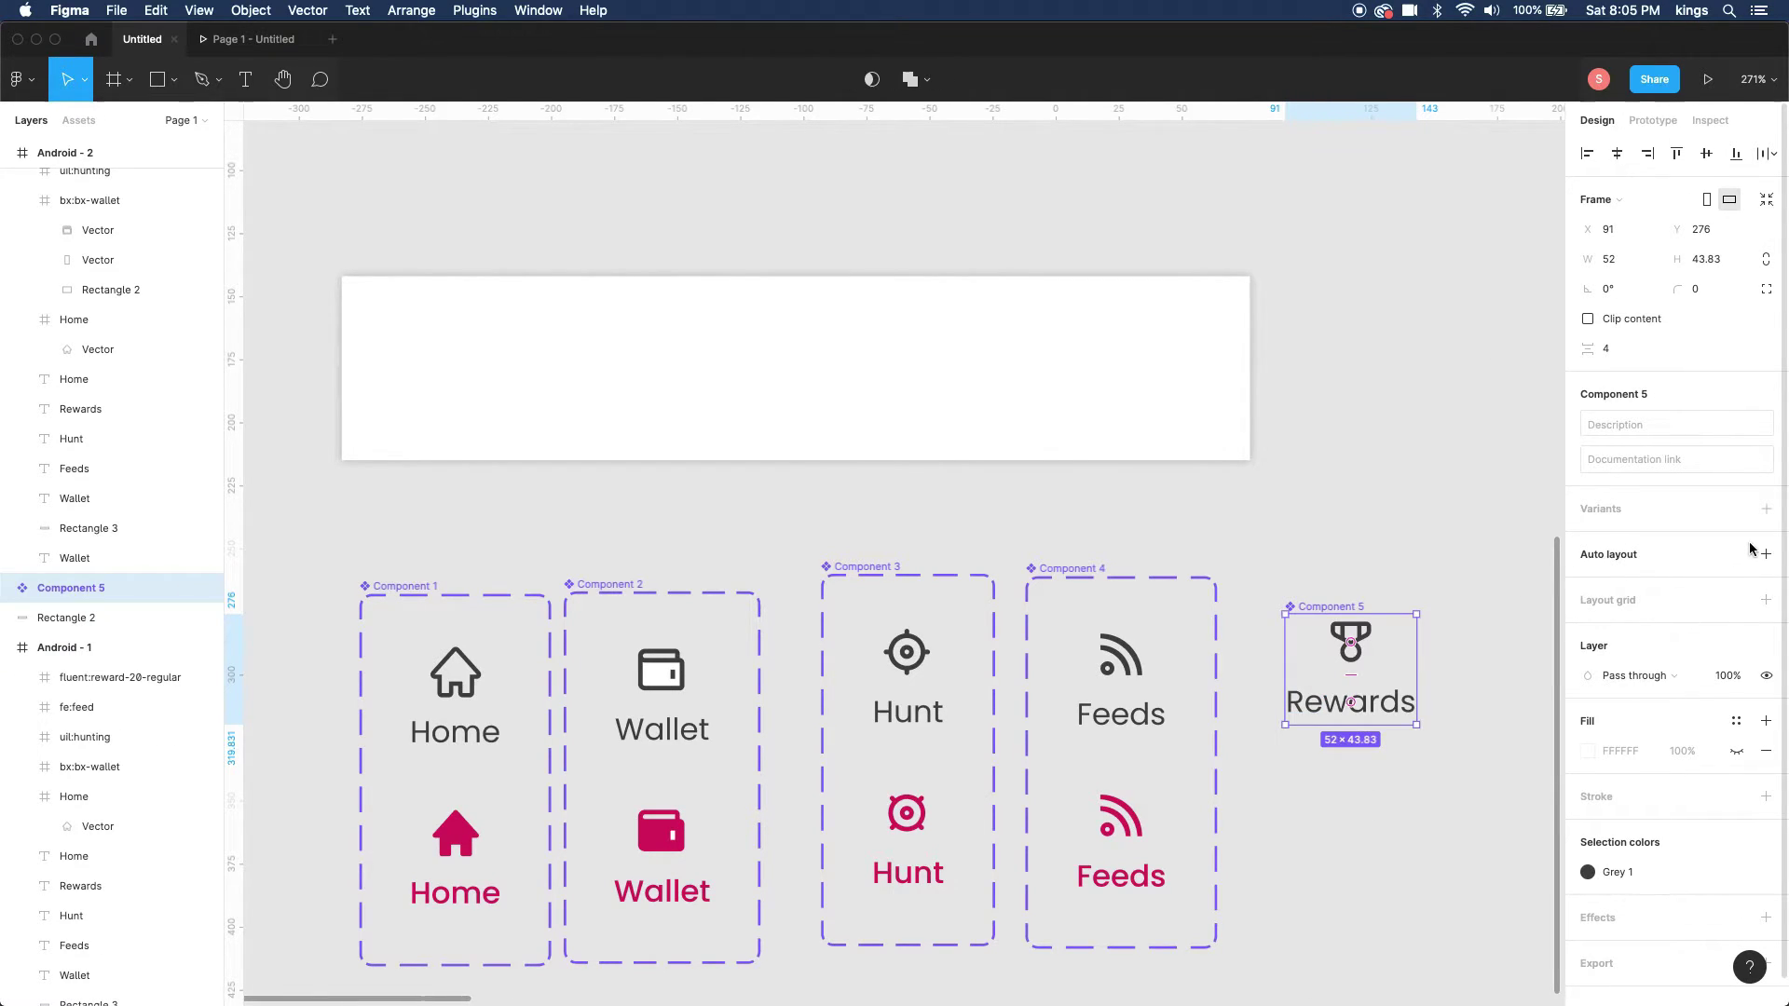
click(1767, 508)
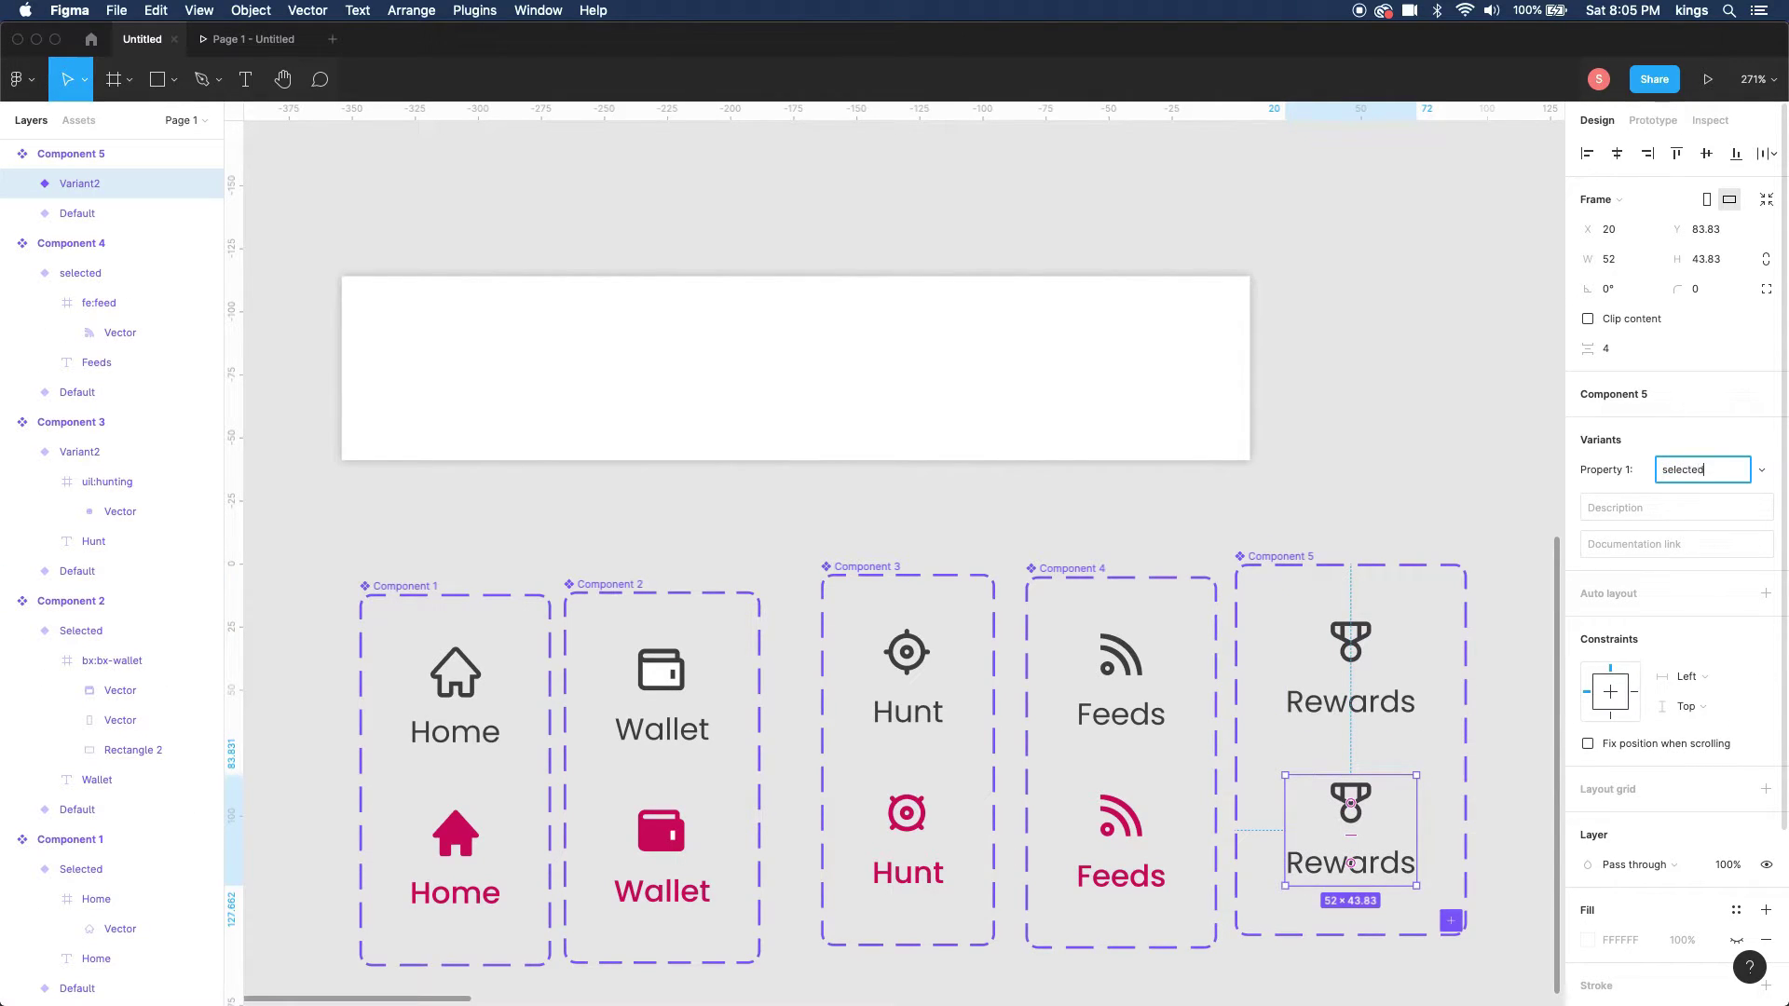
- Set the selected variant's Rewards label to Medium weight and D81E5B, and widen its text box to fit one line
double_click(1360, 862)
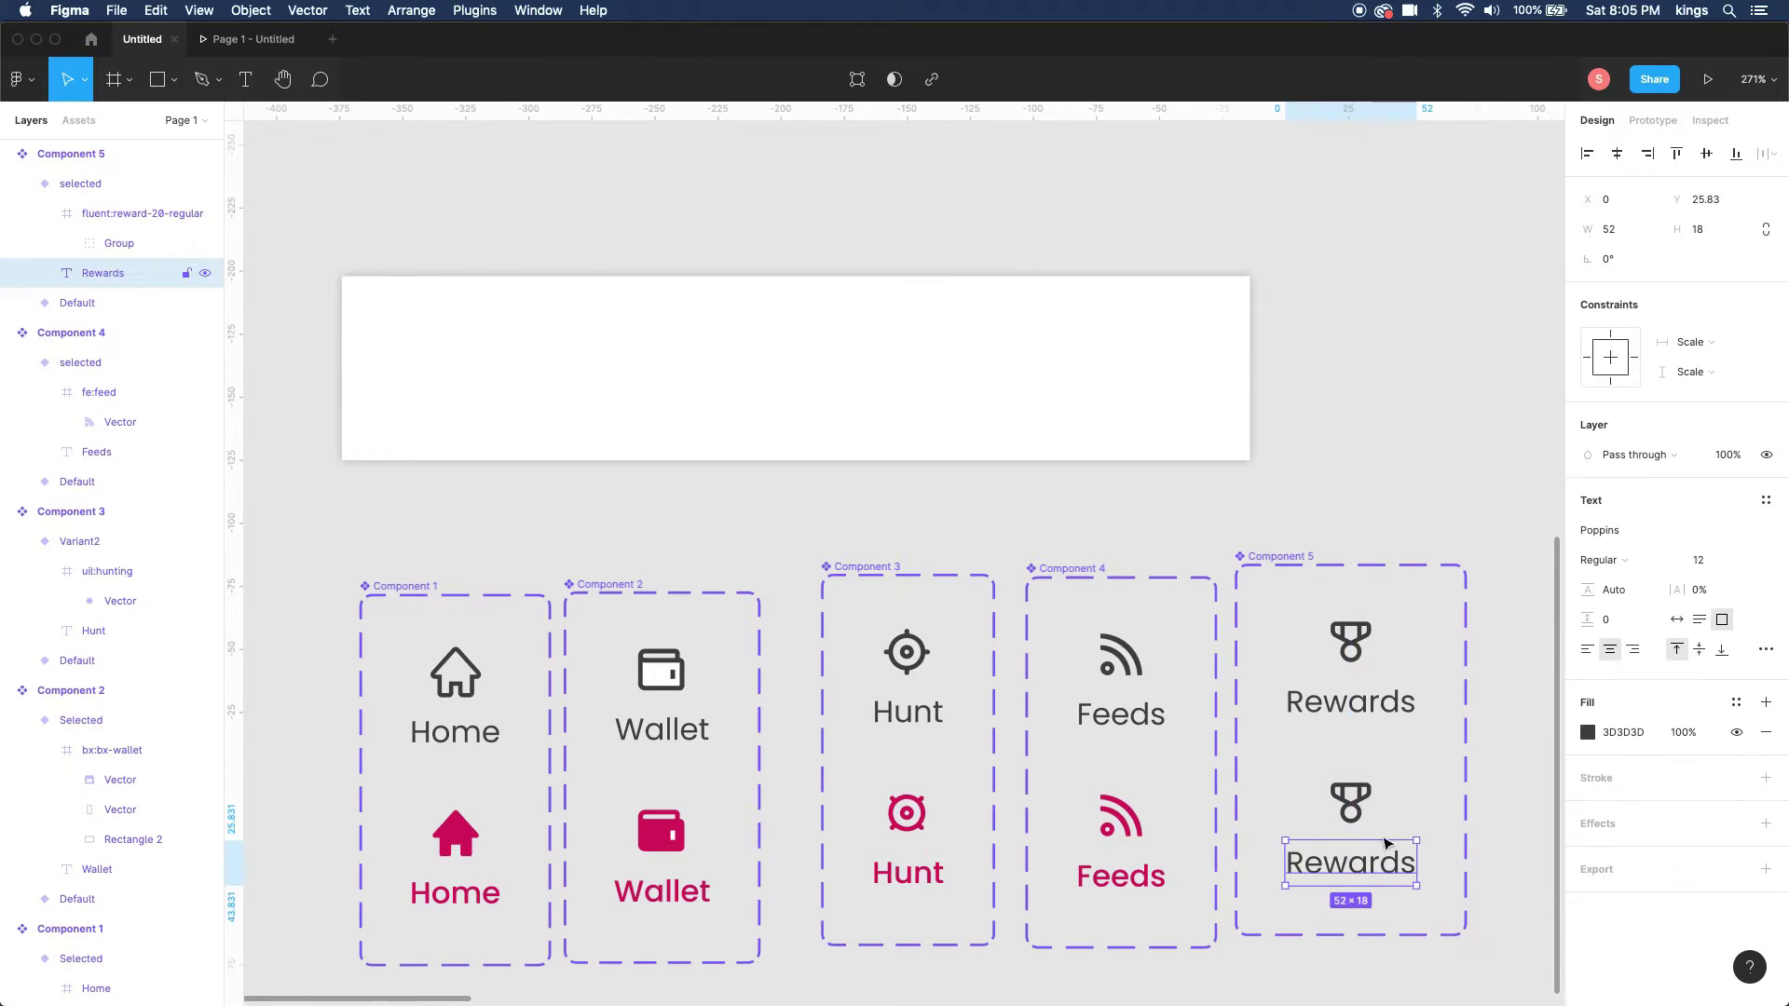
click(1618, 564)
click(1612, 578)
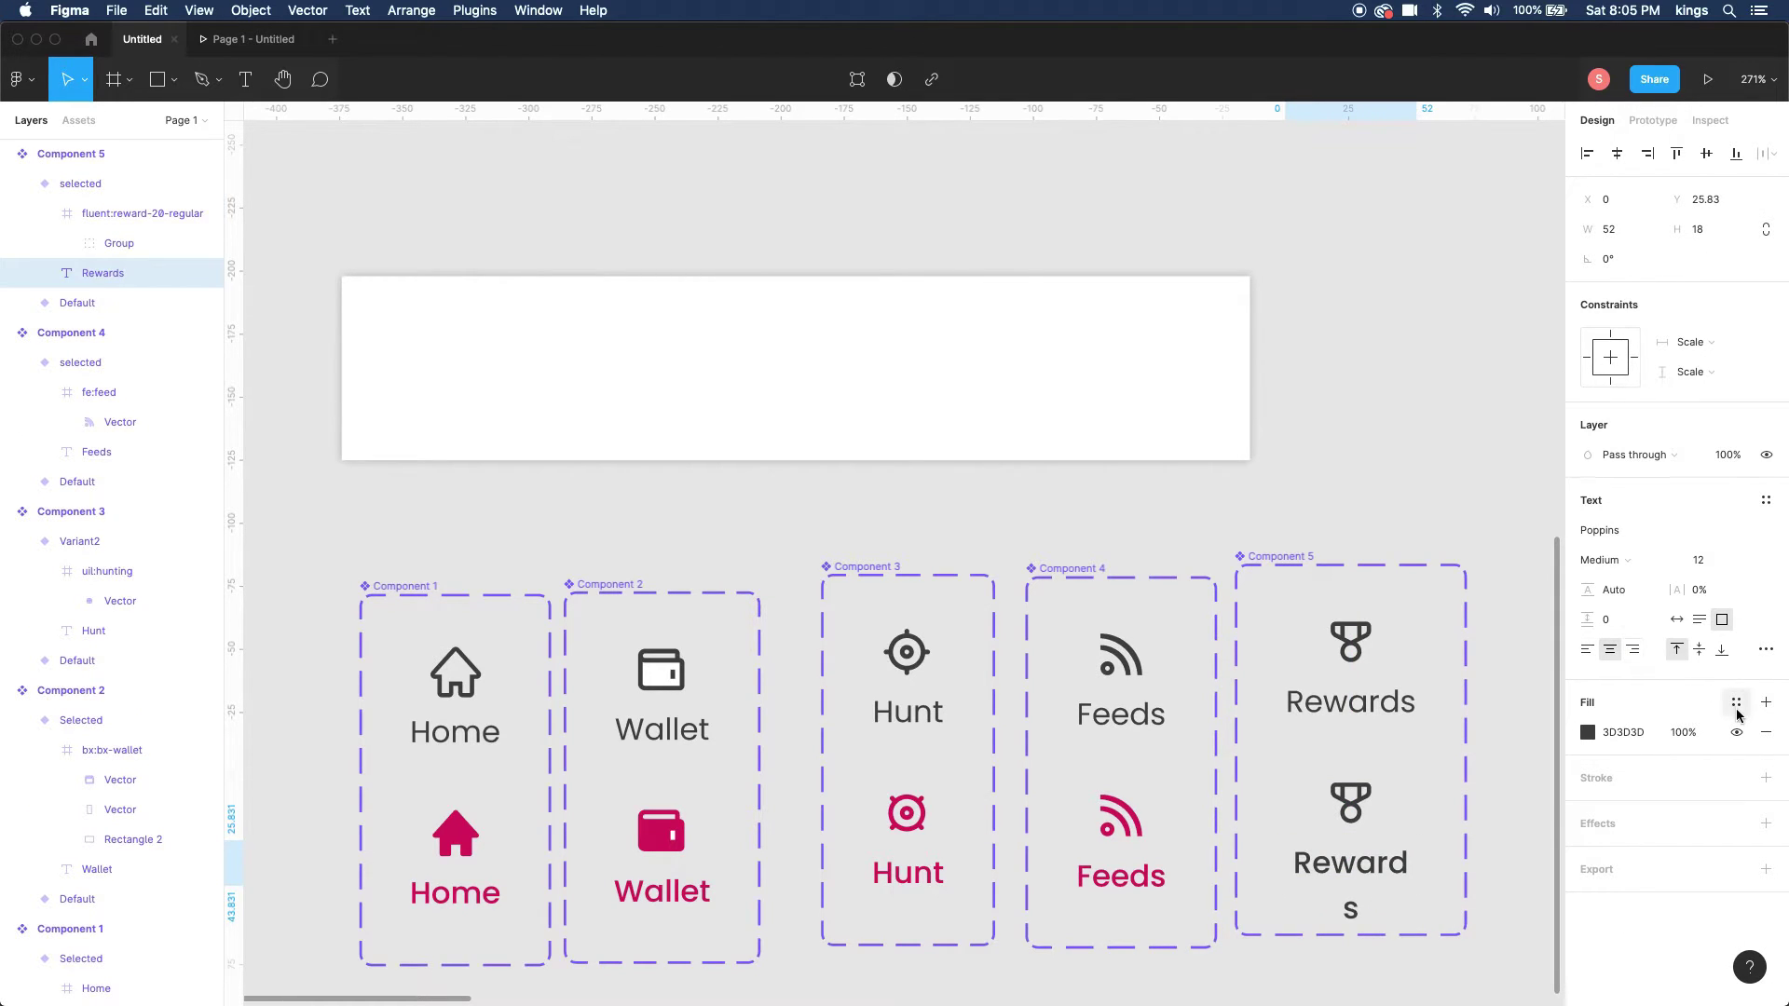
click(1587, 732)
click(1388, 915)
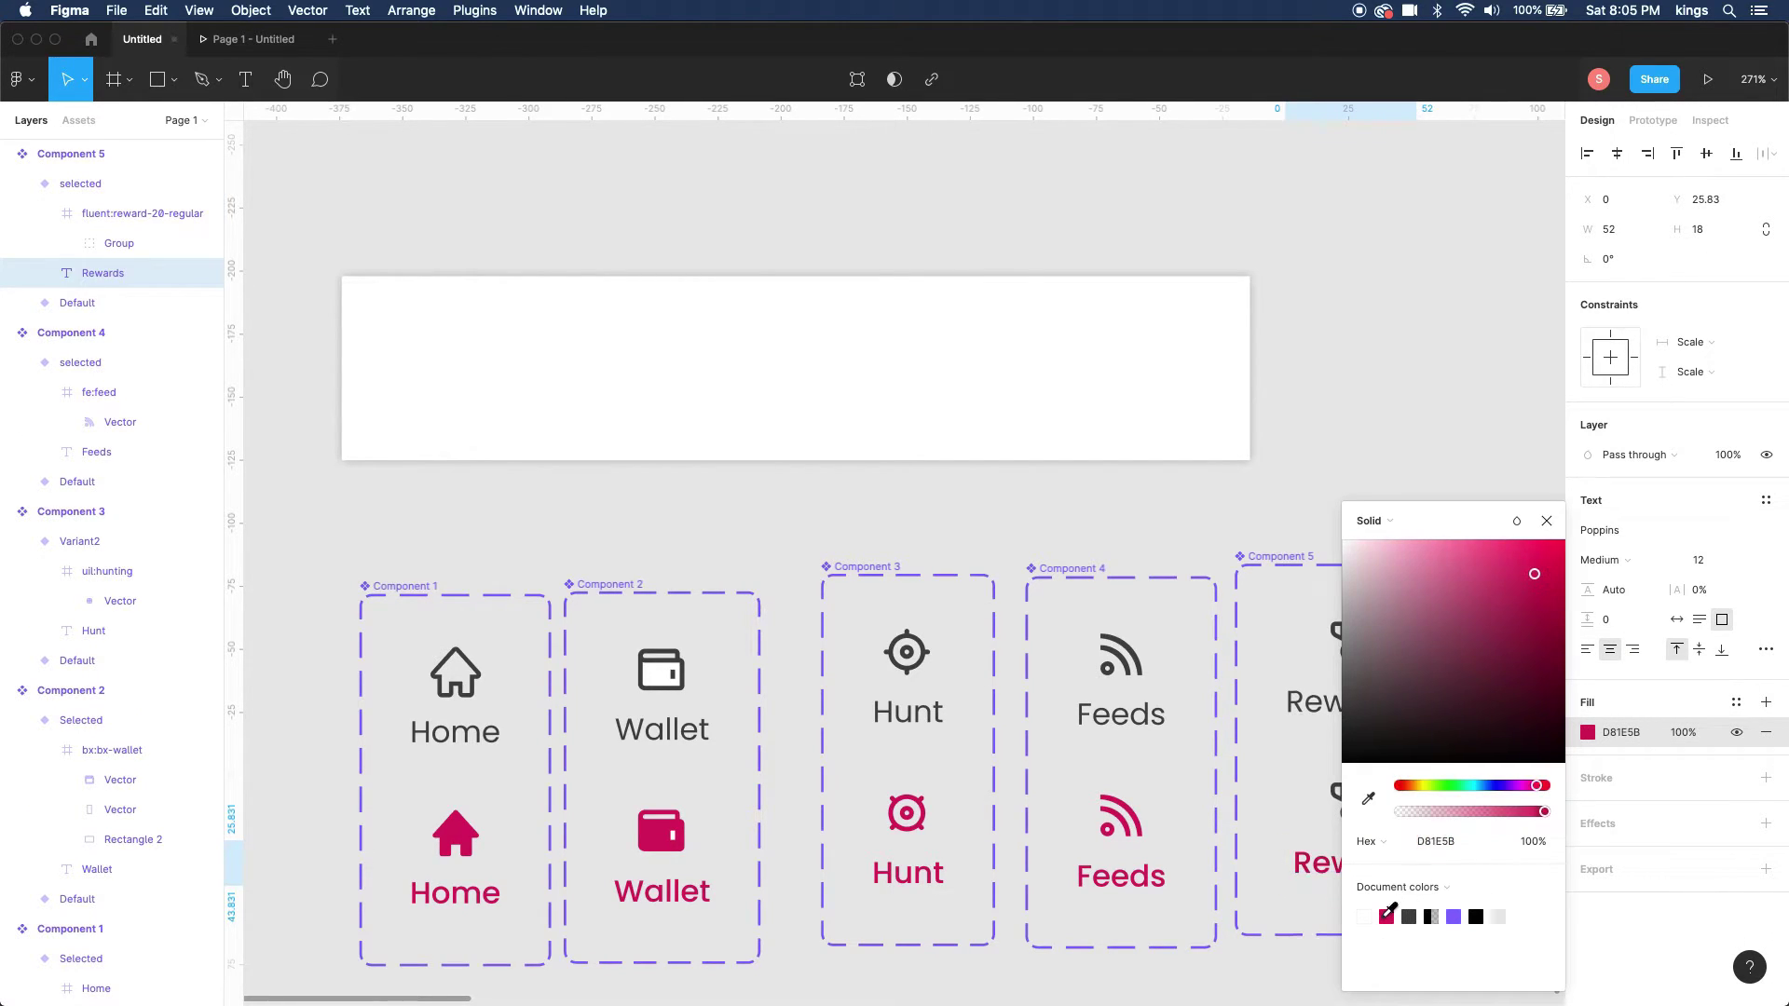
drag(1285, 865, 1275, 869)
click(1281, 933)
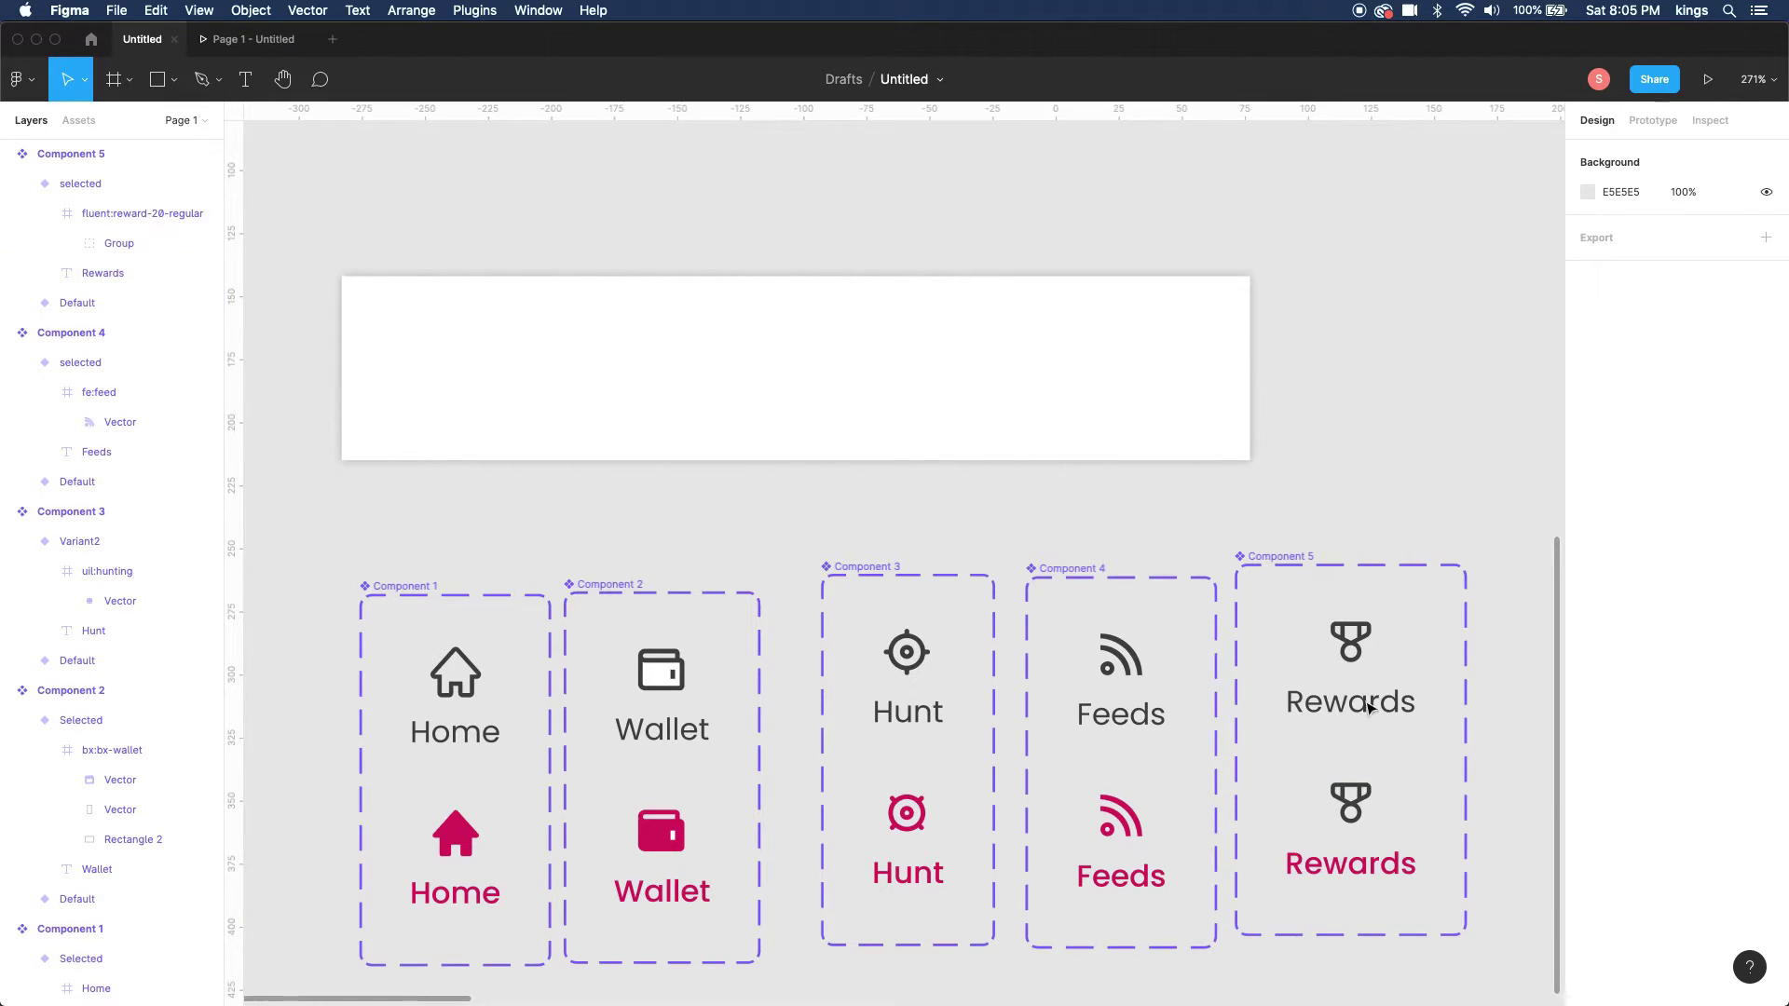
- Recolor the medal icon in the selected Rewards variant to D81E5B
double_click(1351, 803)
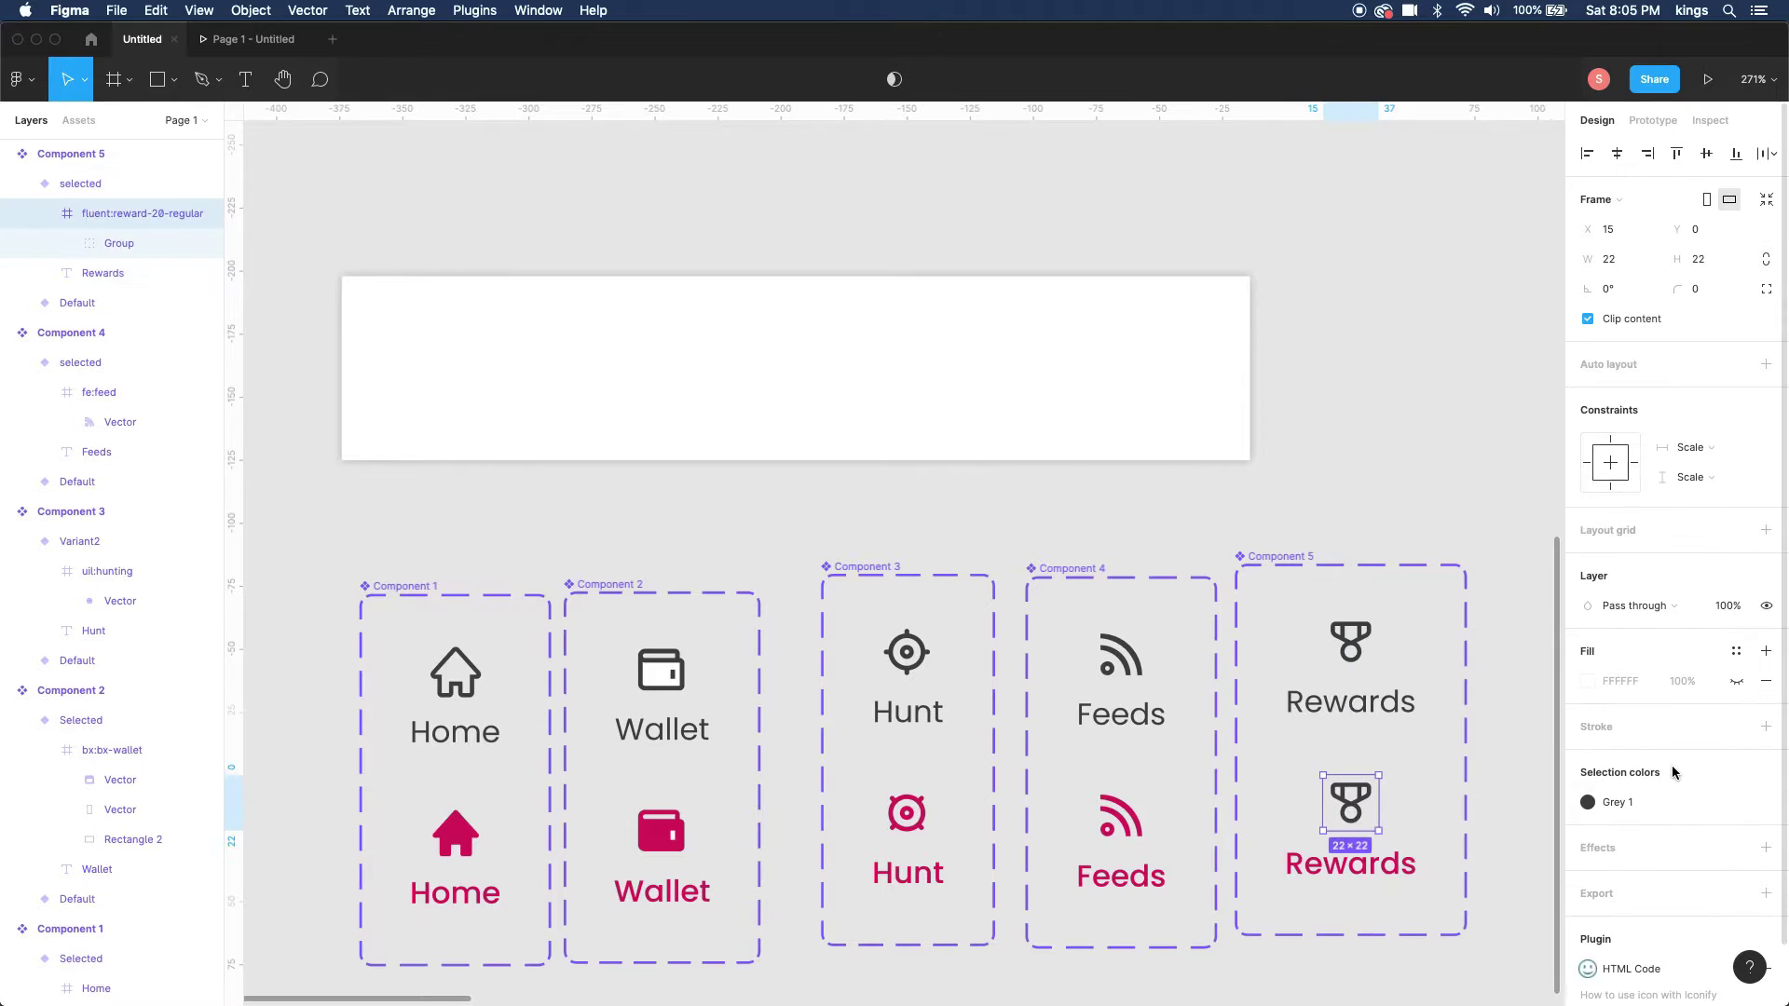
click(1766, 802)
click(1588, 803)
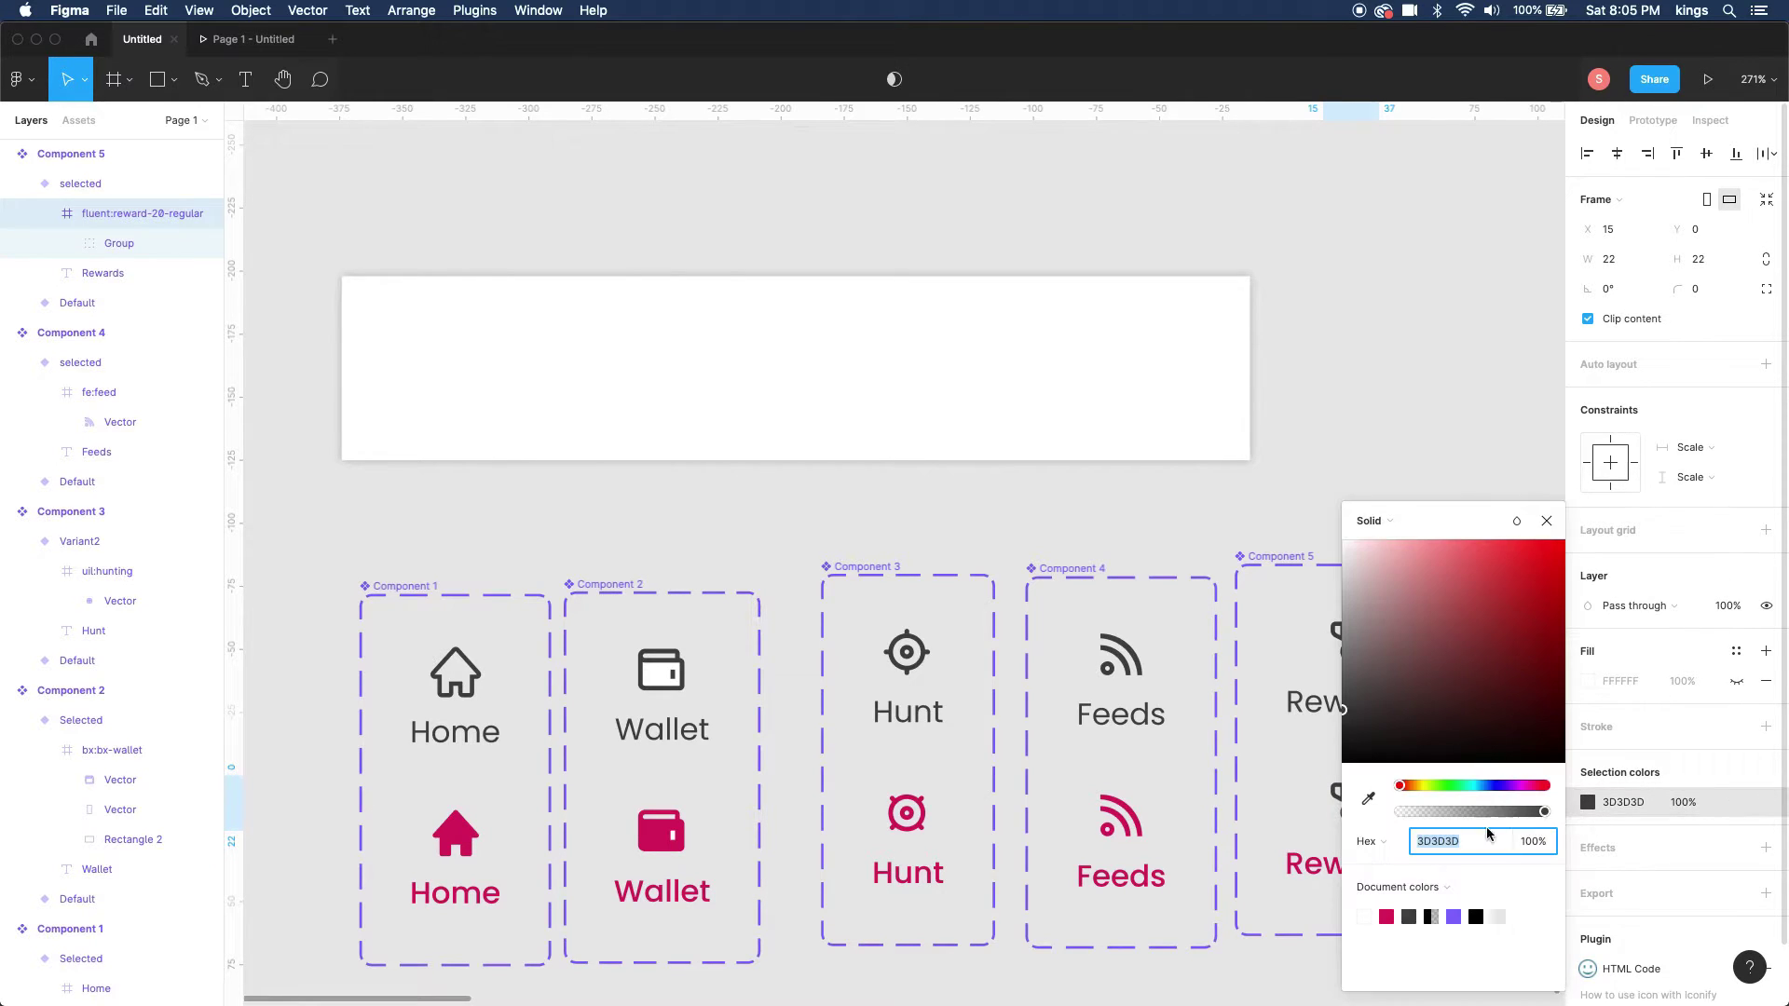
click(1386, 917)
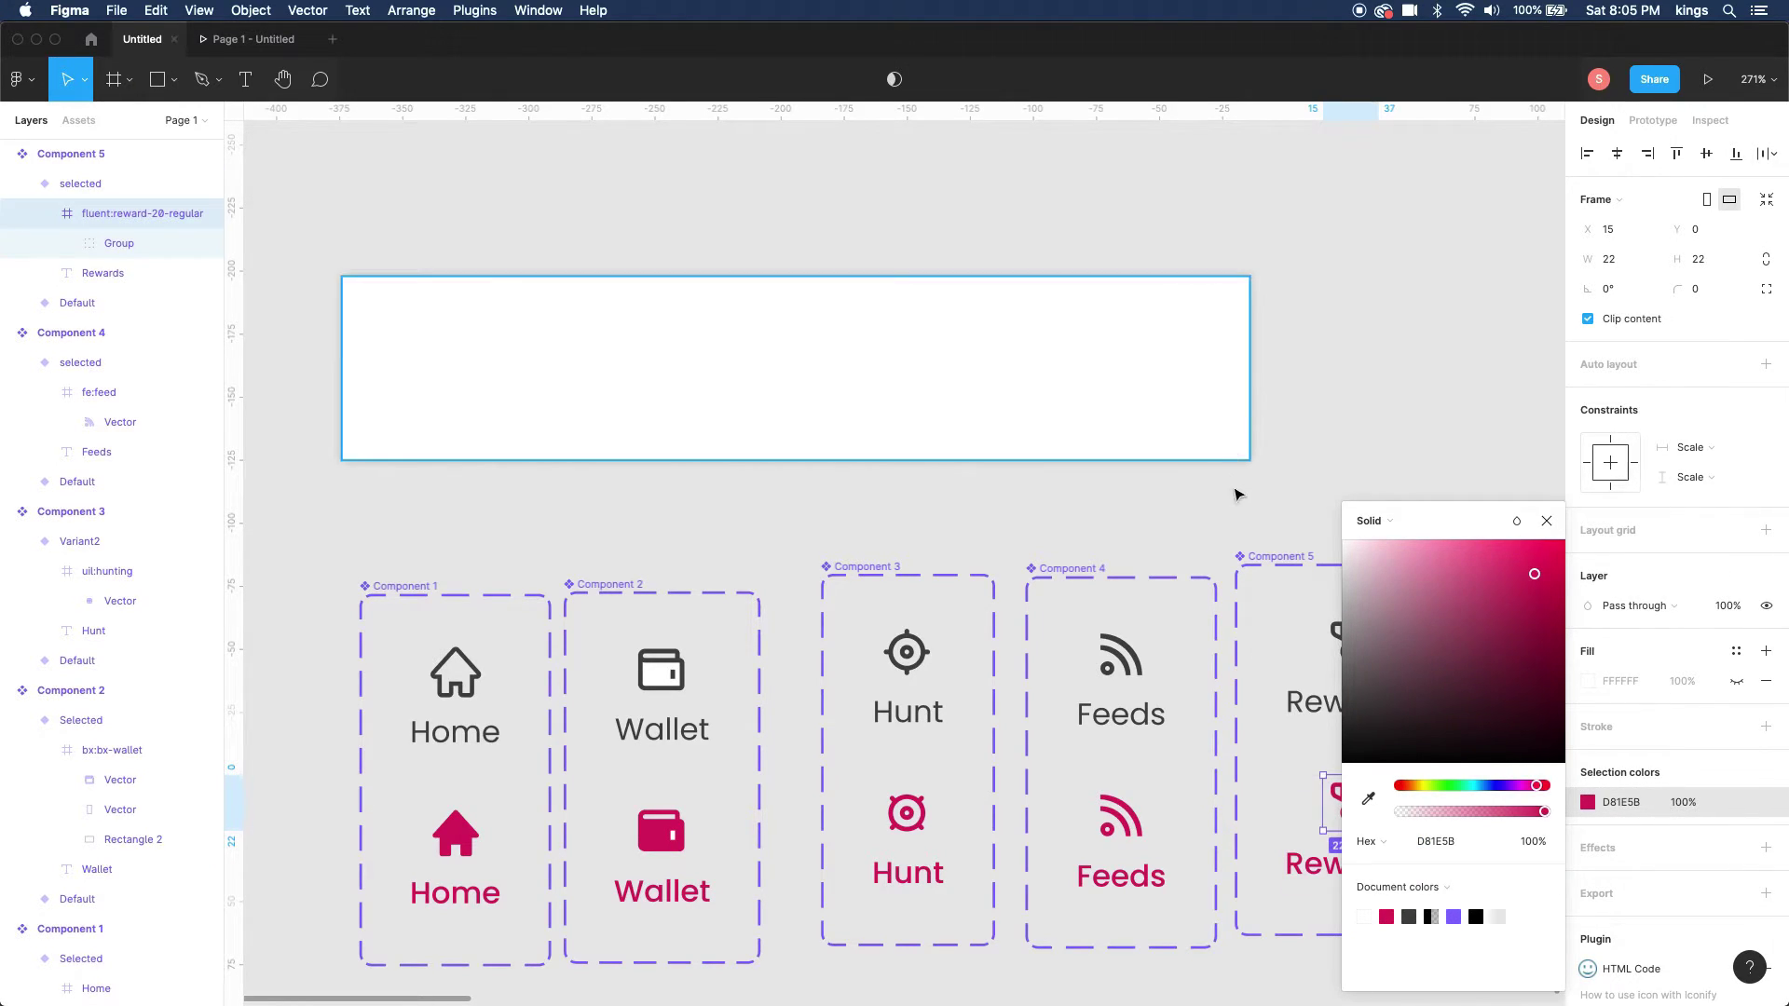
click(1237, 489)
- Shift the Home and Wallet component sets to the left to even out the spacing between the component sets
scroll(1237, 550, down, 5)
click(841, 559)
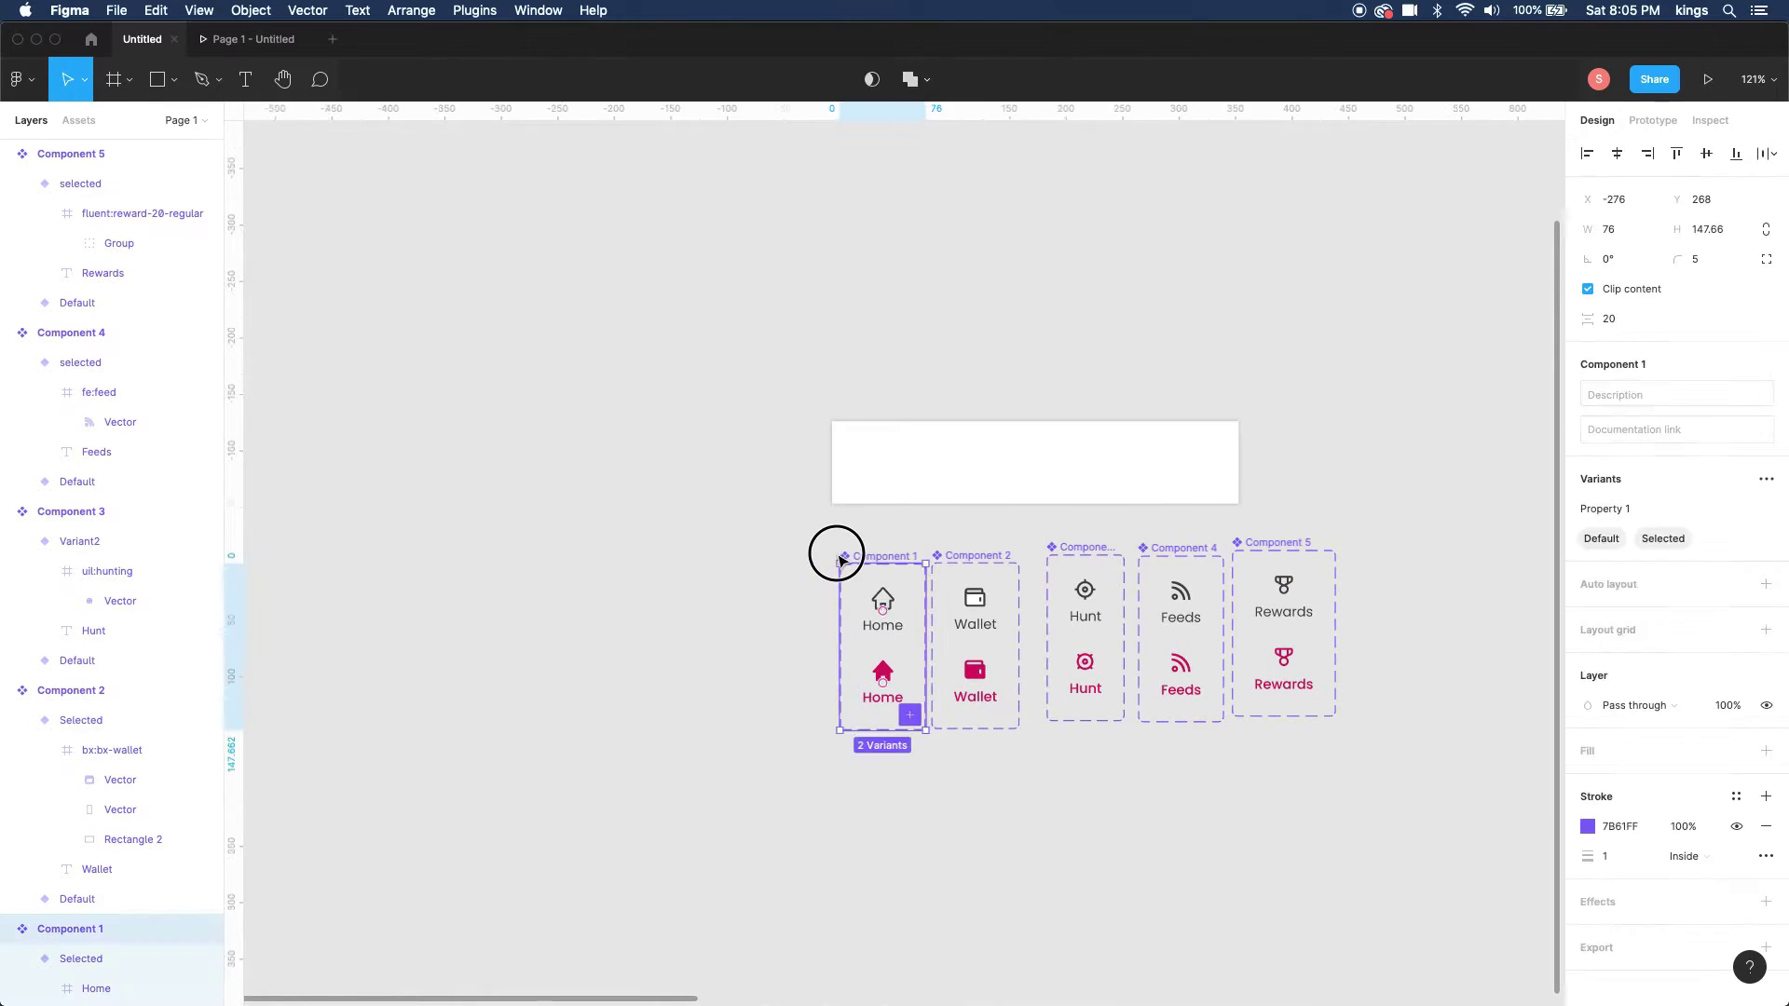
drag(839, 559, 806, 559)
drag(968, 559, 944, 559)
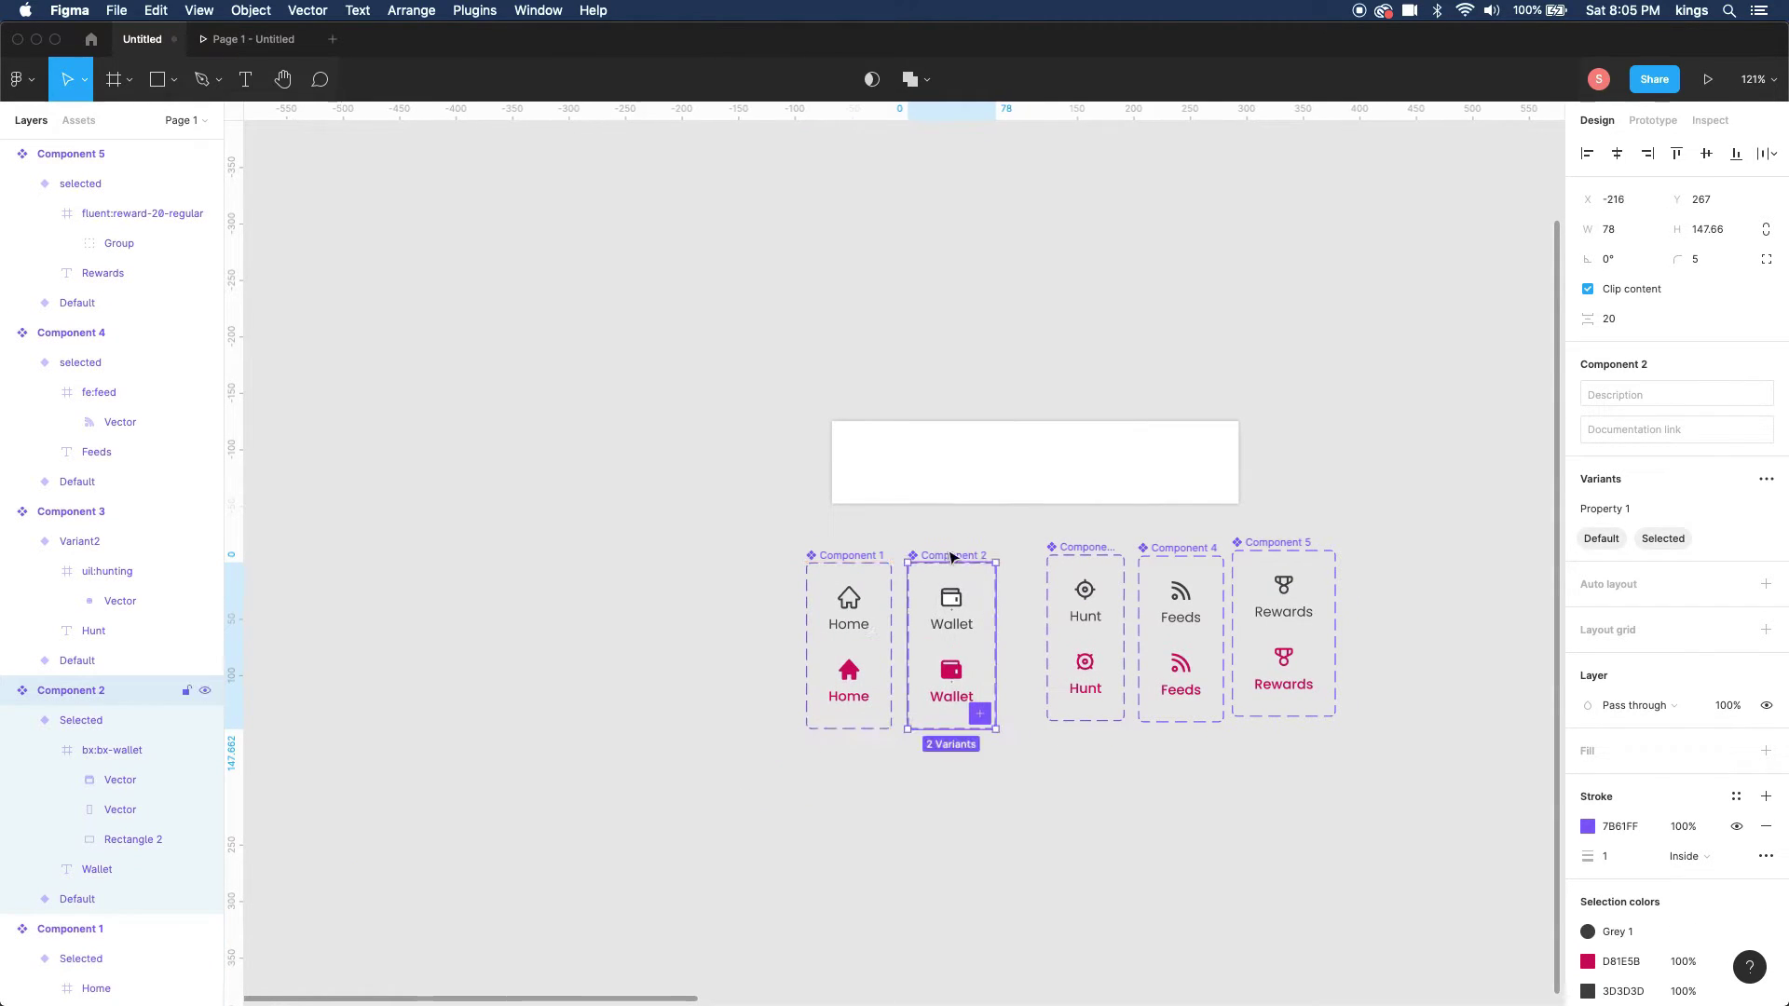
- Distribute the five tab component sets with equal horizontal spacing and align their vertical centers
drag(1267, 547, 1275, 560)
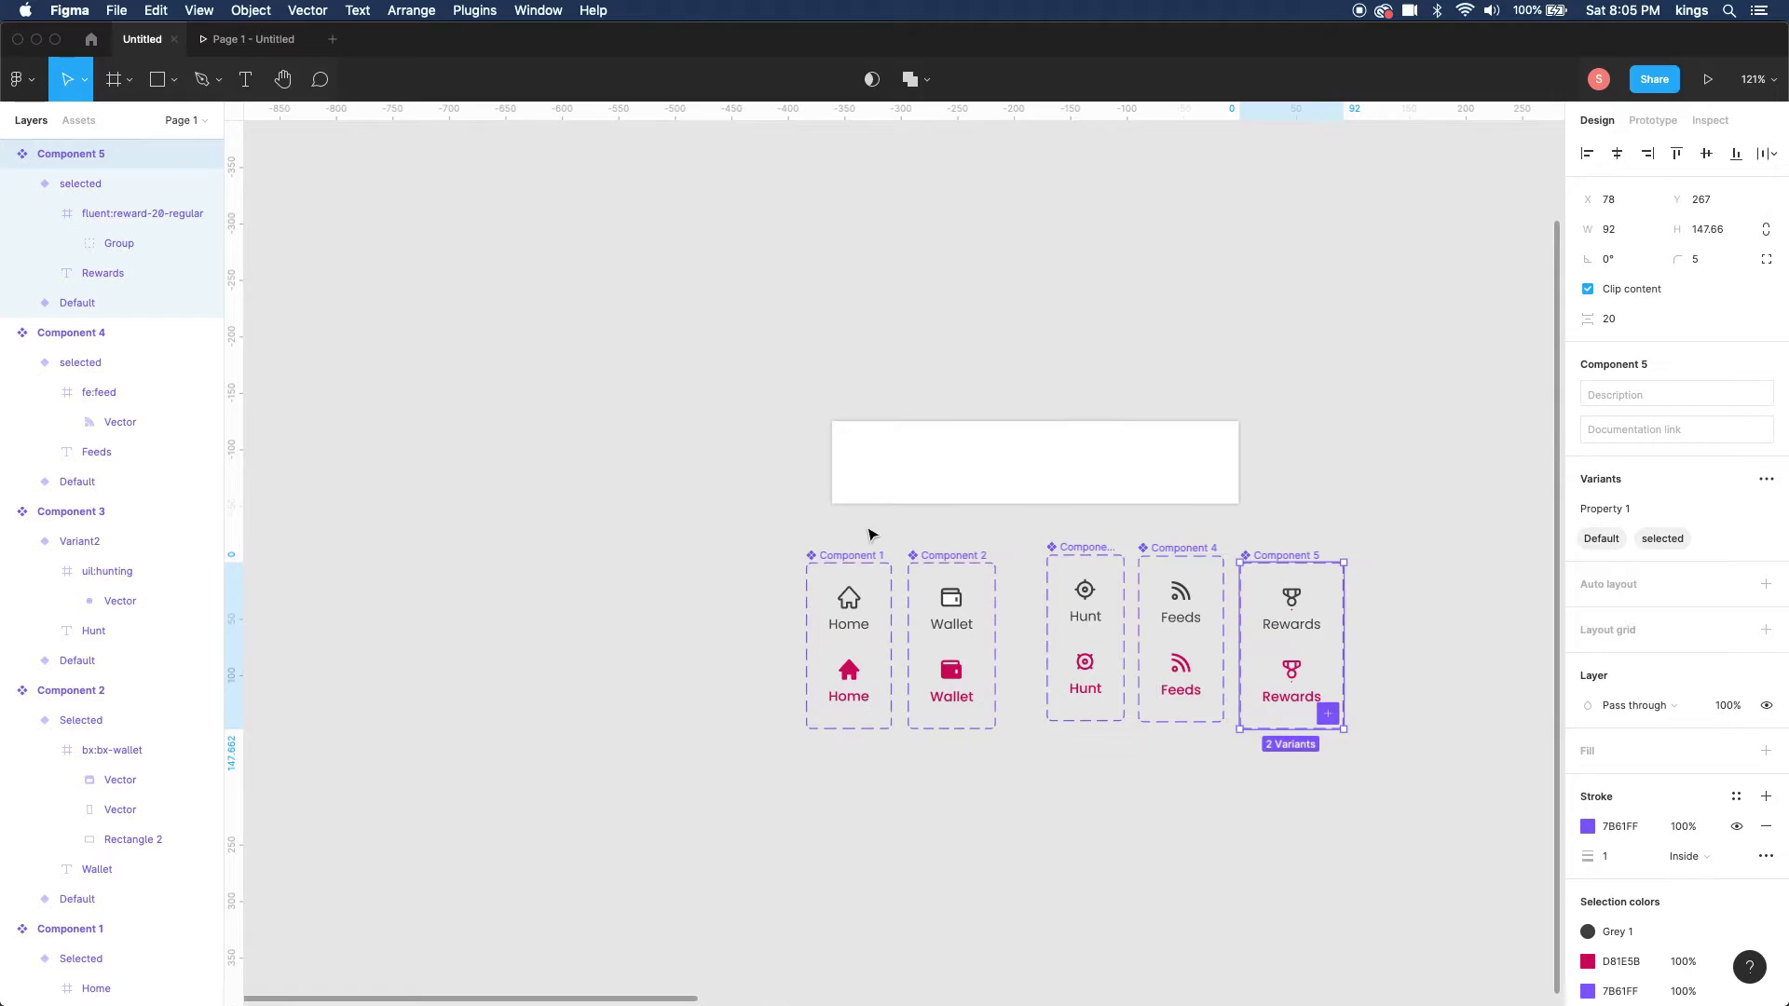
drag(752, 537, 1458, 797)
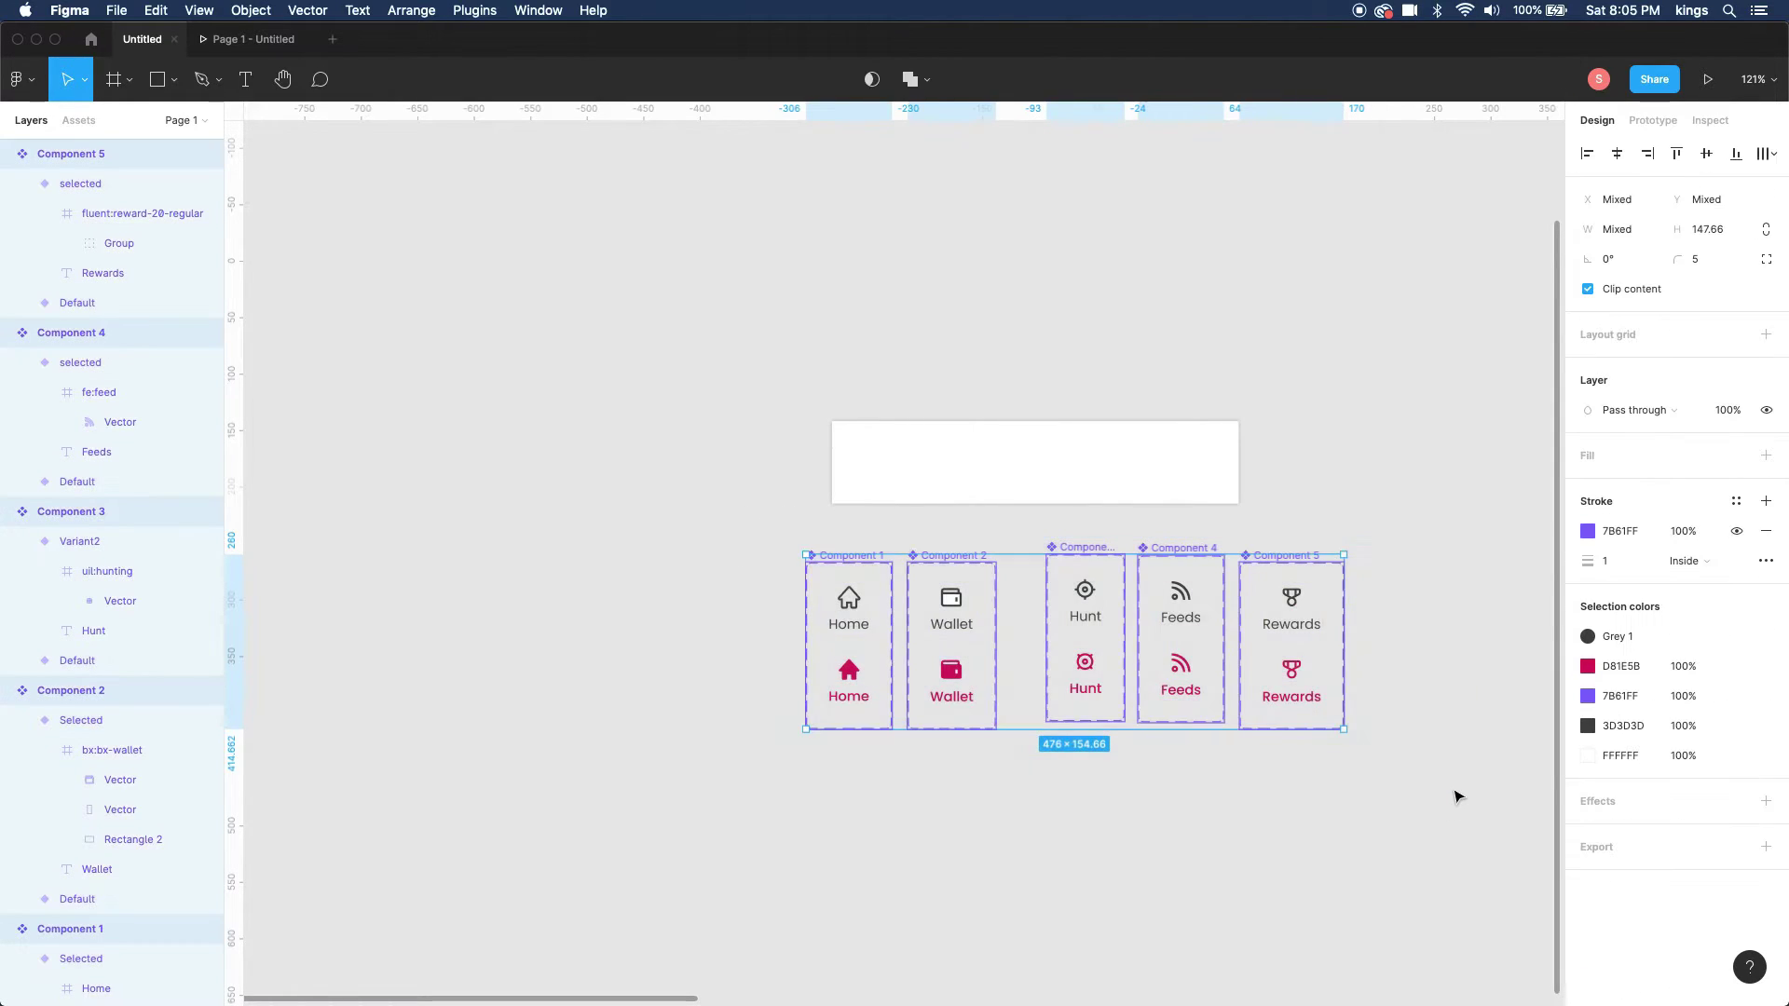
click(1617, 154)
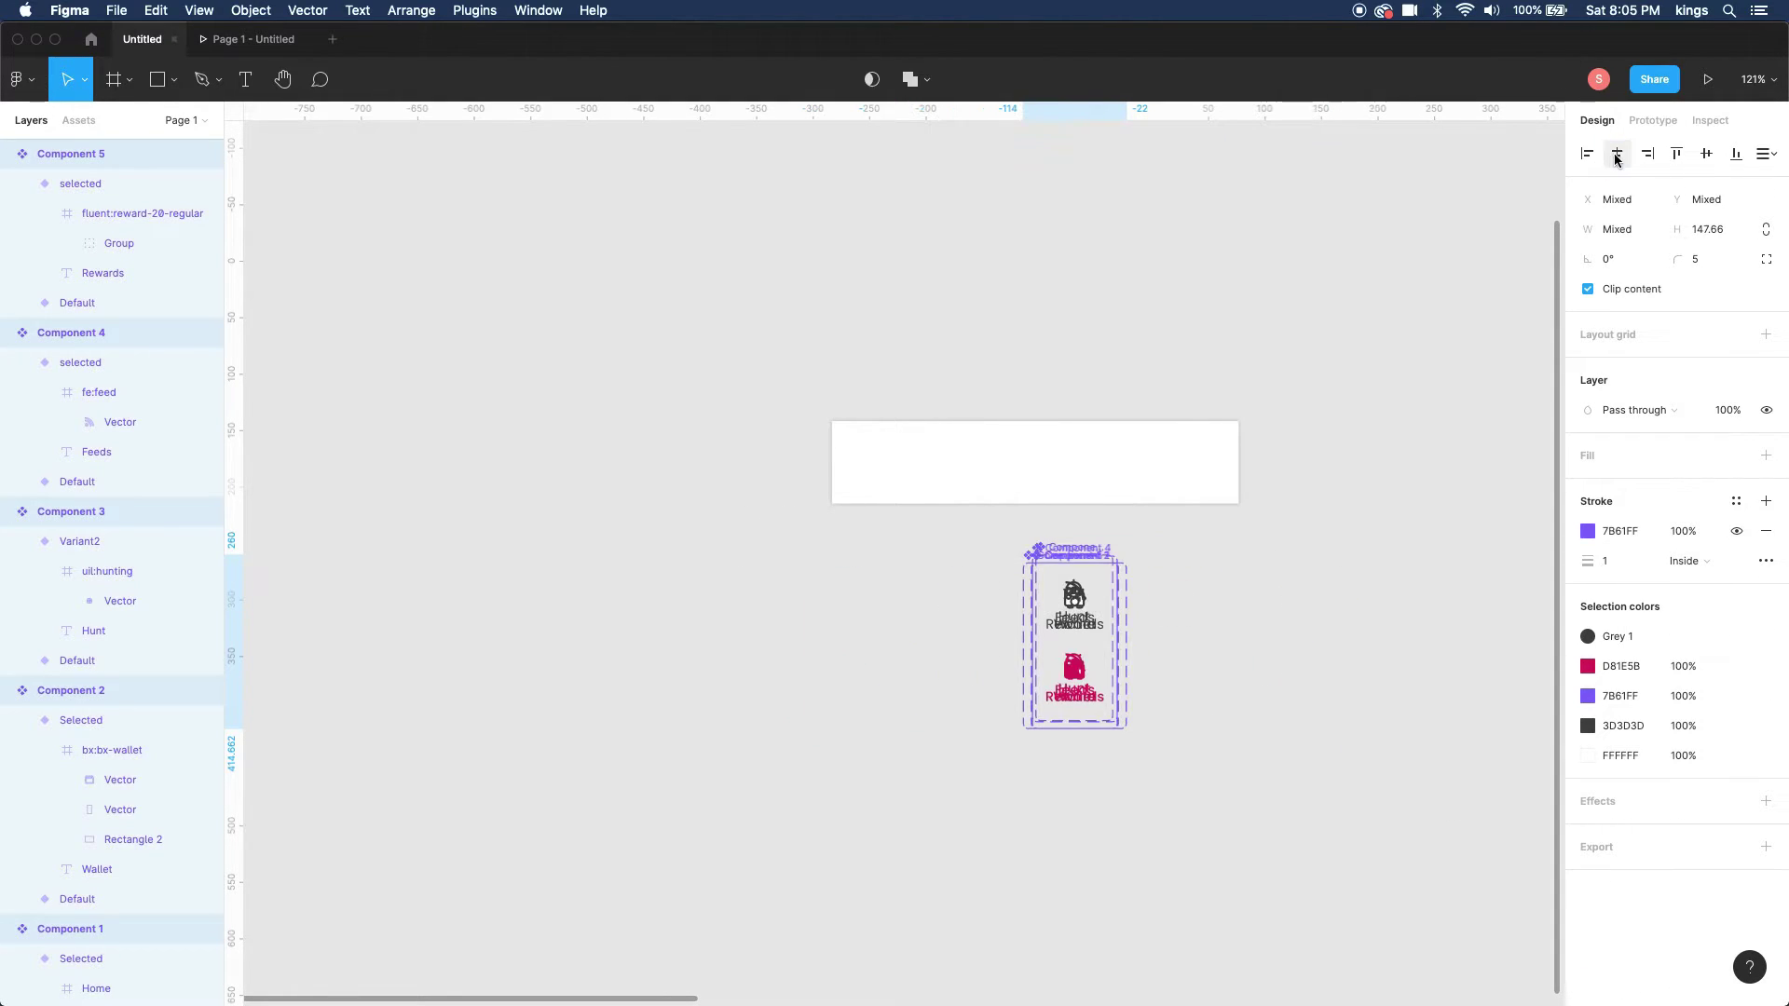
key(ctrl+z)
click(1763, 154)
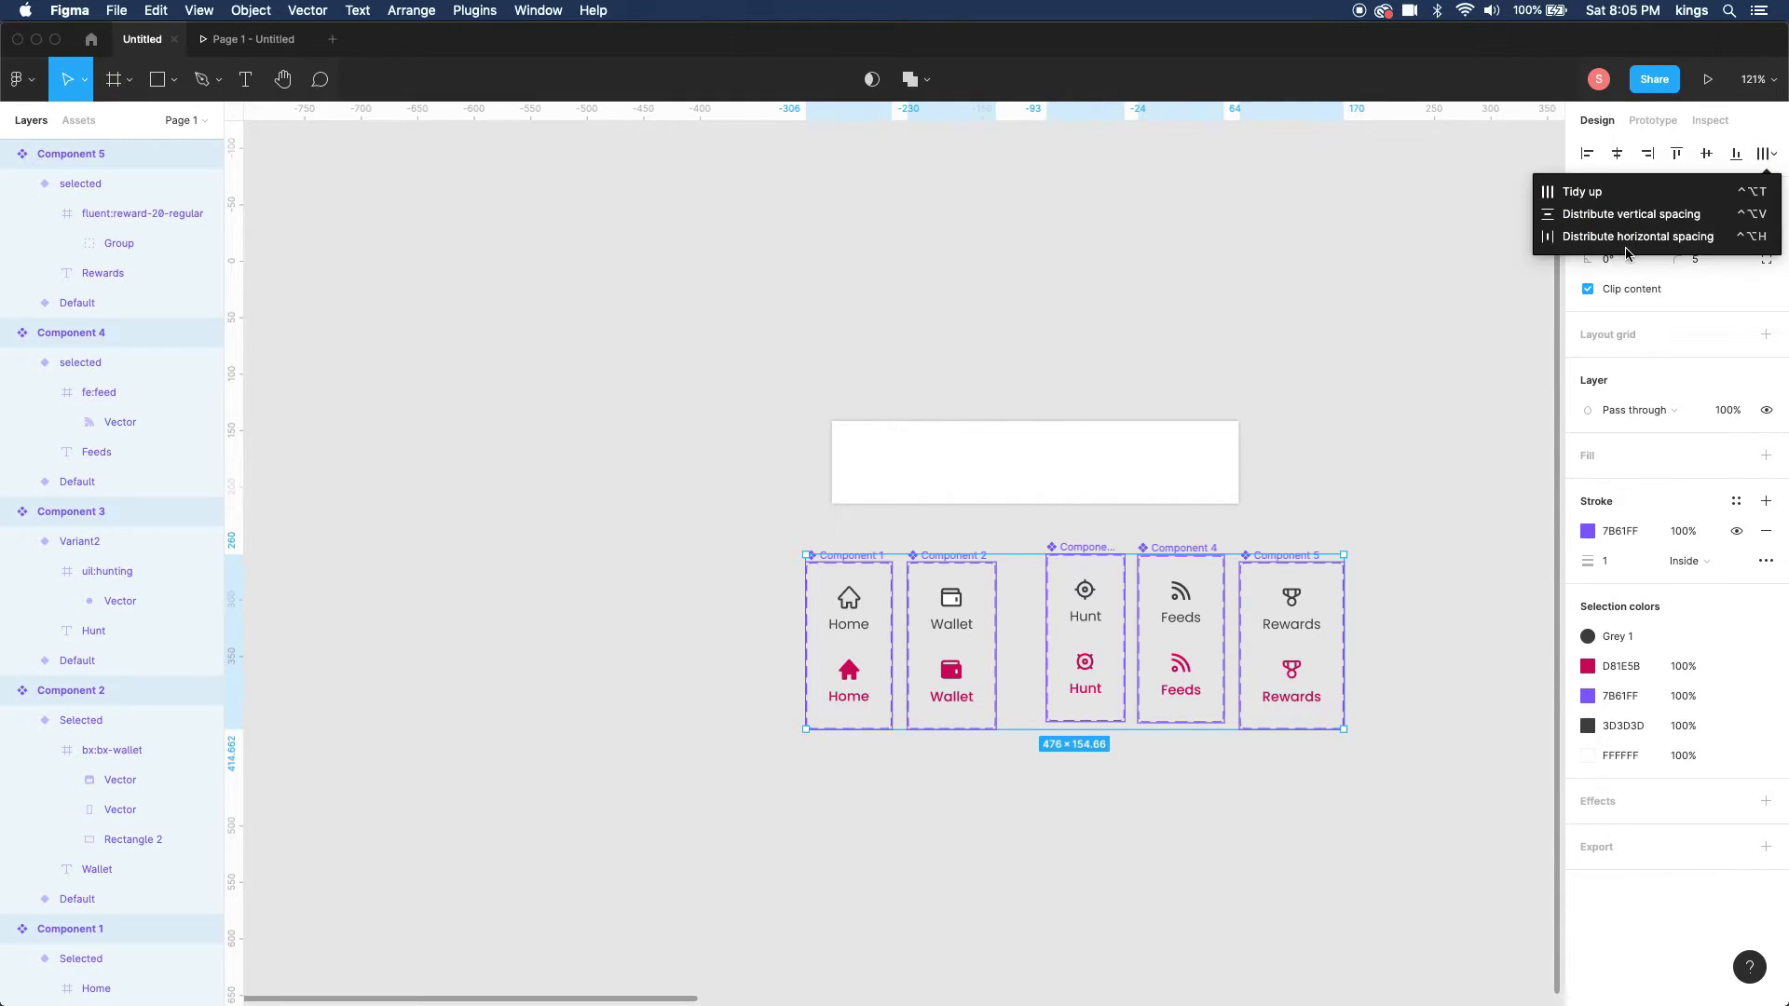
click(1686, 233)
click(1705, 153)
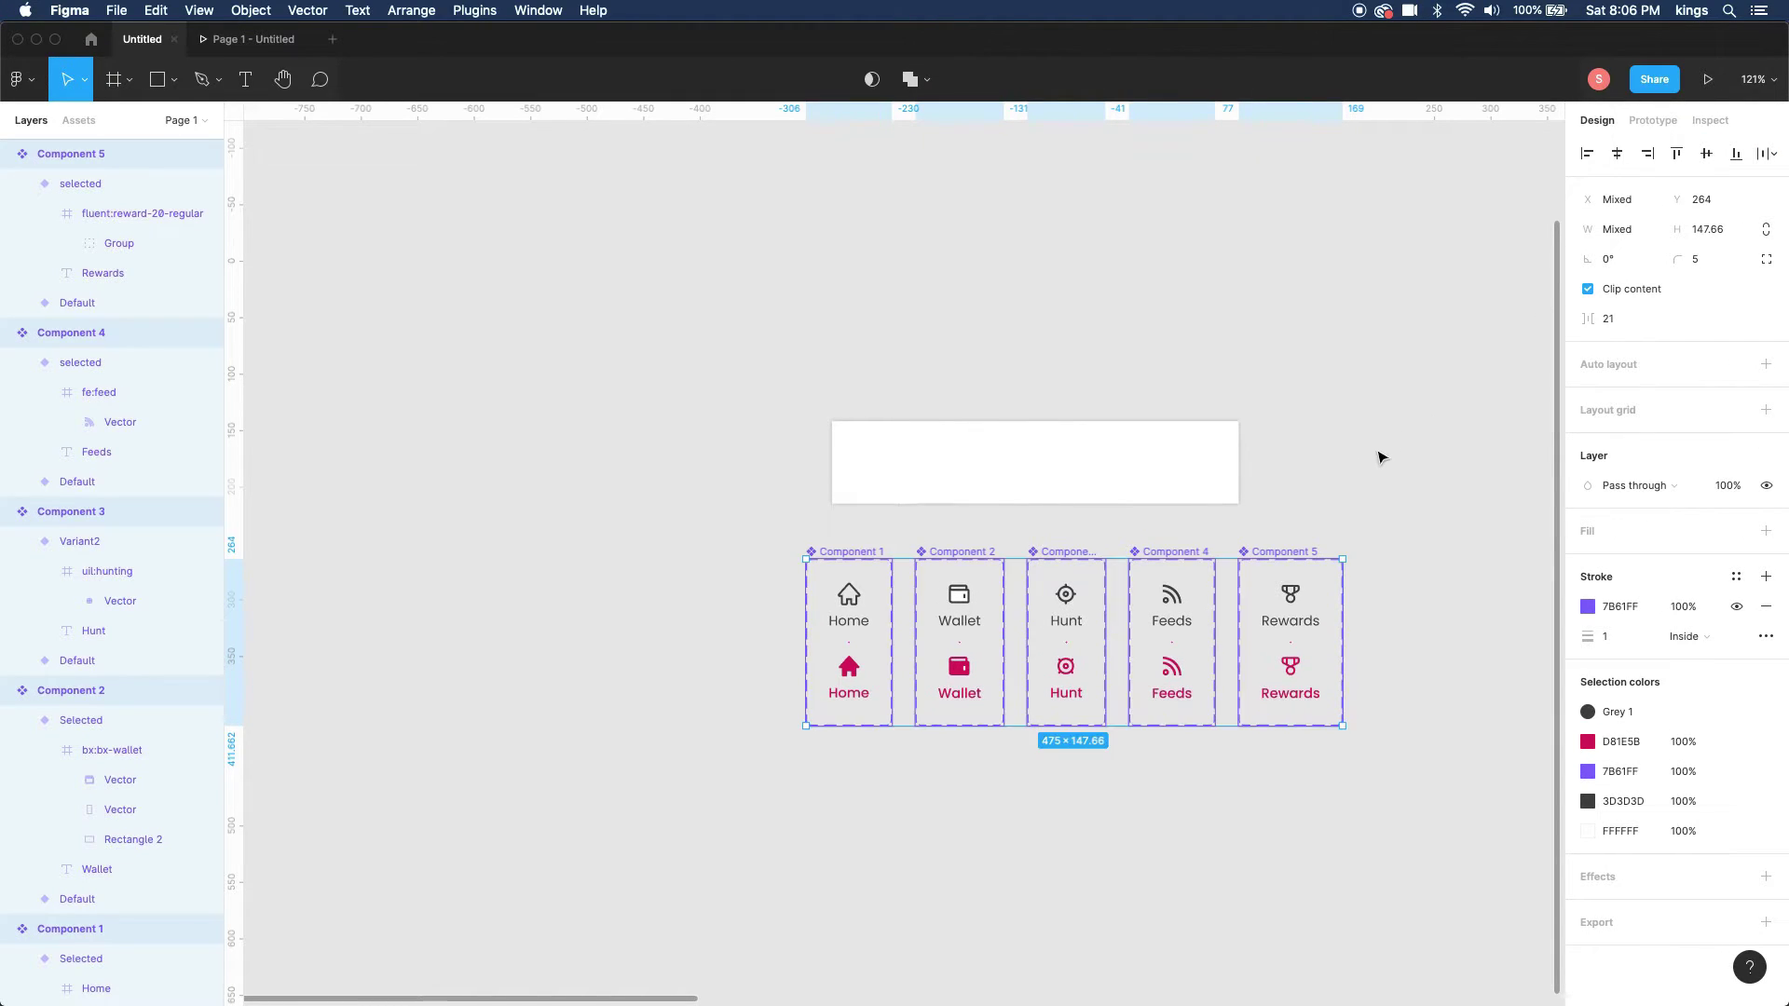
click(1379, 454)
- Move the white bar rectangle to X -268, Y 113, above the component sets
scroll(1206, 534, right, 2)
scroll(944, 511, up, 5)
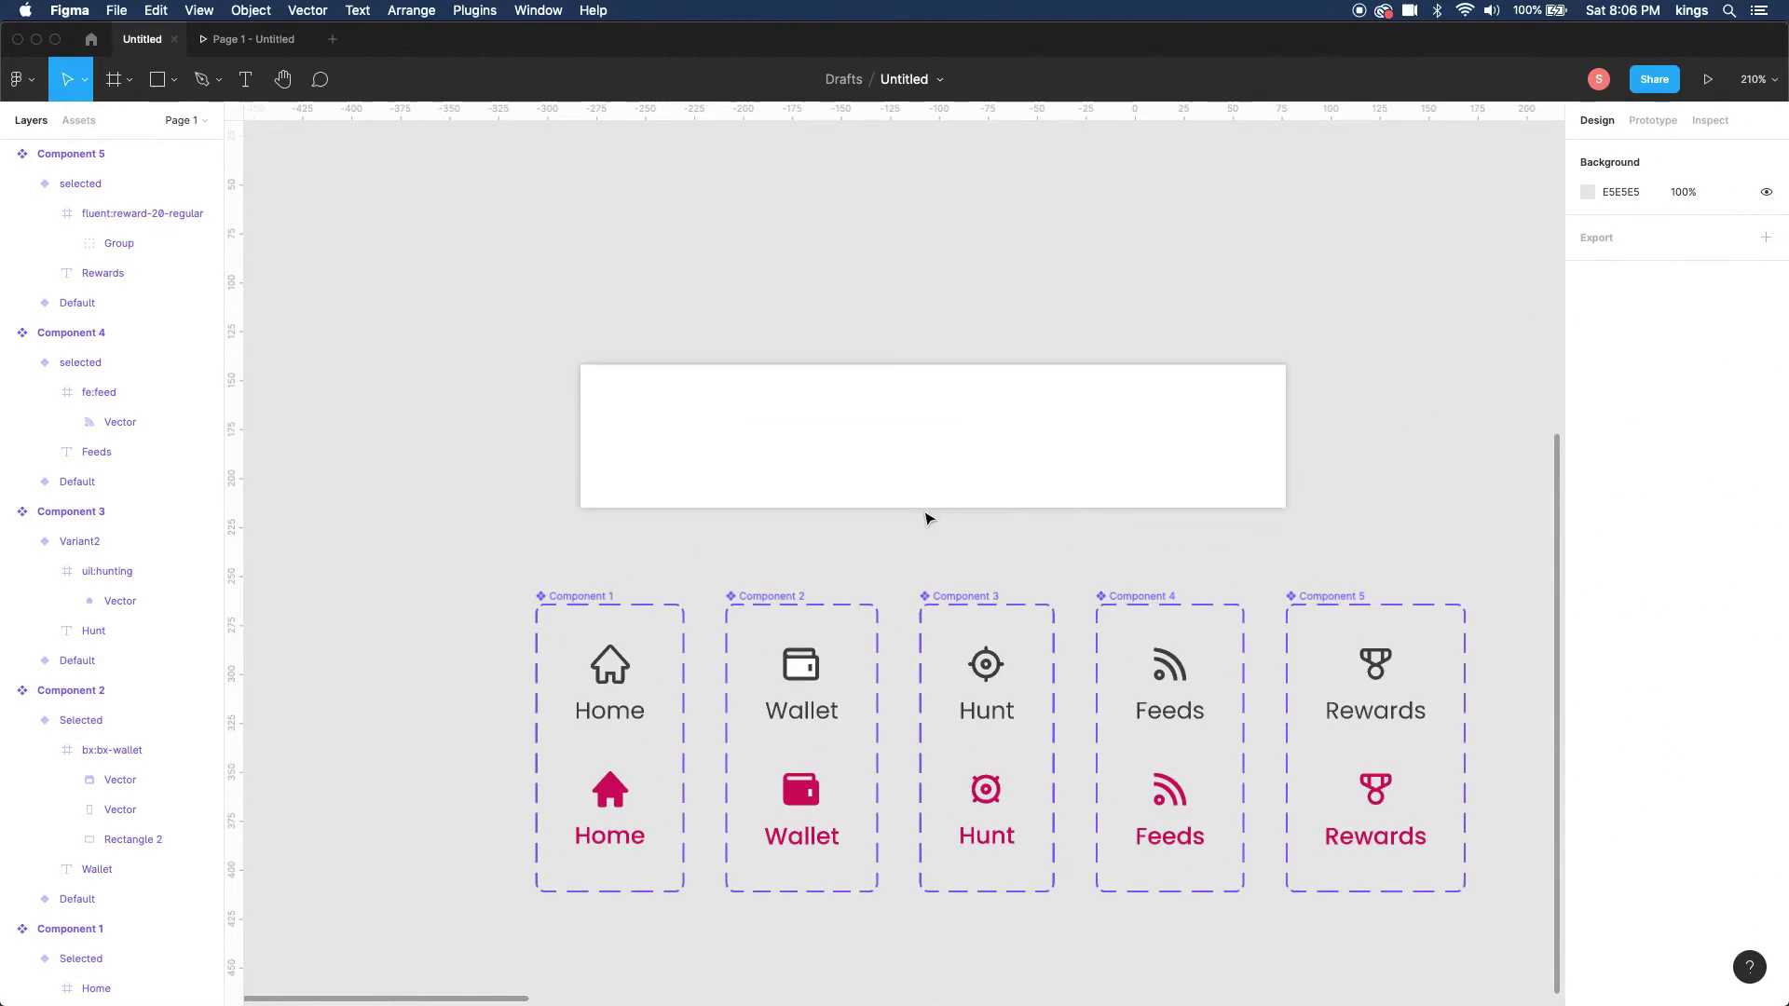
drag(1054, 463, 1091, 419)
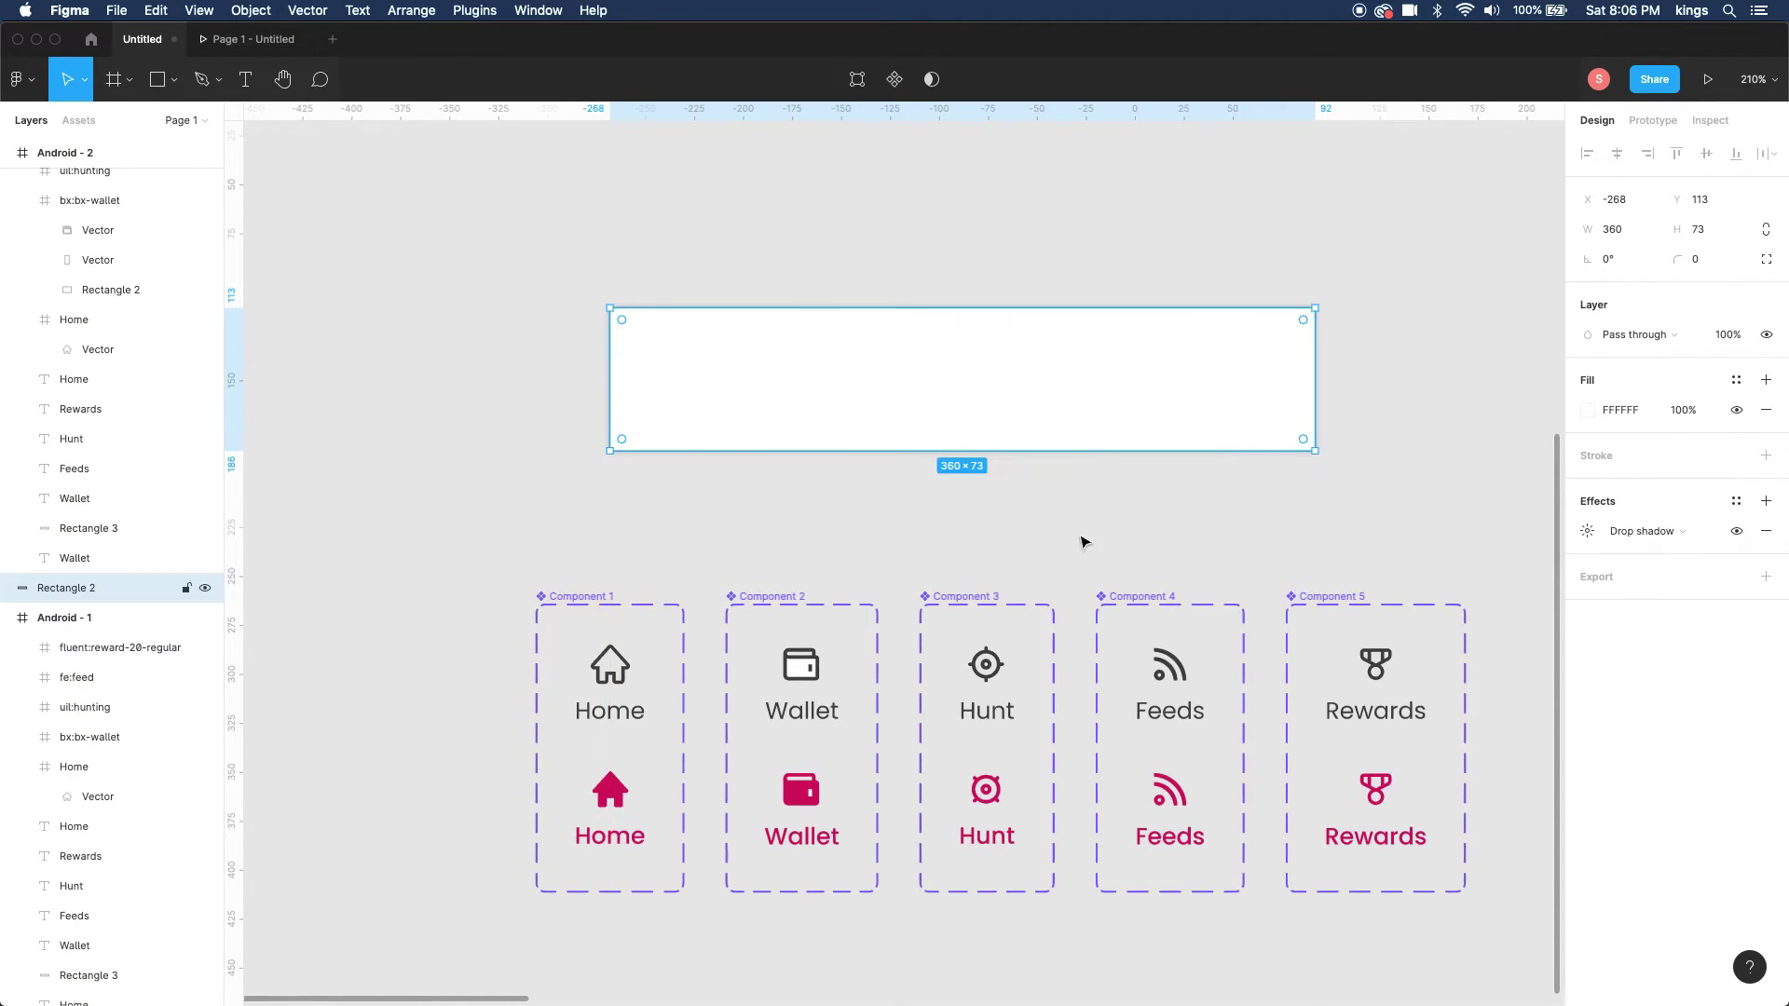
click(1078, 539)
scroll(1081, 541, down, 4)
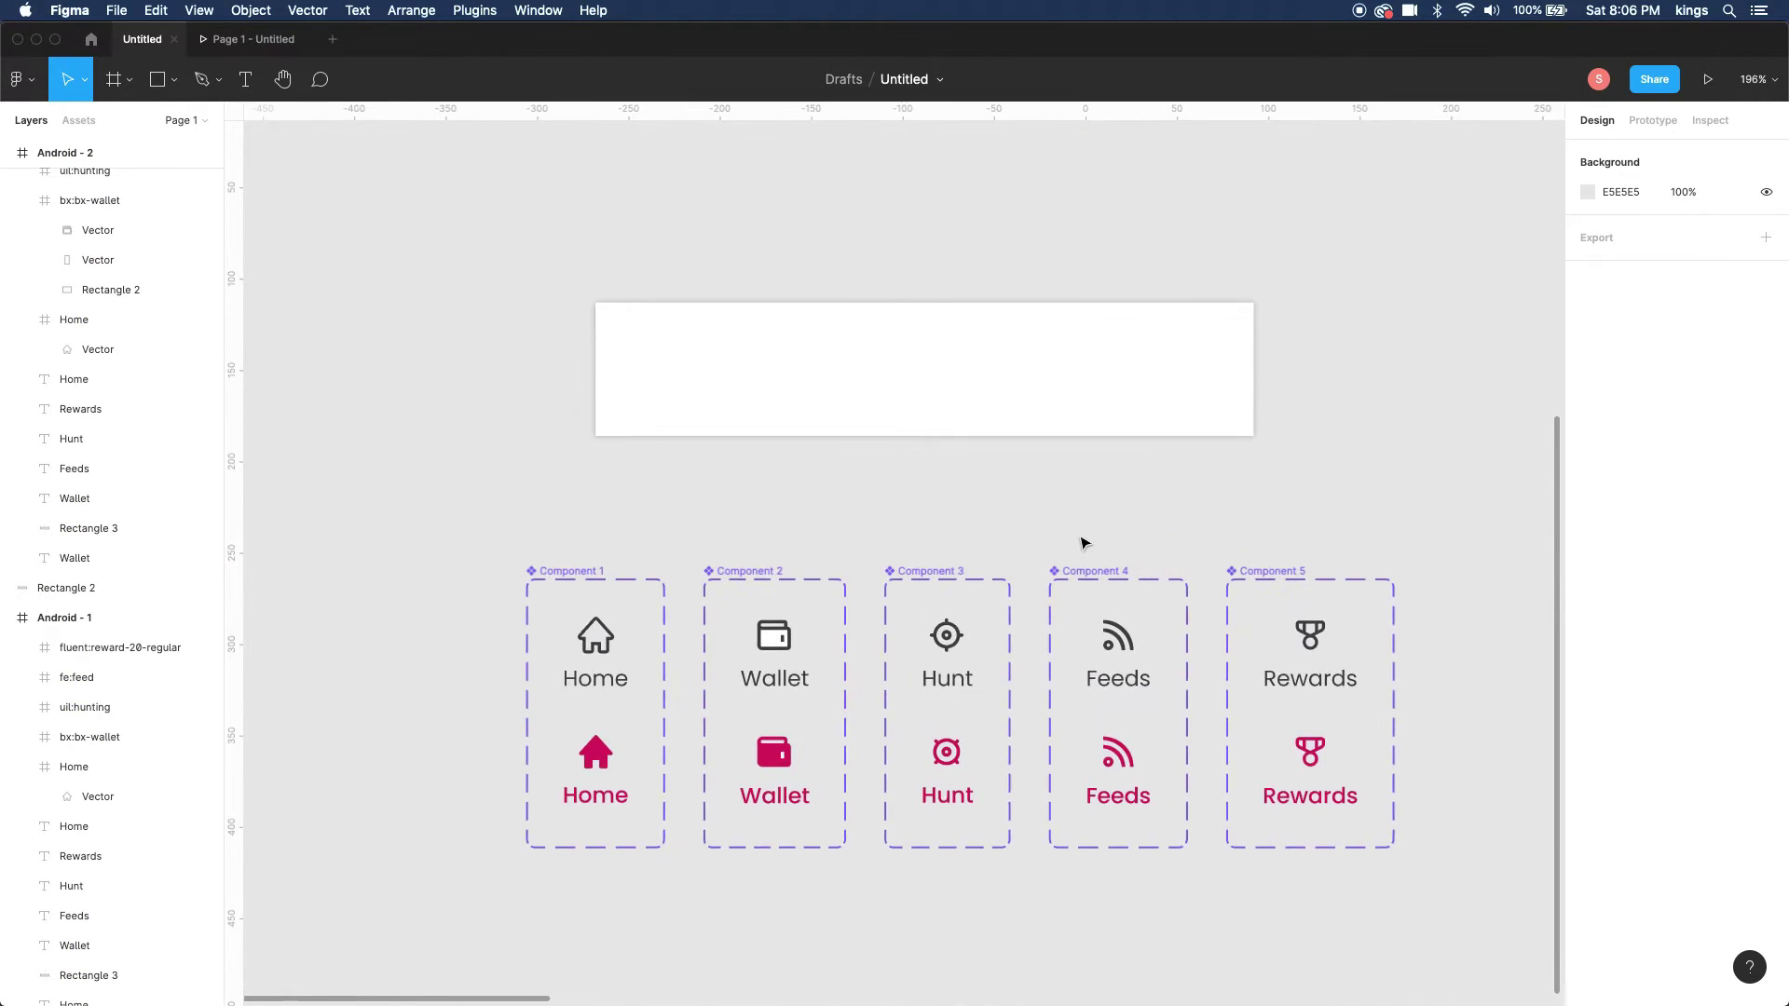
scroll(1082, 536, down, 1)
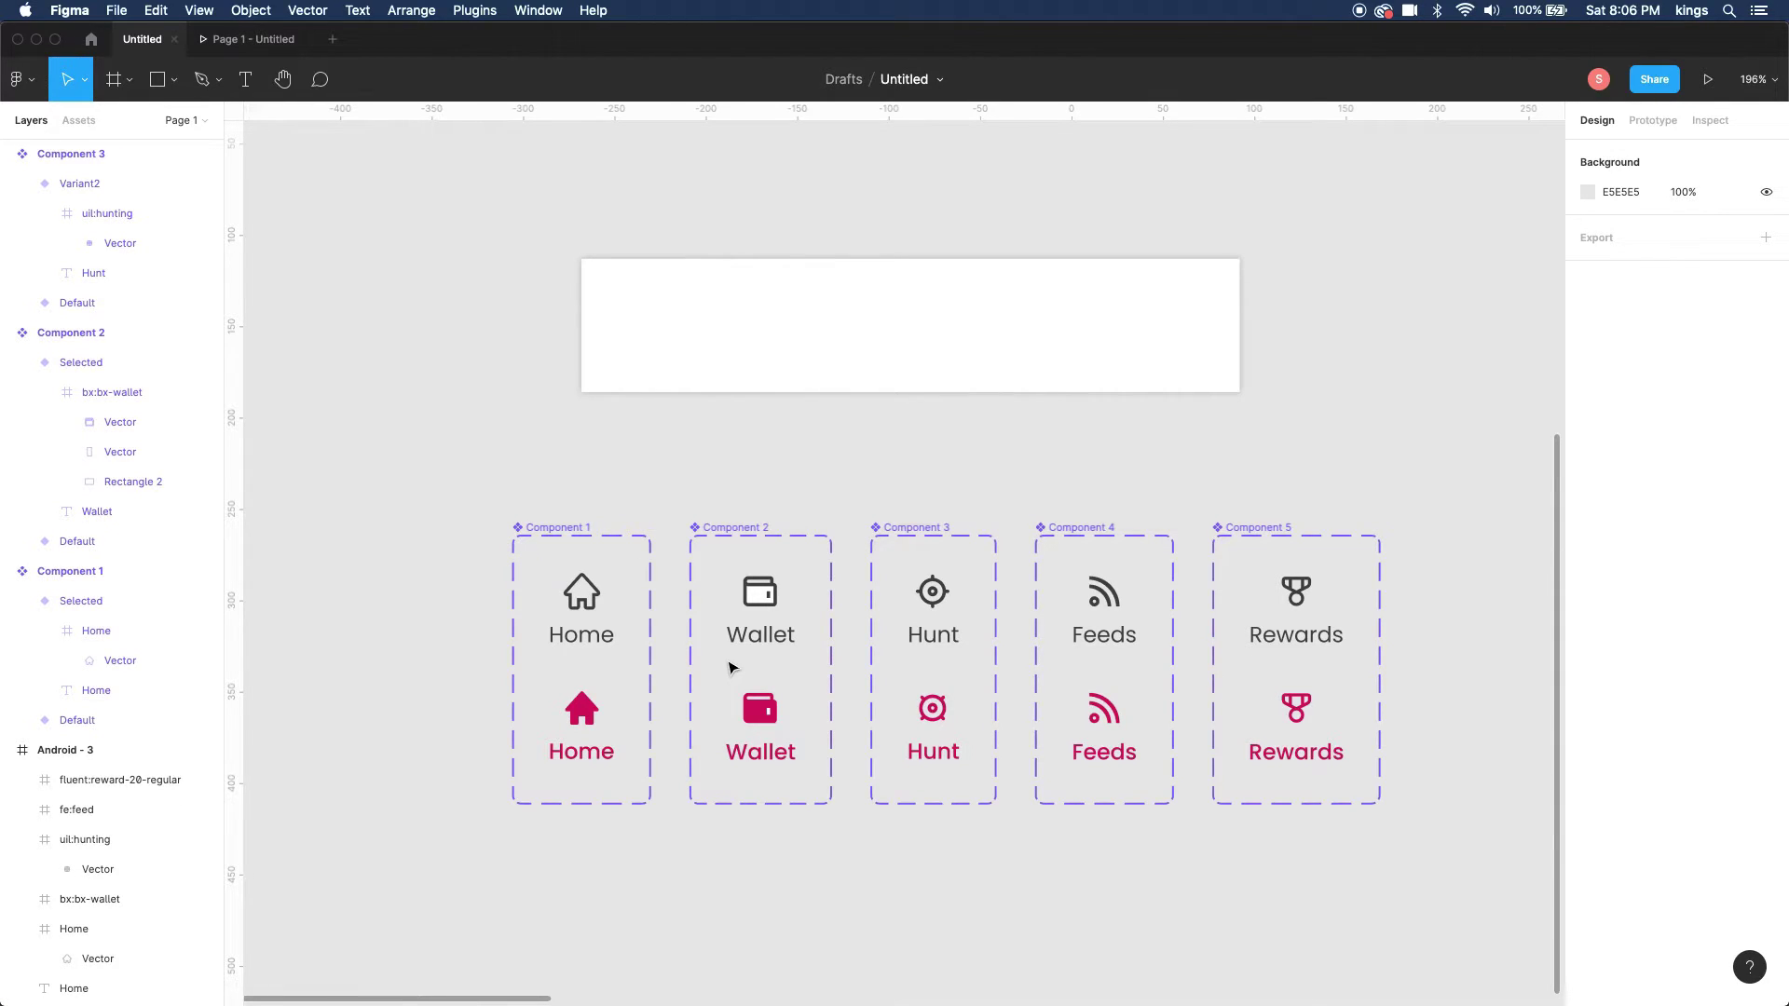
- Place instances of the selected Home tab and the default Wallet, Hunt, Feeds and Rewards tabs in order on the white bar
click(586, 714)
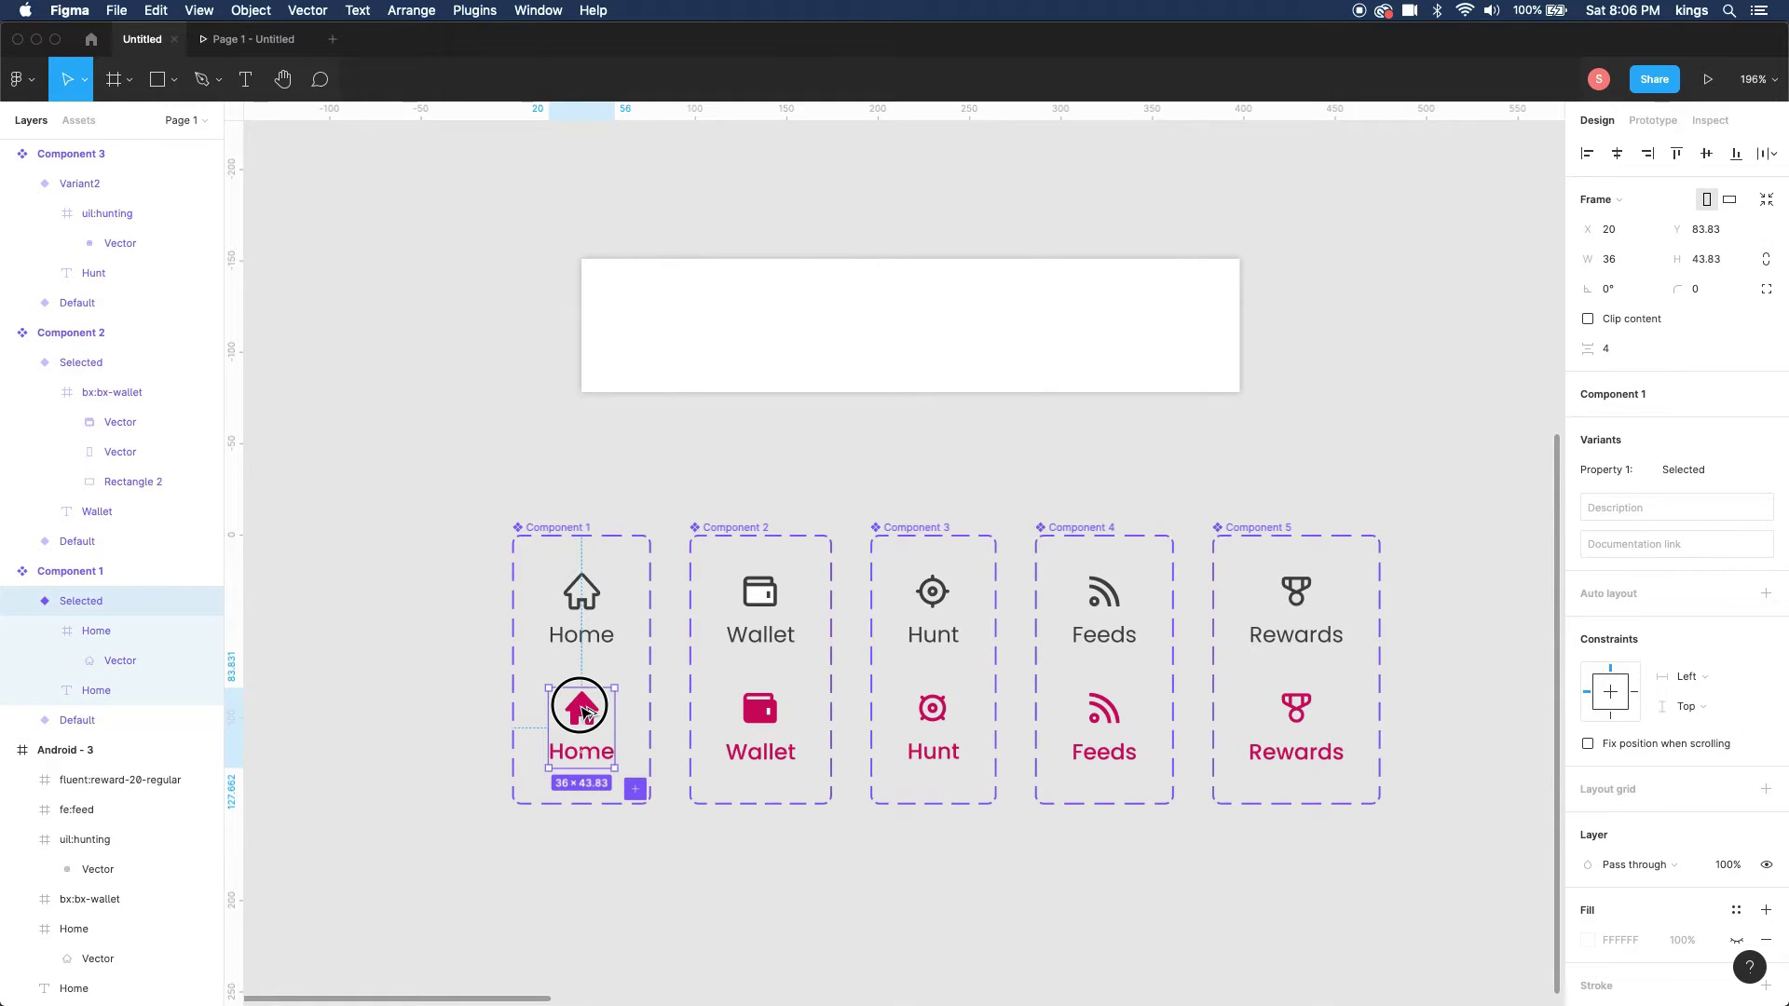
drag(585, 713, 641, 308)
click(759, 580)
drag(759, 580, 739, 307)
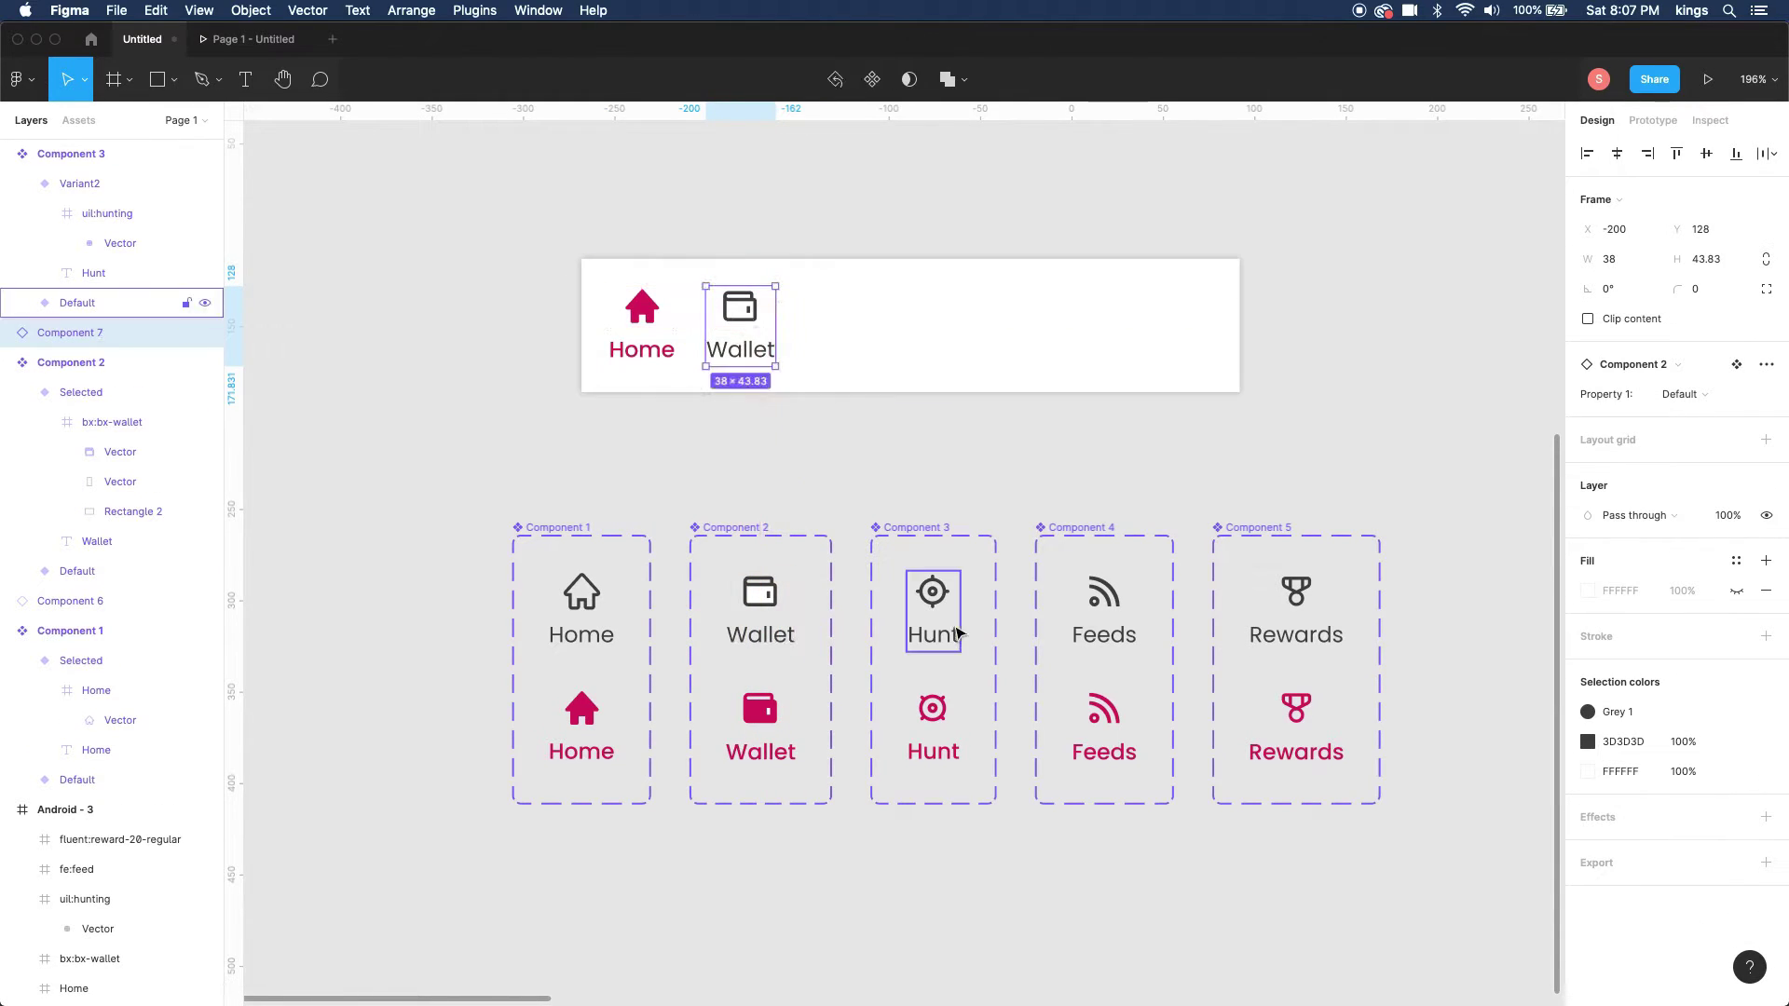
drag(942, 599, 873, 316)
drag(1105, 595, 979, 319)
drag(1296, 596, 1156, 303)
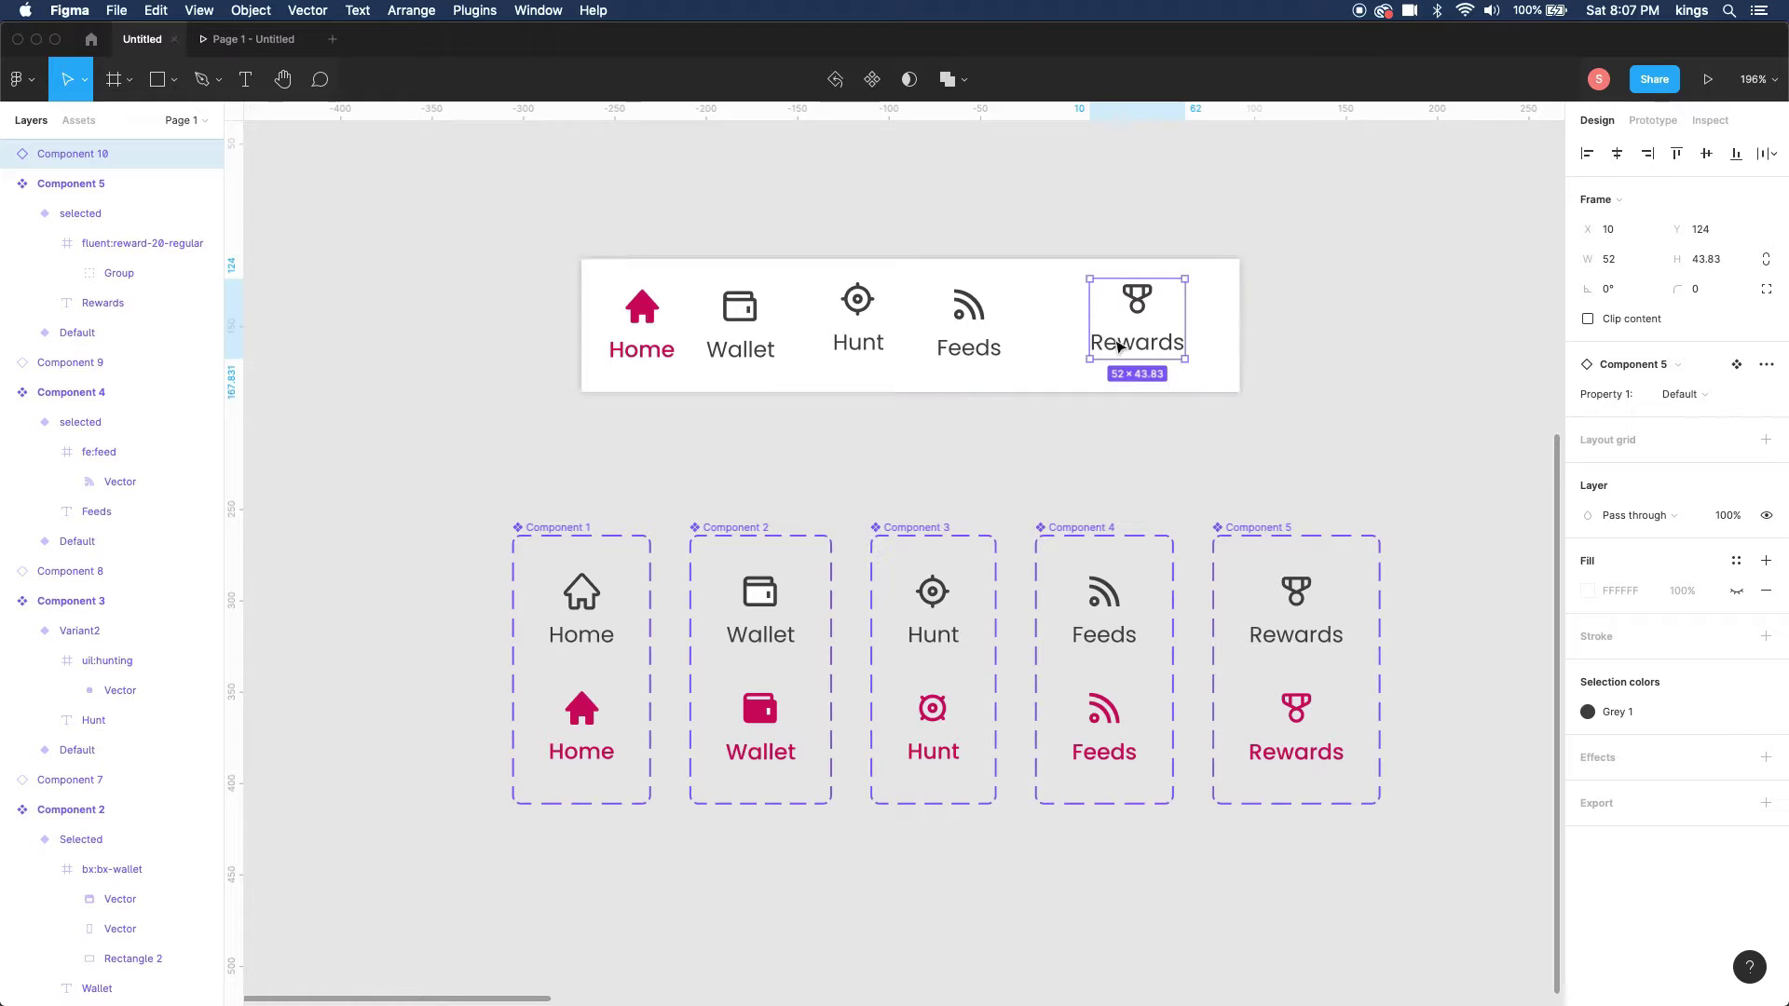
- Distribute the five tab instances horizontally, align their vertical centers, and center the row within the white bar
drag(1414, 395, 762, 369)
shift+click(818, 382)
click(1765, 154)
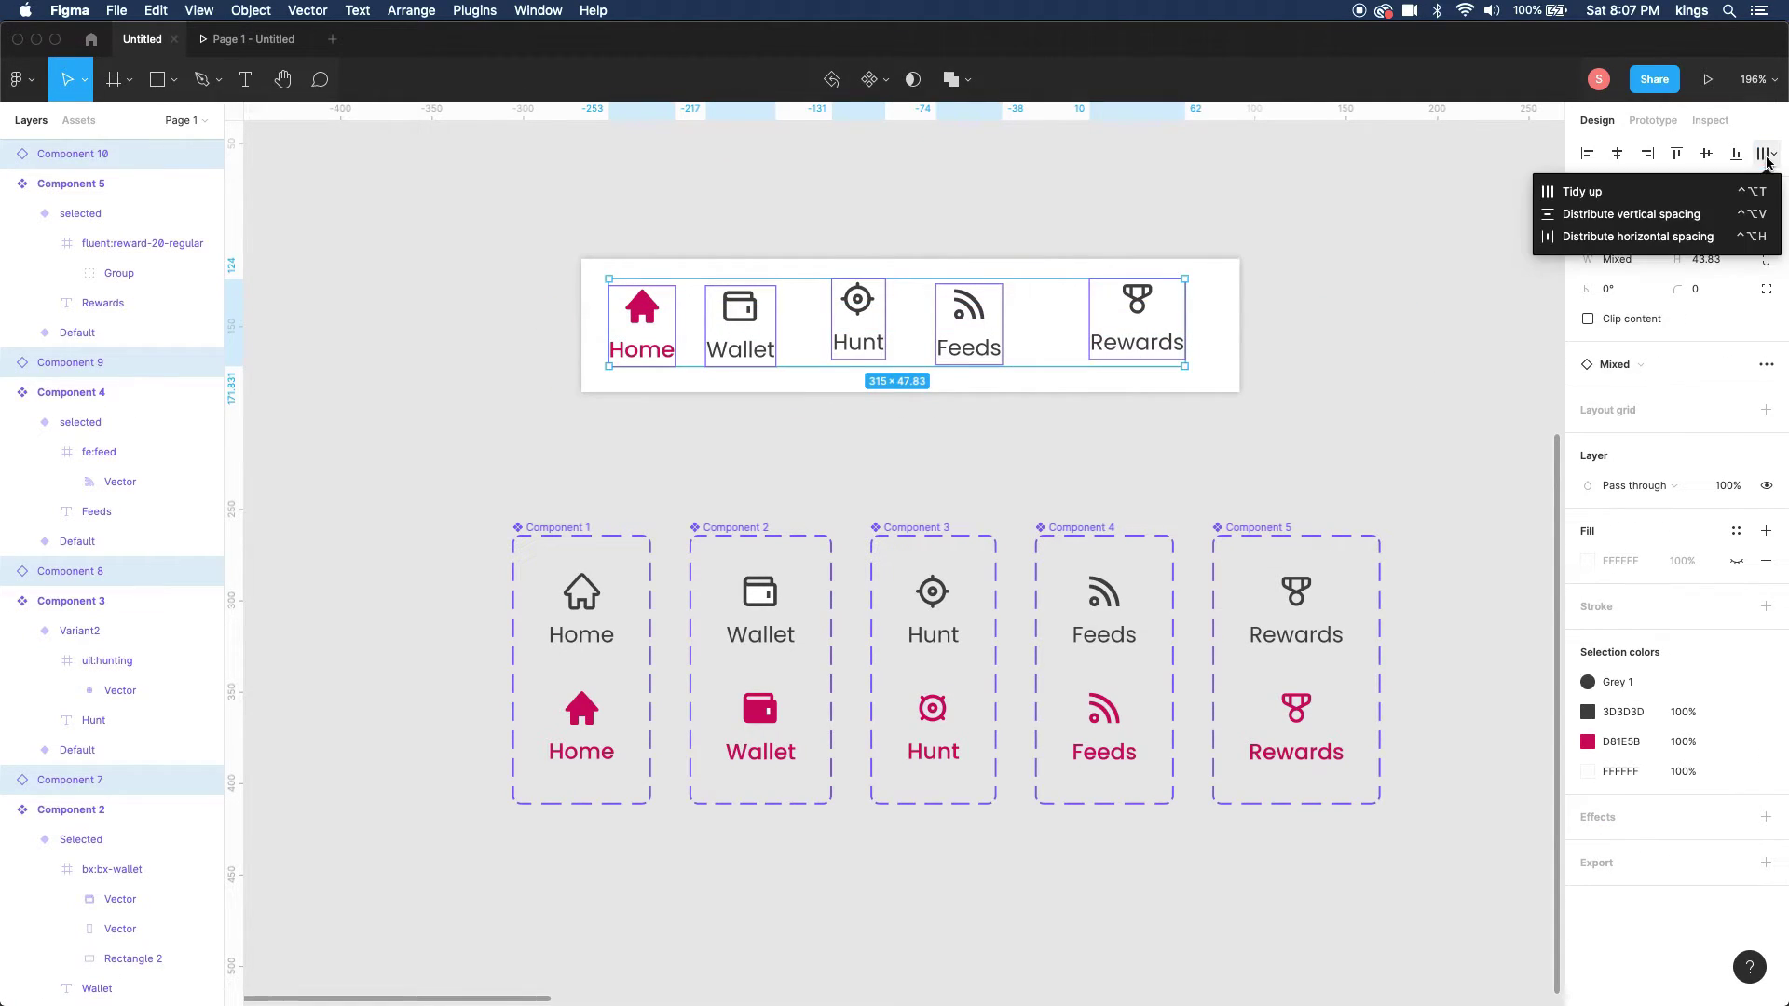
click(1645, 236)
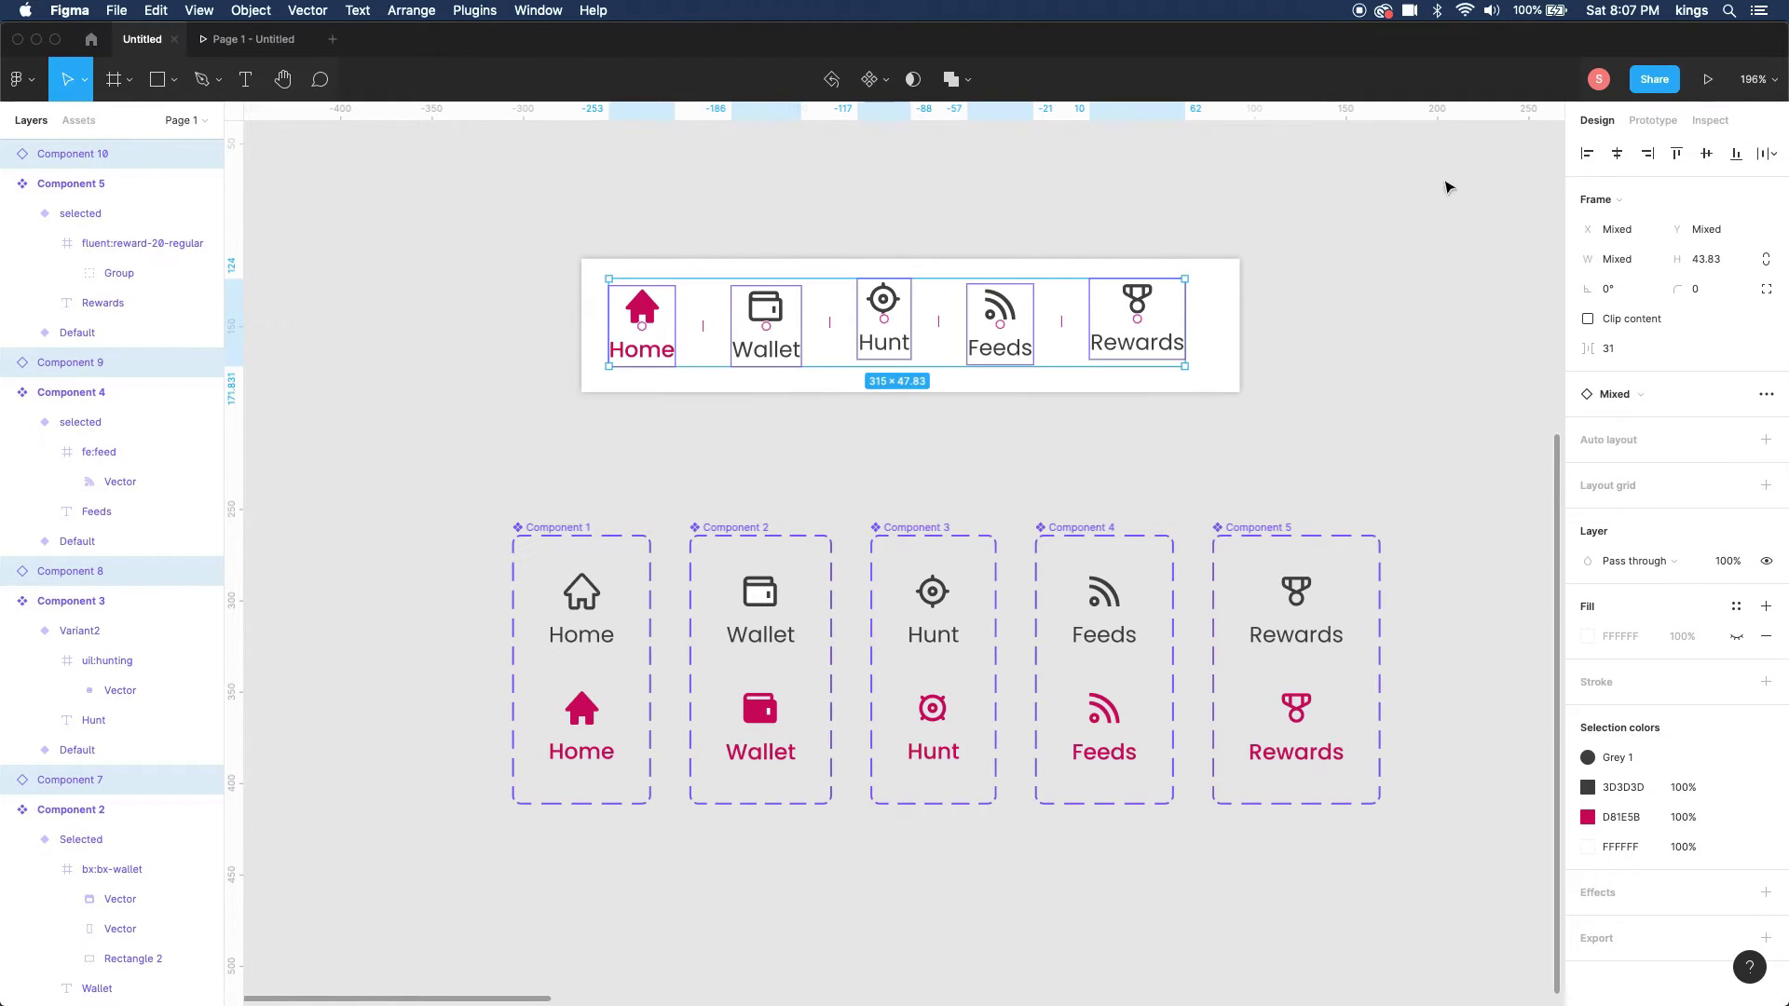
click(1706, 154)
drag(1015, 319, 1031, 343)
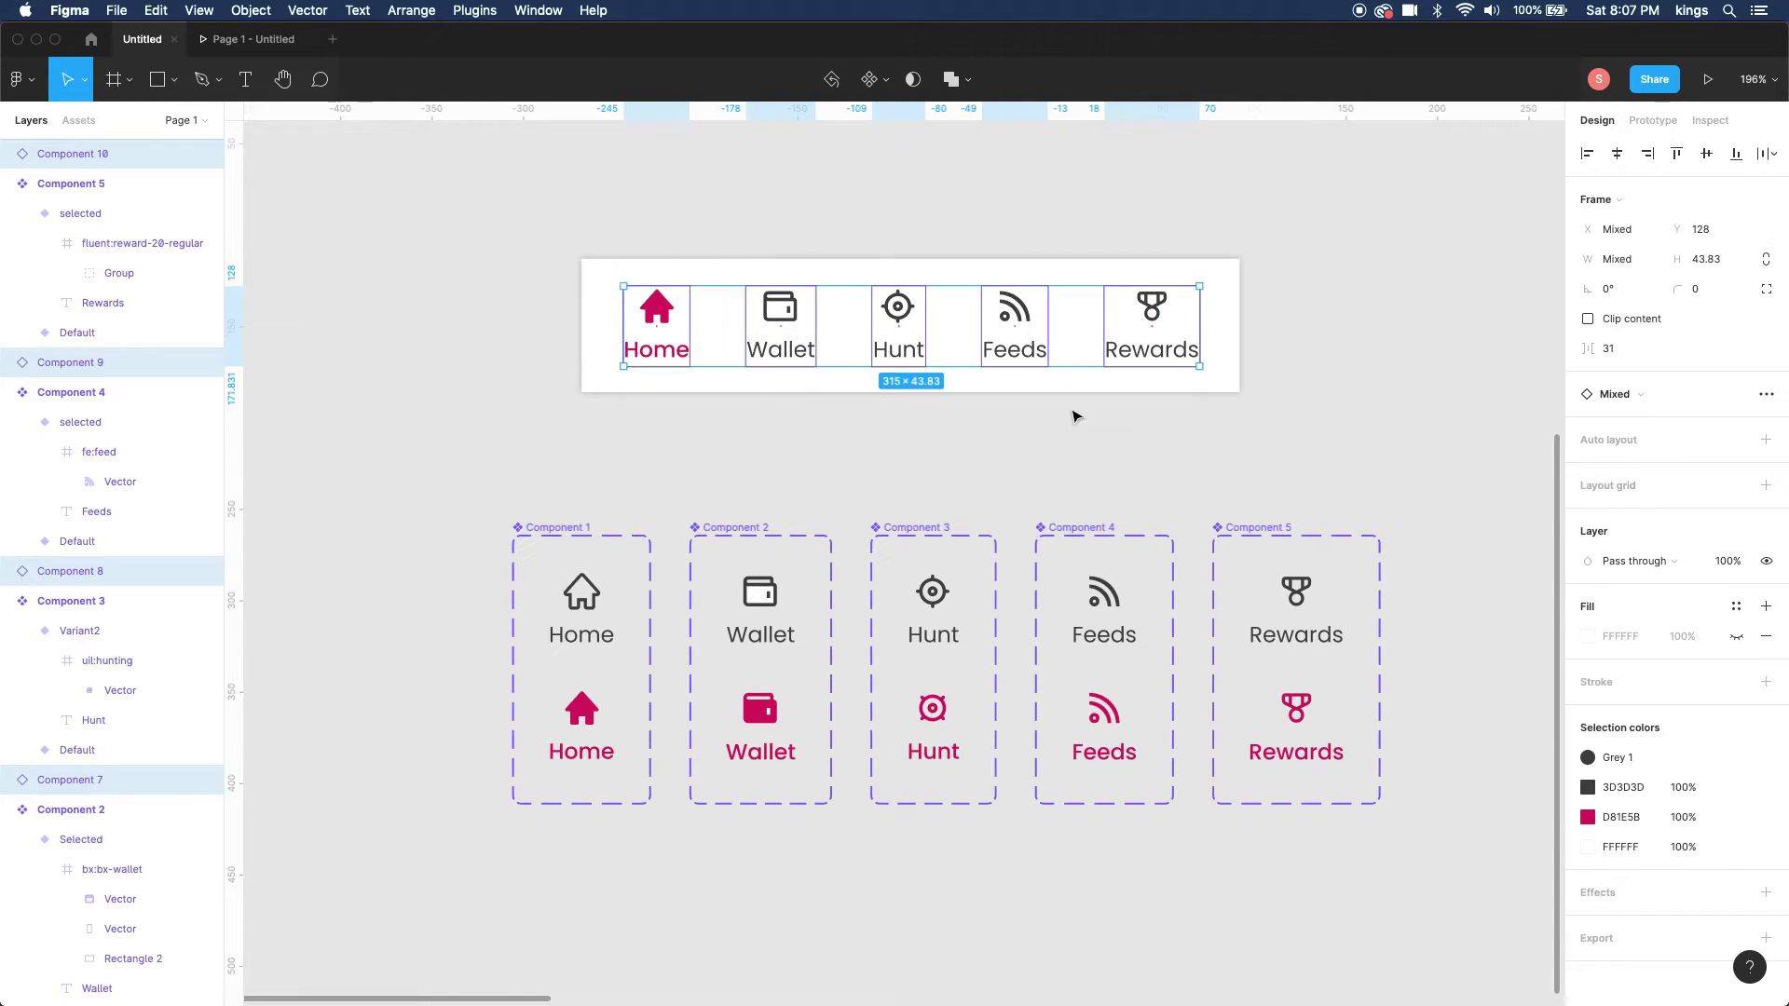
click(1077, 415)
- Turn the white bar and its five tab instances into a single component
scroll(1076, 415, up, 2)
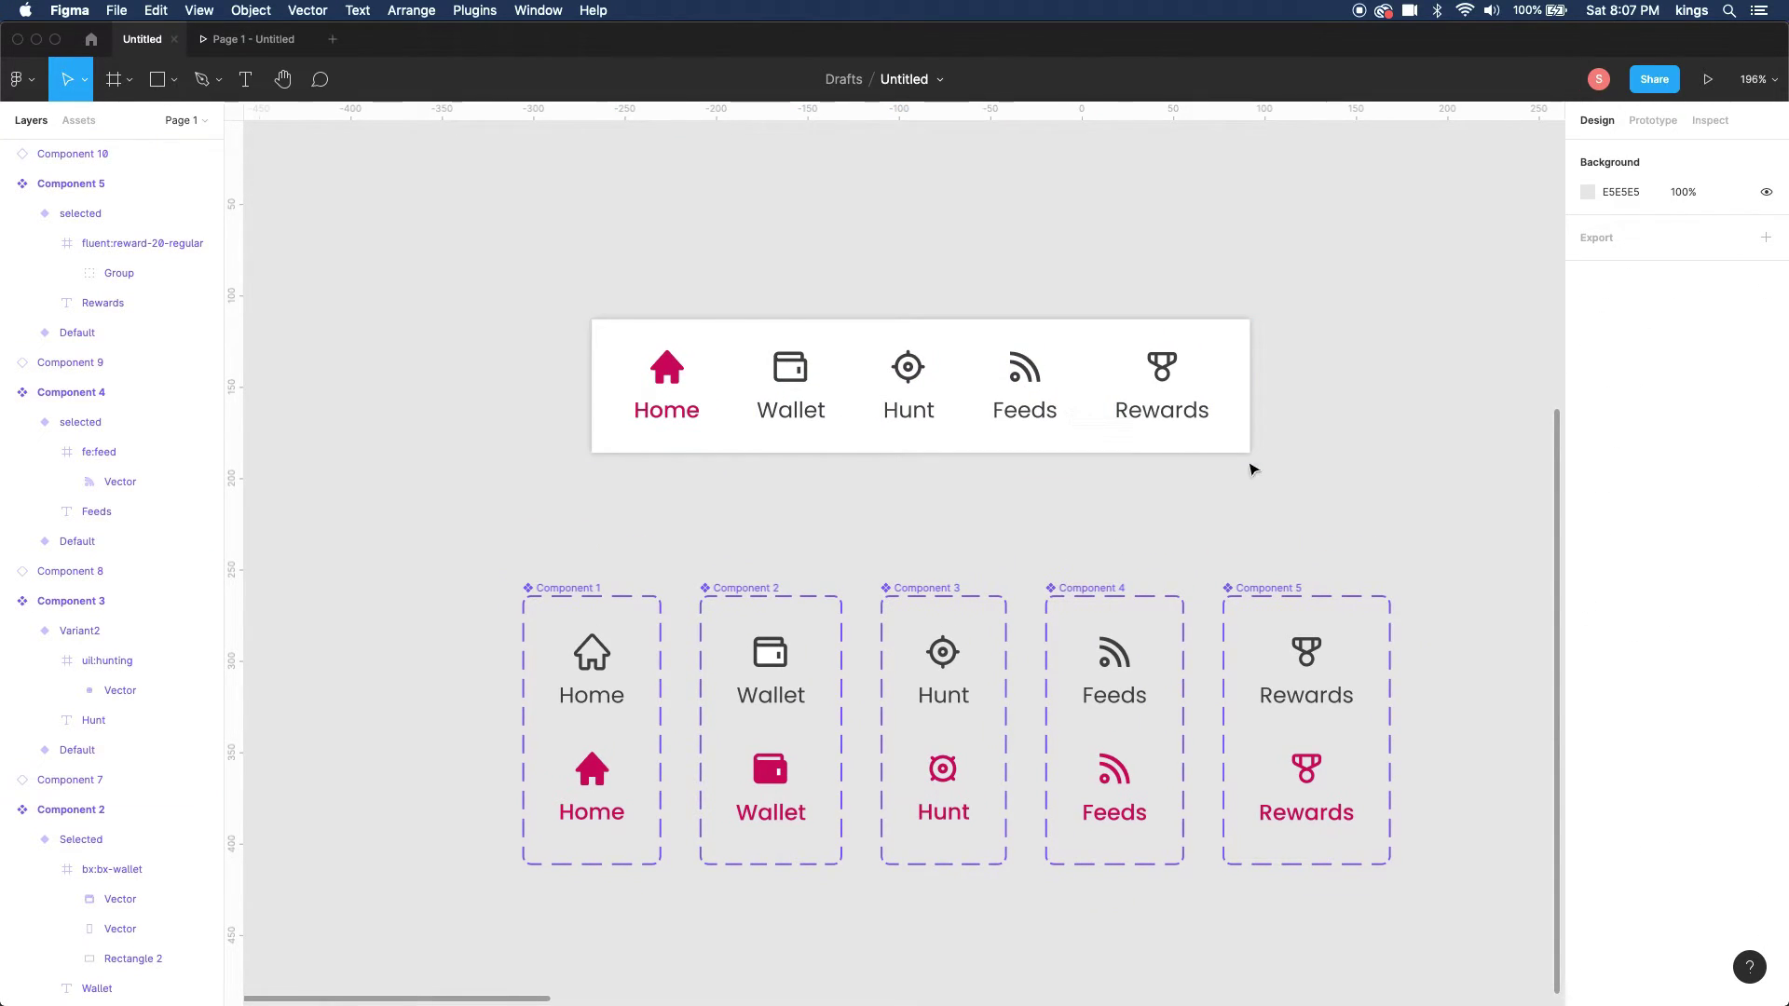
drag(1305, 469, 559, 275)
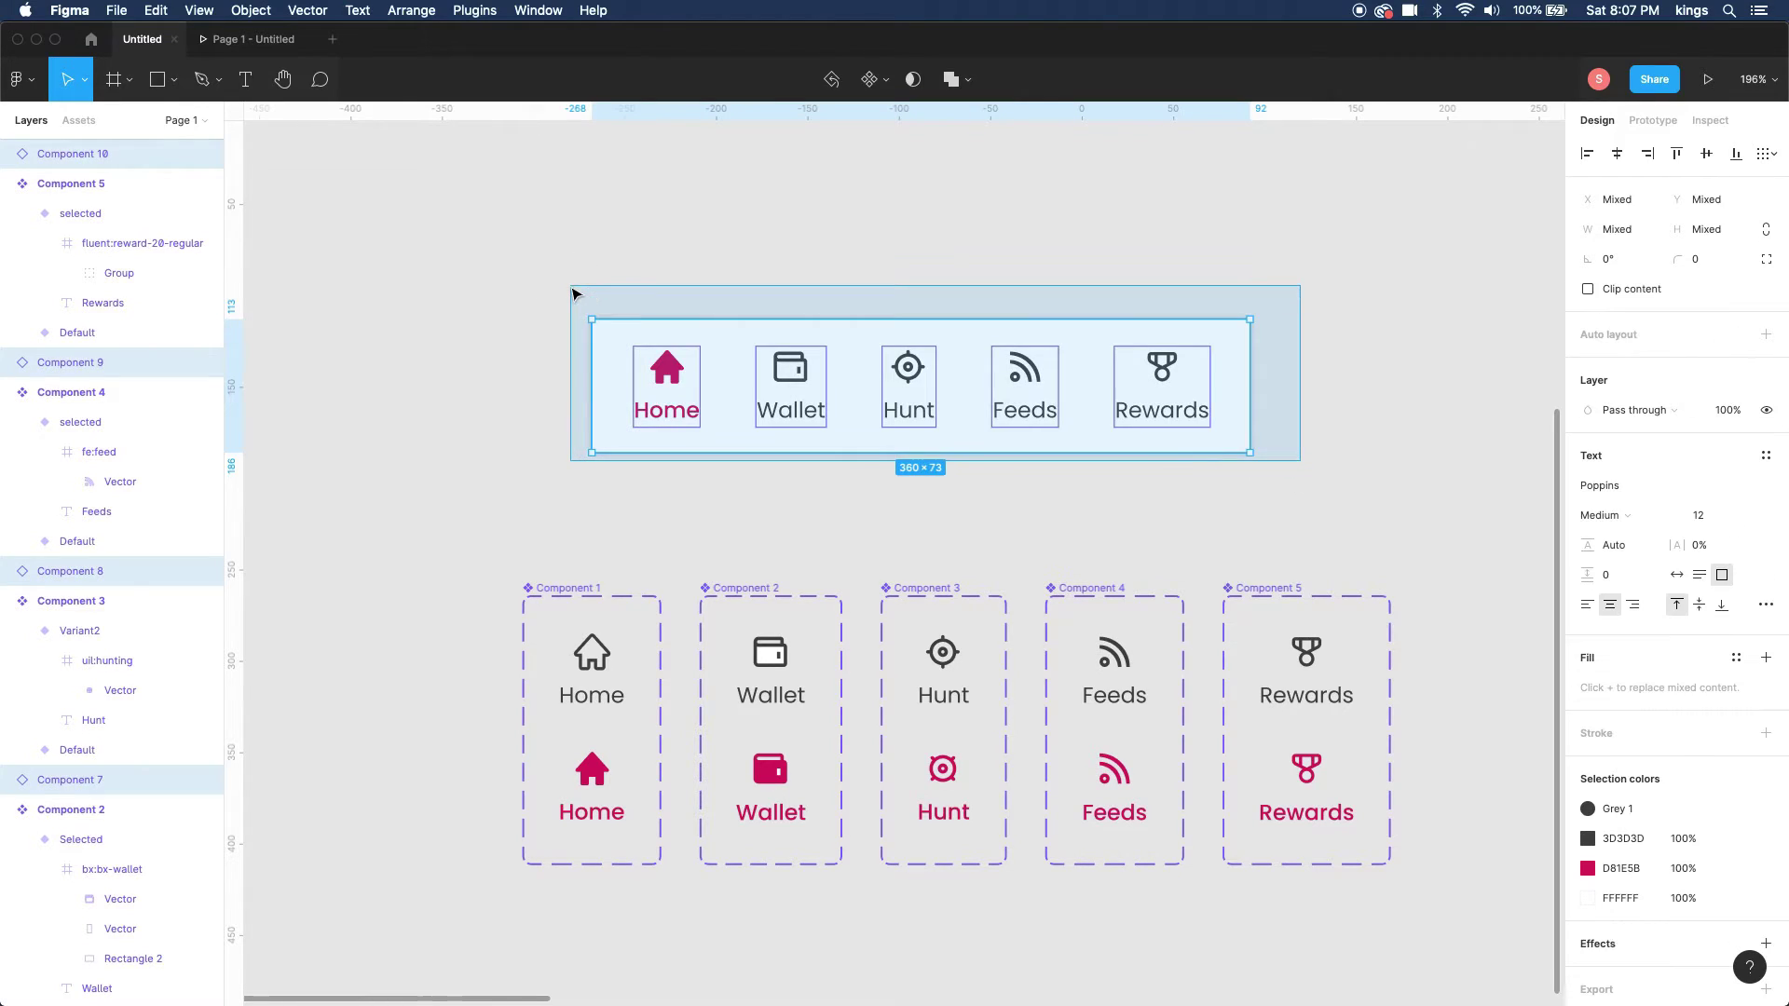
right_click(717, 384)
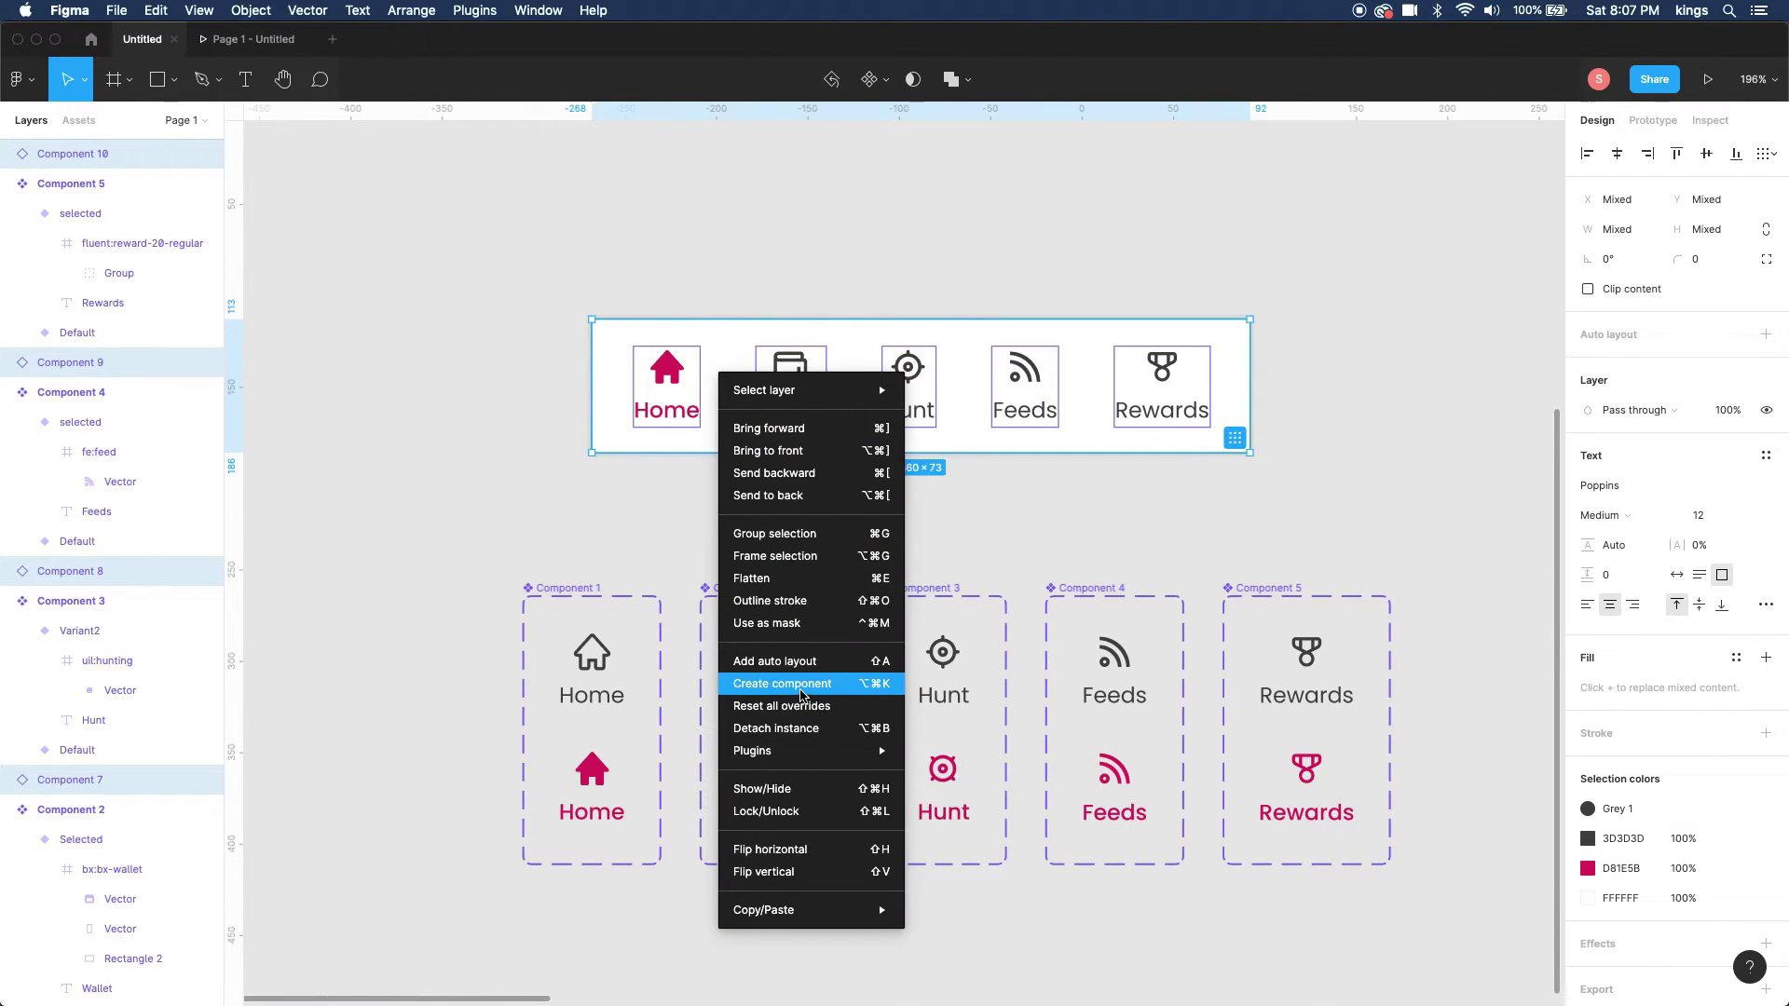
click(801, 684)
scroll(842, 402, down, 4)
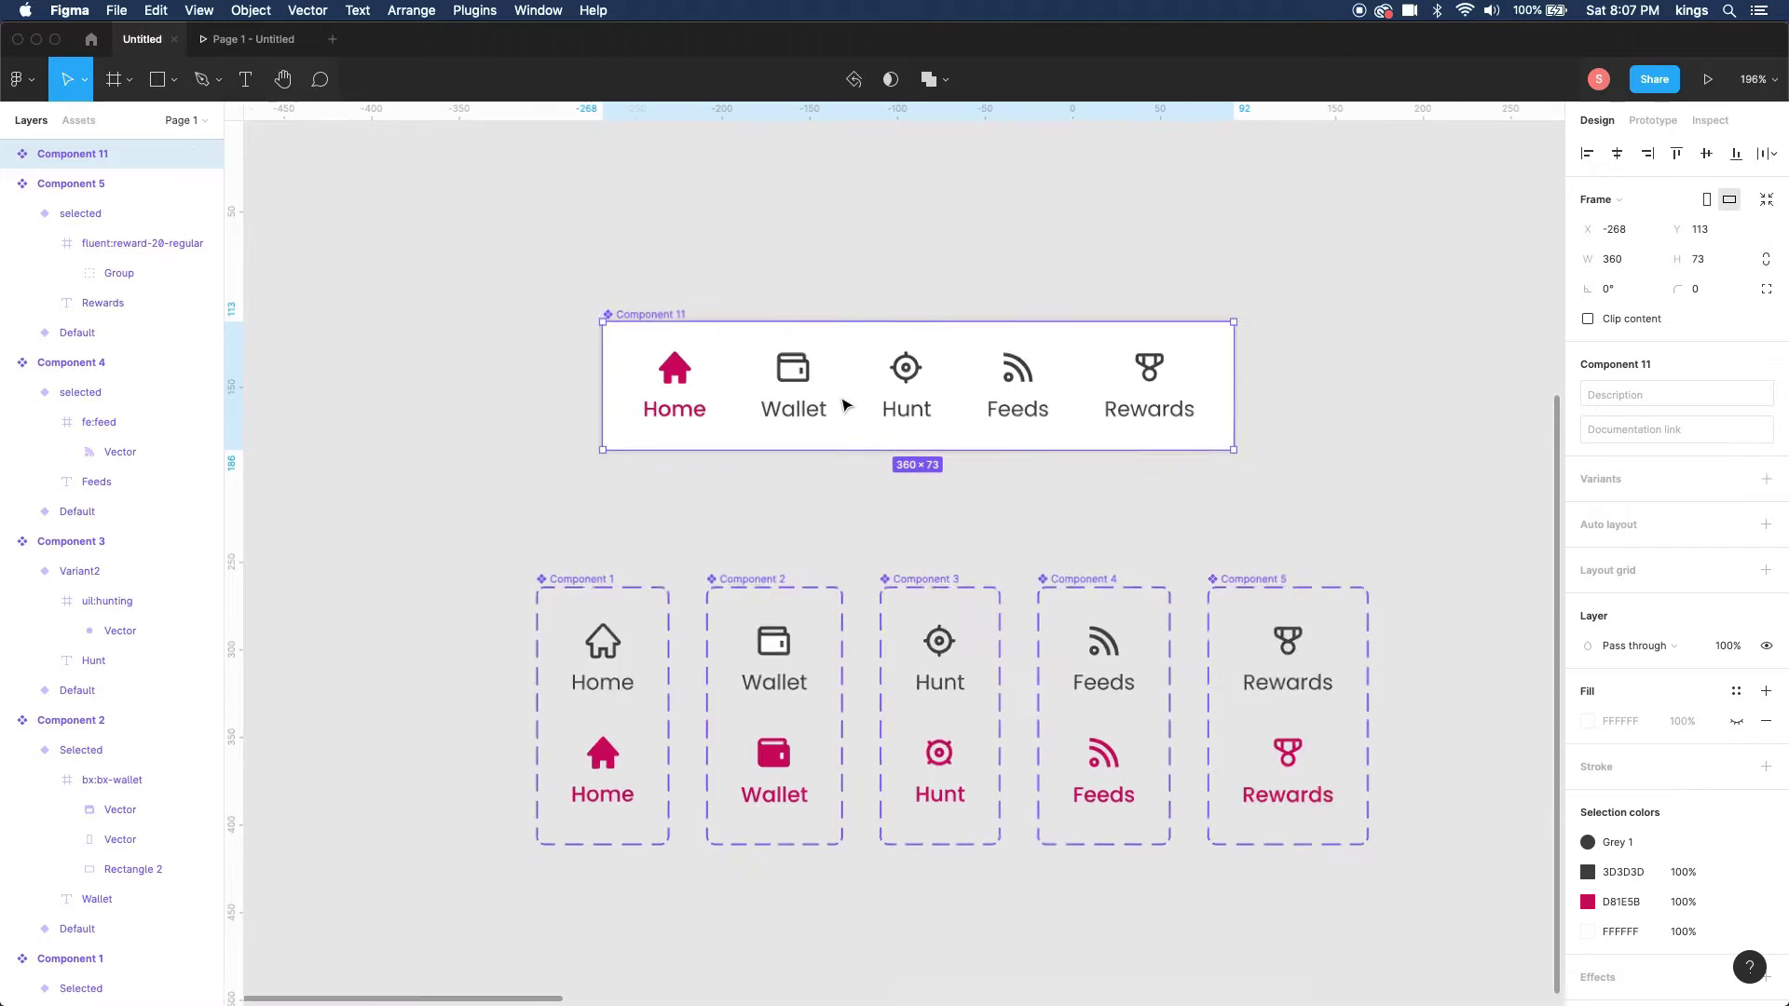
- Move the navigation bar component straight down to Y 453, below the tab component sets
drag(739, 335, 779, 730)
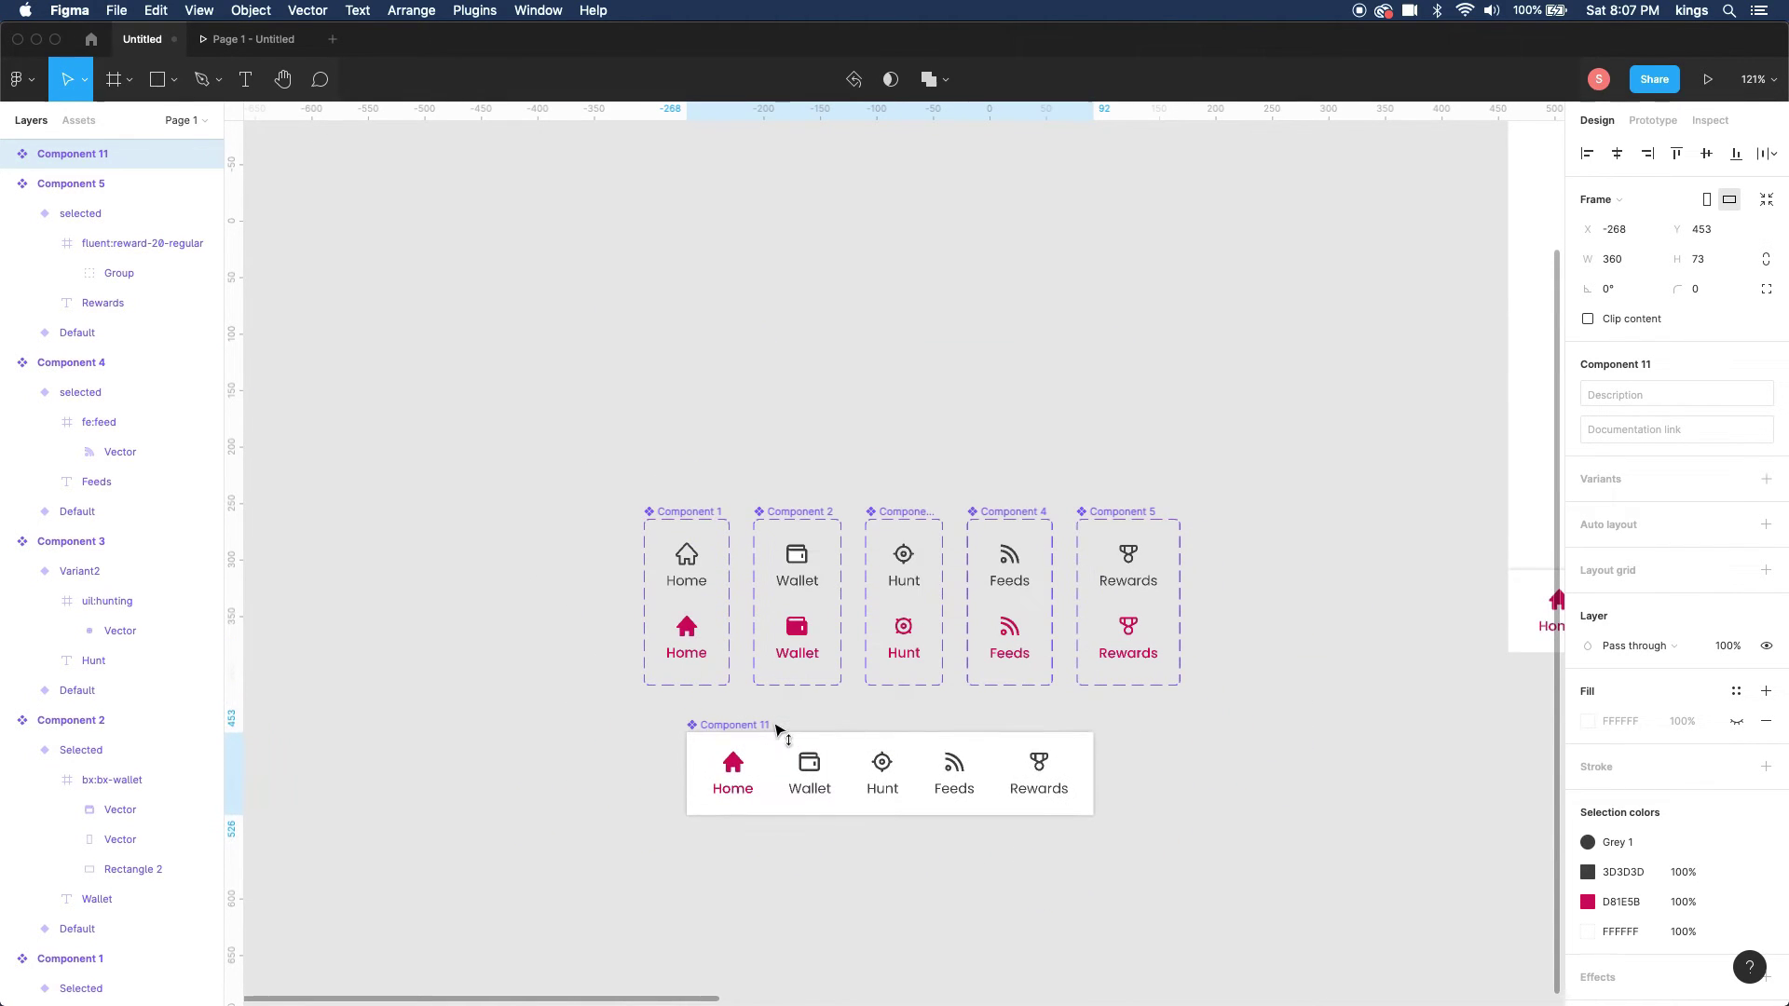
scroll(779, 730, down, 1)
scroll(779, 730, down, 3)
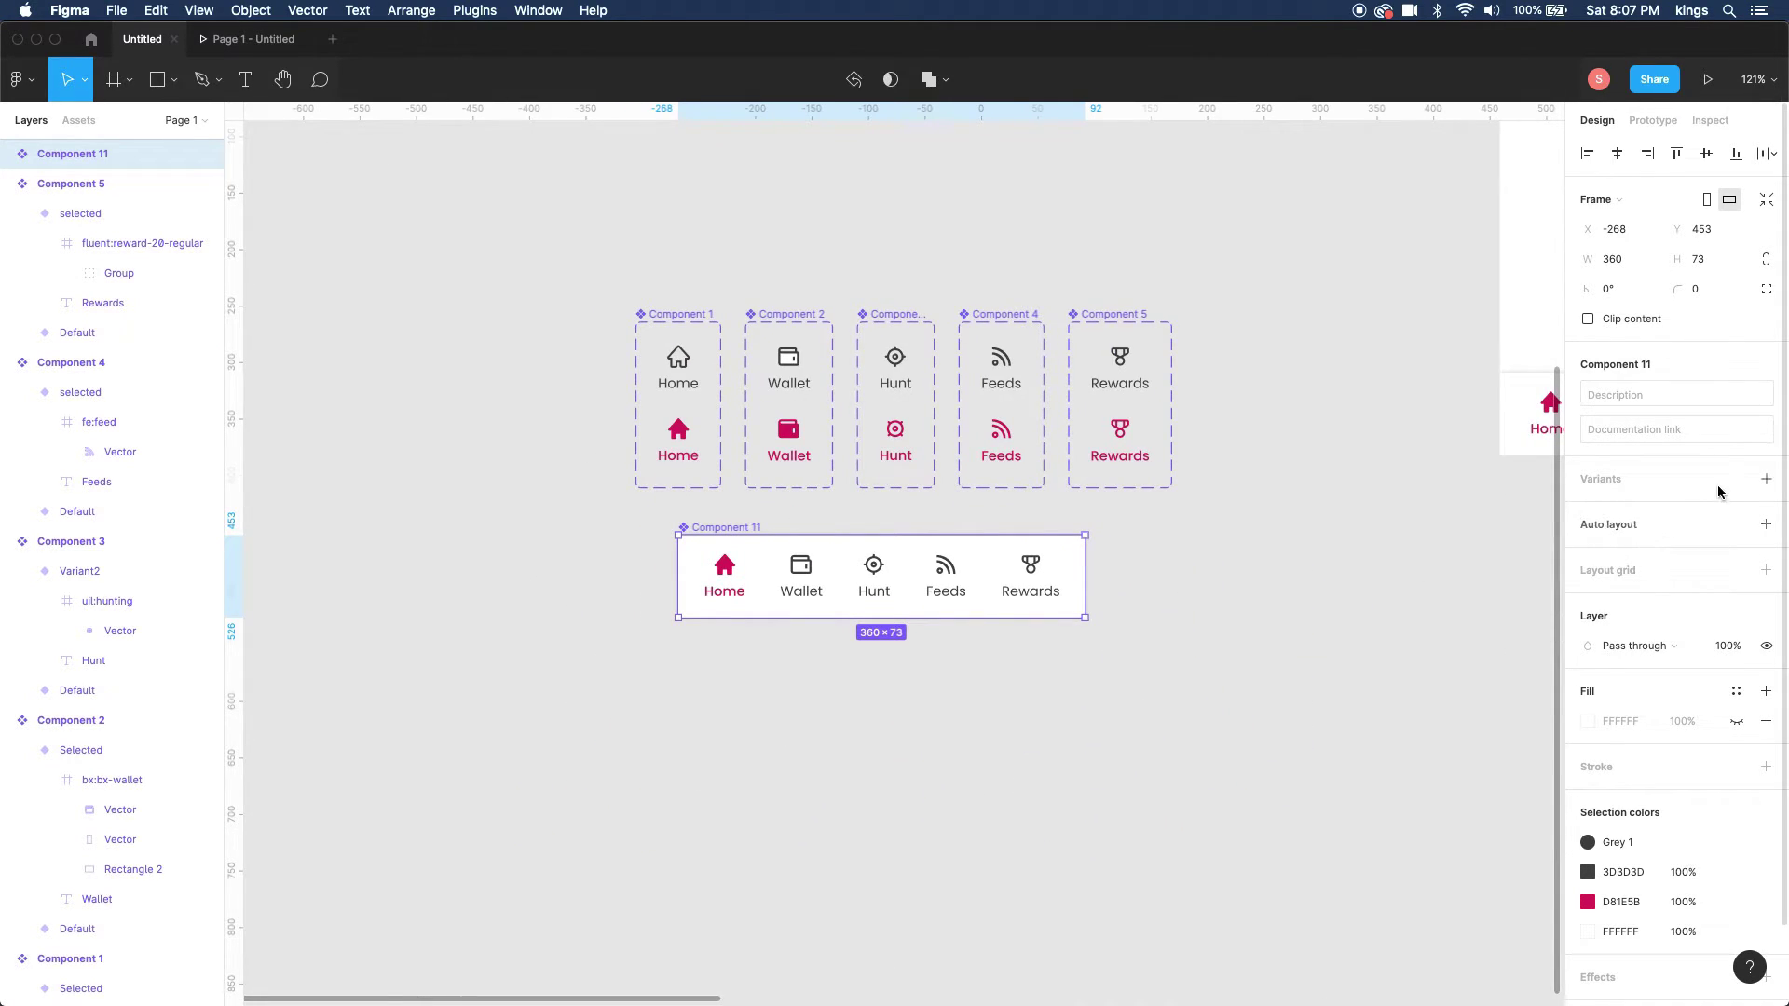
- Add a second variant to the navigation bar component and name it Wallet
scroll(1109, 683, up, 3)
click(1764, 481)
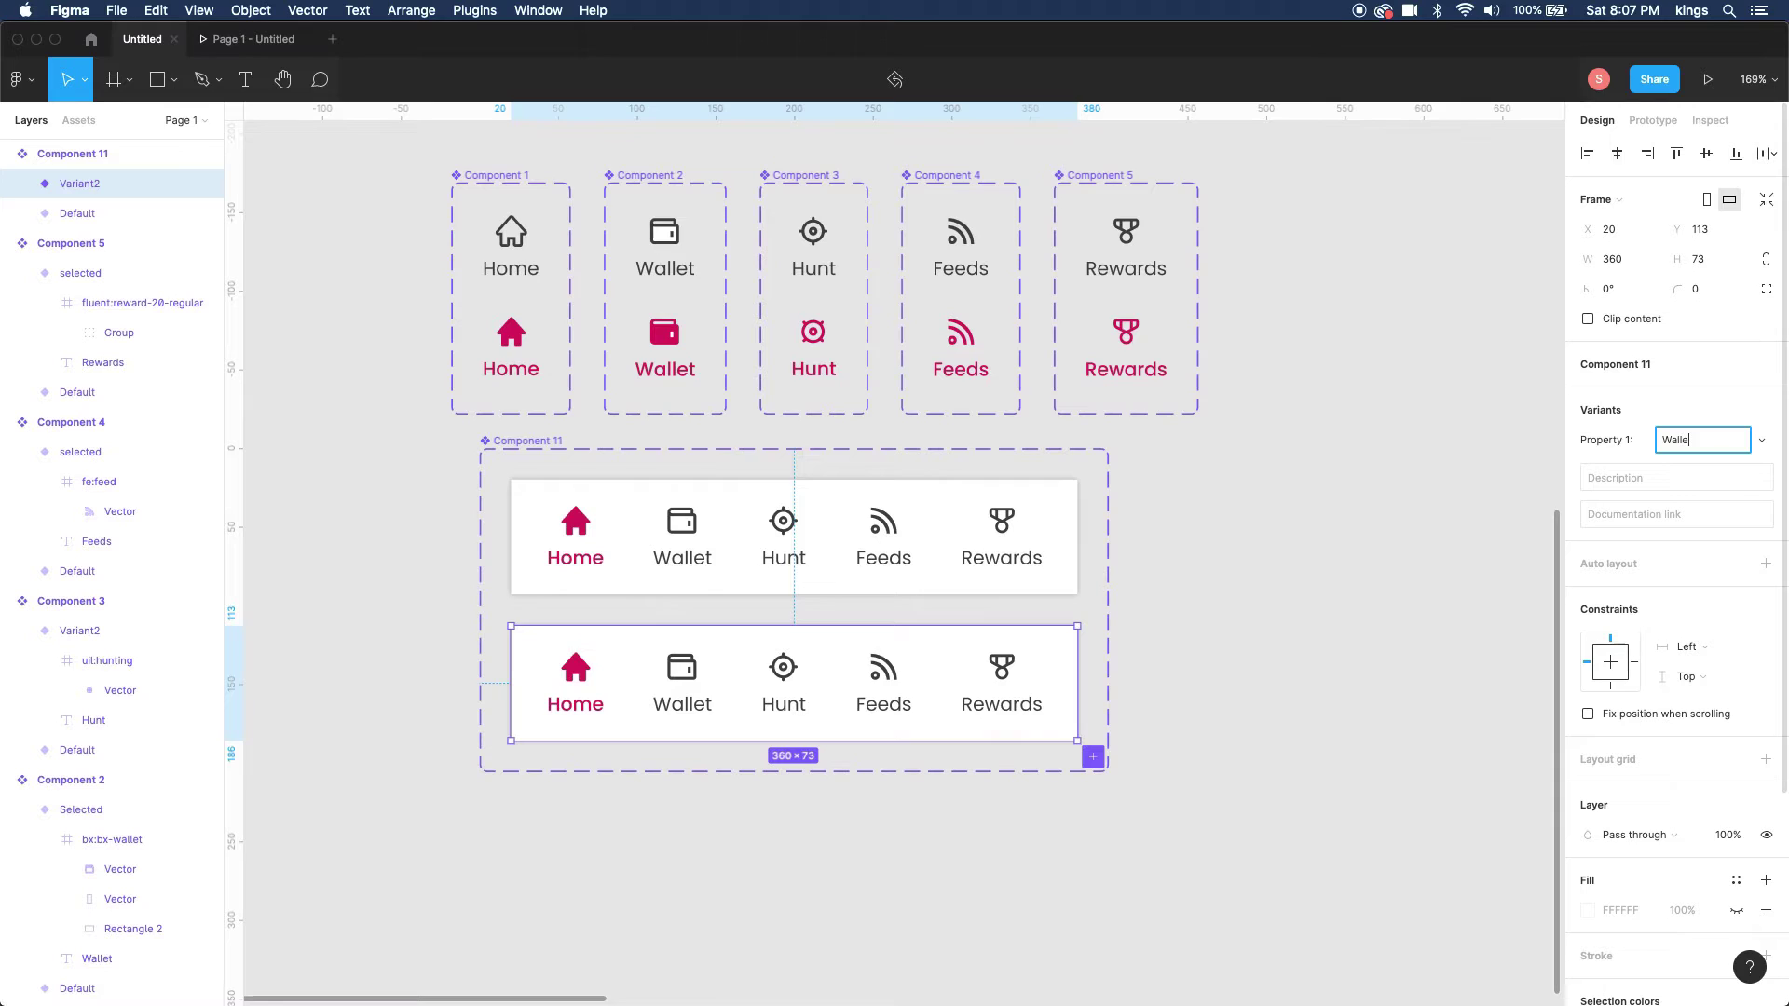
text(Wallet)
key(Return)
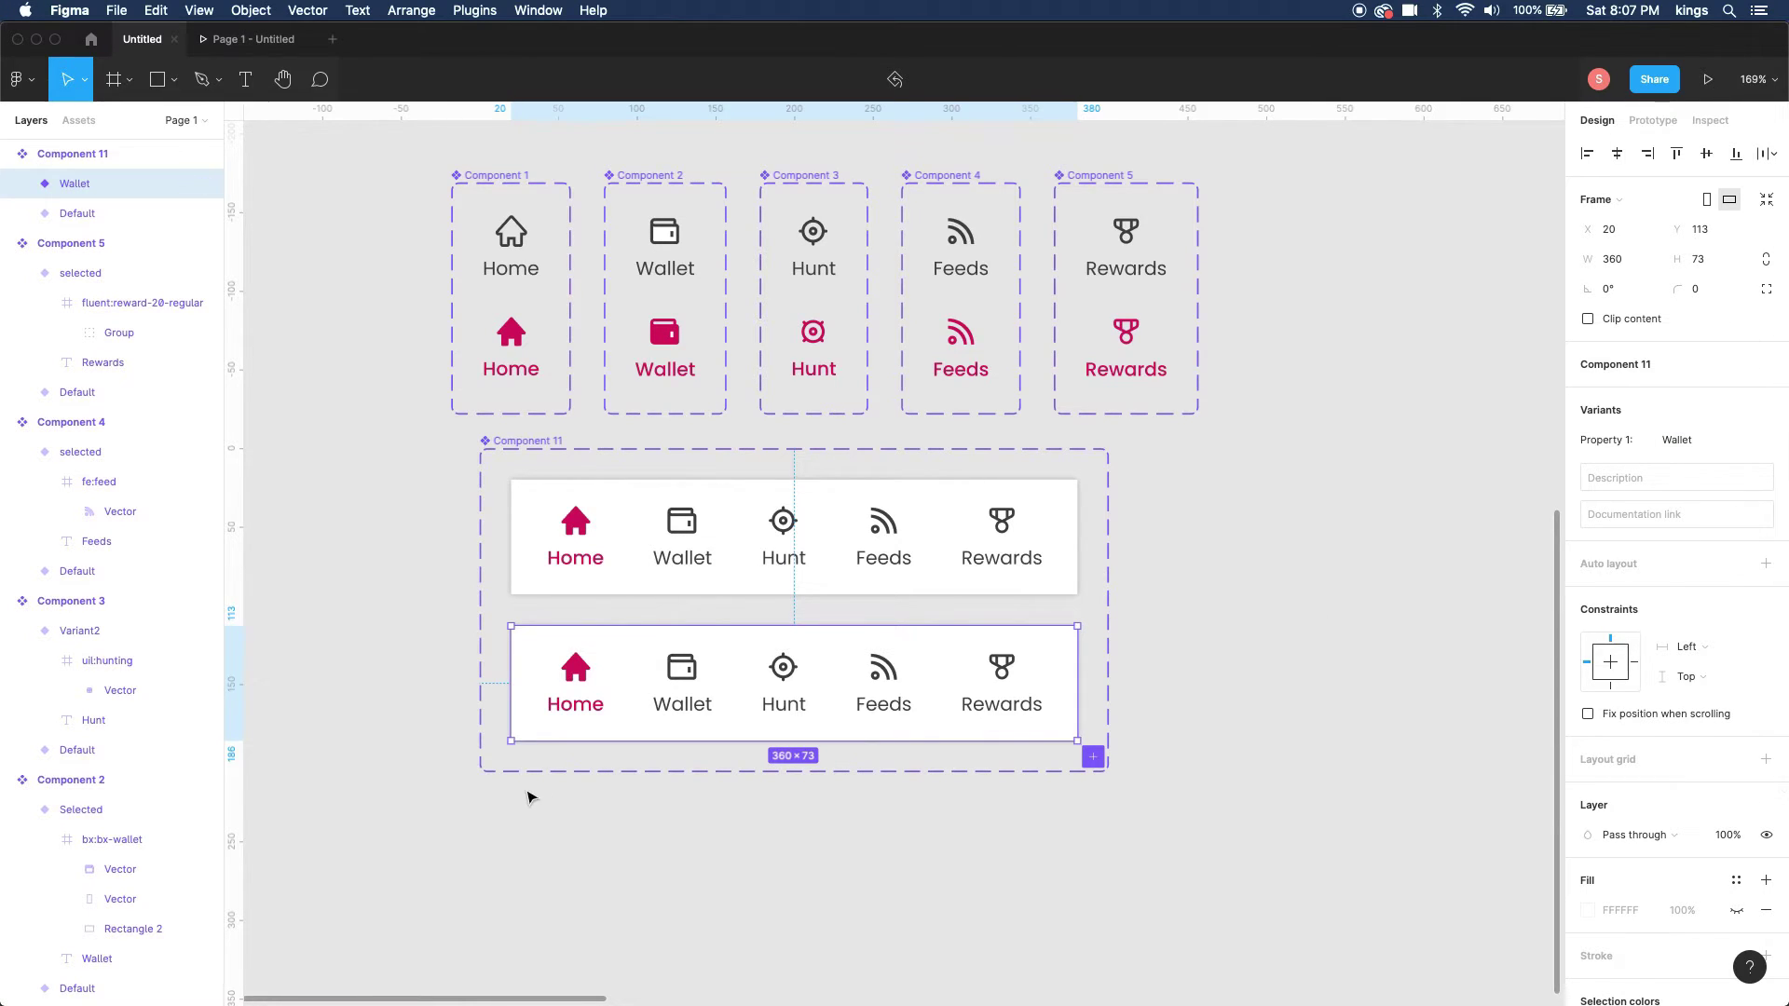
- In the Wallet variant, switch the Wallet tab to Selected and the Home tab to Default
click(694, 679)
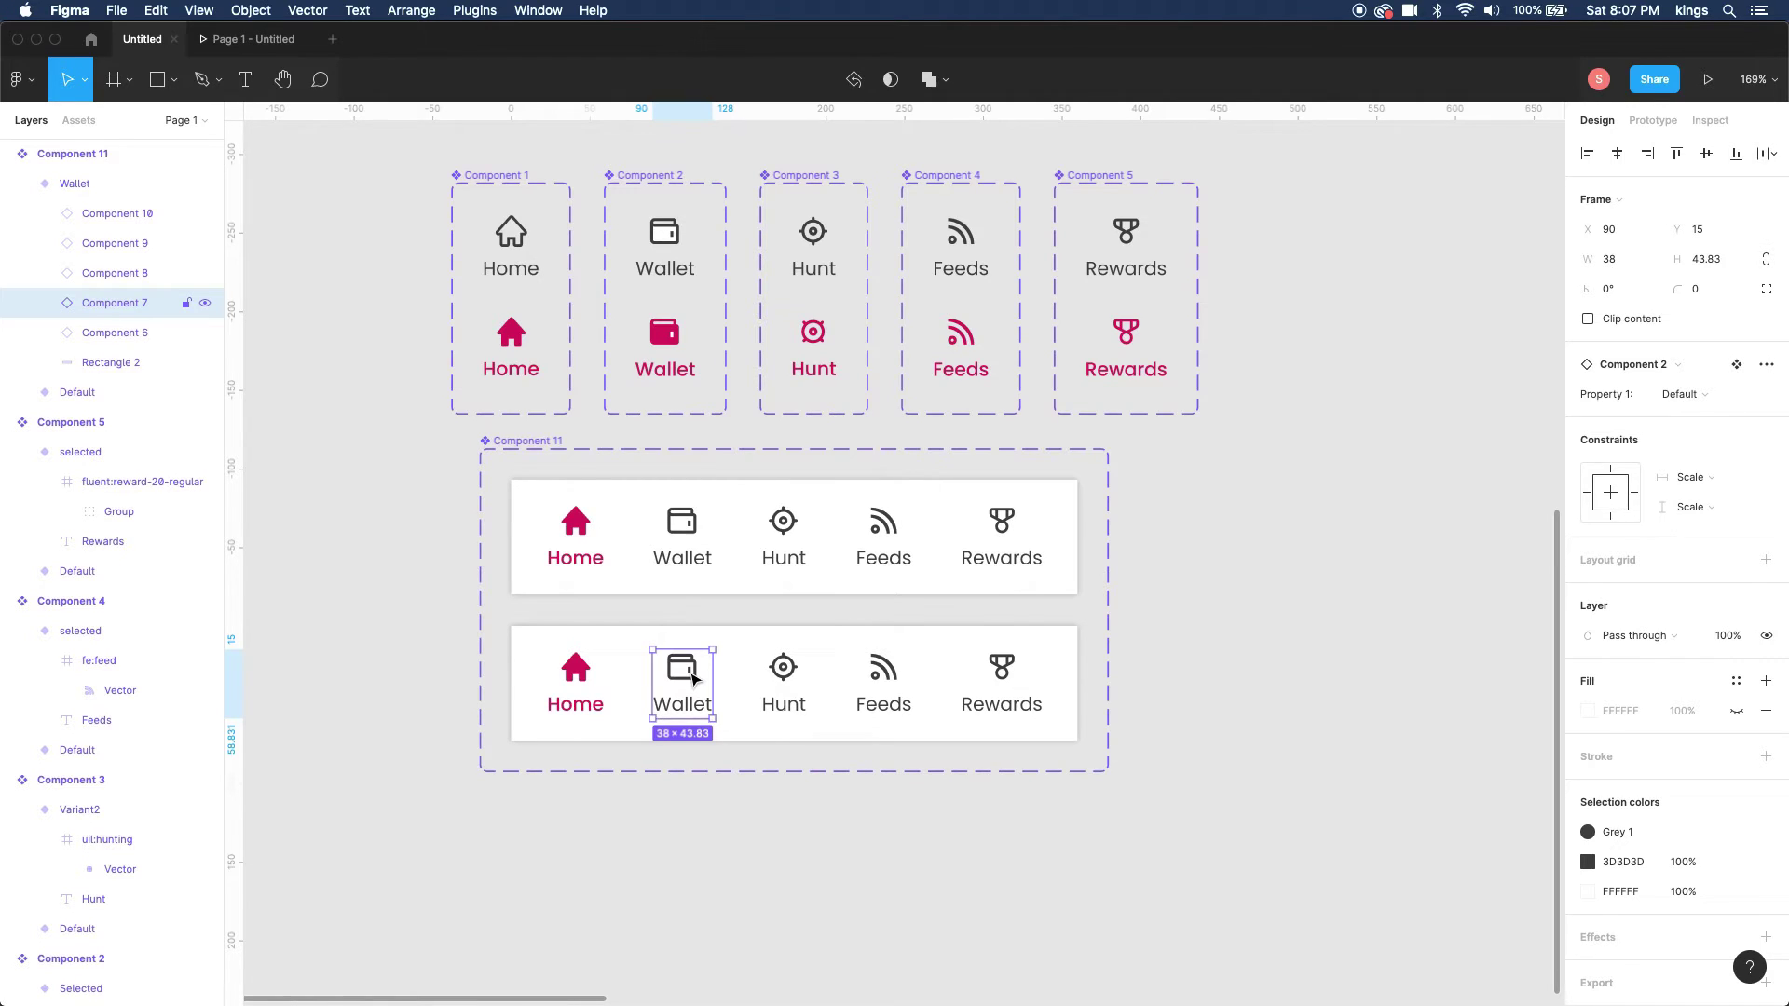
click(1683, 394)
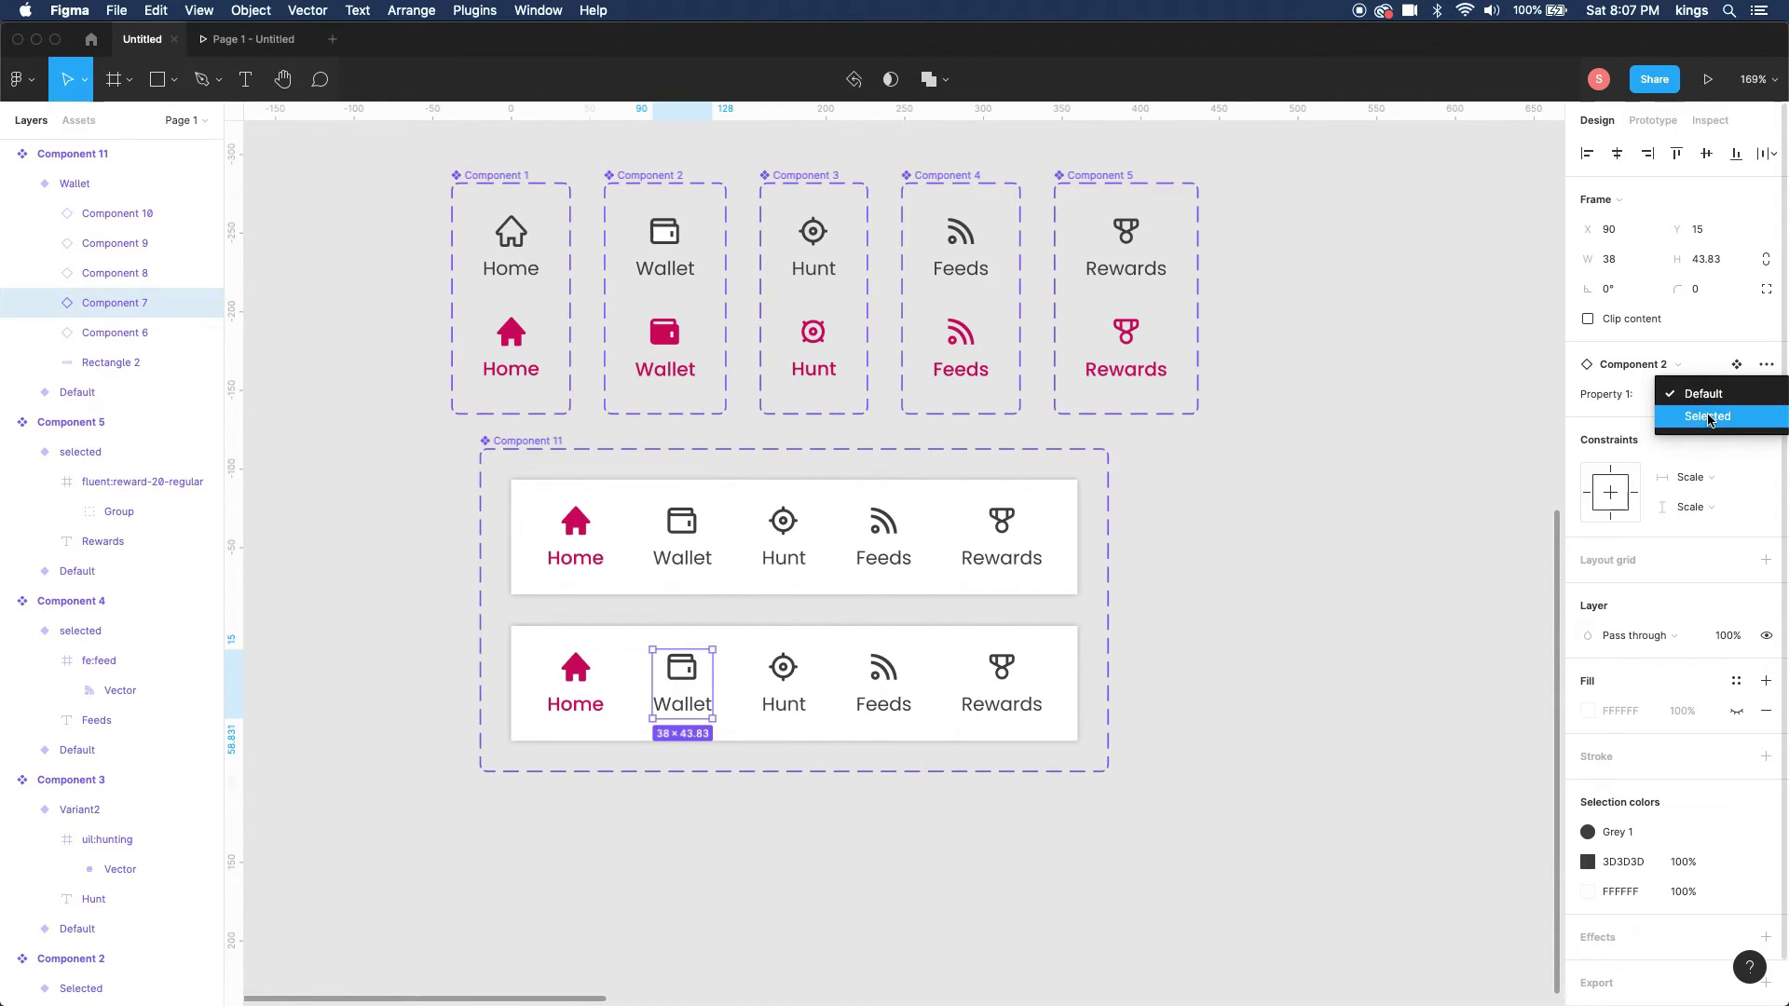
click(1708, 417)
click(575, 684)
click(1752, 391)
click(1707, 370)
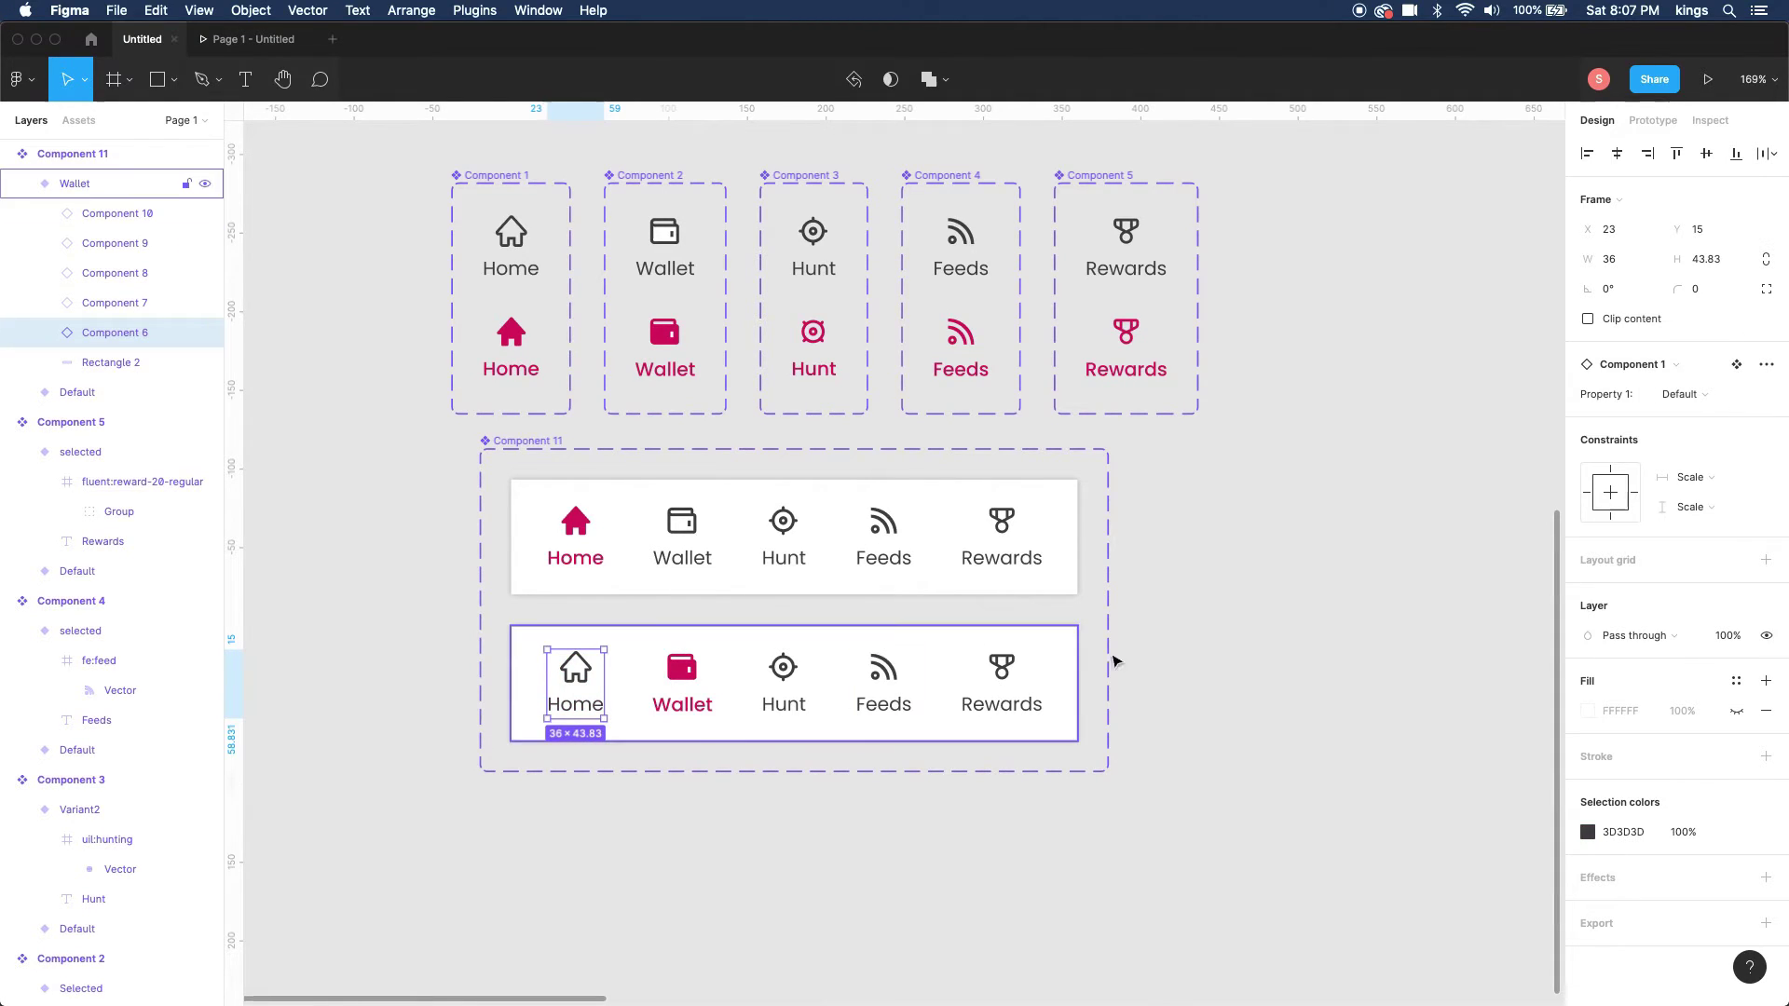
click(1198, 631)
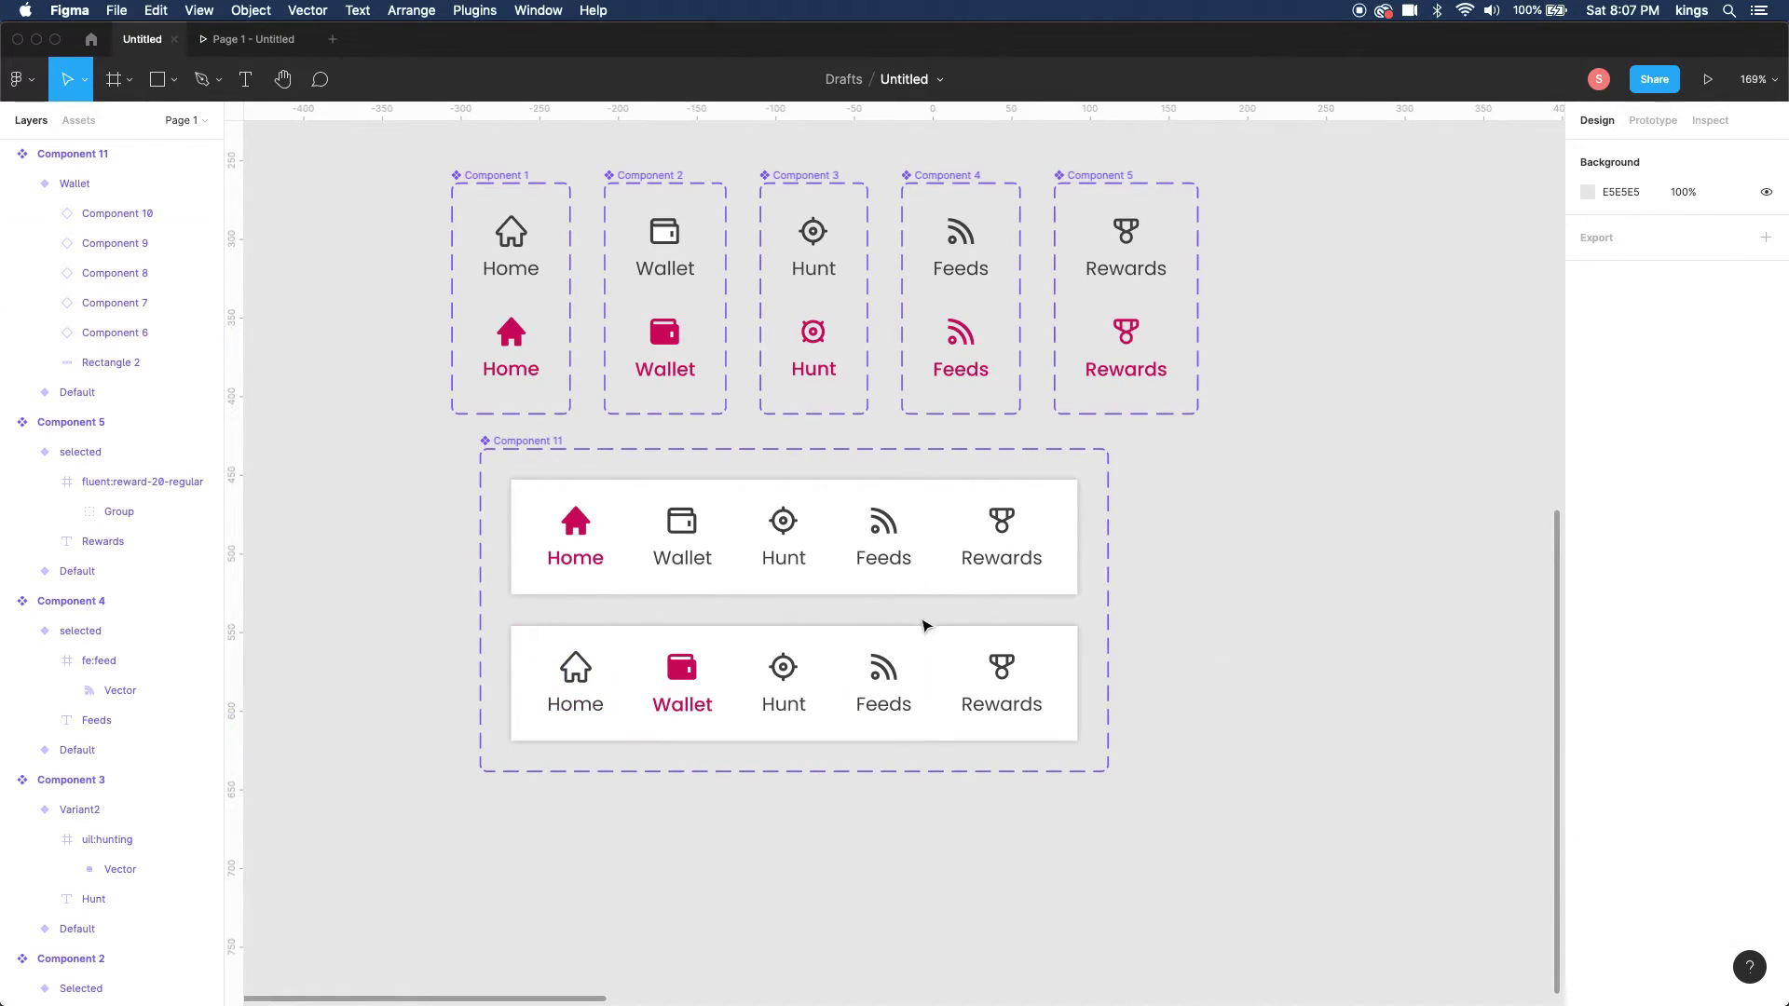
- Add a third variant to the navigation bar component set
click(527, 442)
click(1765, 480)
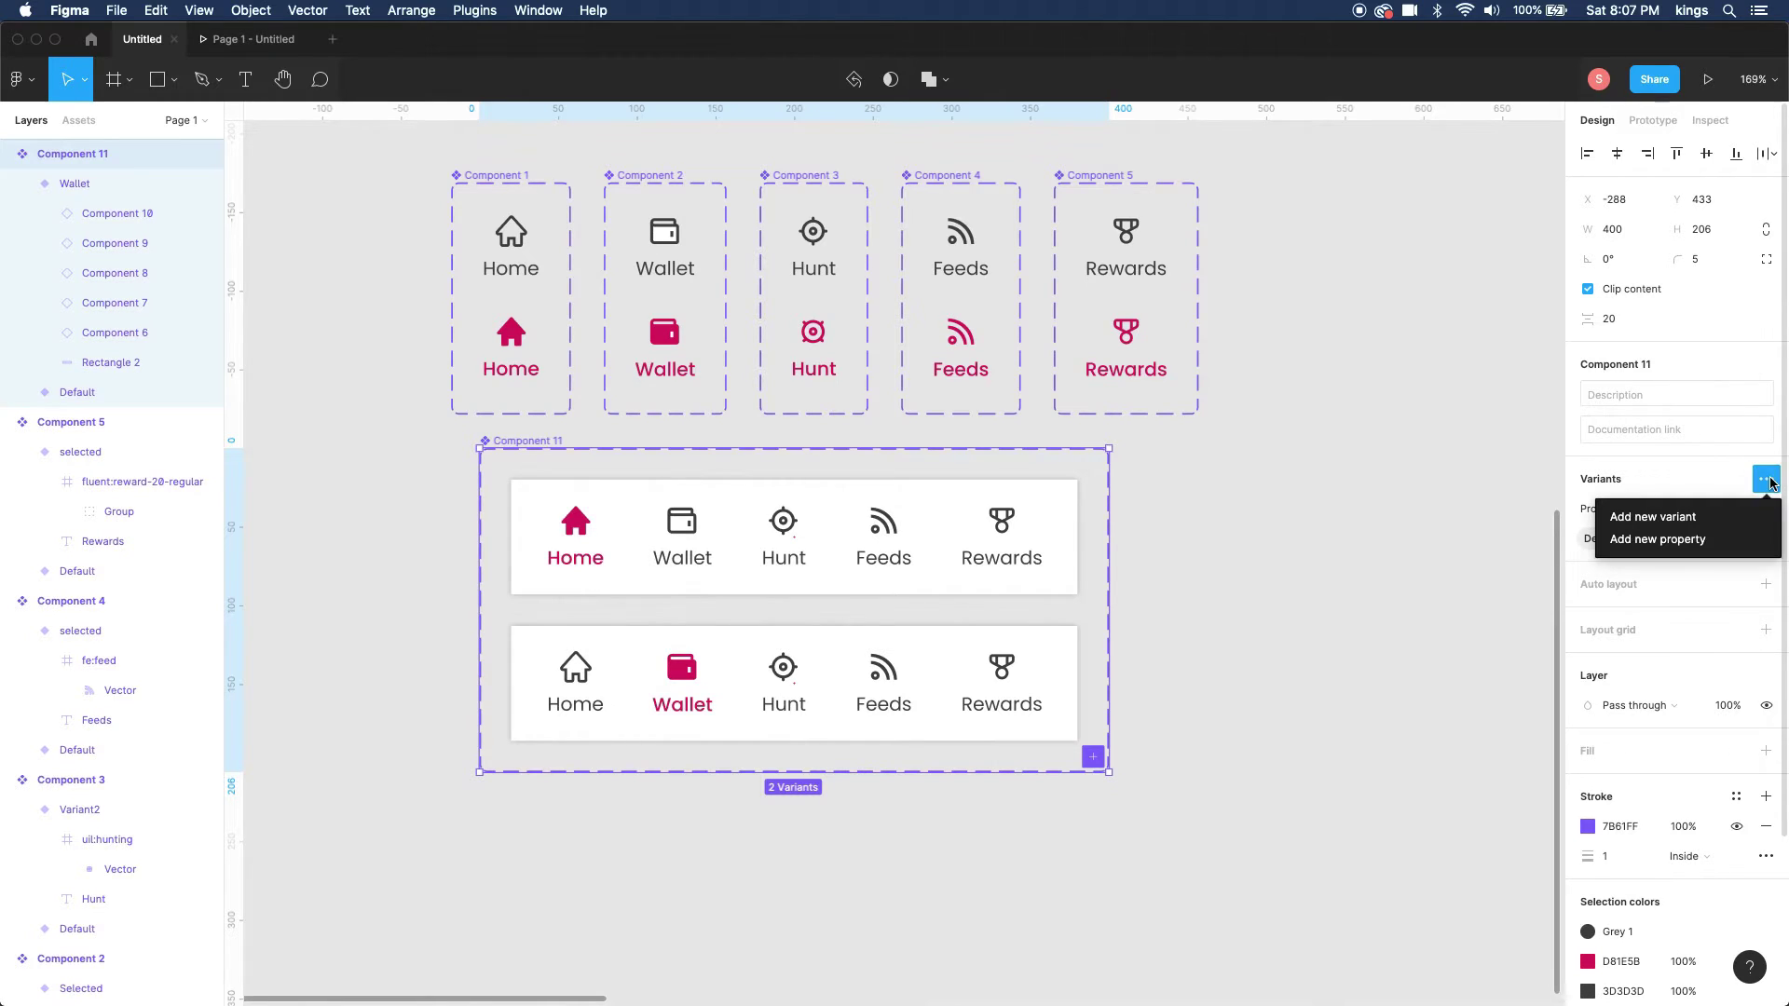
click(1695, 518)
- In the third navigation bar variant, switch the Hunt tab to its selected state and the Home tab to Default
click(779, 826)
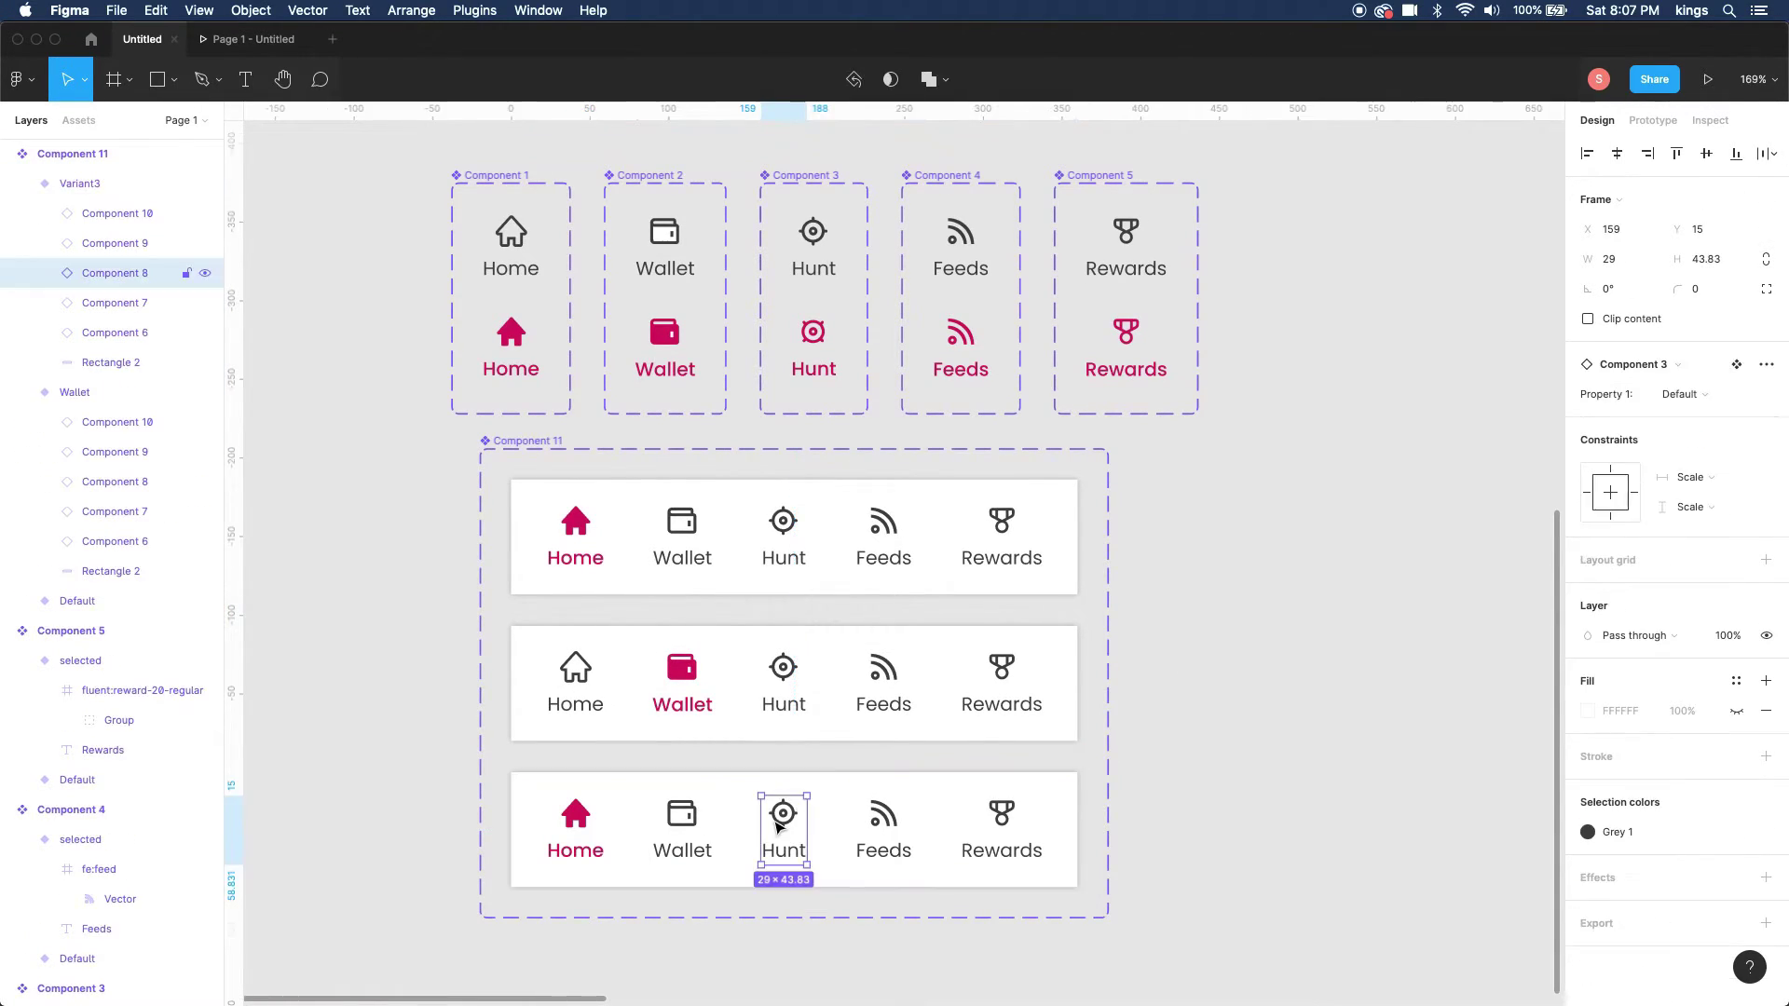
click(1684, 396)
click(1688, 417)
click(593, 818)
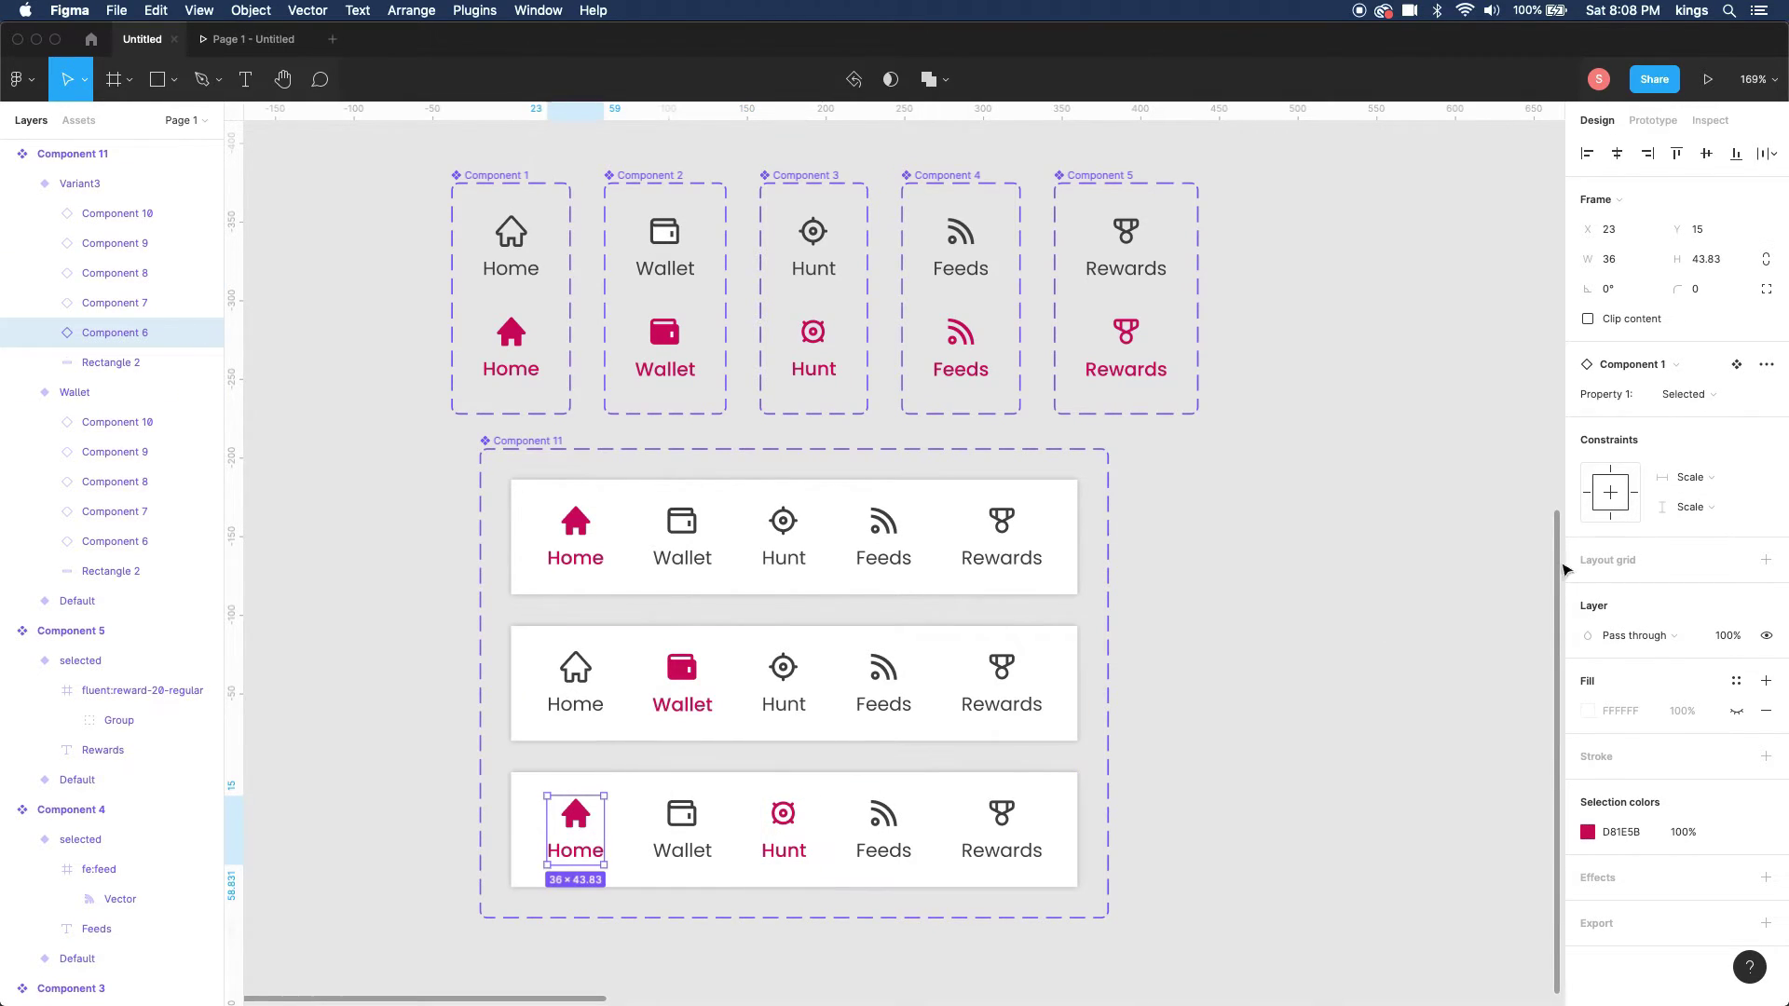
click(1696, 392)
click(1701, 371)
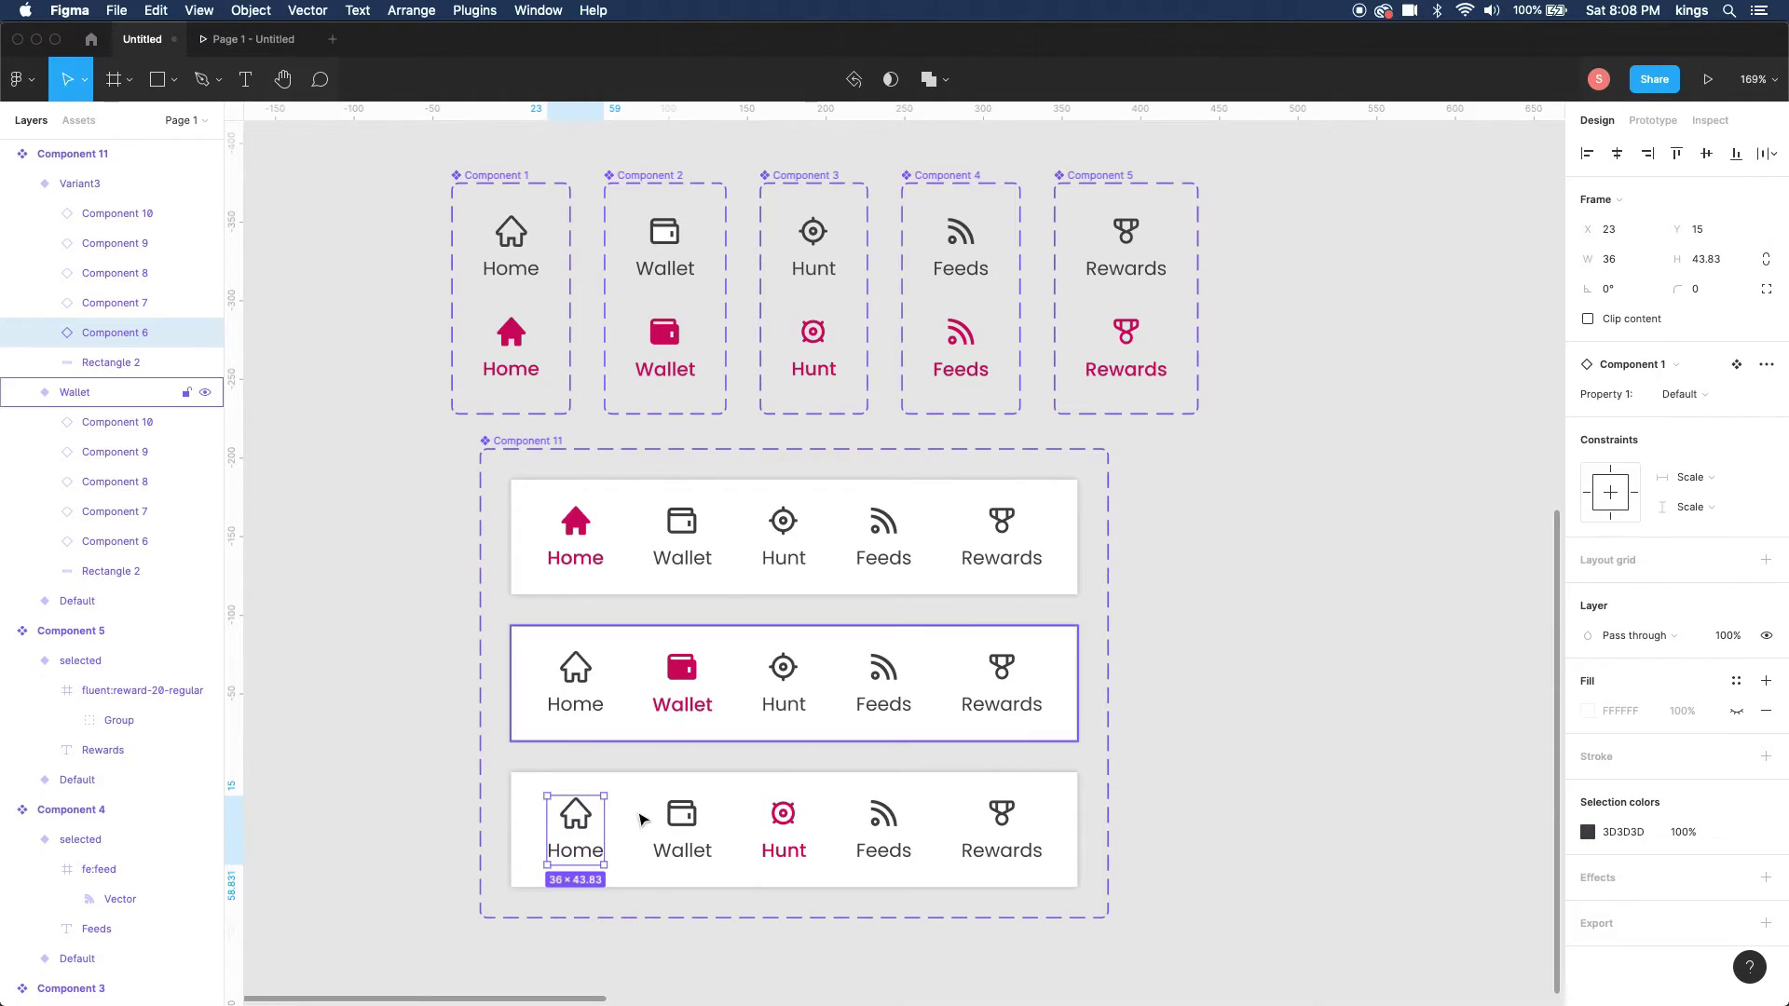
- Add a fourth variant to the navigation bar component set and name it Feeds
click(539, 440)
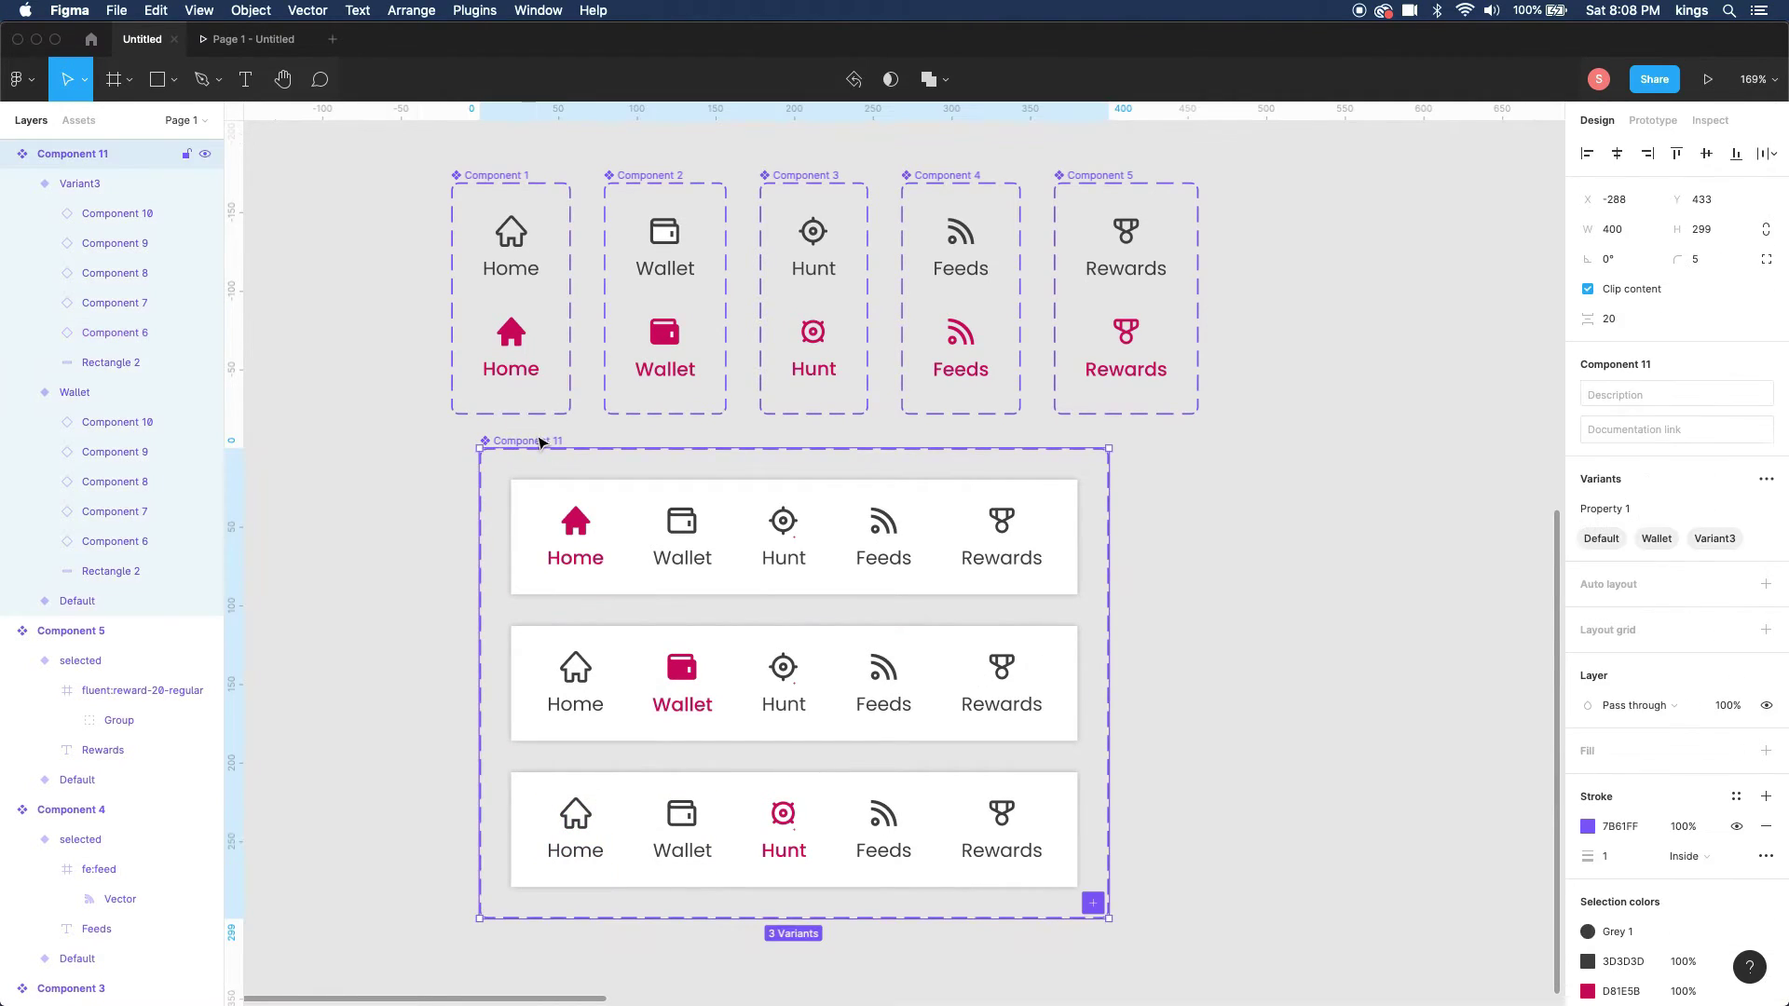
right_click(539, 439)
click(1448, 486)
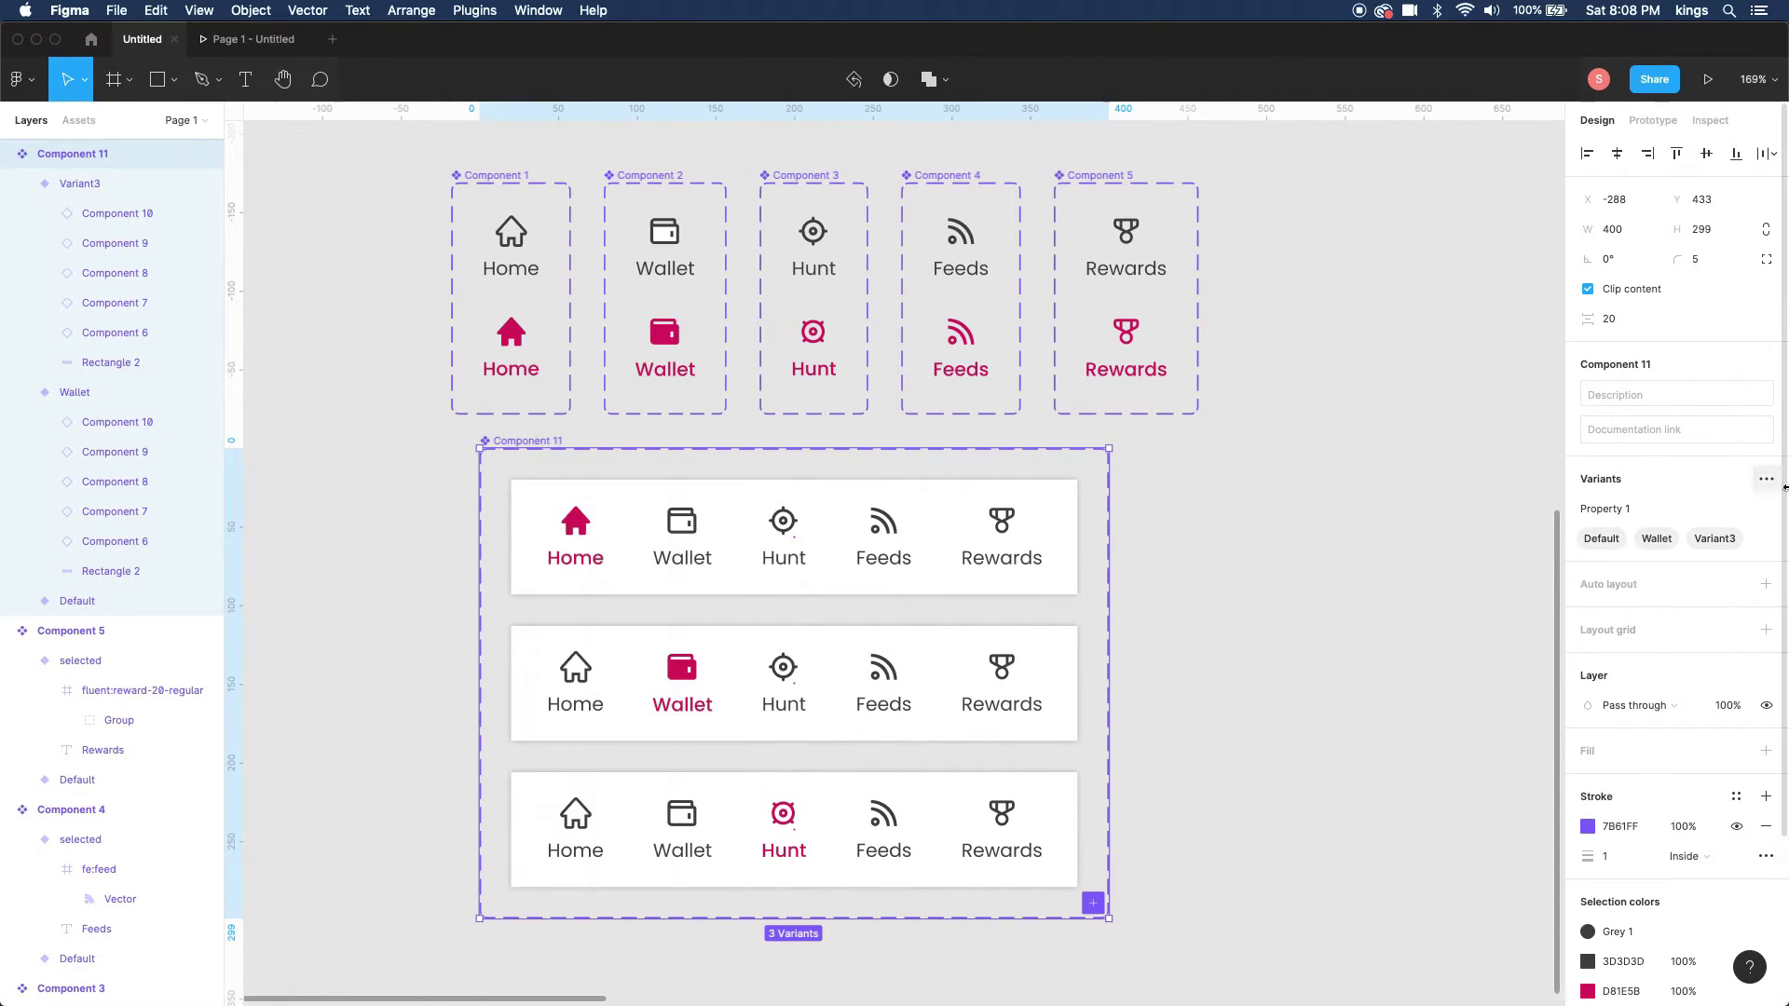
click(1768, 481)
click(1641, 519)
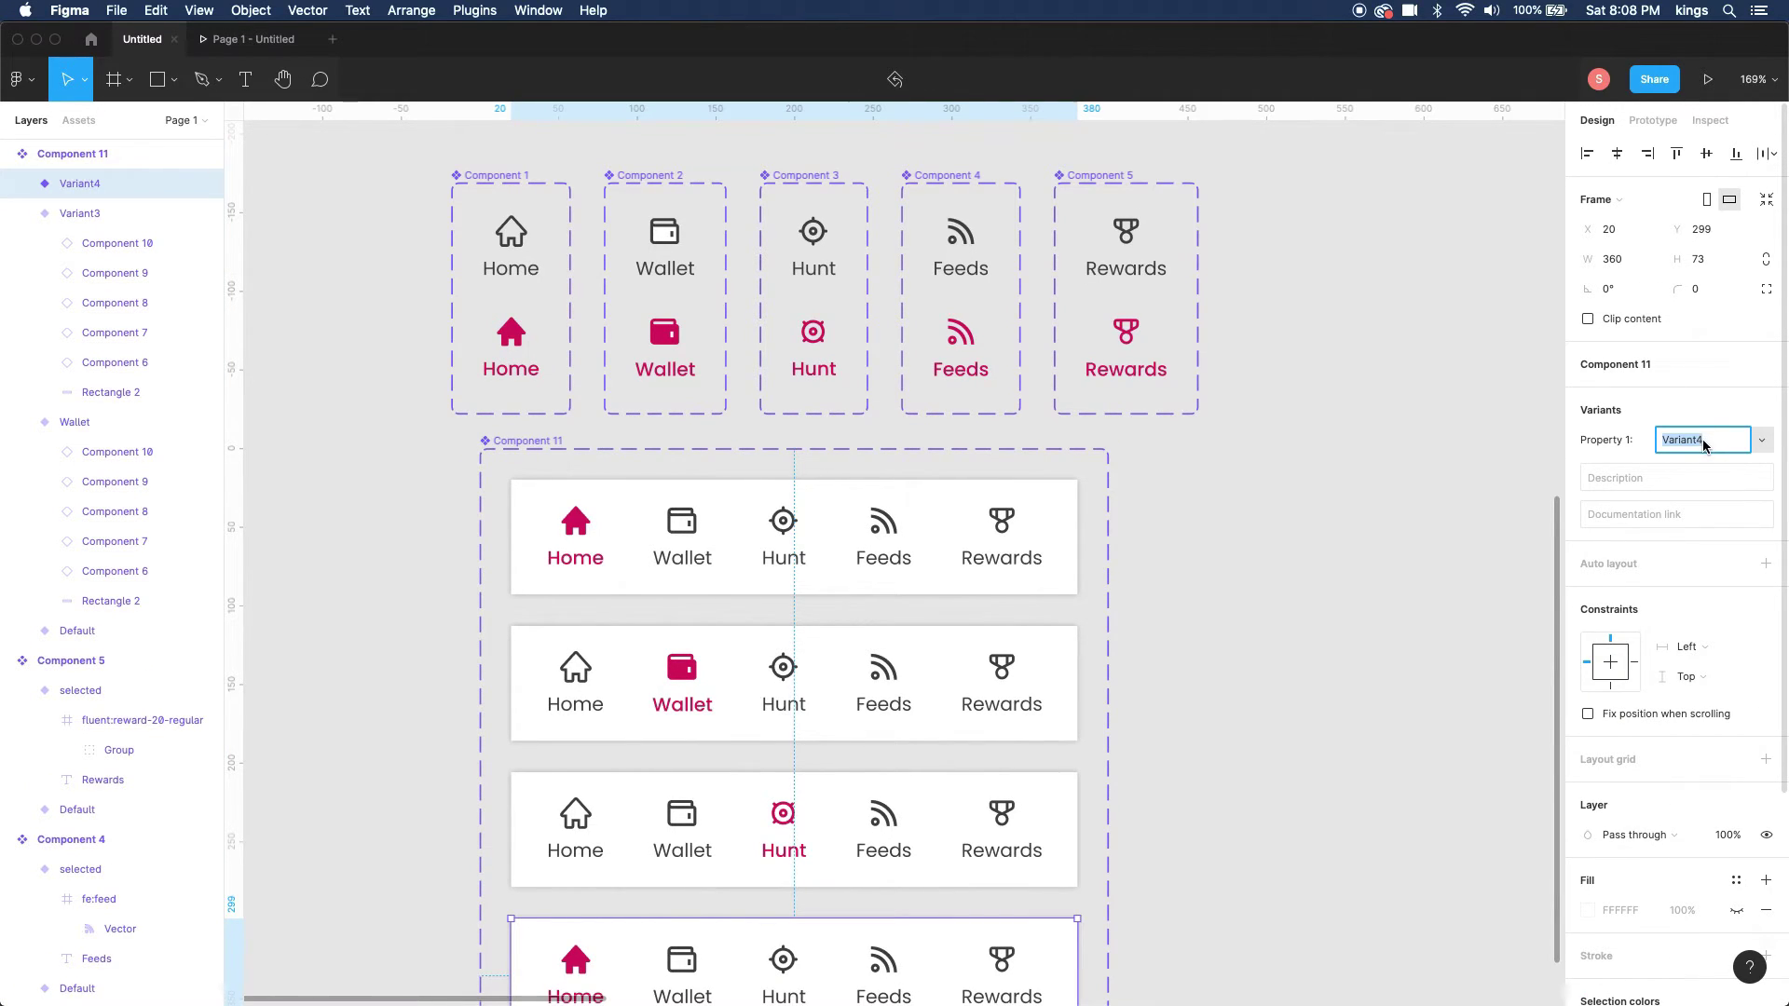
key(Return)
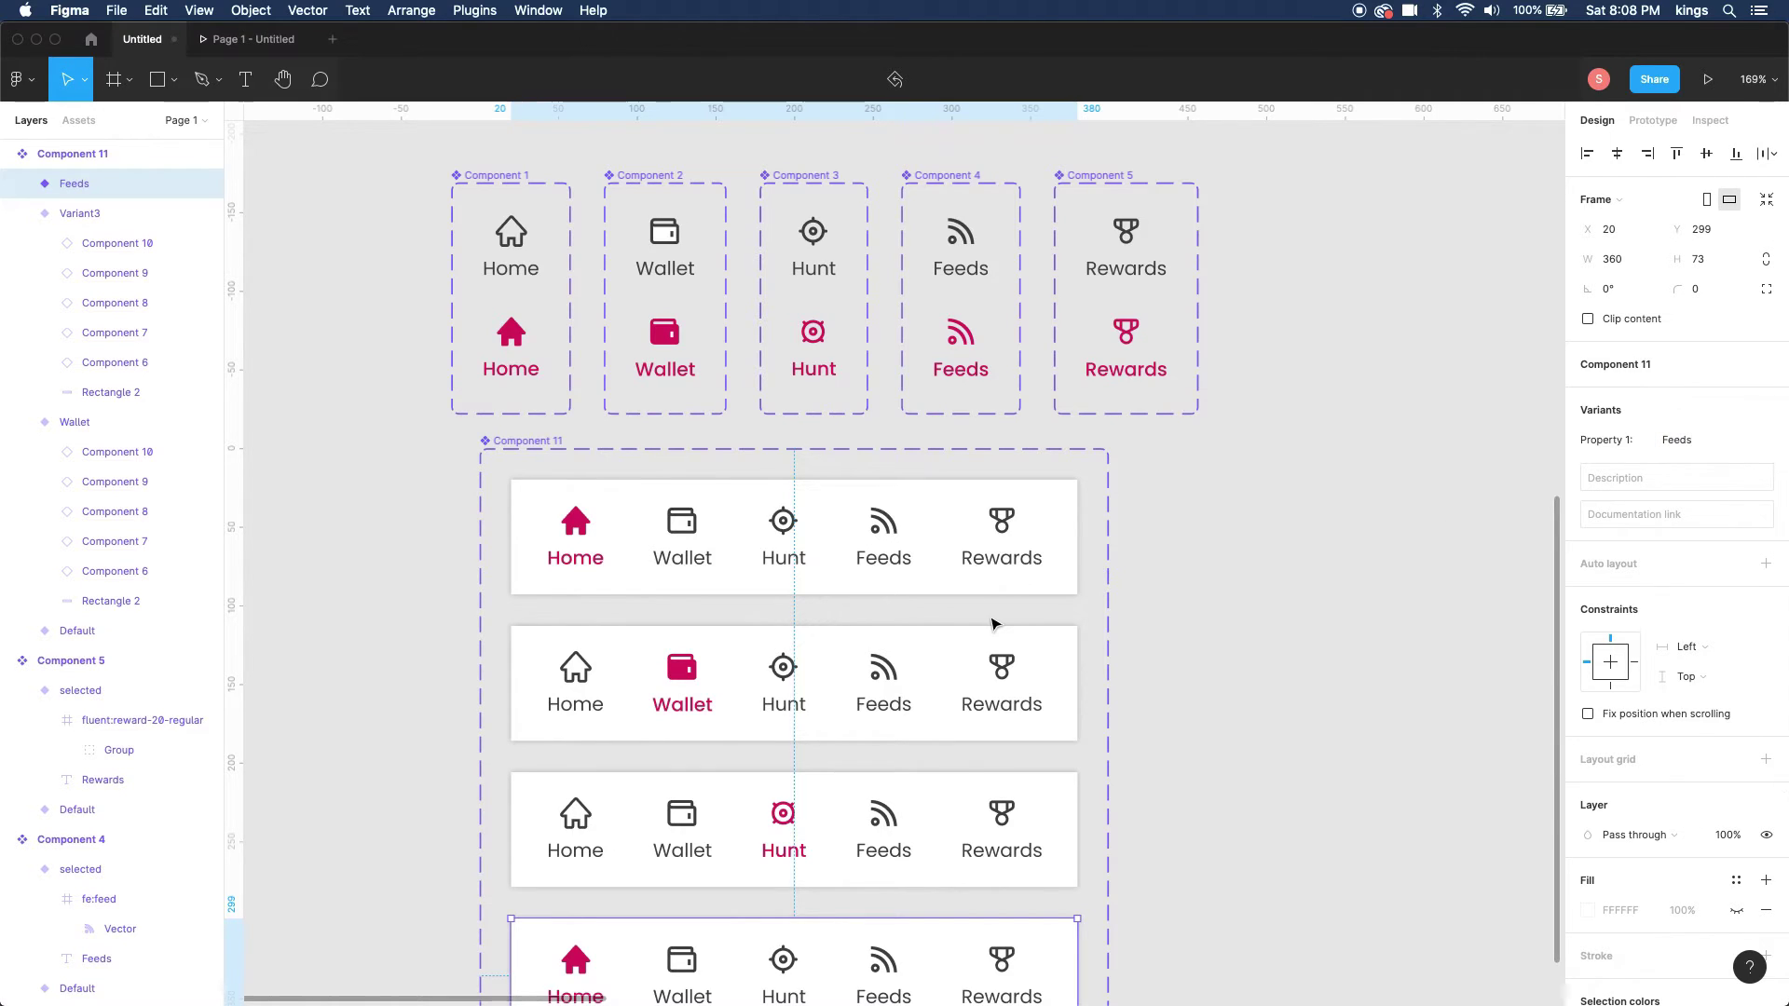
- In the Feeds variant of the navigation bar, switch the Feeds tab to selected and the Home tab to Default
scroll(994, 623, down, 2)
scroll(994, 624, down, 3)
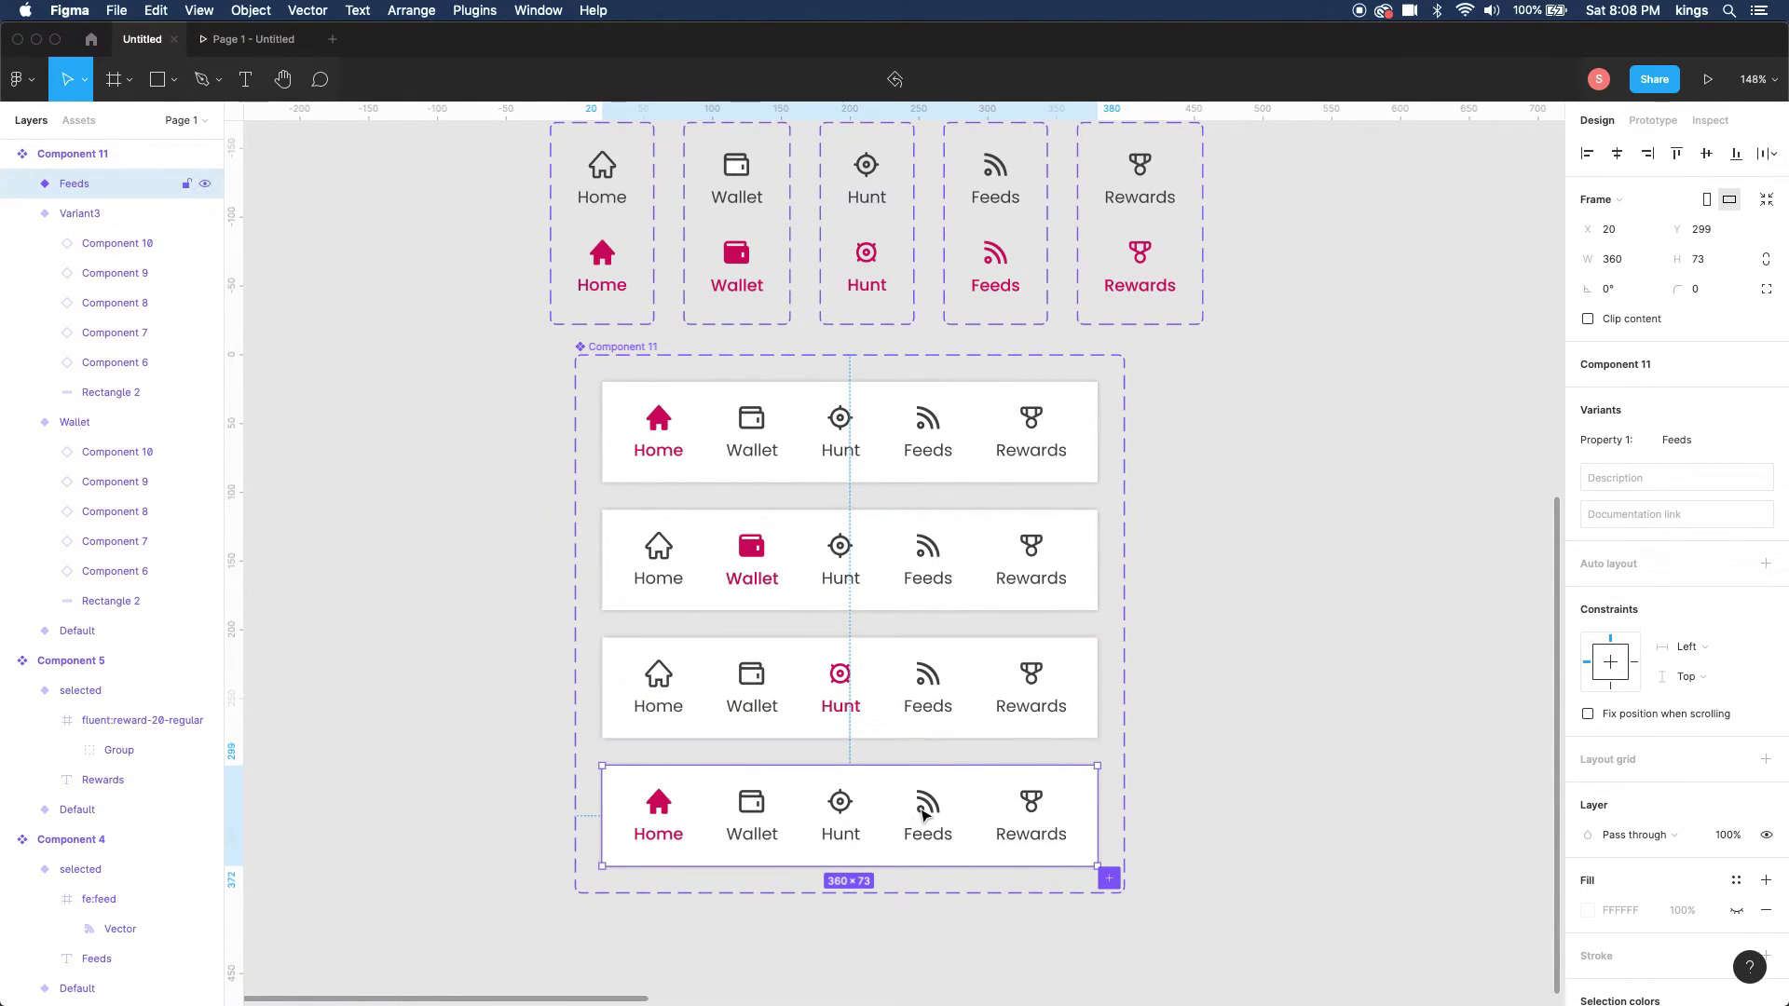
double_click(925, 815)
click(1746, 403)
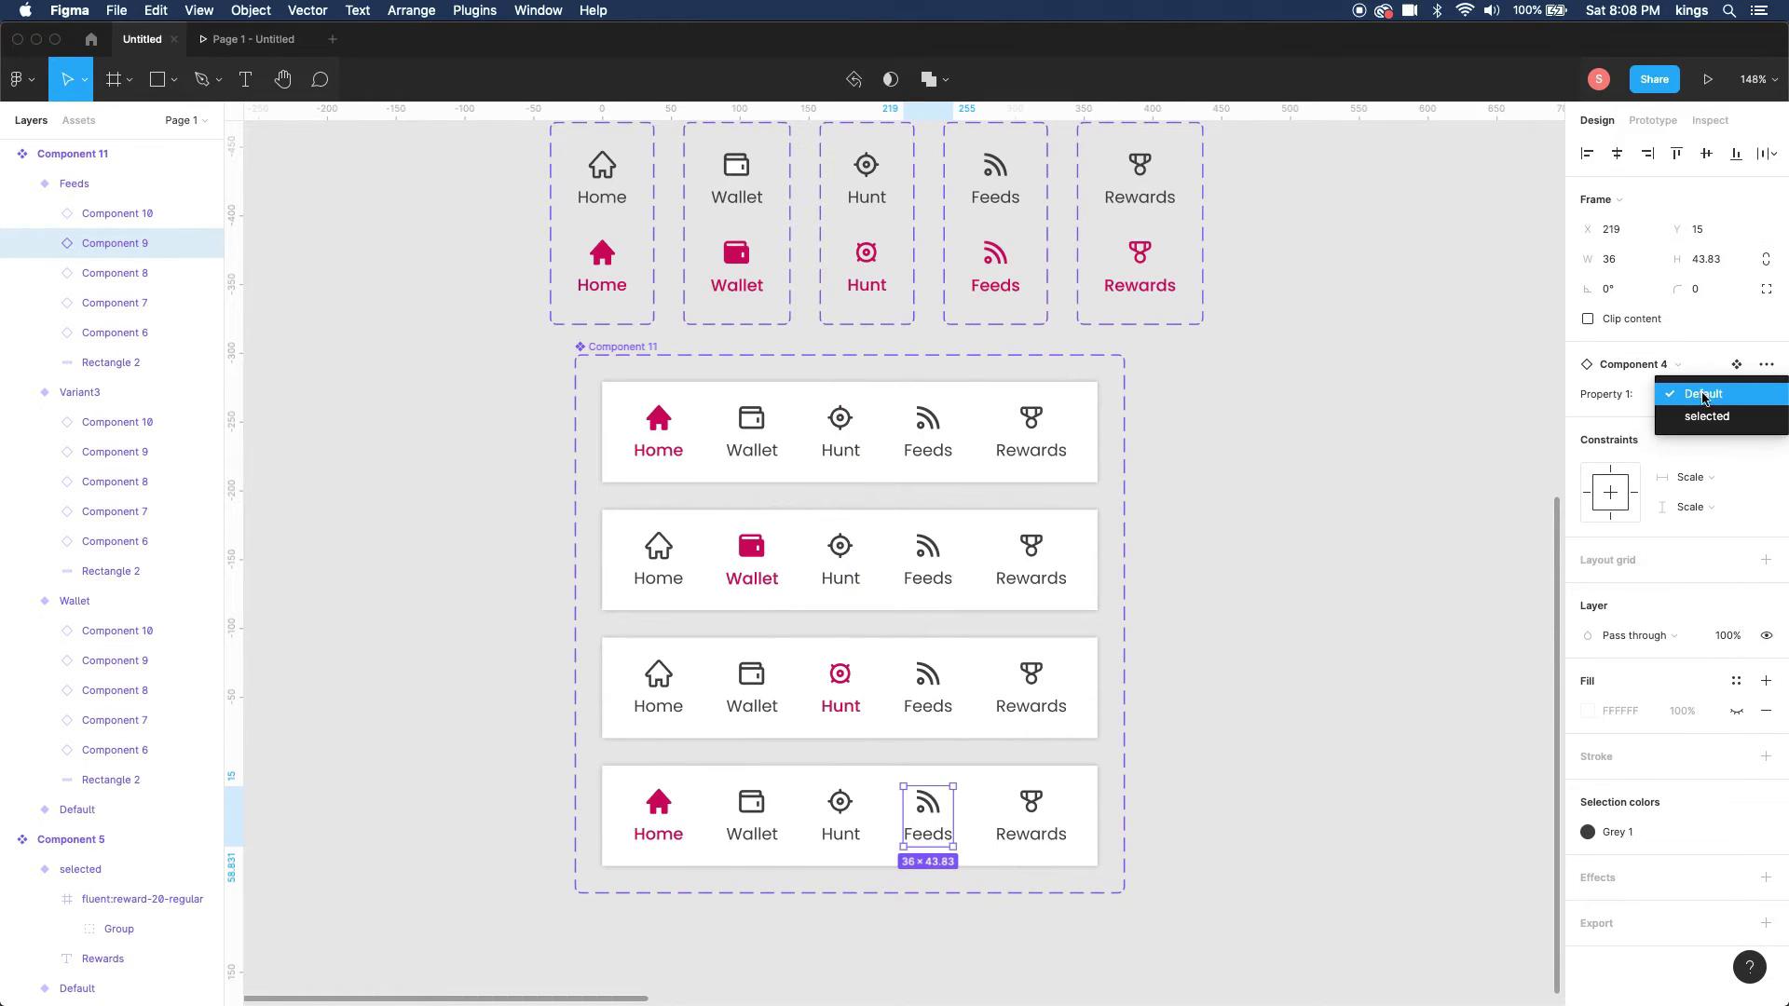
click(1709, 415)
click(670, 805)
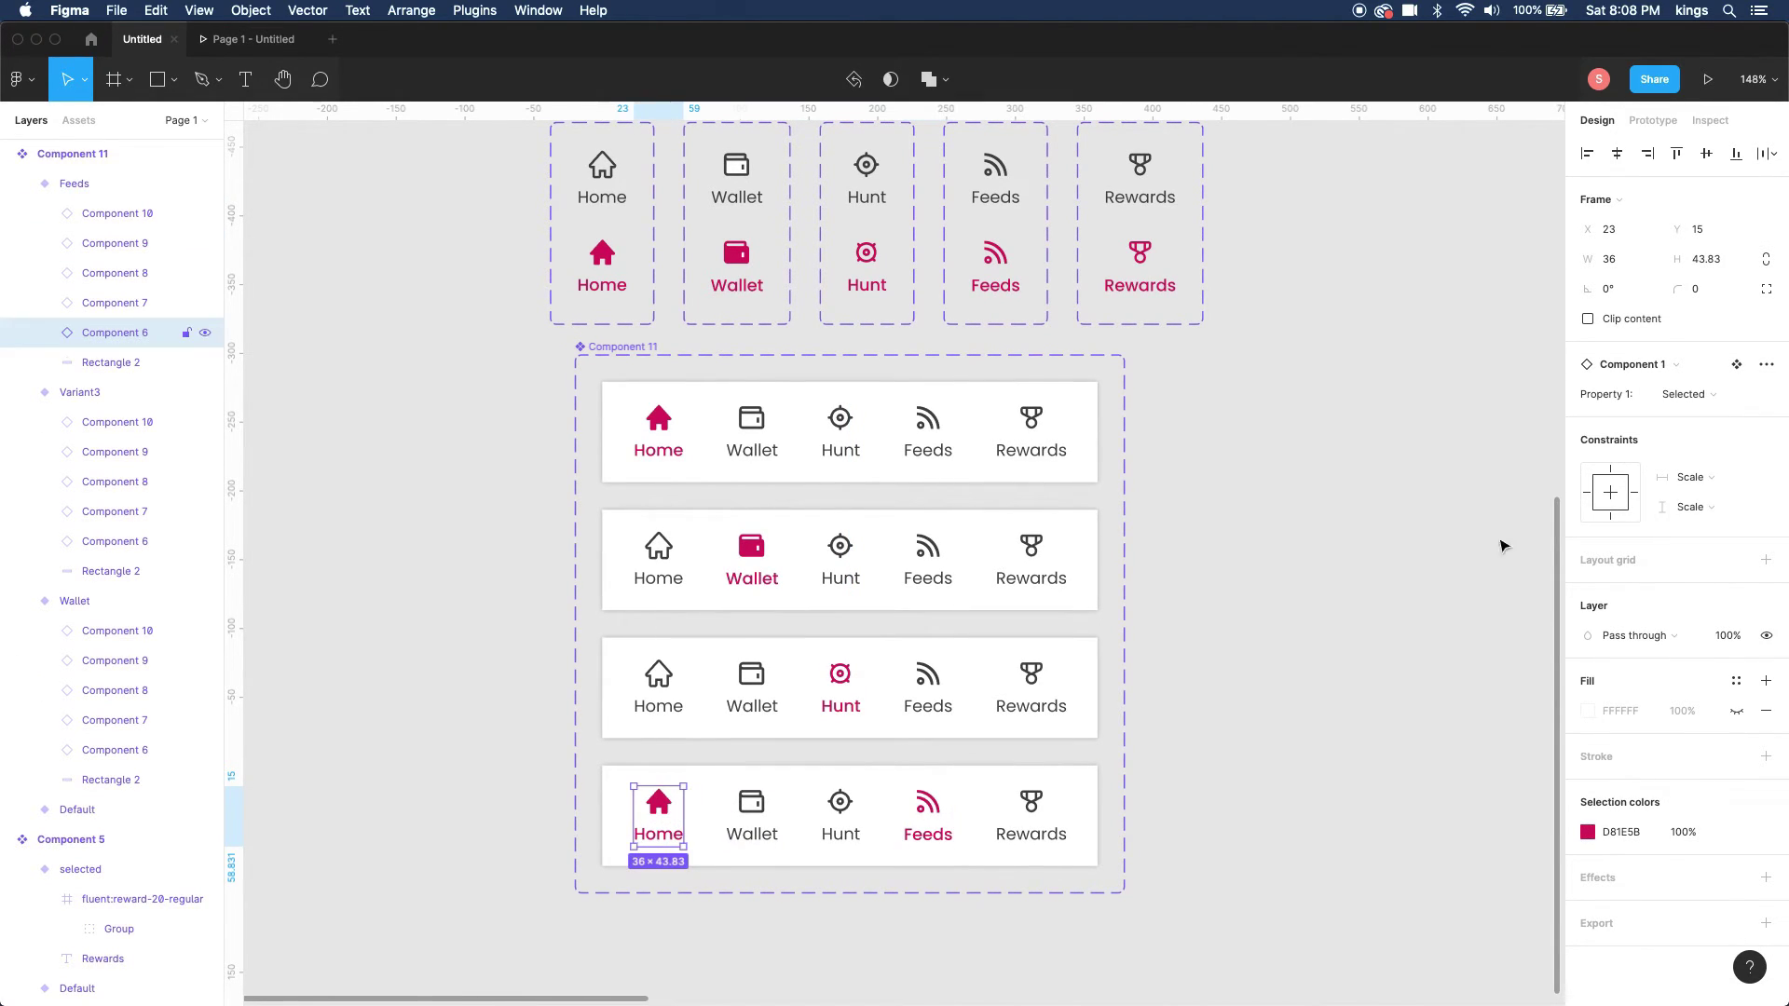
click(1710, 394)
click(1713, 369)
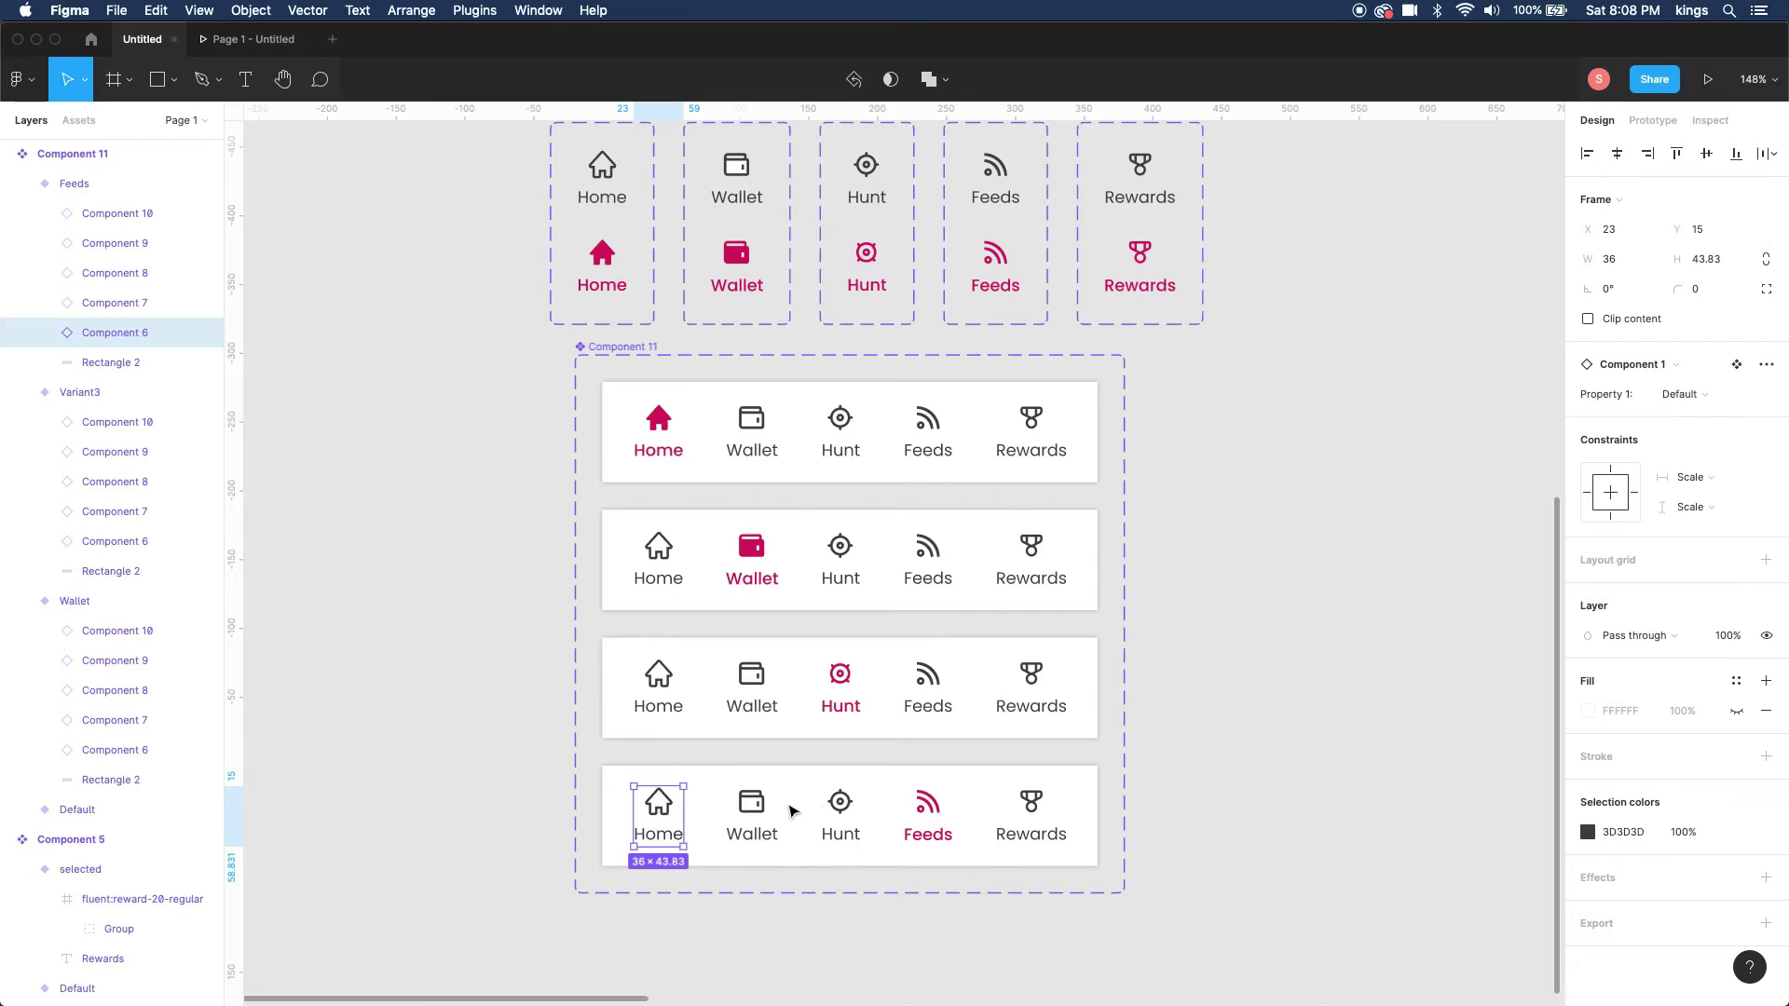
- Add a fifth variant to the navigation bar component set and name it Rewards
click(1026, 823)
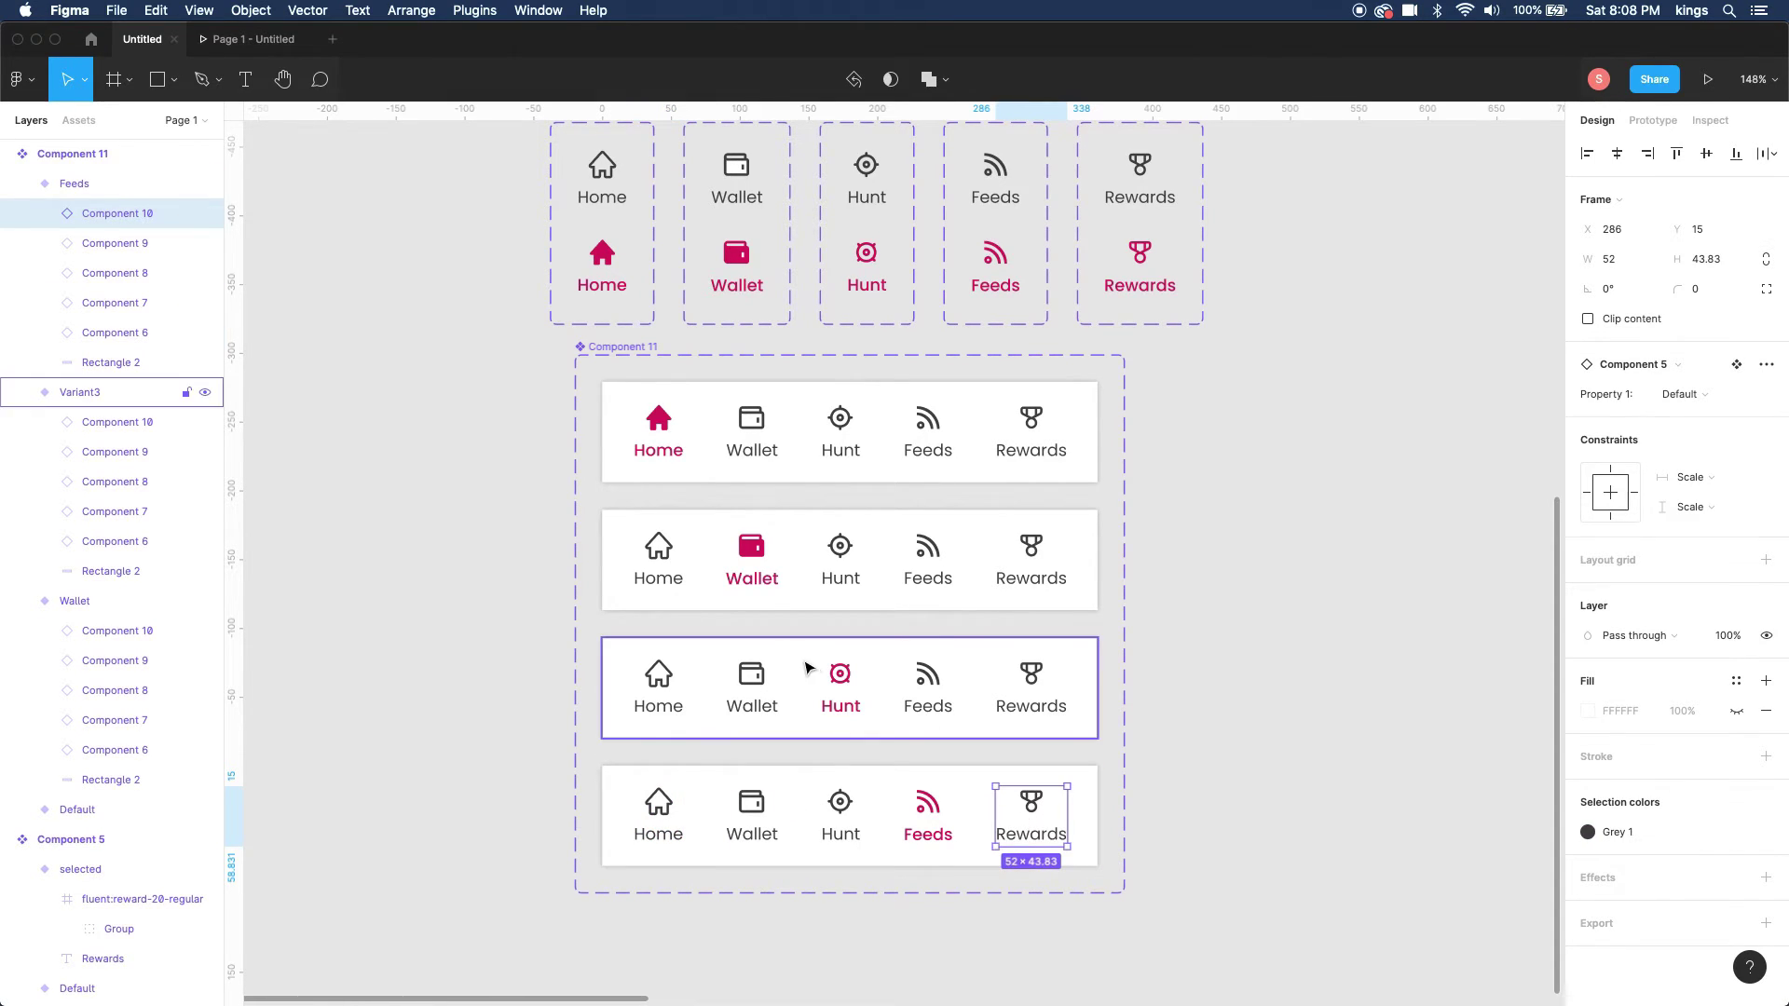
click(695, 354)
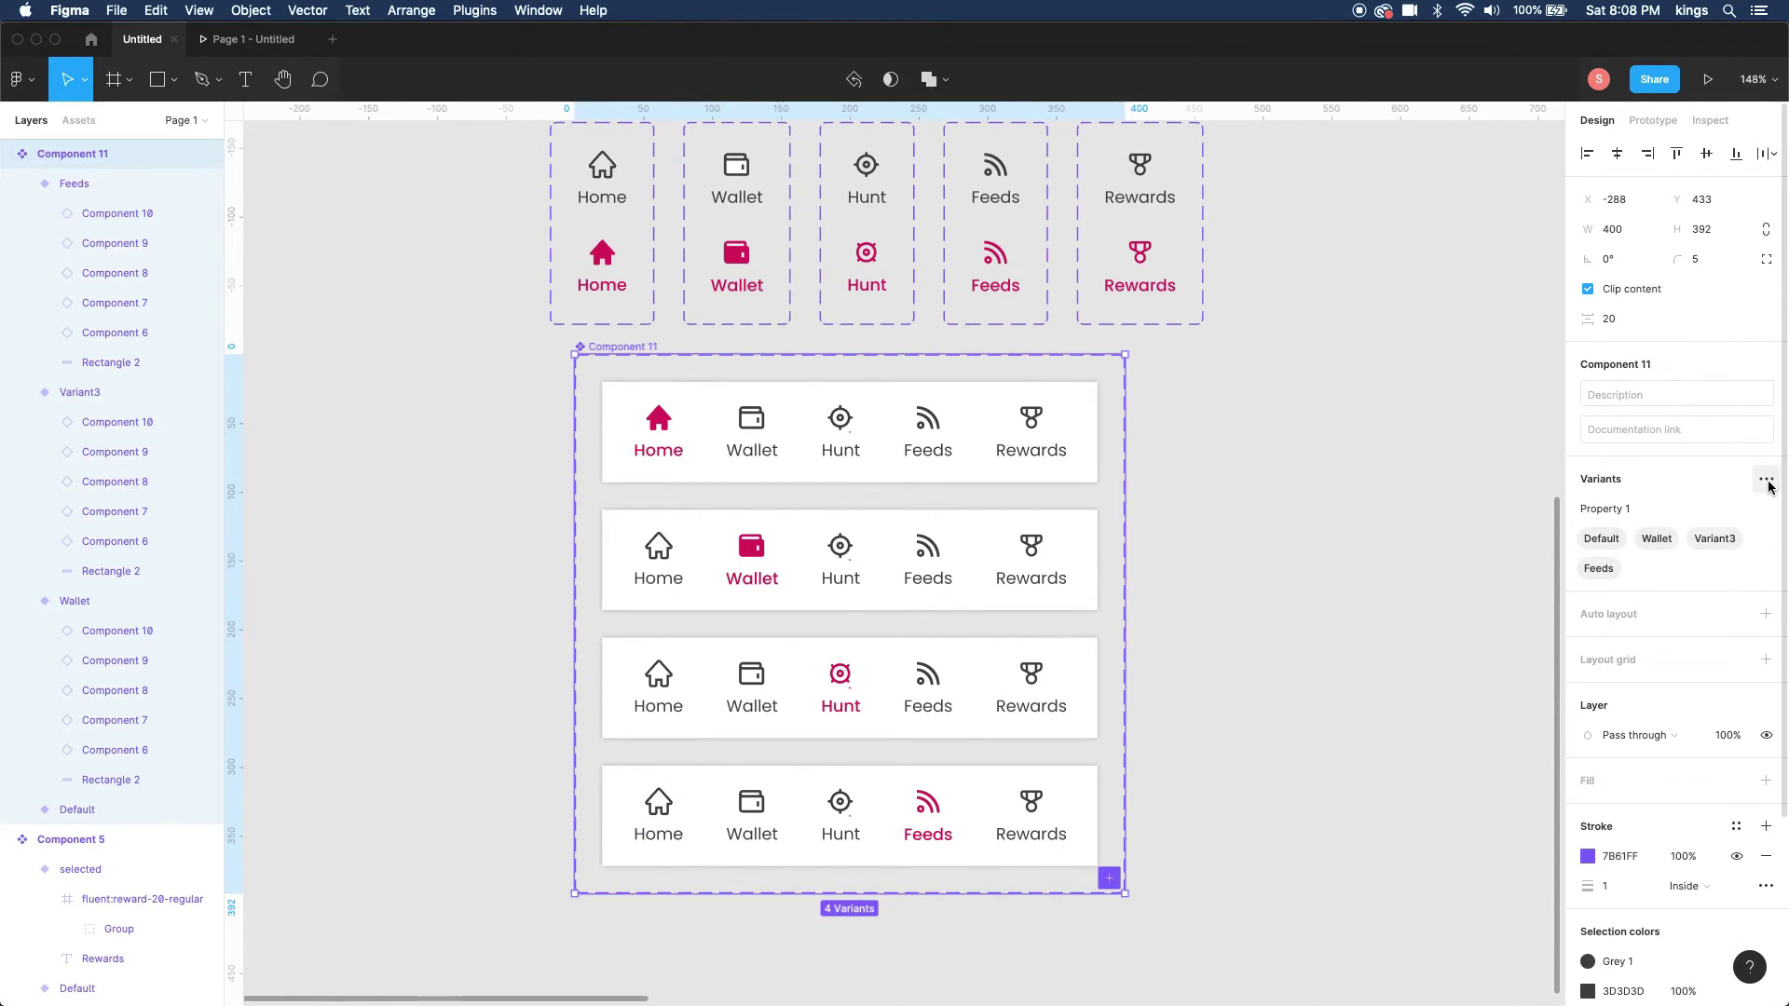
click(1766, 479)
click(1655, 517)
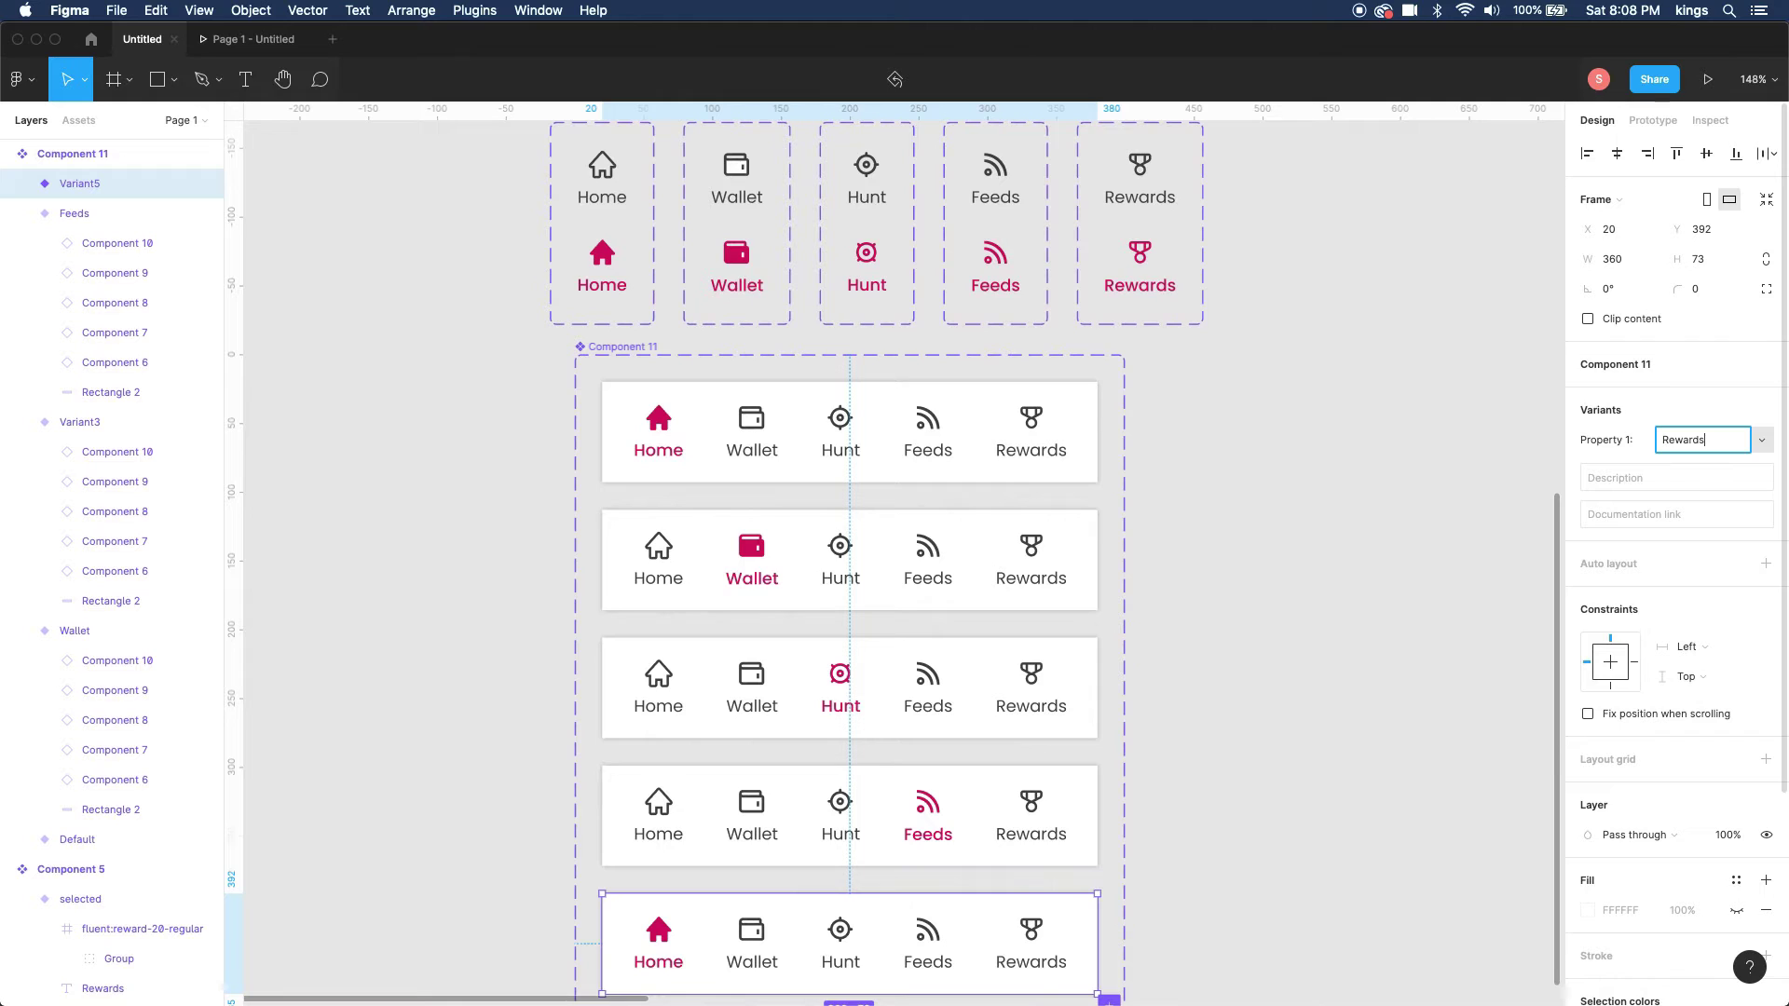
- In the Rewards variant of the navigation bar, switch the Rewards tab to selected and the Home tab to Default
scroll(1054, 675, down, 3)
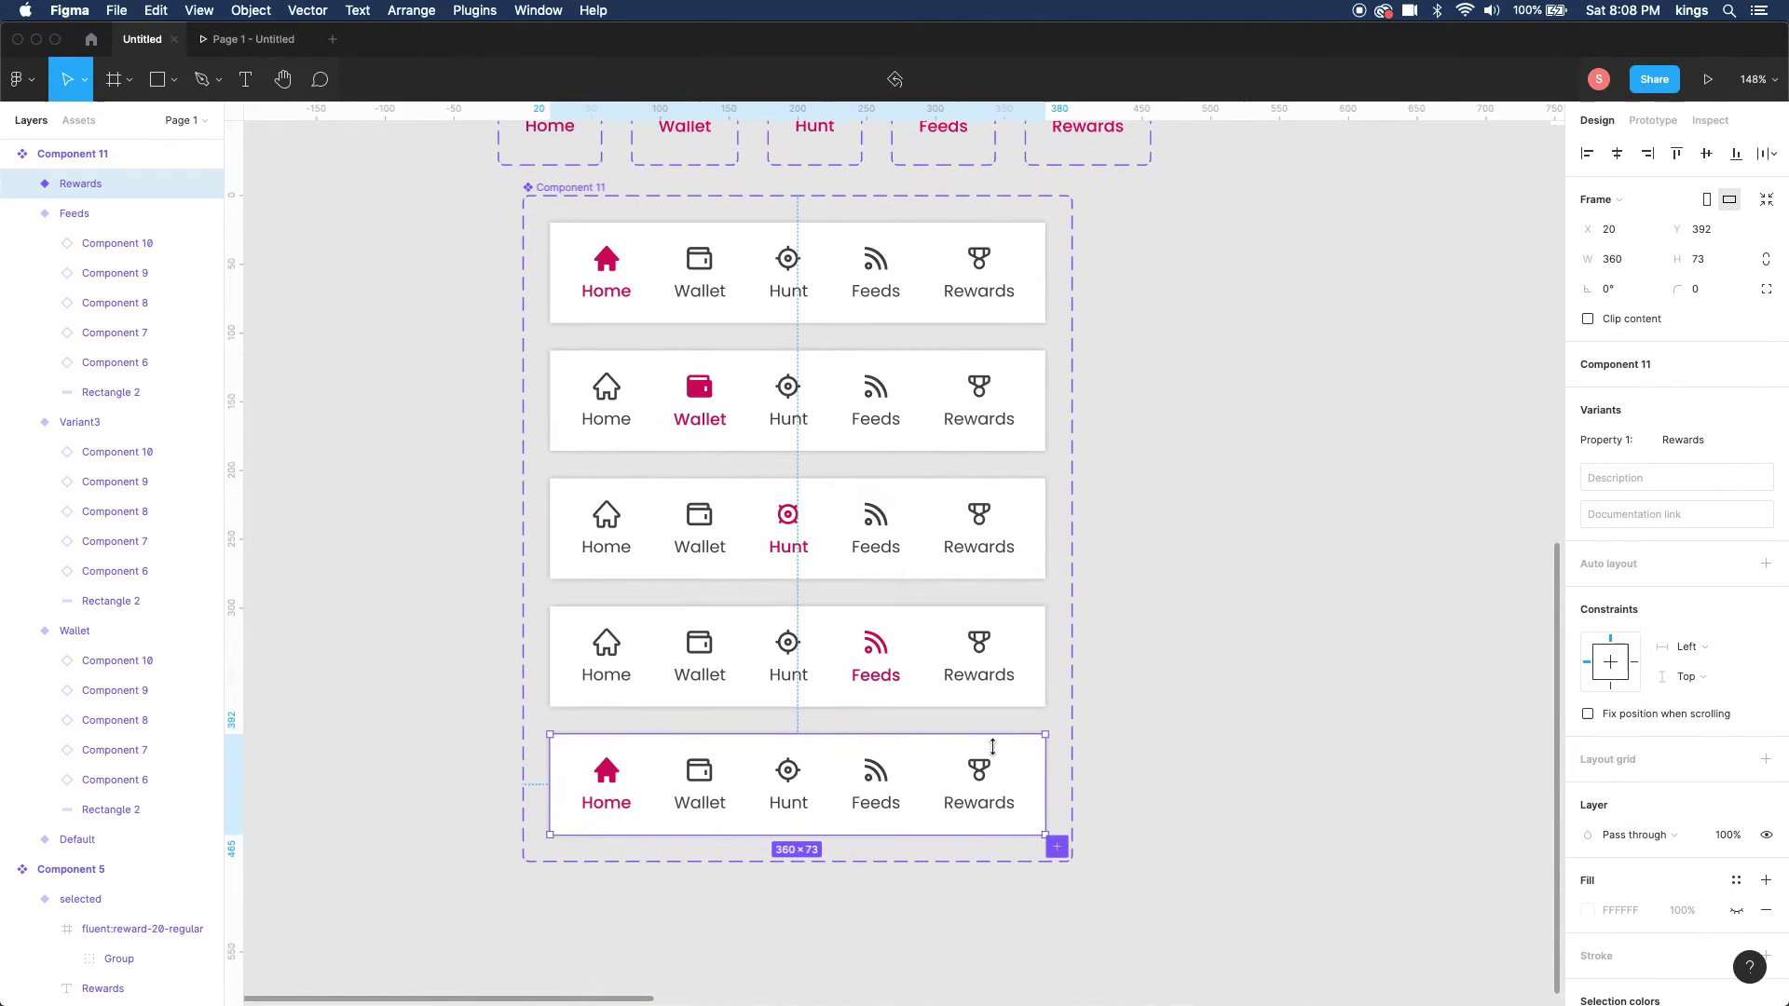
double_click(984, 775)
click(1708, 394)
click(1698, 411)
click(606, 778)
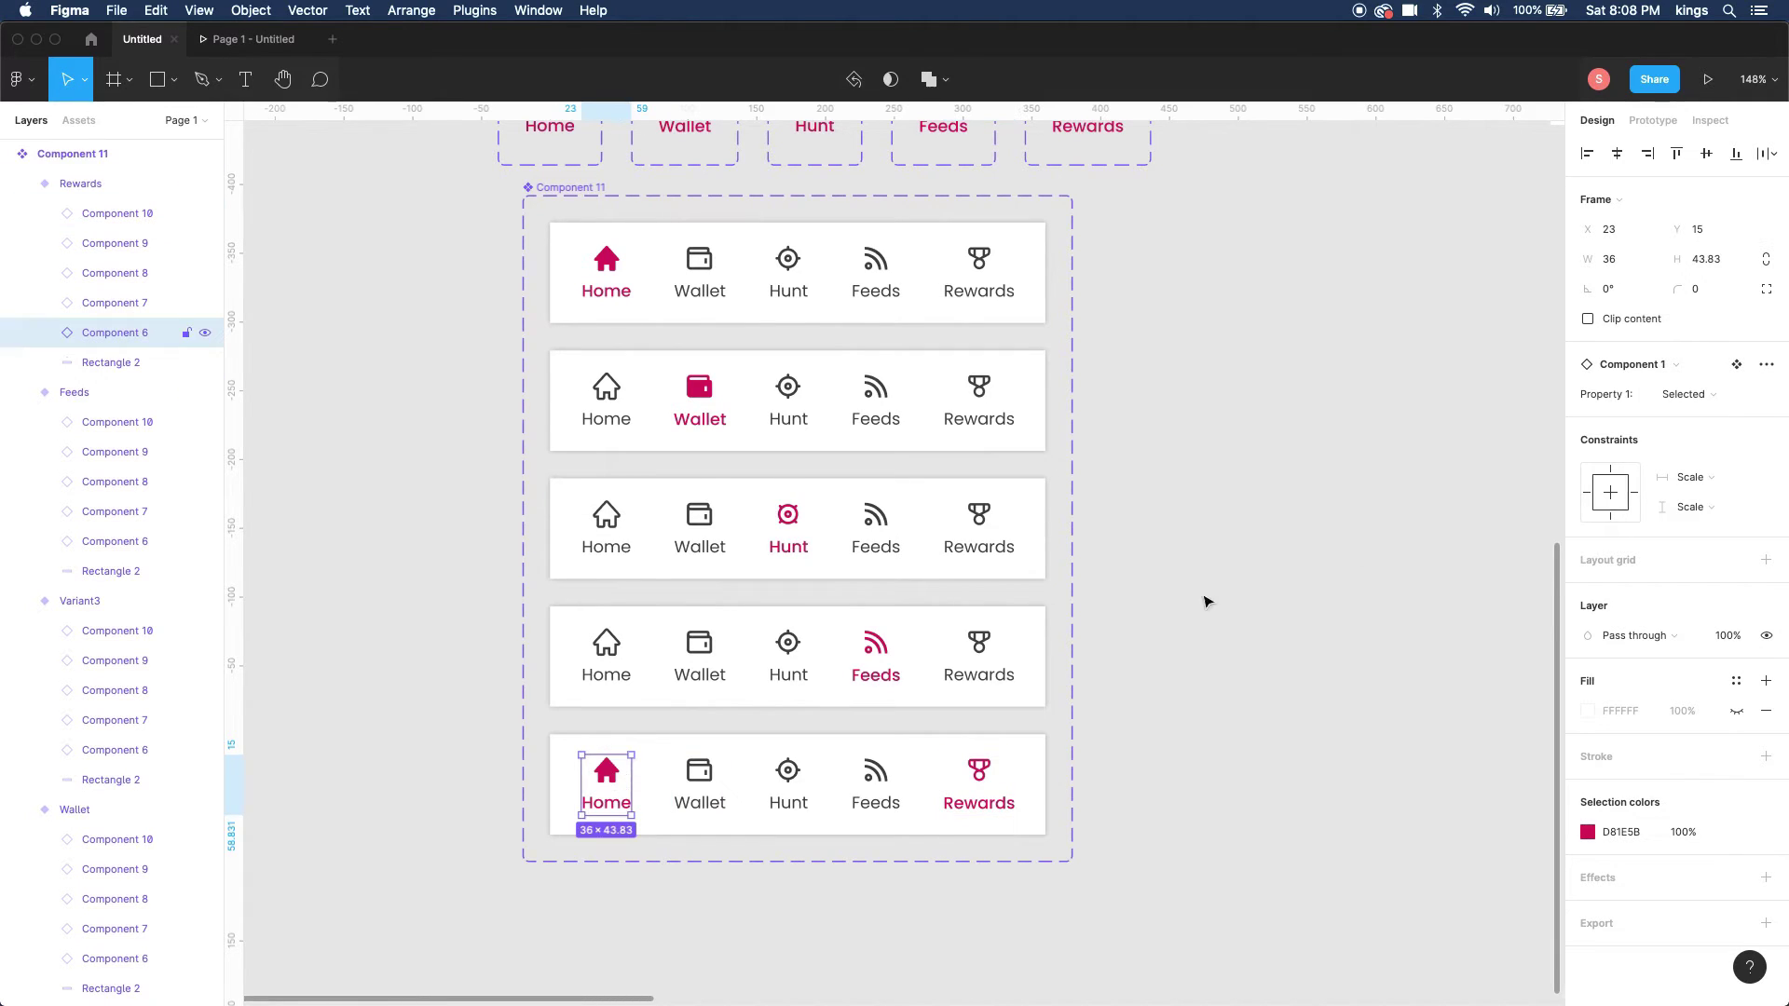
click(1695, 395)
click(1708, 366)
- Move the navigation bar component set further down, away from the tab components above it
scroll(665, 745, down, 5)
click(607, 427)
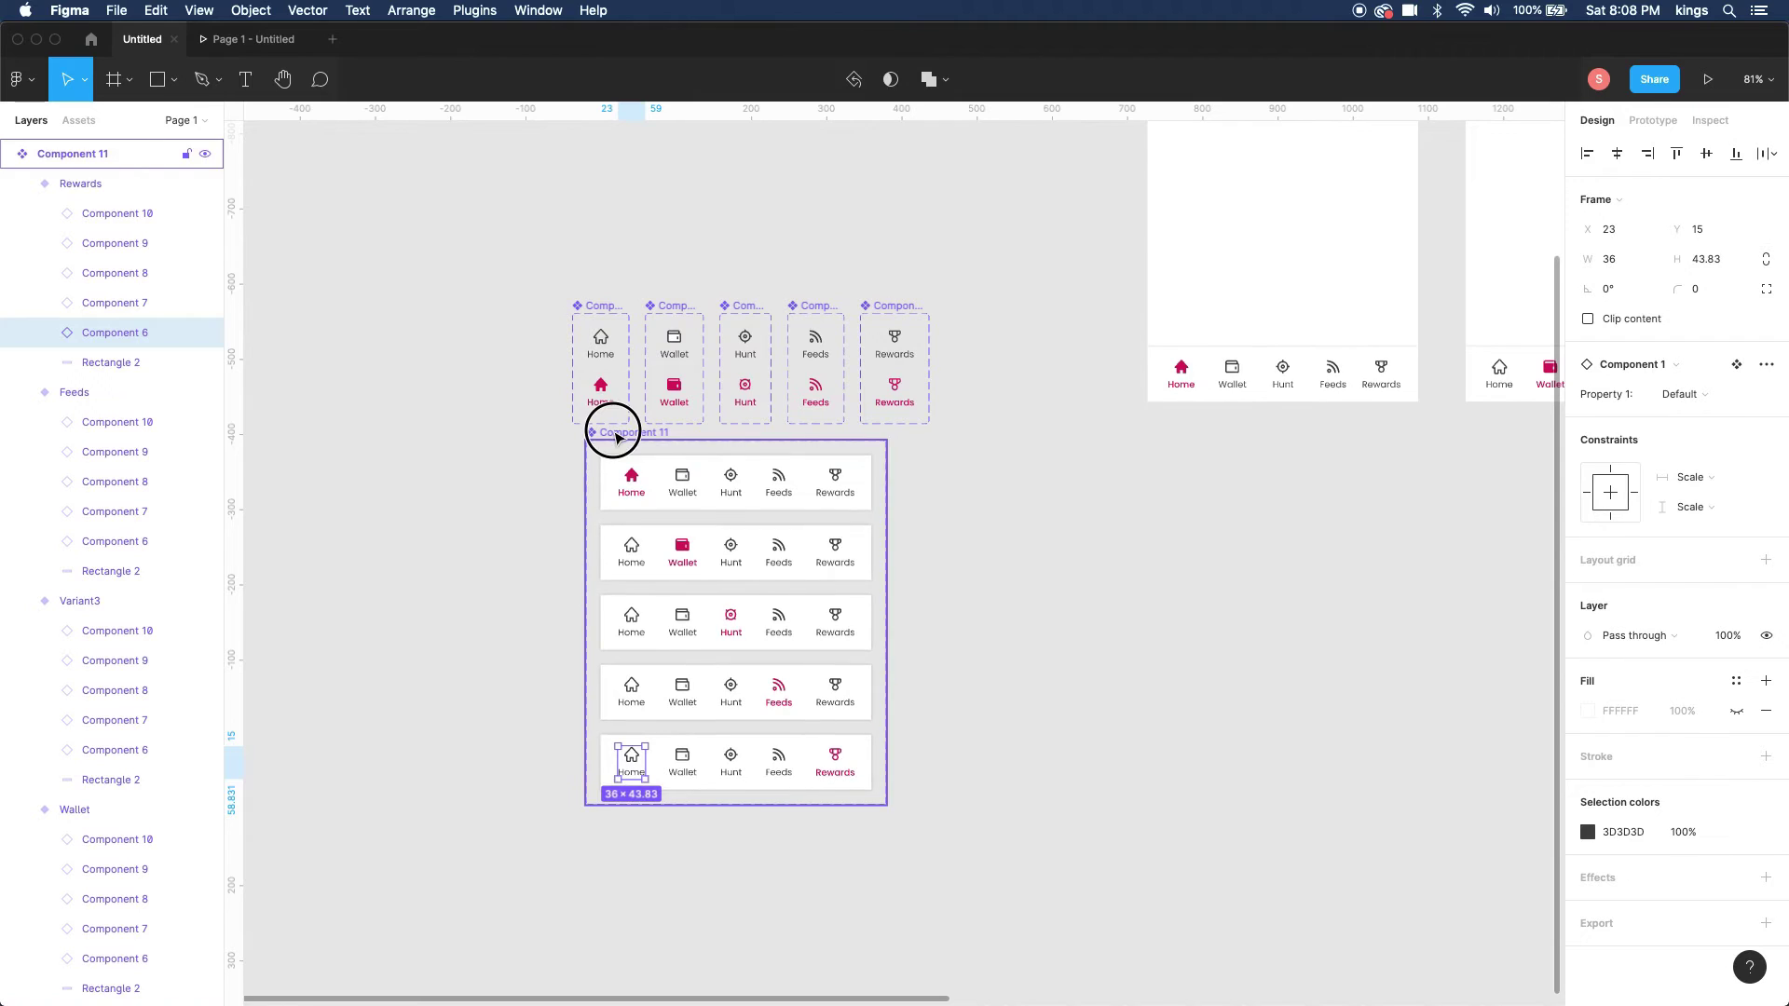
click(606, 479)
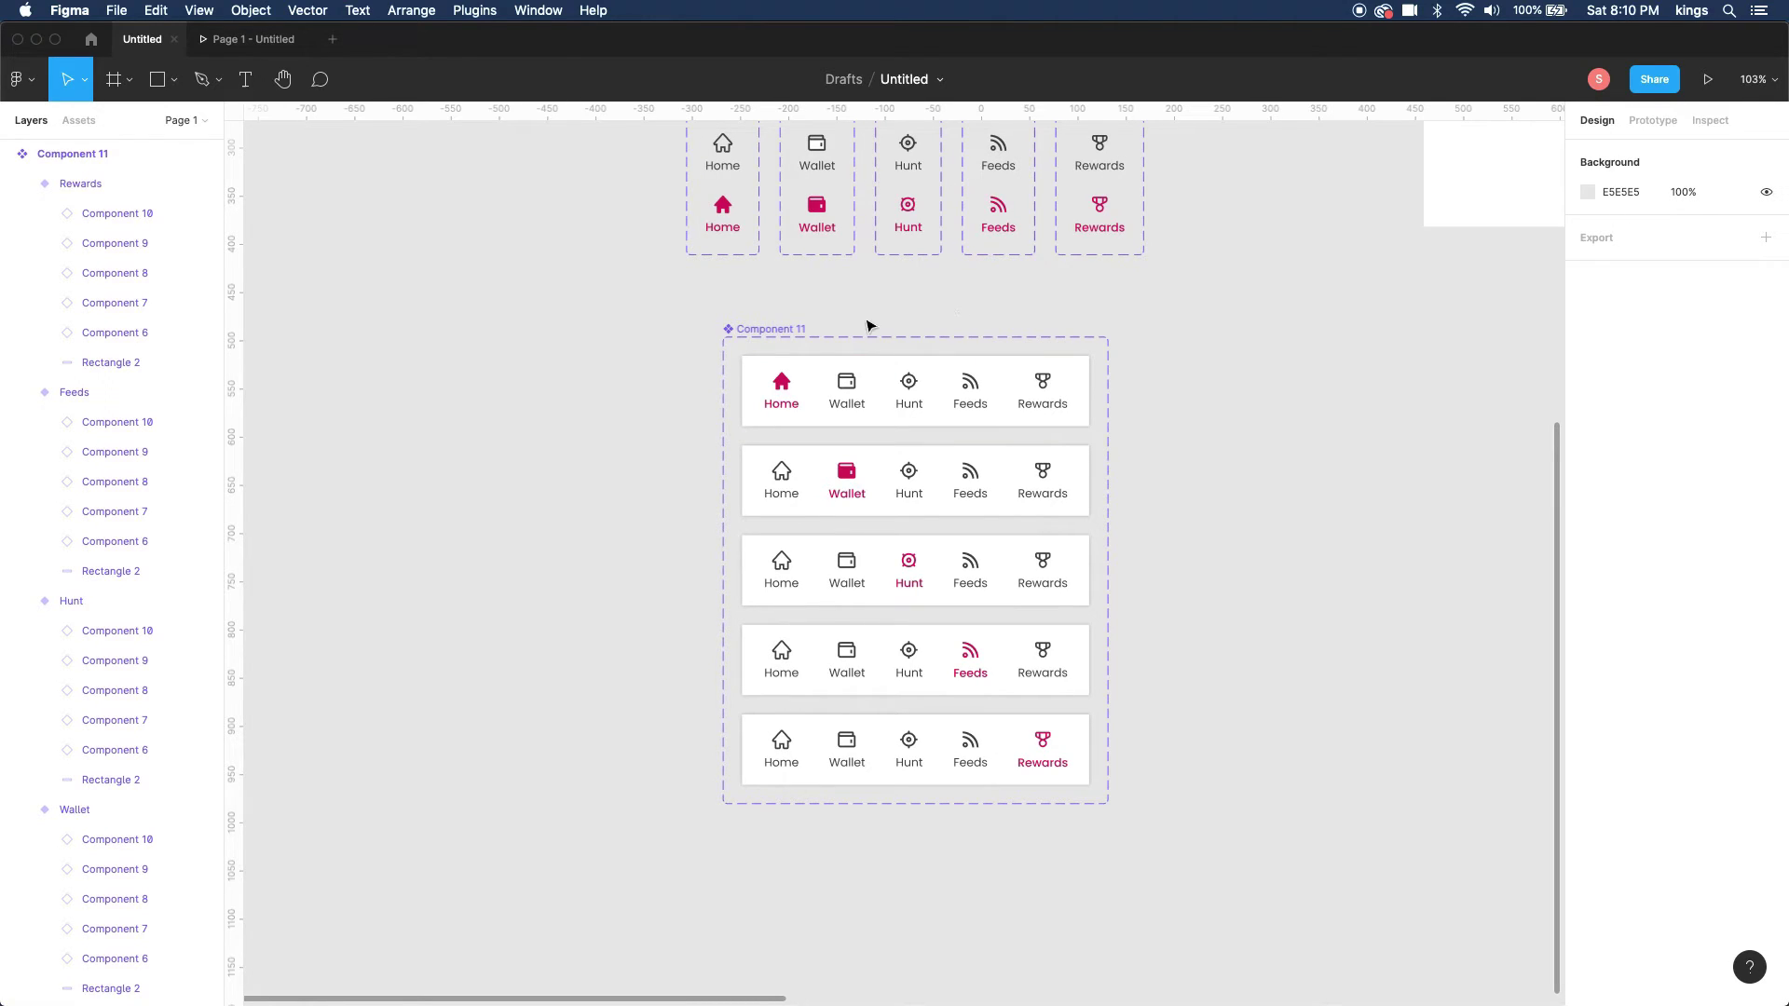
- Place an instance of the Default navigation bar variant at the bottom edge of the Home screen
click(770, 329)
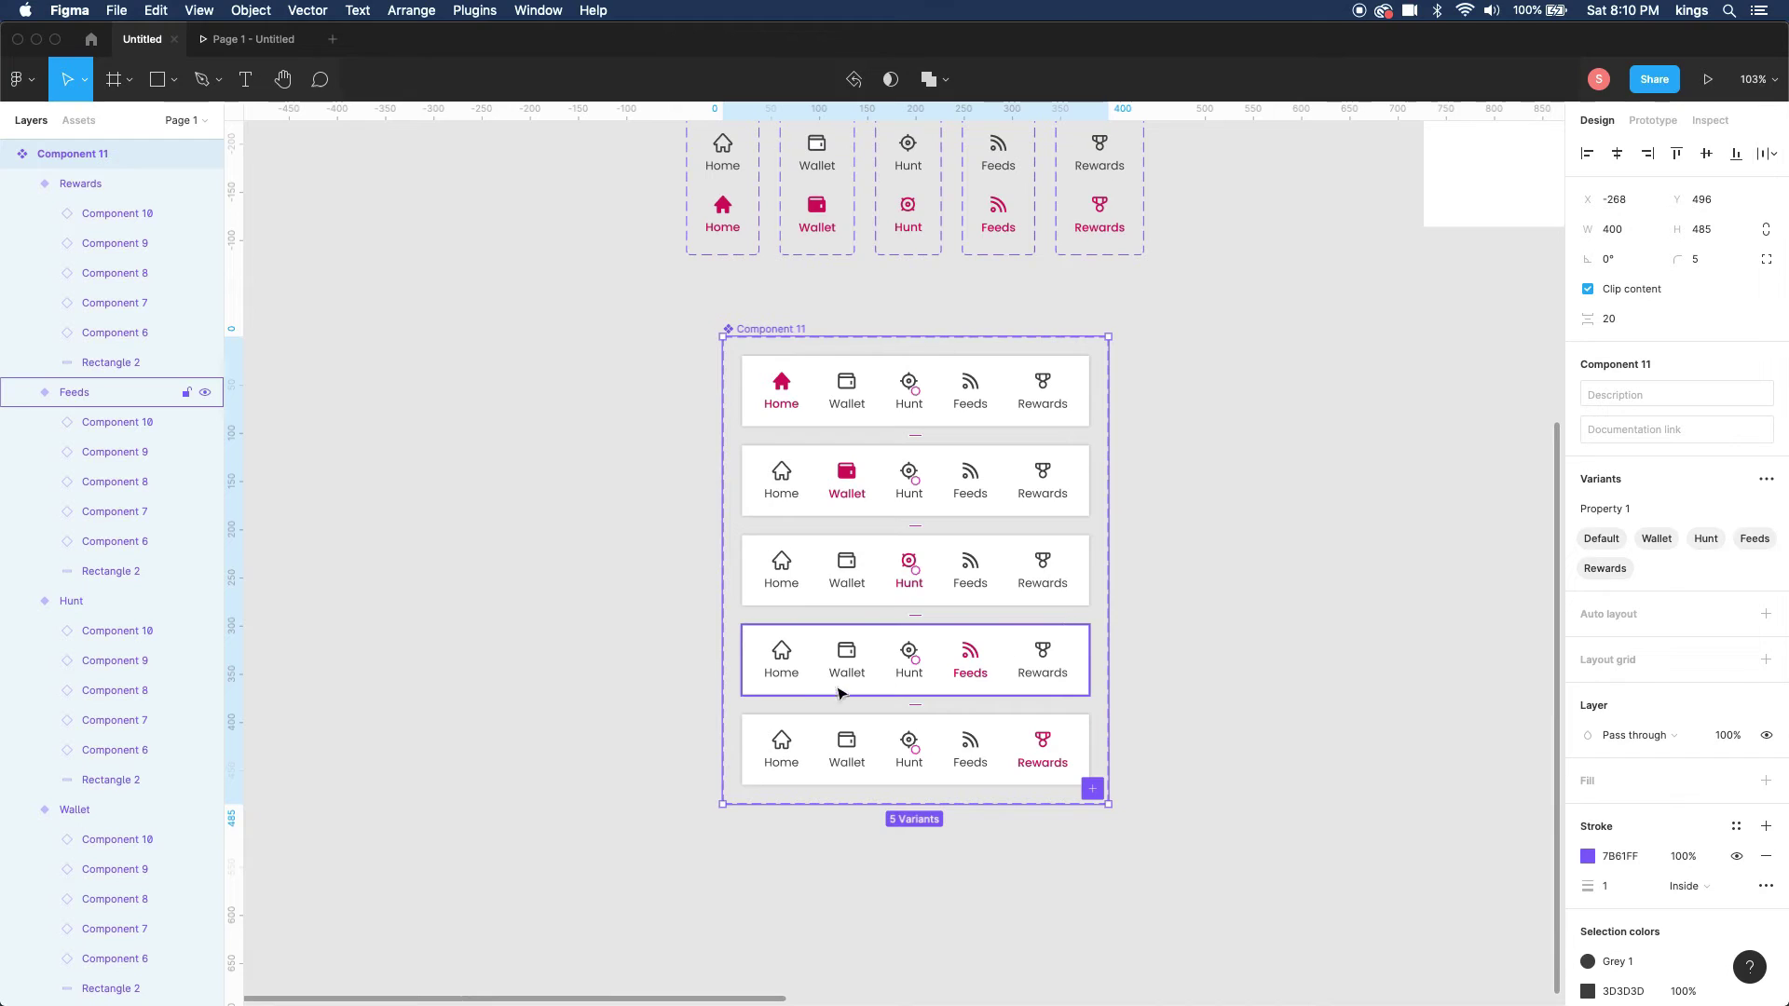
scroll(818, 701, down, 5)
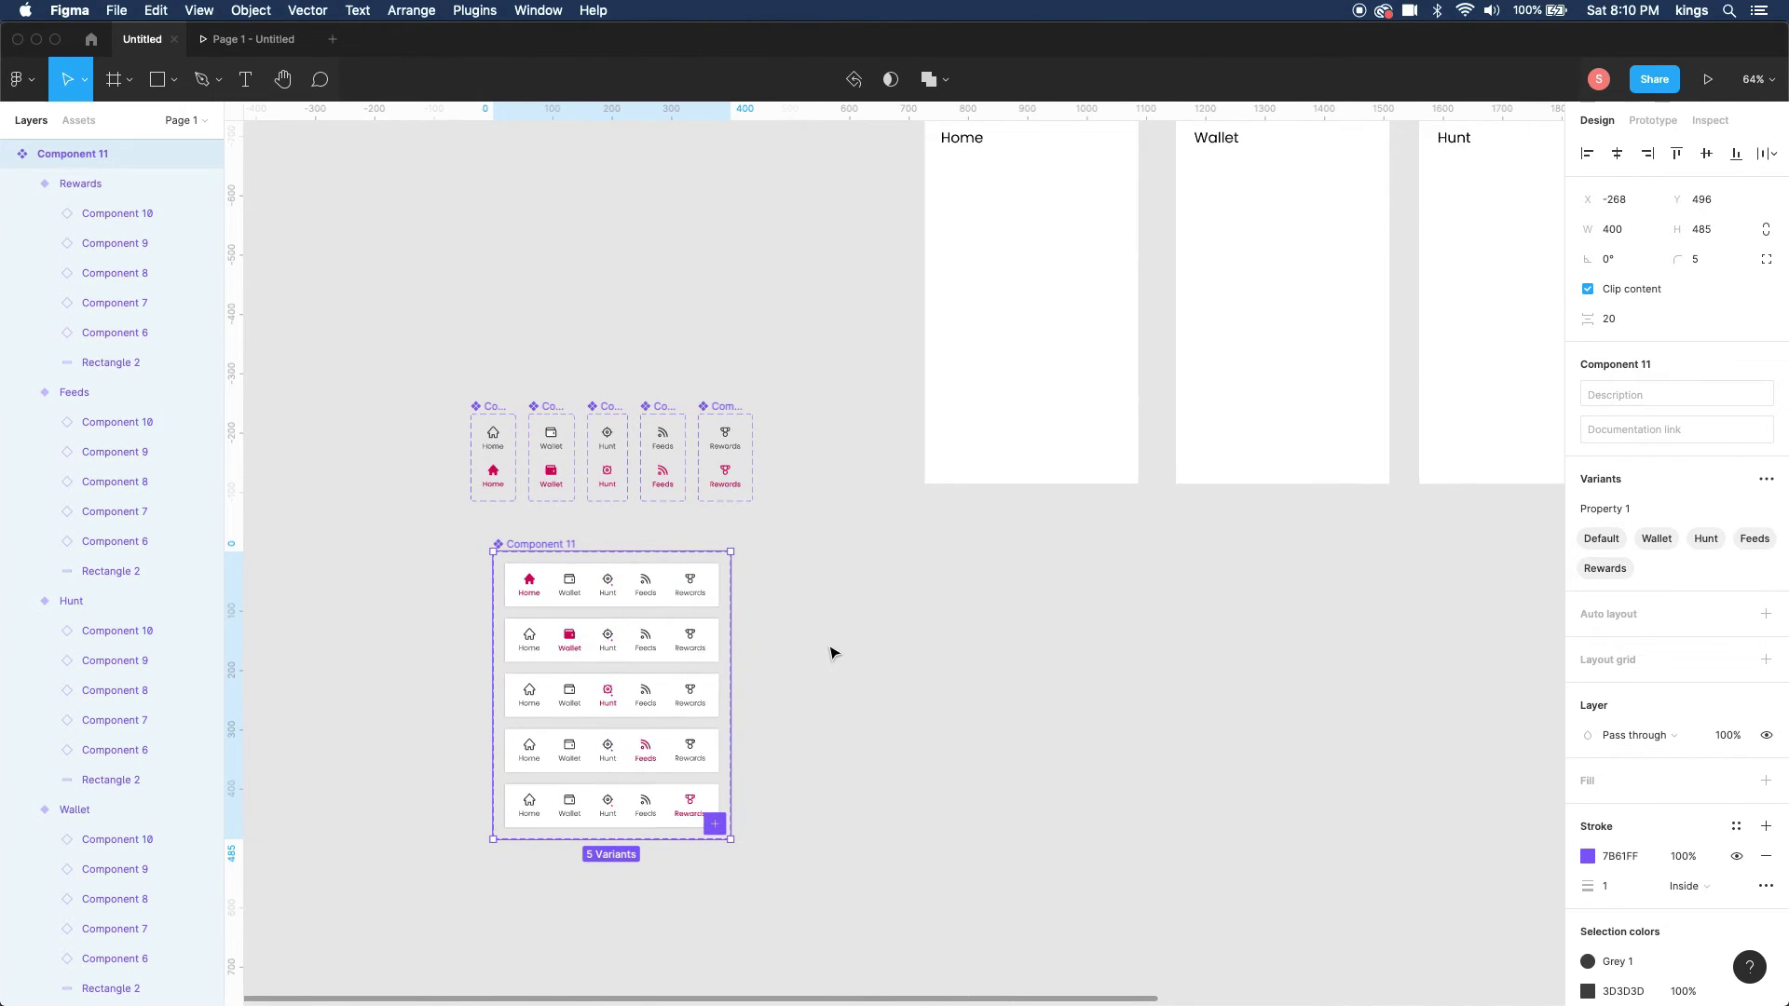
drag(528, 586, 947, 456)
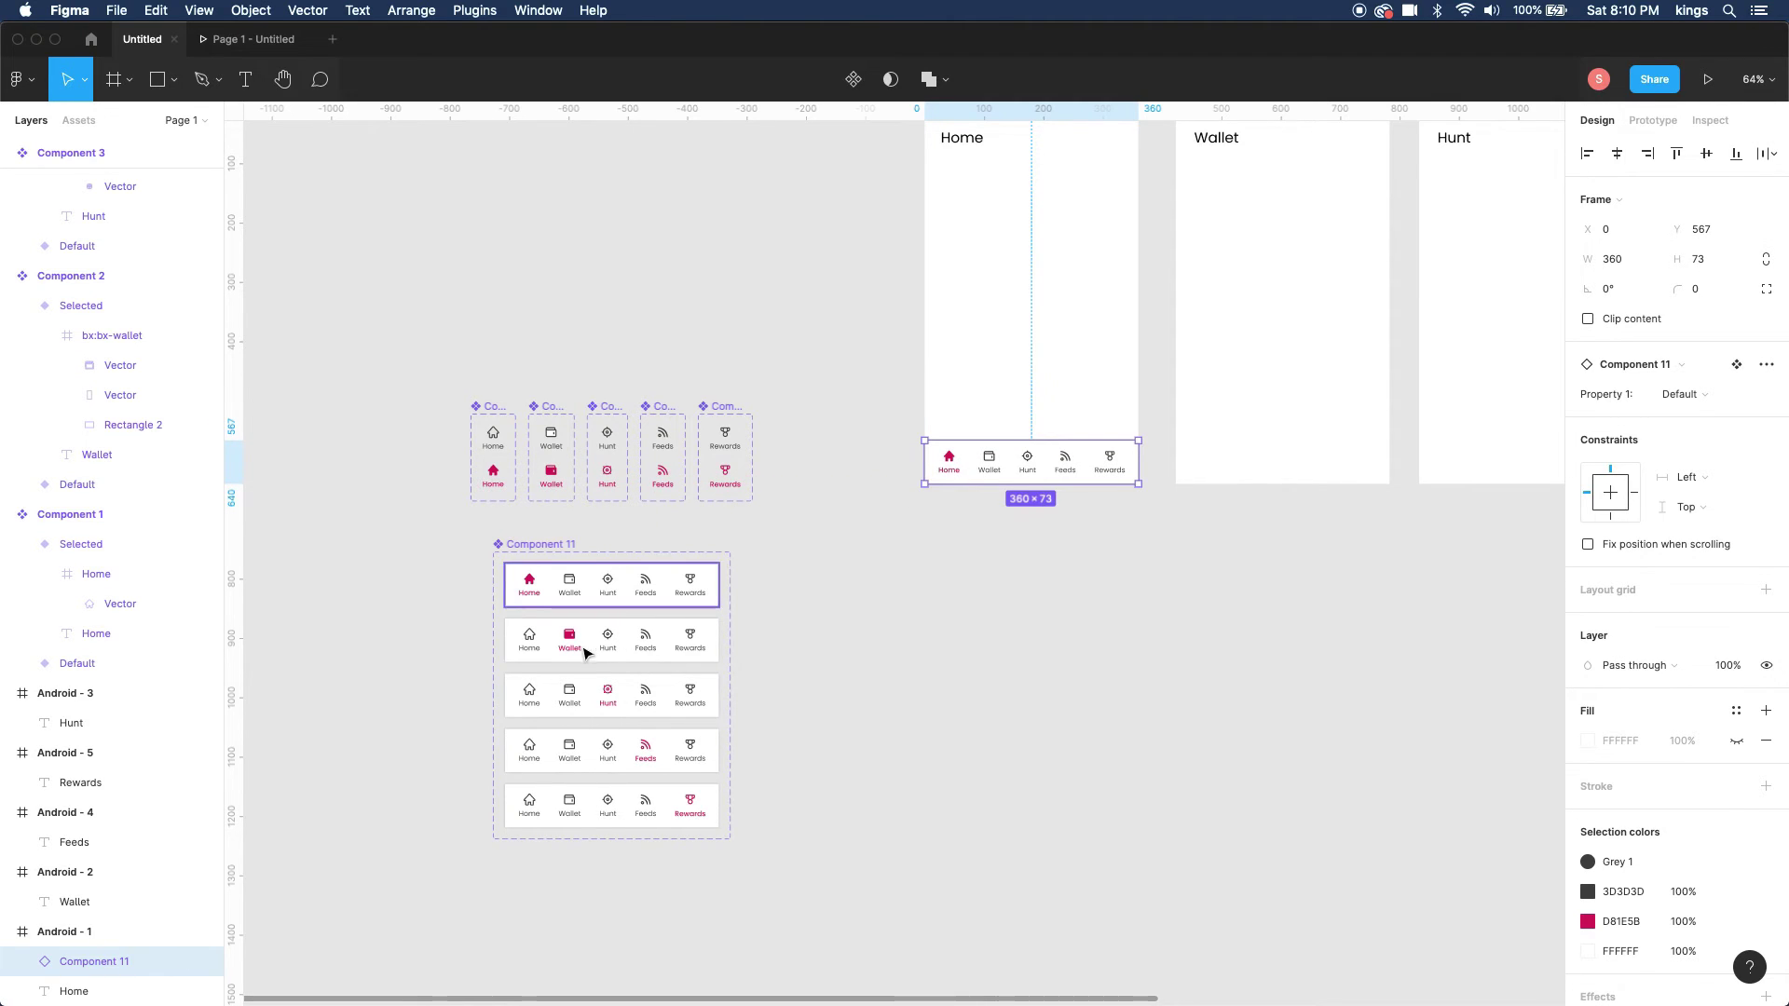
- Place an instance of the Wallet navigation bar variant on the Wallet screen, flush with its bottom edge at X 0, Y 567
drag(569, 643, 1239, 468)
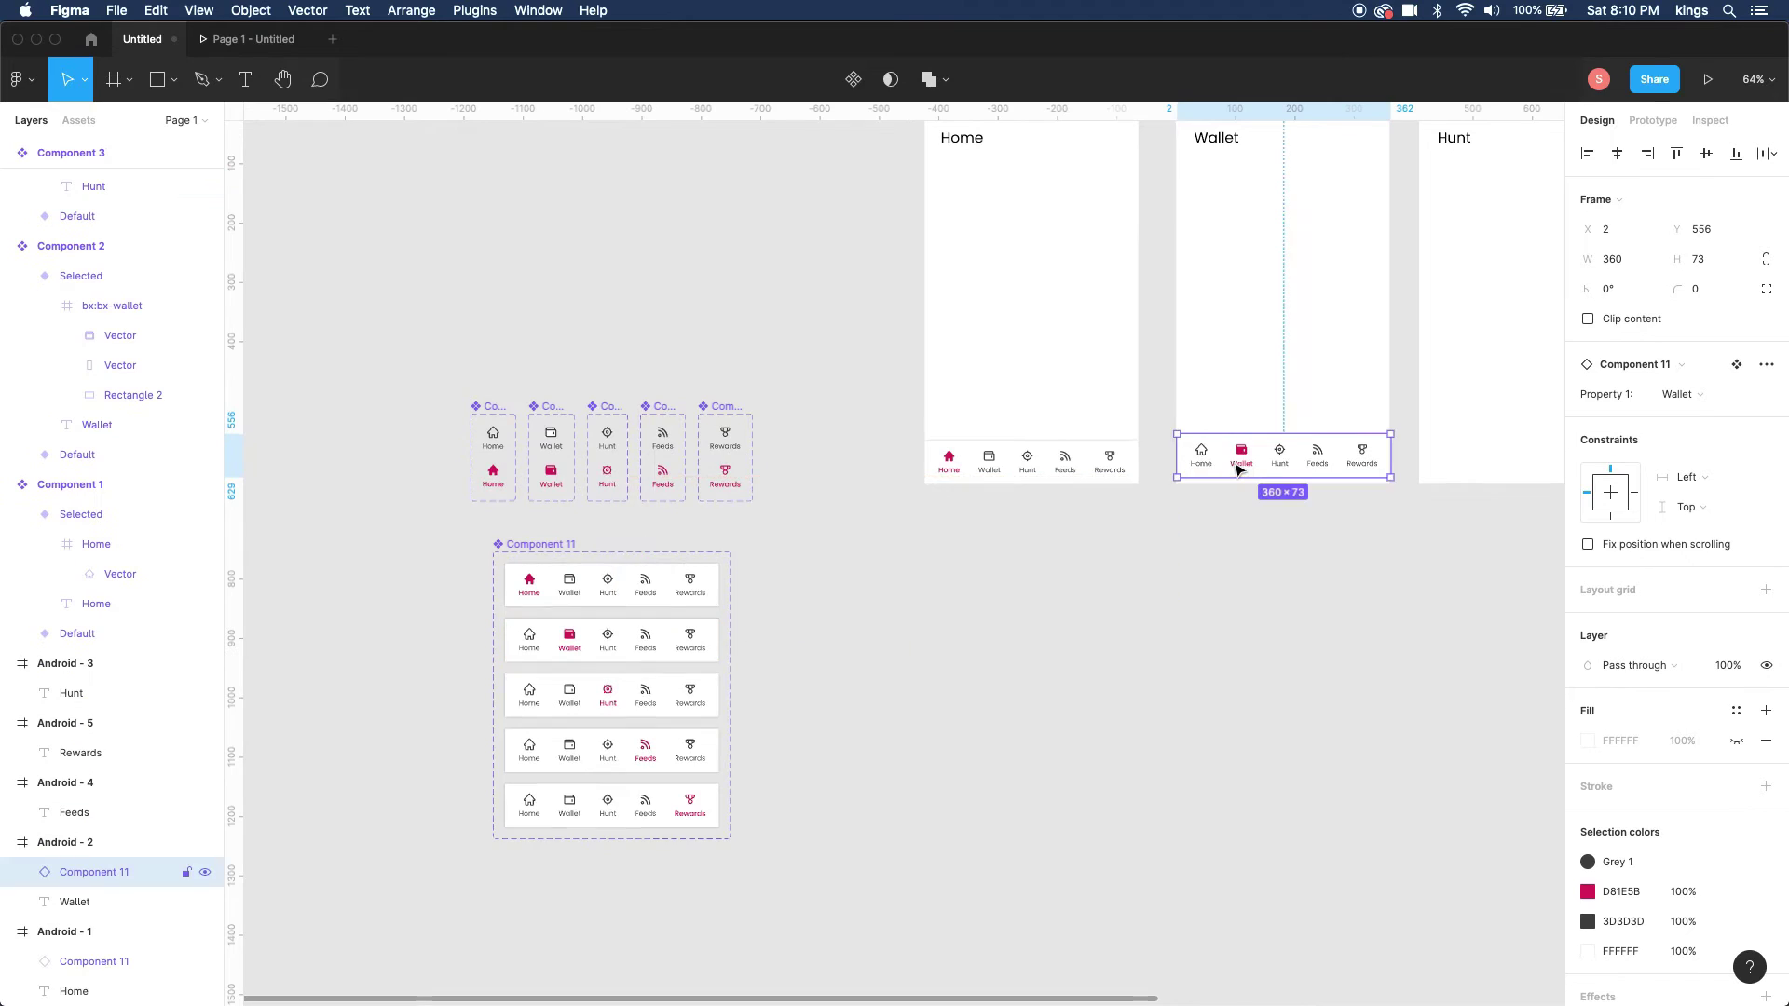
scroll(1229, 467, right, 3)
scroll(922, 597, up, 5)
click(926, 620)
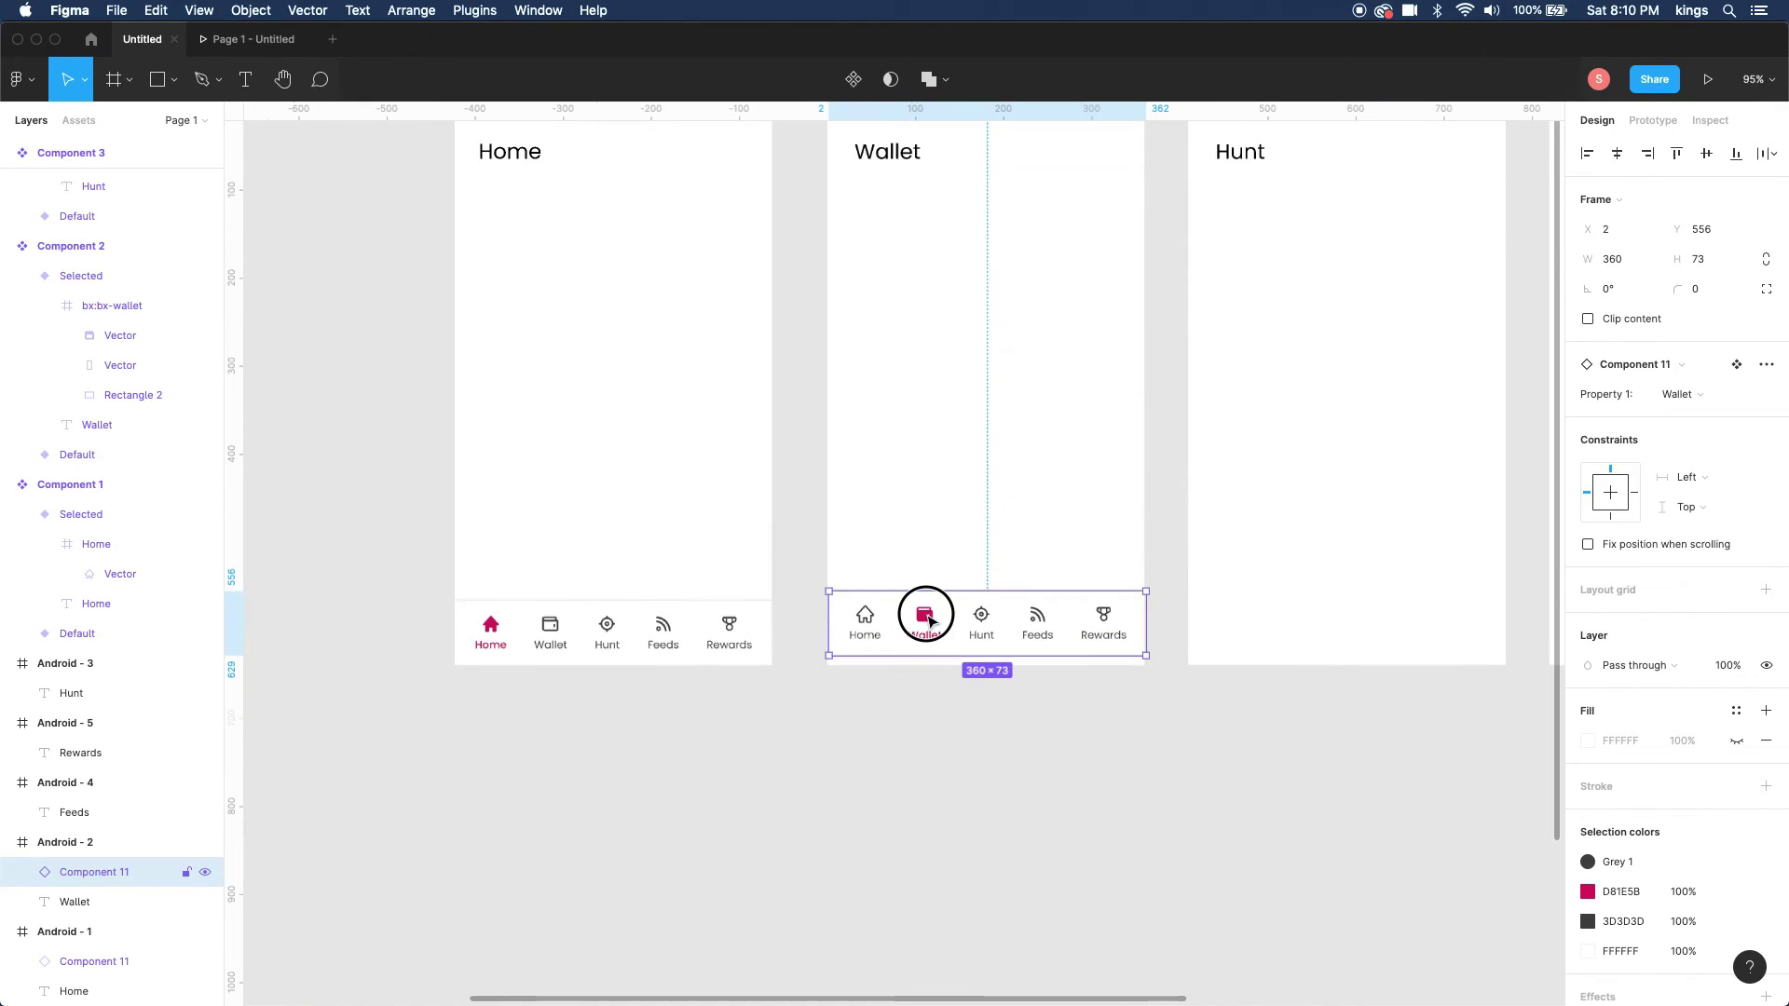
drag(926, 630, 928, 636)
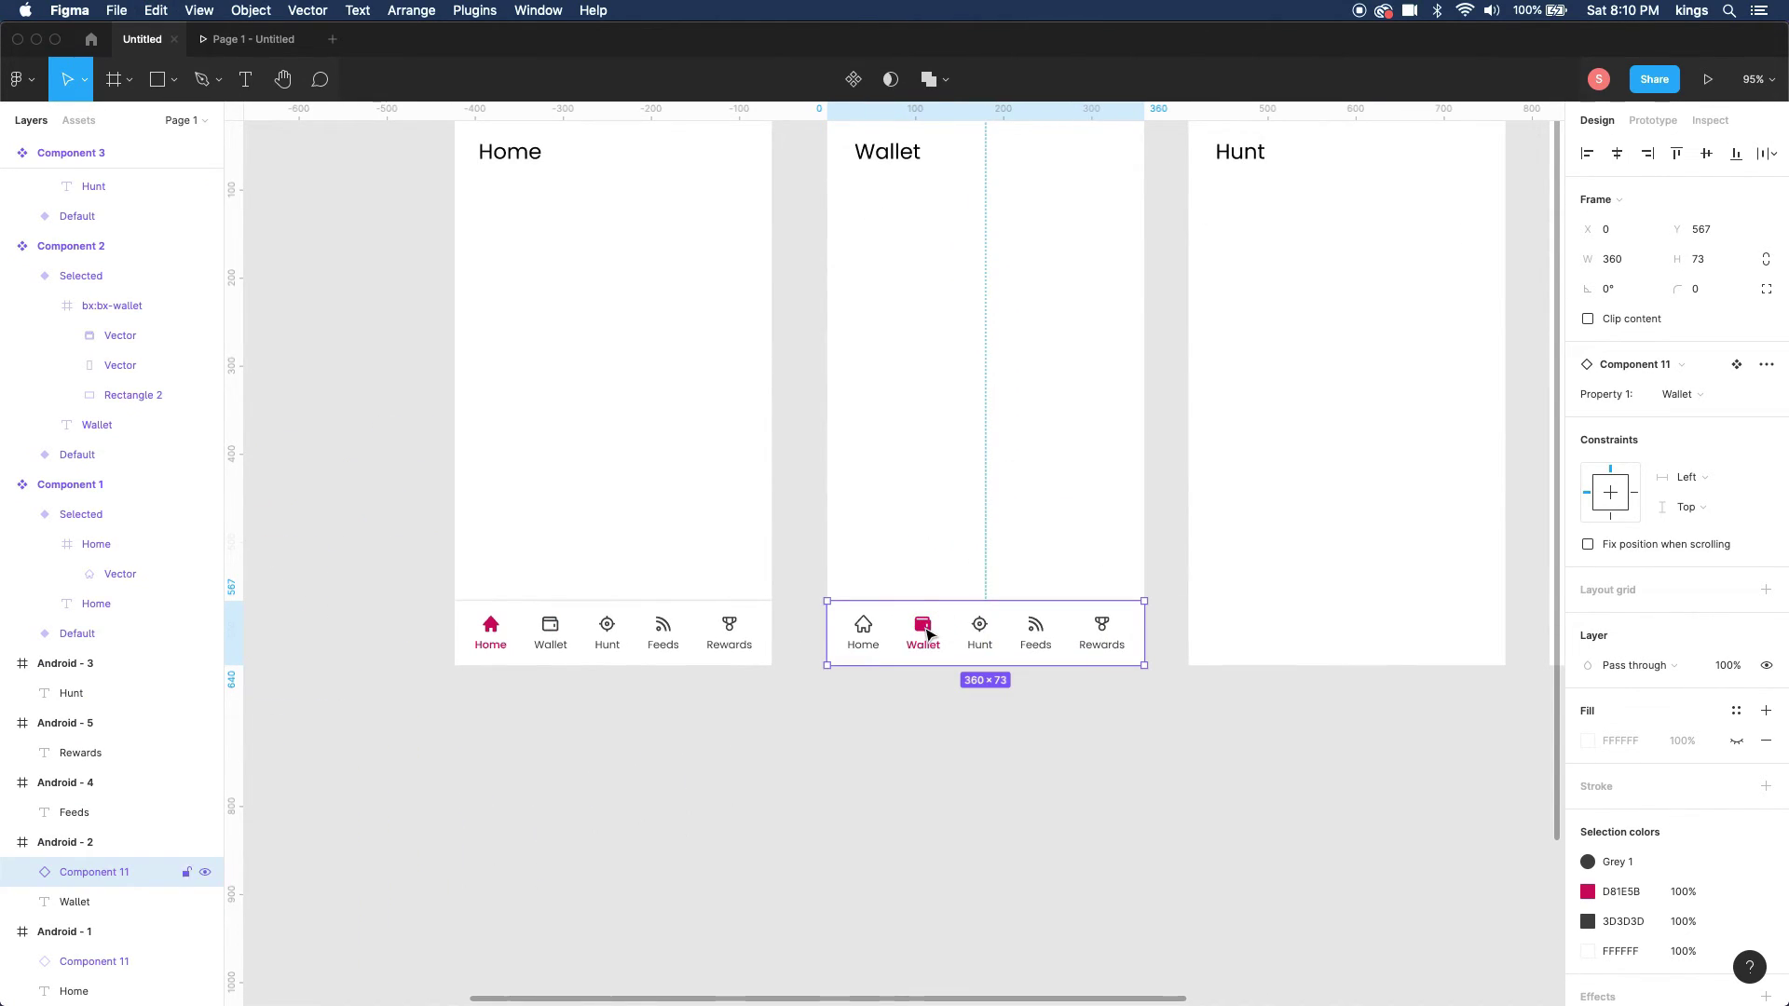
- Paste the Wallet screen's navigation bar instance into the Hunt, Feeds and Rewards screens (Android - 3, 4 and 5)
scroll(928, 636, right, 3)
scroll(928, 635, up, 2)
click(1063, 190)
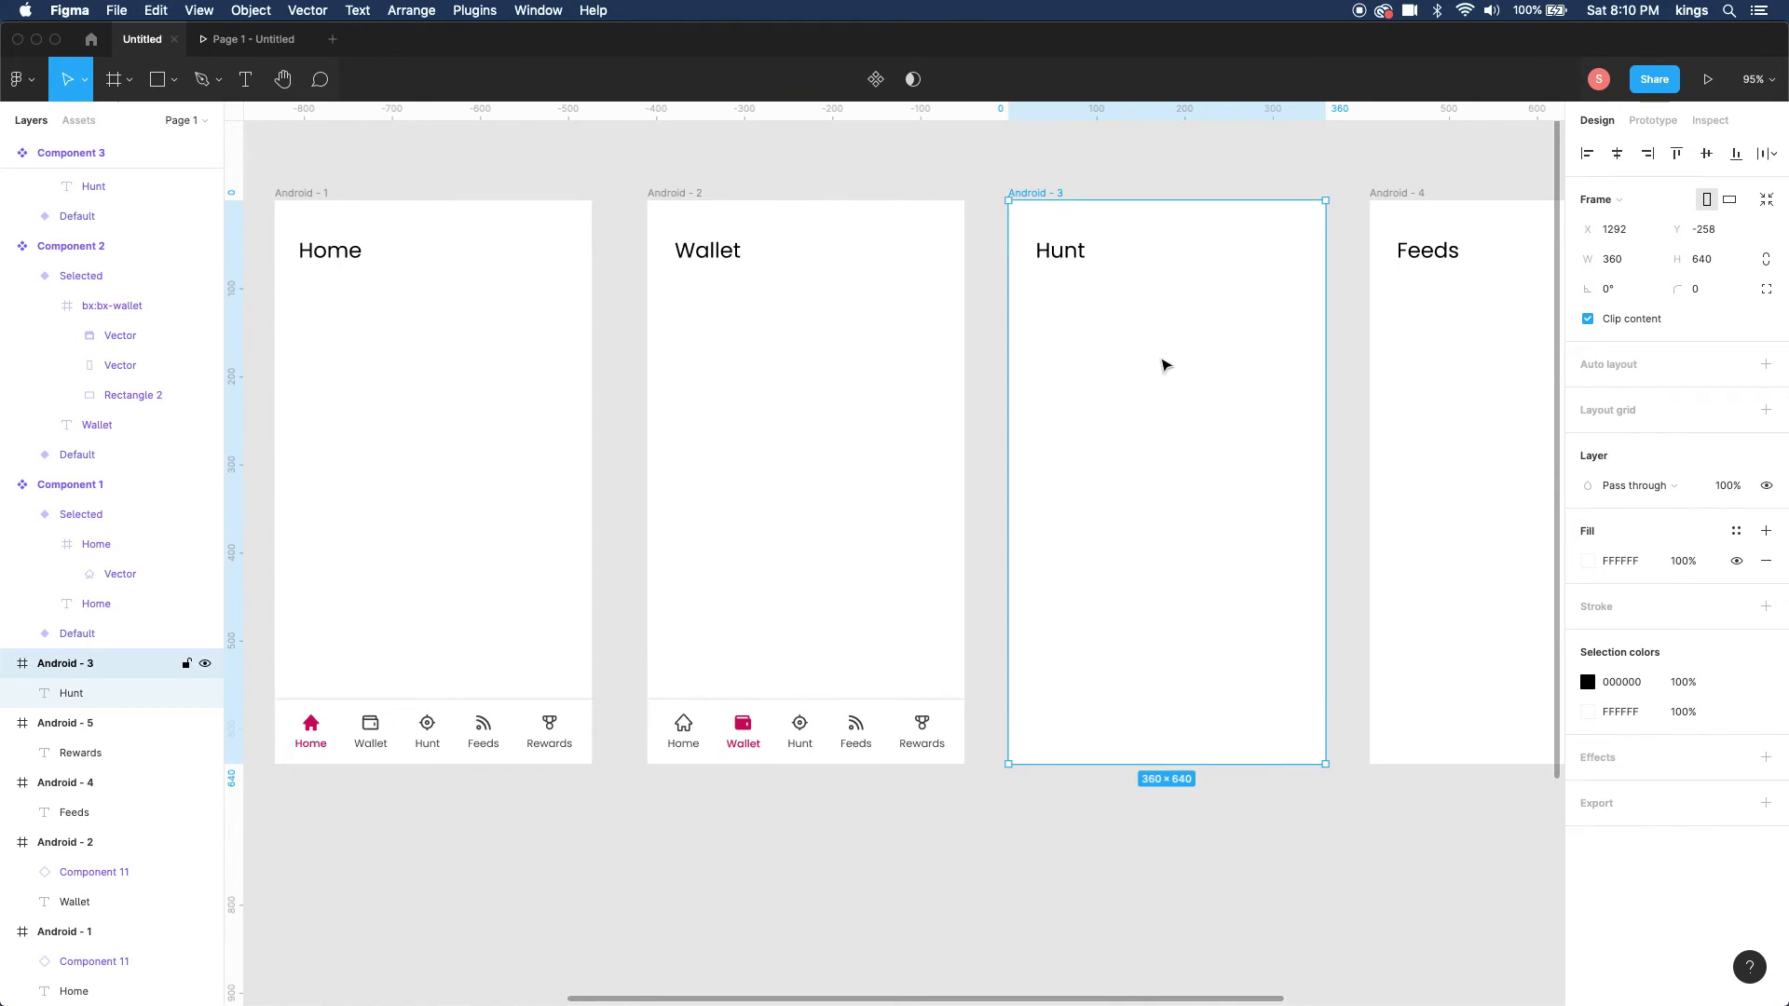
key(cmd+v)
scroll(1193, 459, right, 3)
click(1166, 203)
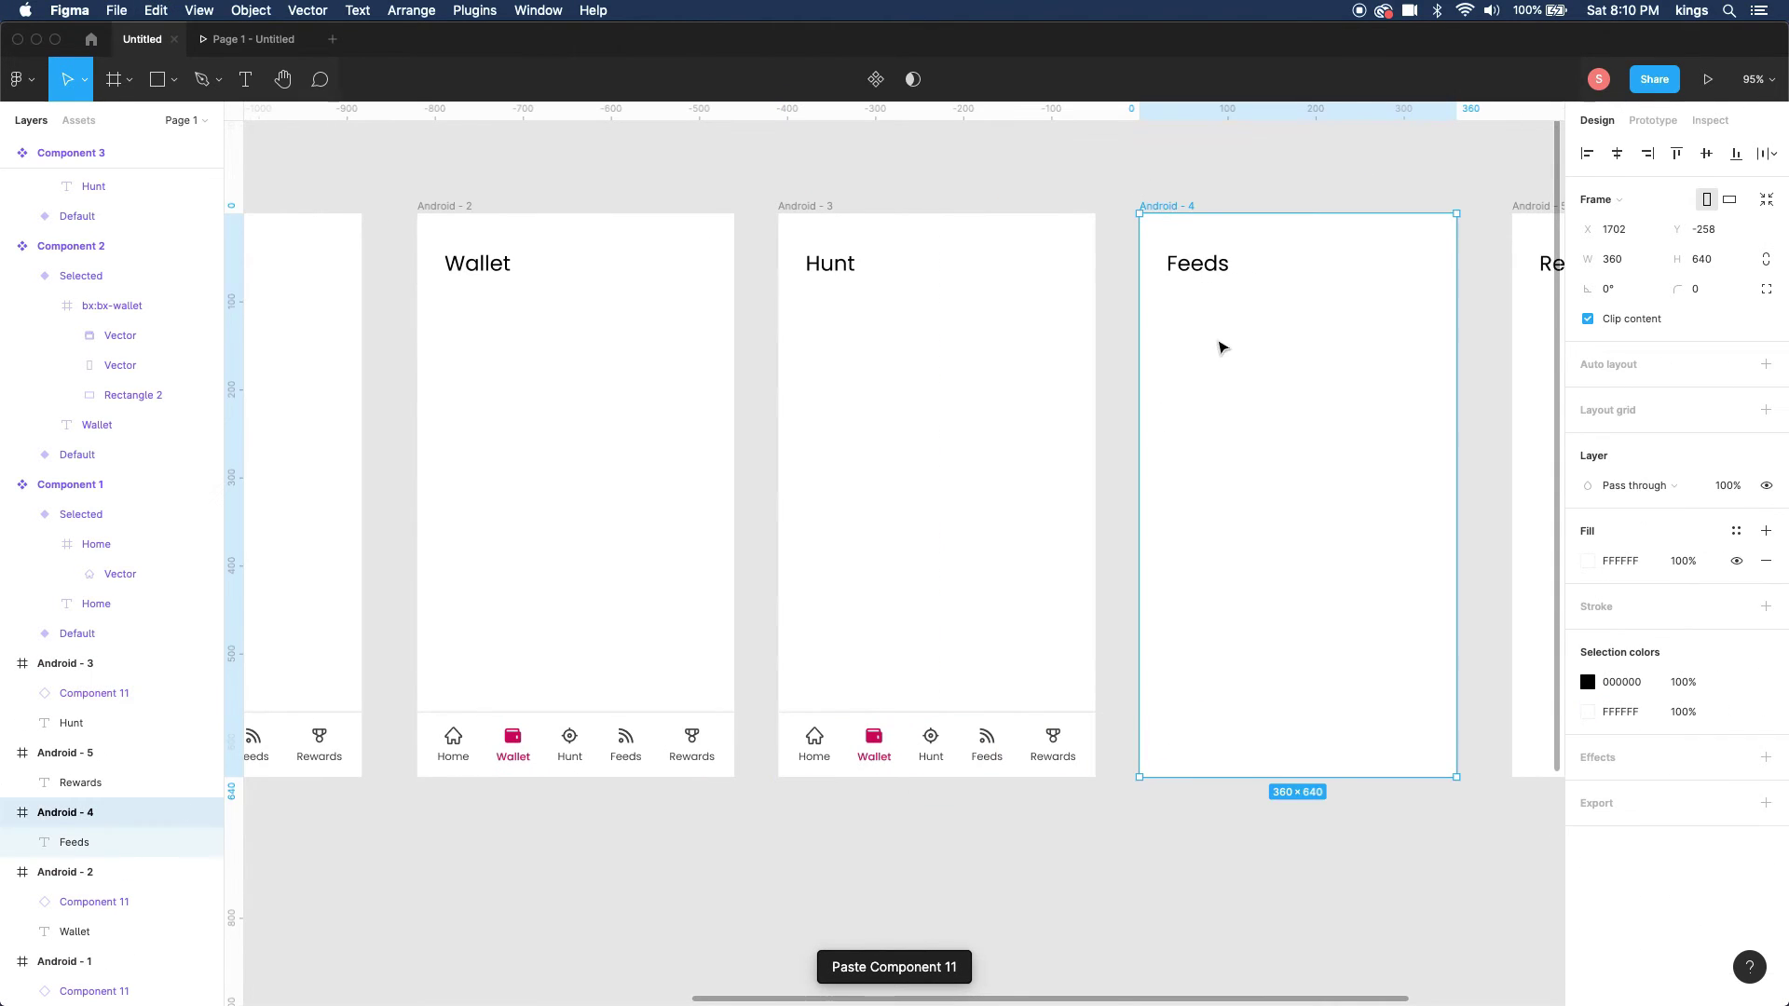
key(super+v)
scroll(1238, 488, right, 3)
click(1099, 220)
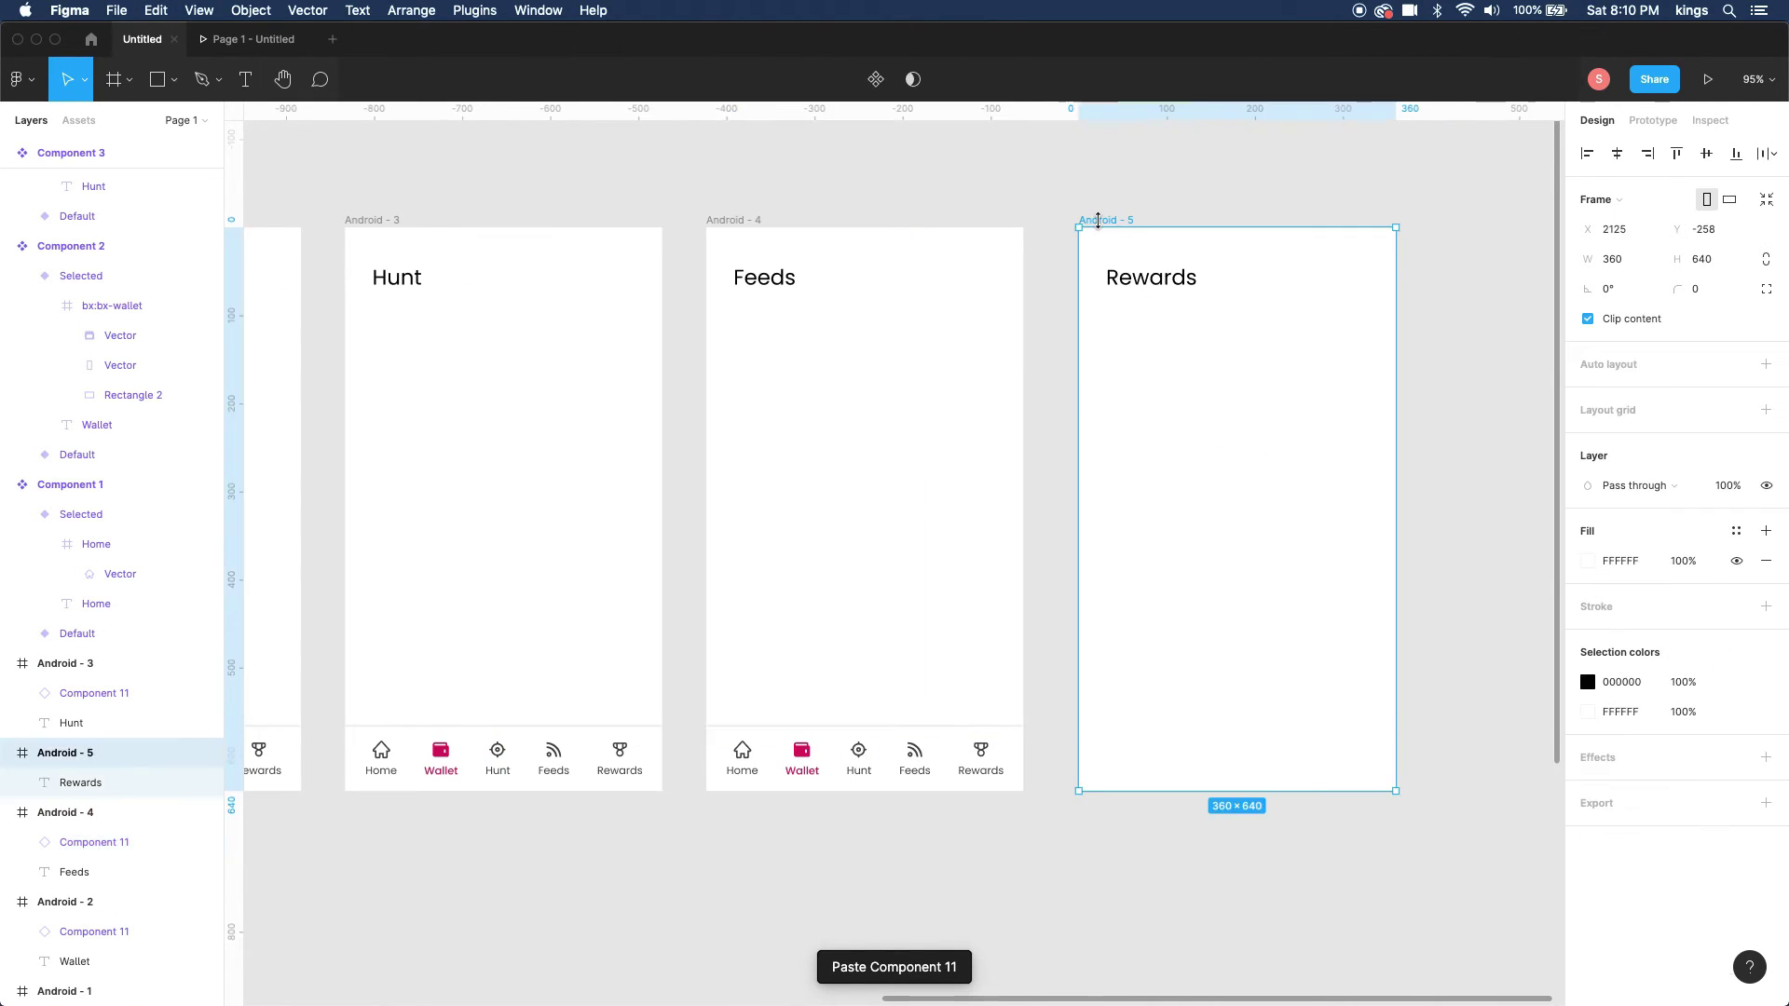
key(super+v)
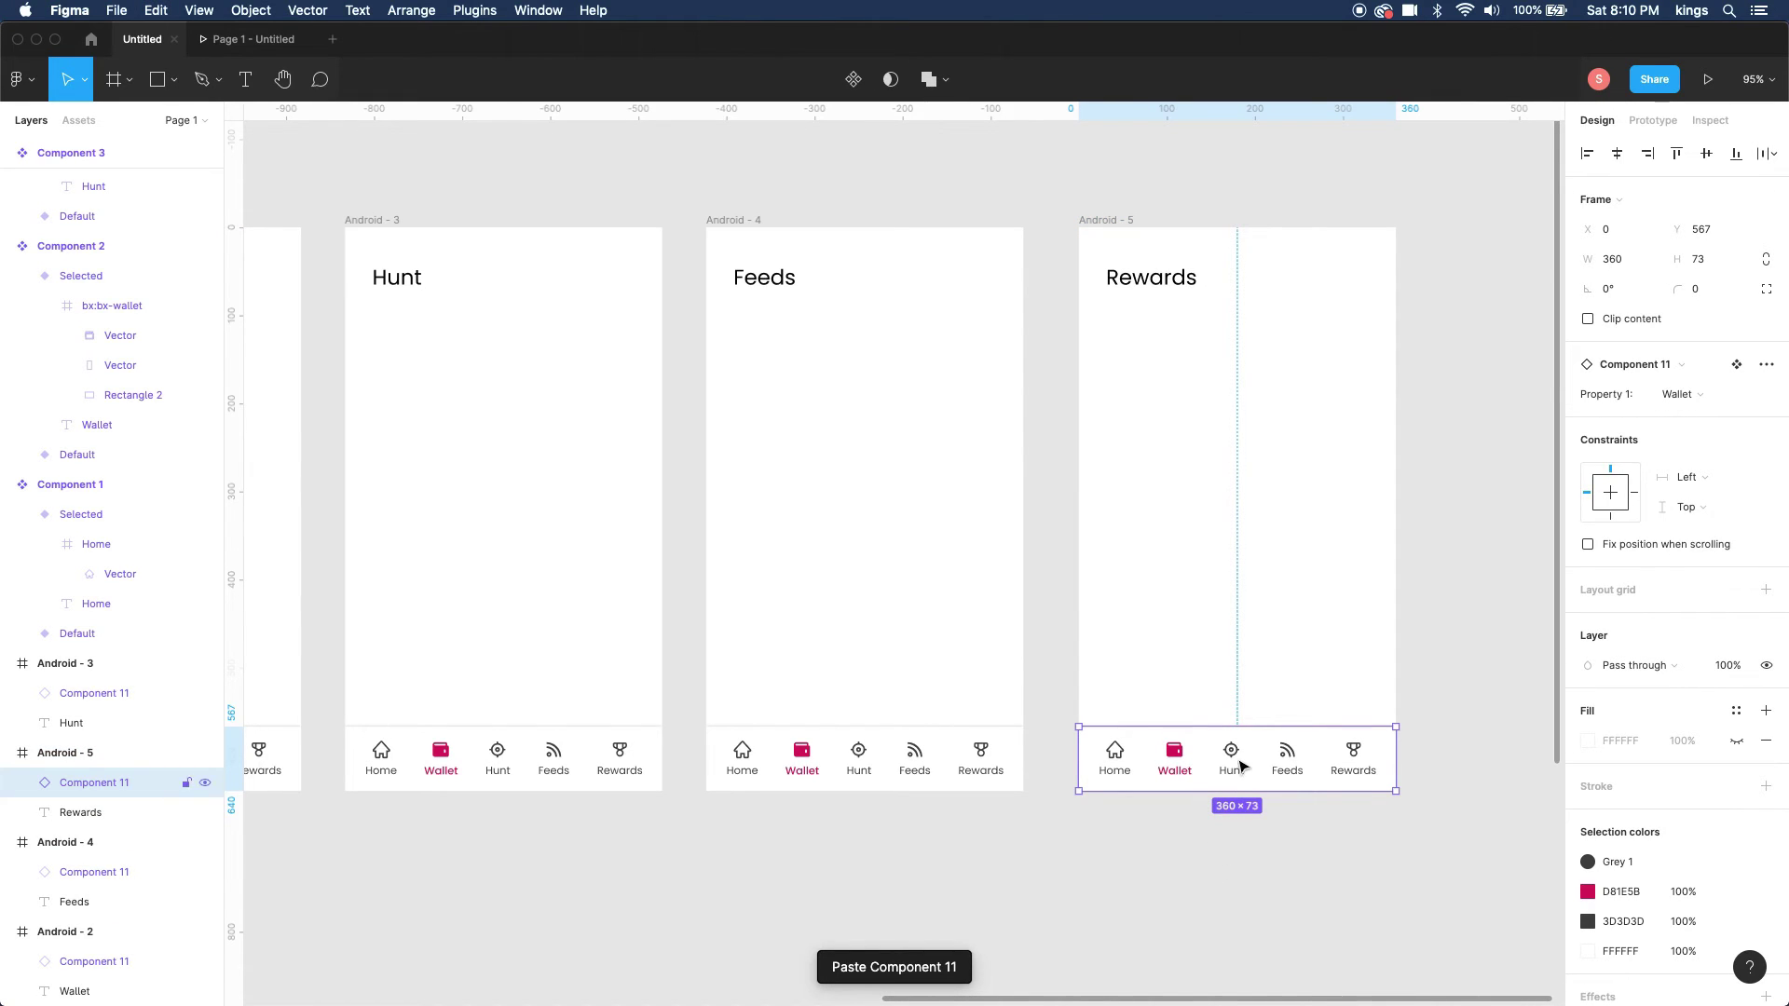
- Set the navigation bar on the Rewards screen to the Rewards variant and the one on the Feeds screen to Feeds
click(1698, 394)
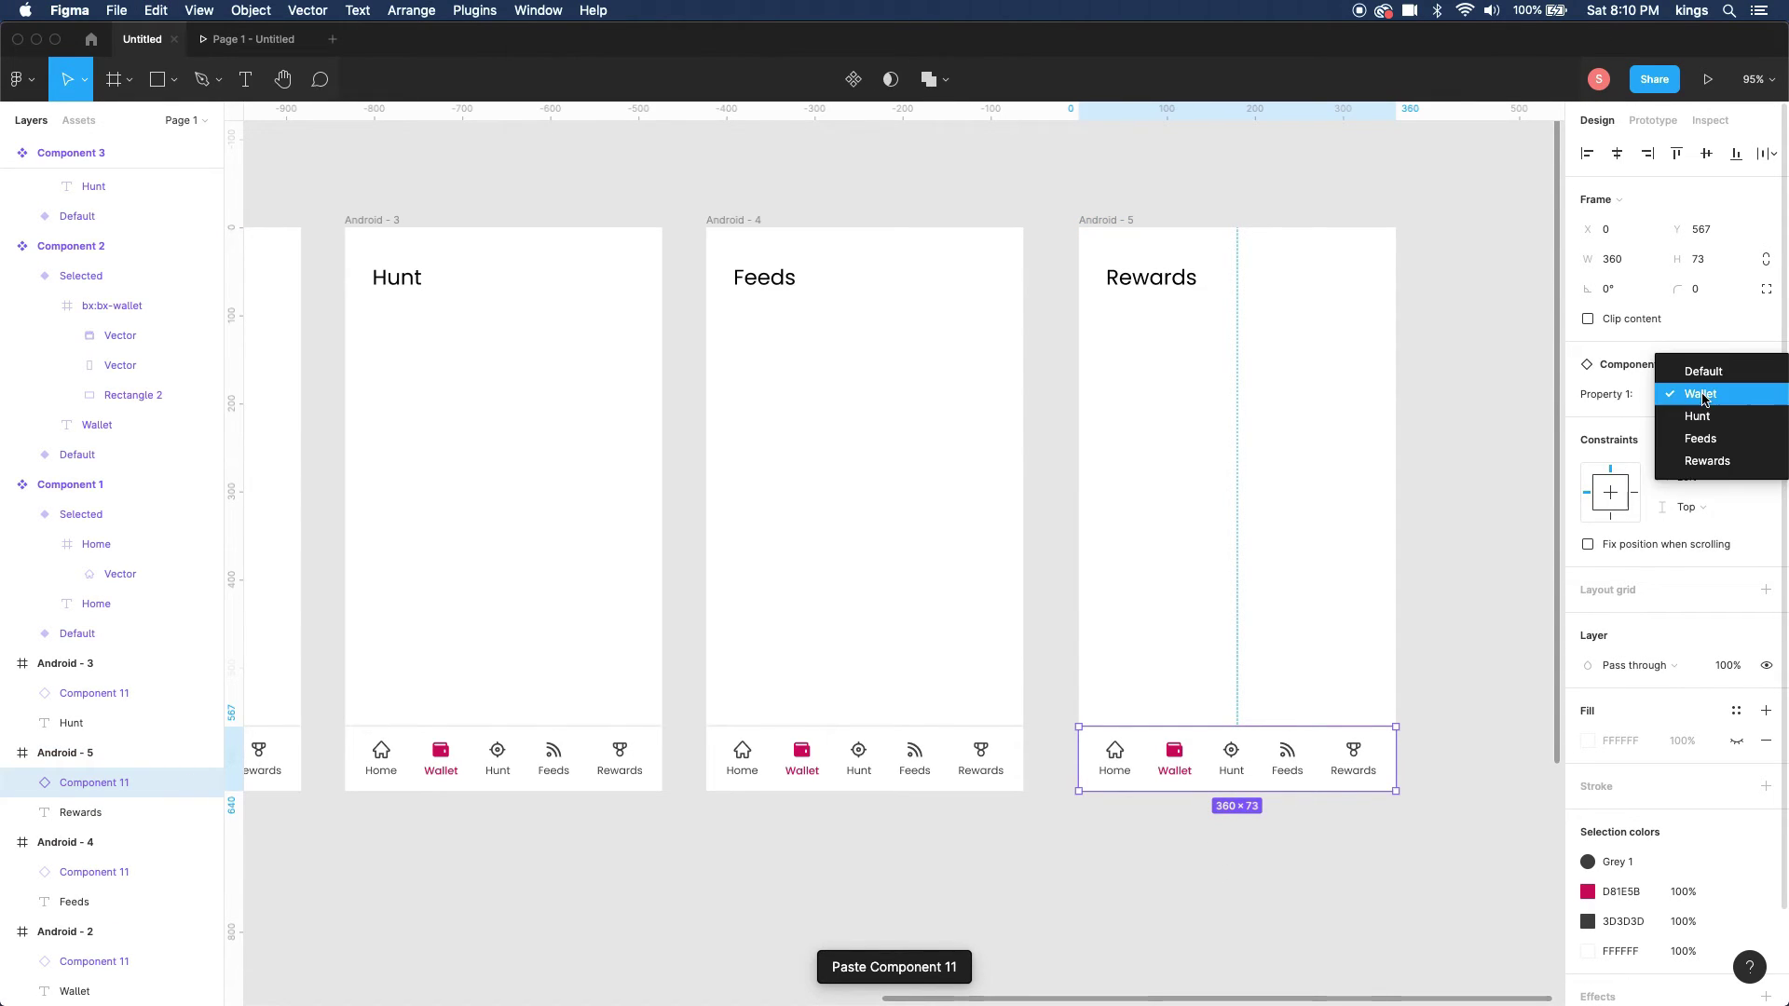
click(1727, 470)
click(918, 755)
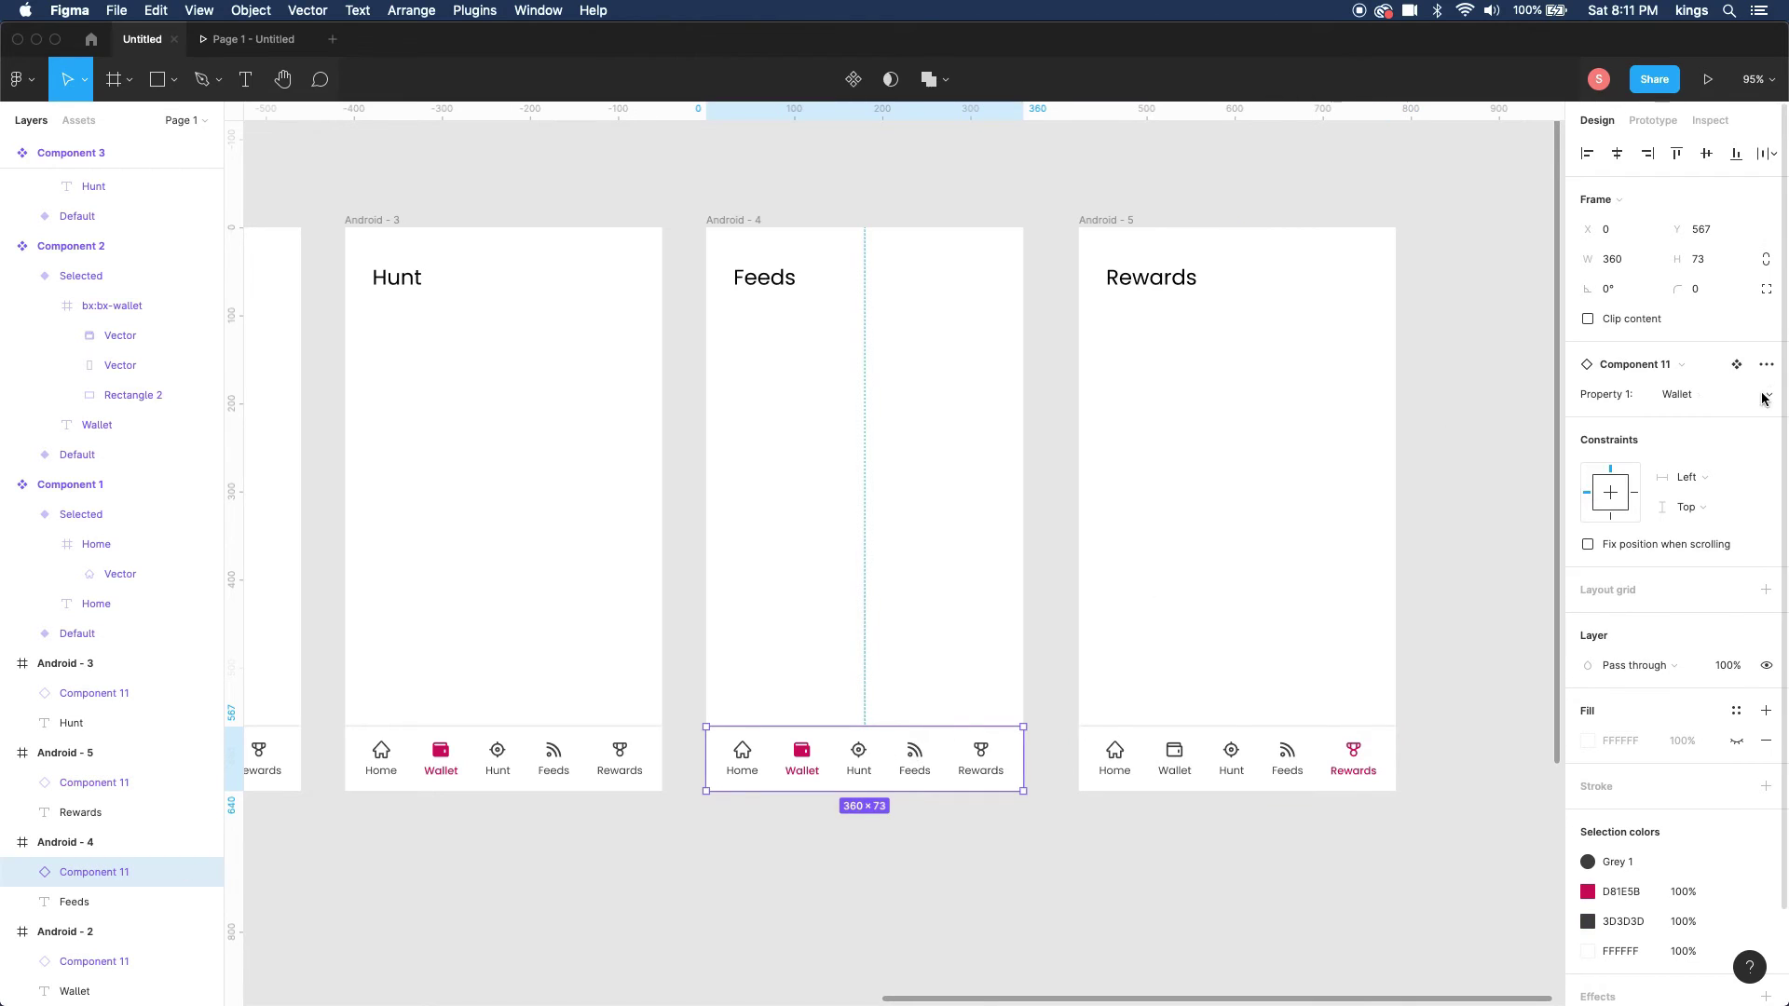
click(1682, 394)
click(1717, 438)
- Set the navigation bar instance on the Hunt screen to the Hunt variant
scroll(946, 615, left, 5)
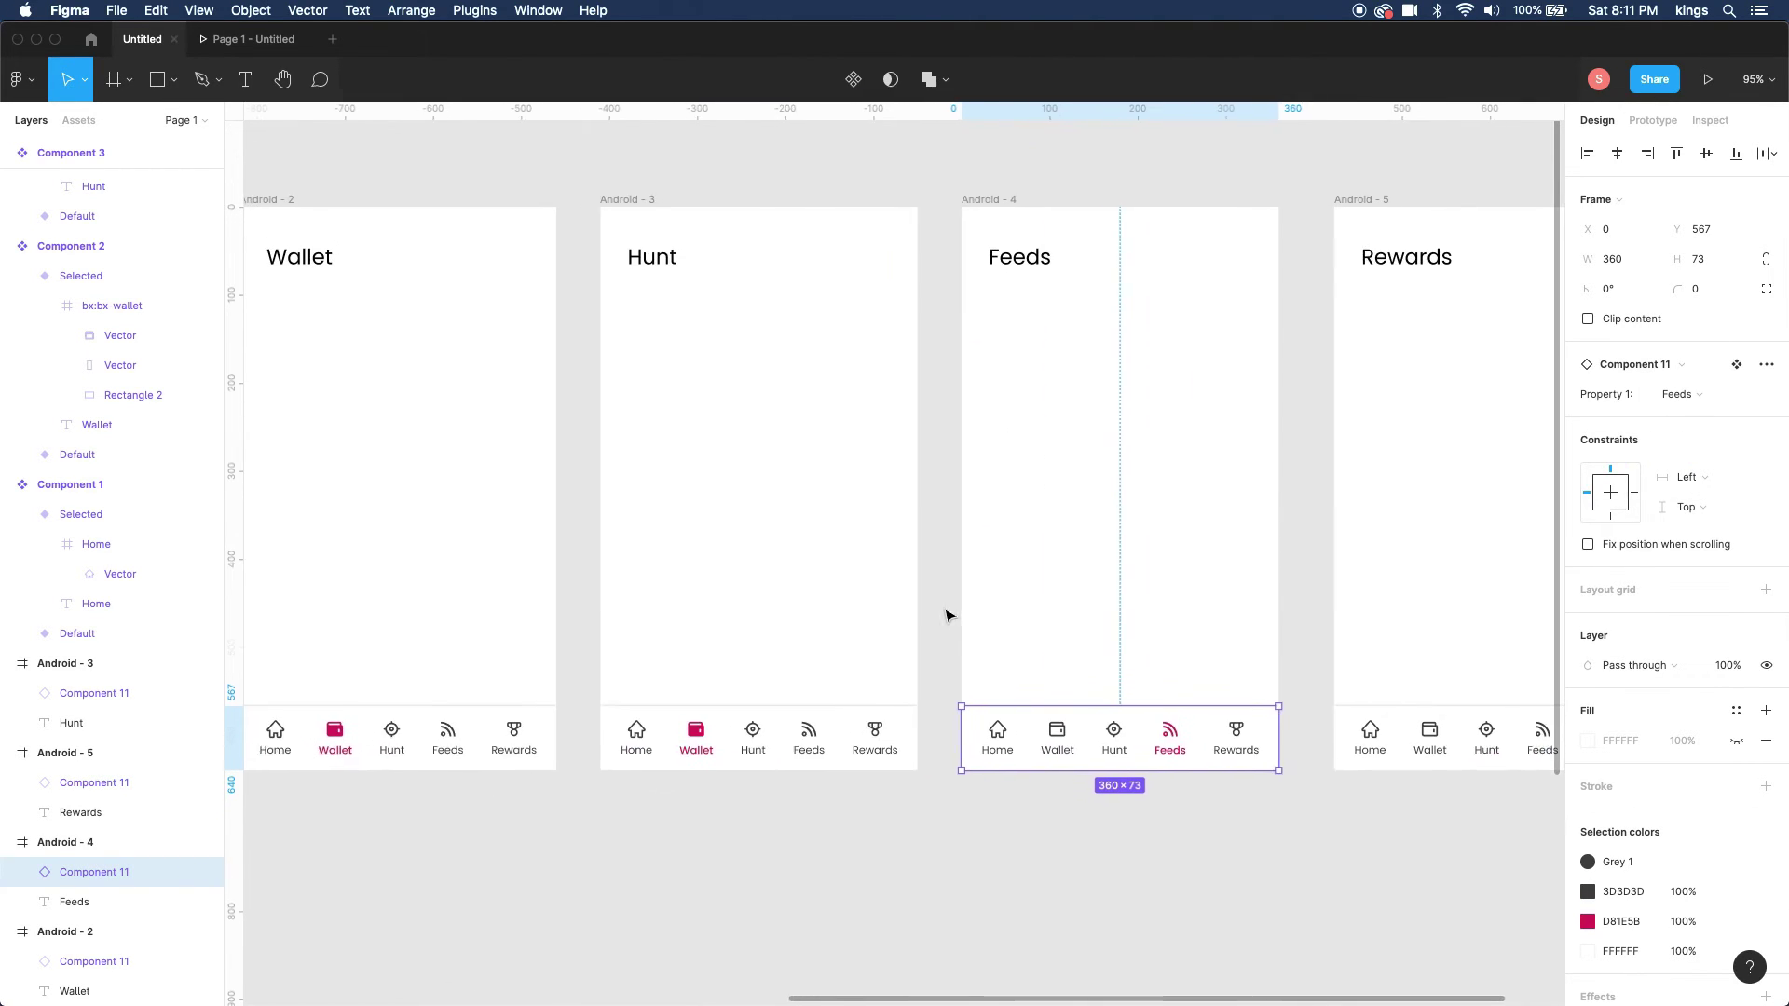
click(772, 745)
click(1680, 394)
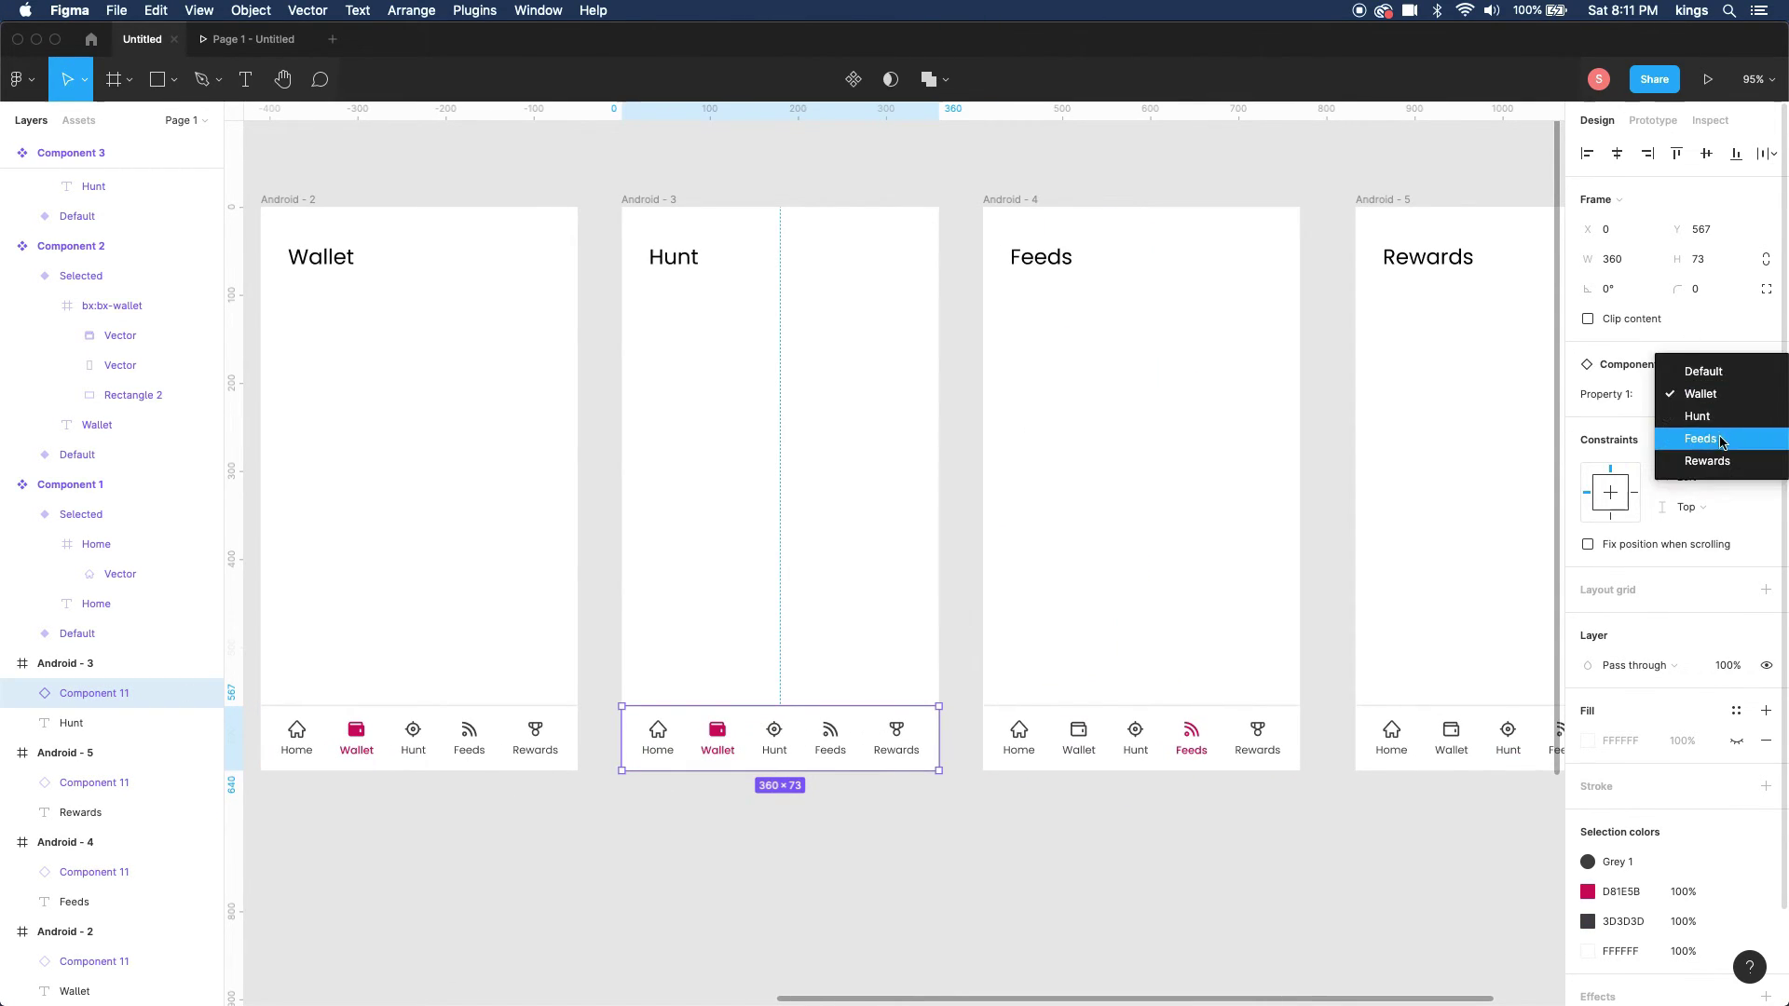
click(1701, 421)
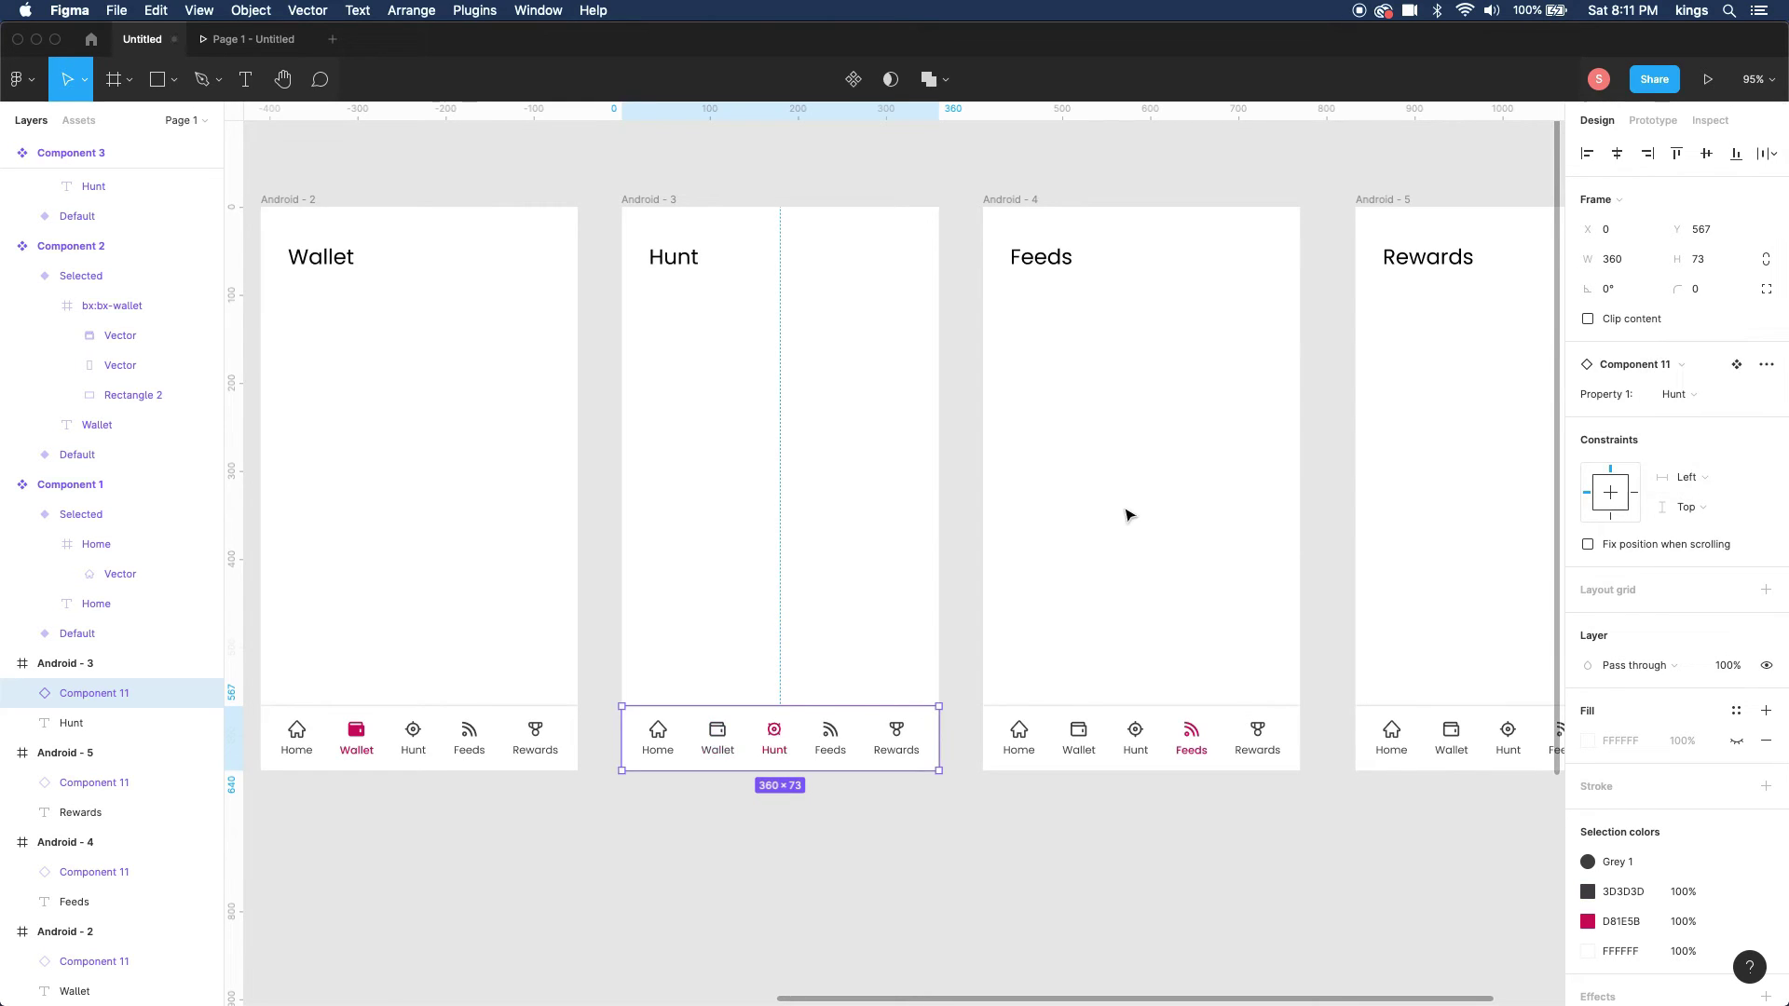
scroll(1128, 515, down, 6)
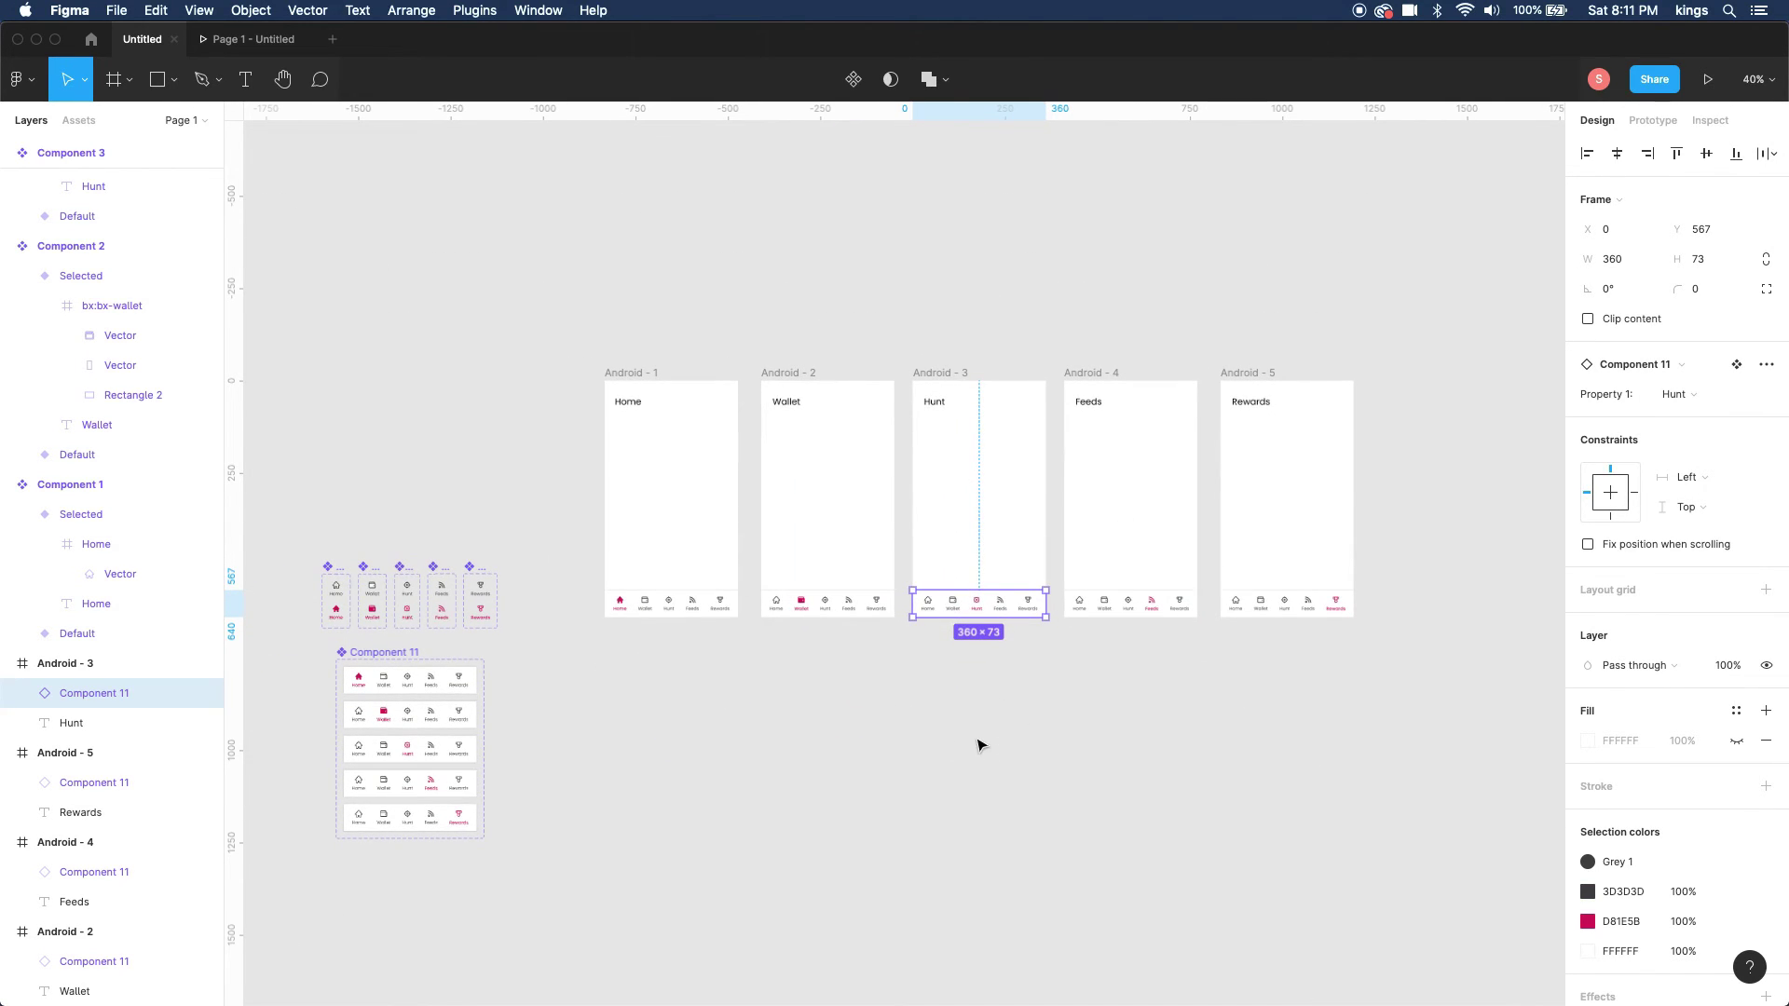
scroll(1003, 627, up, 6)
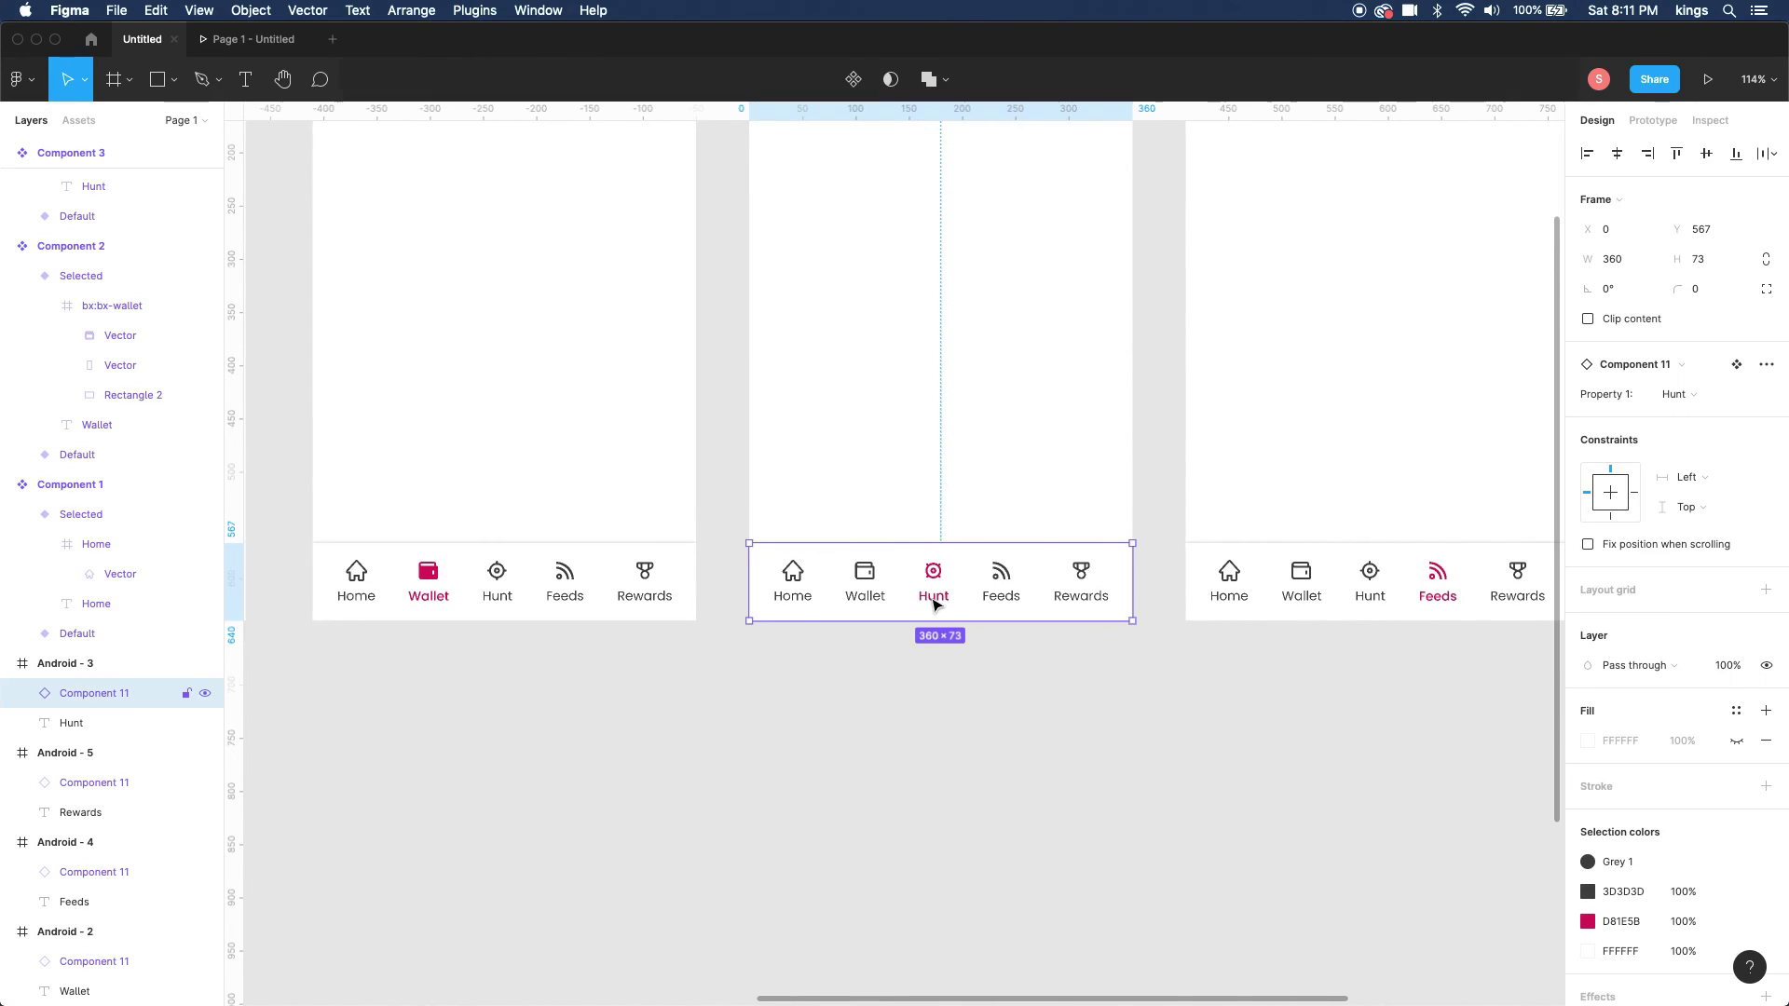
click(1718, 395)
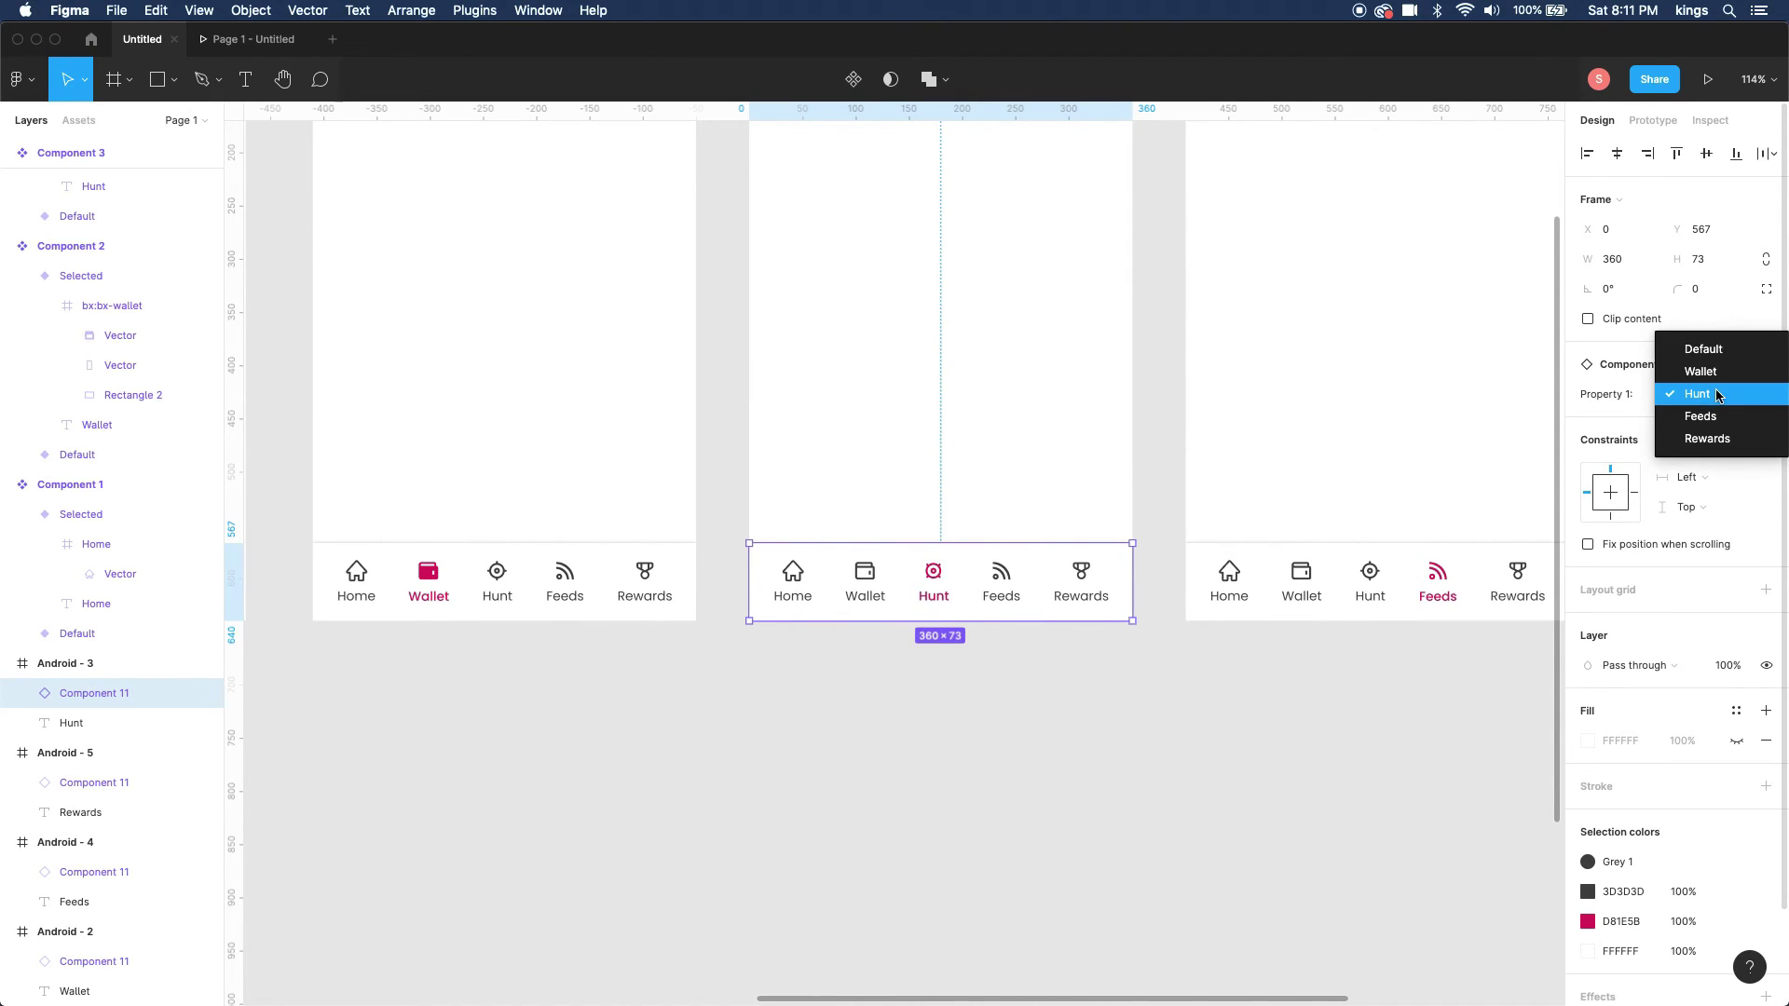
click(1617, 421)
scroll(1139, 751, down, 3)
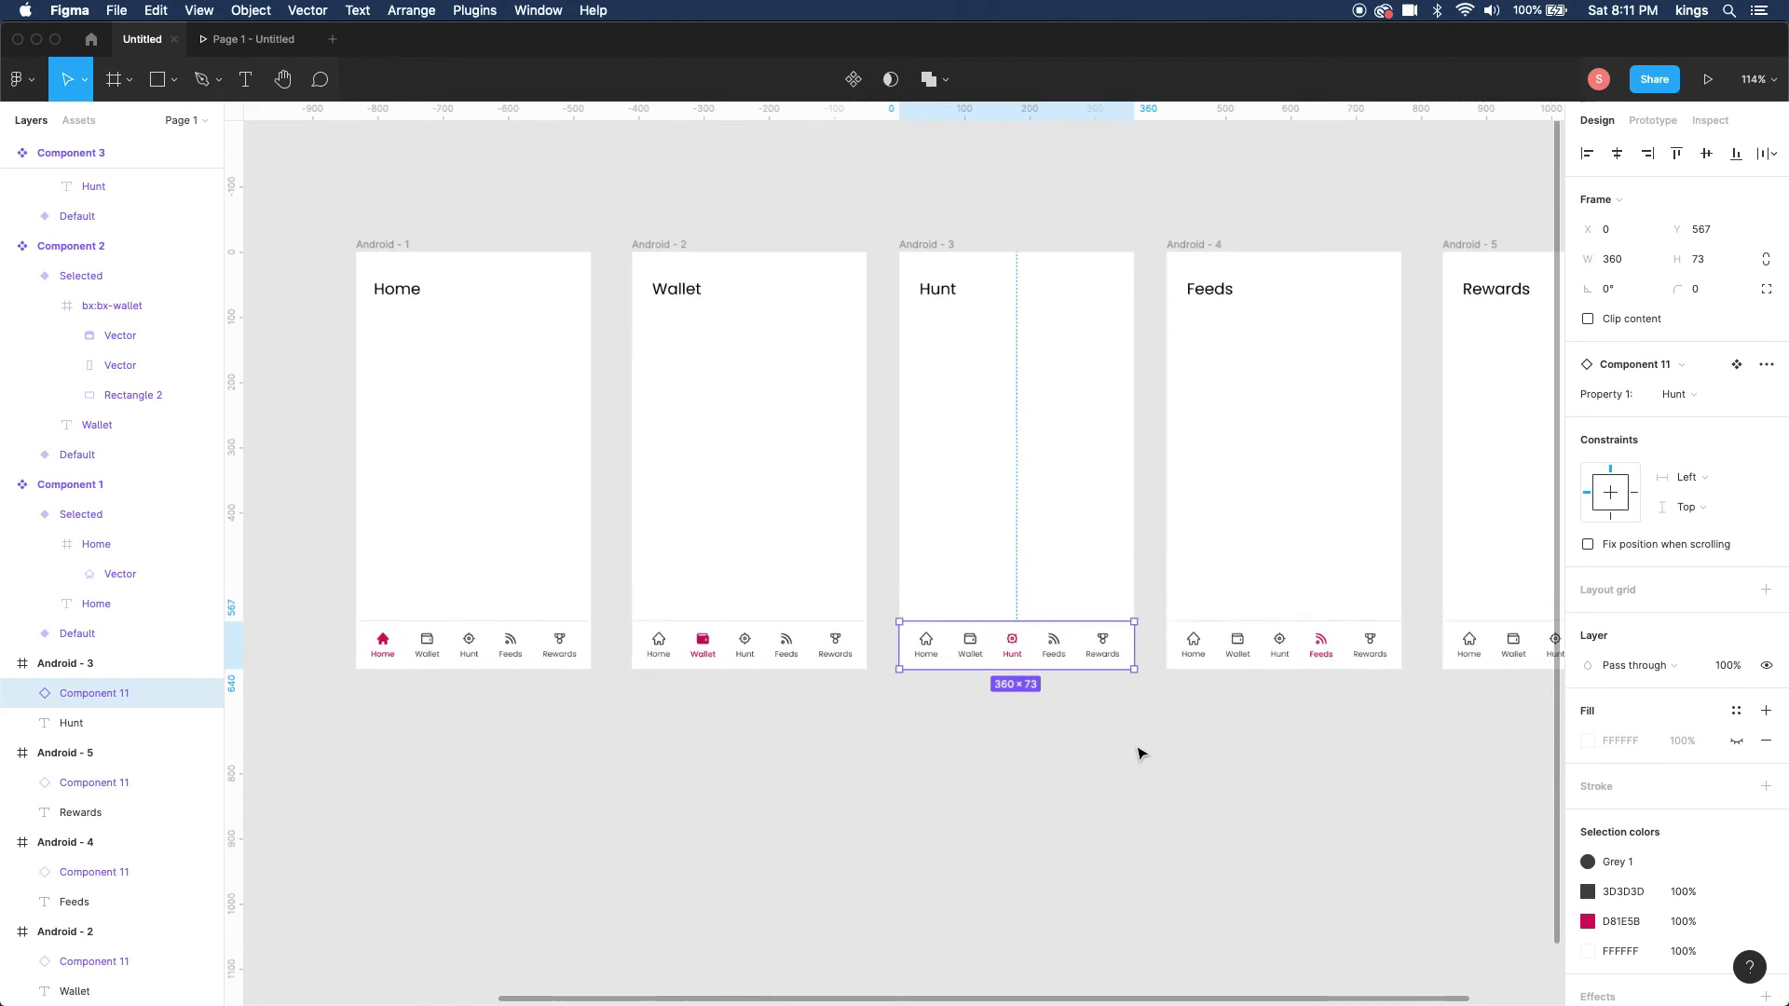
- Add a prototype connection from the Wallet tab in the Home screen's navigation bar to the Wallet screen
scroll(420, 650, up, 3)
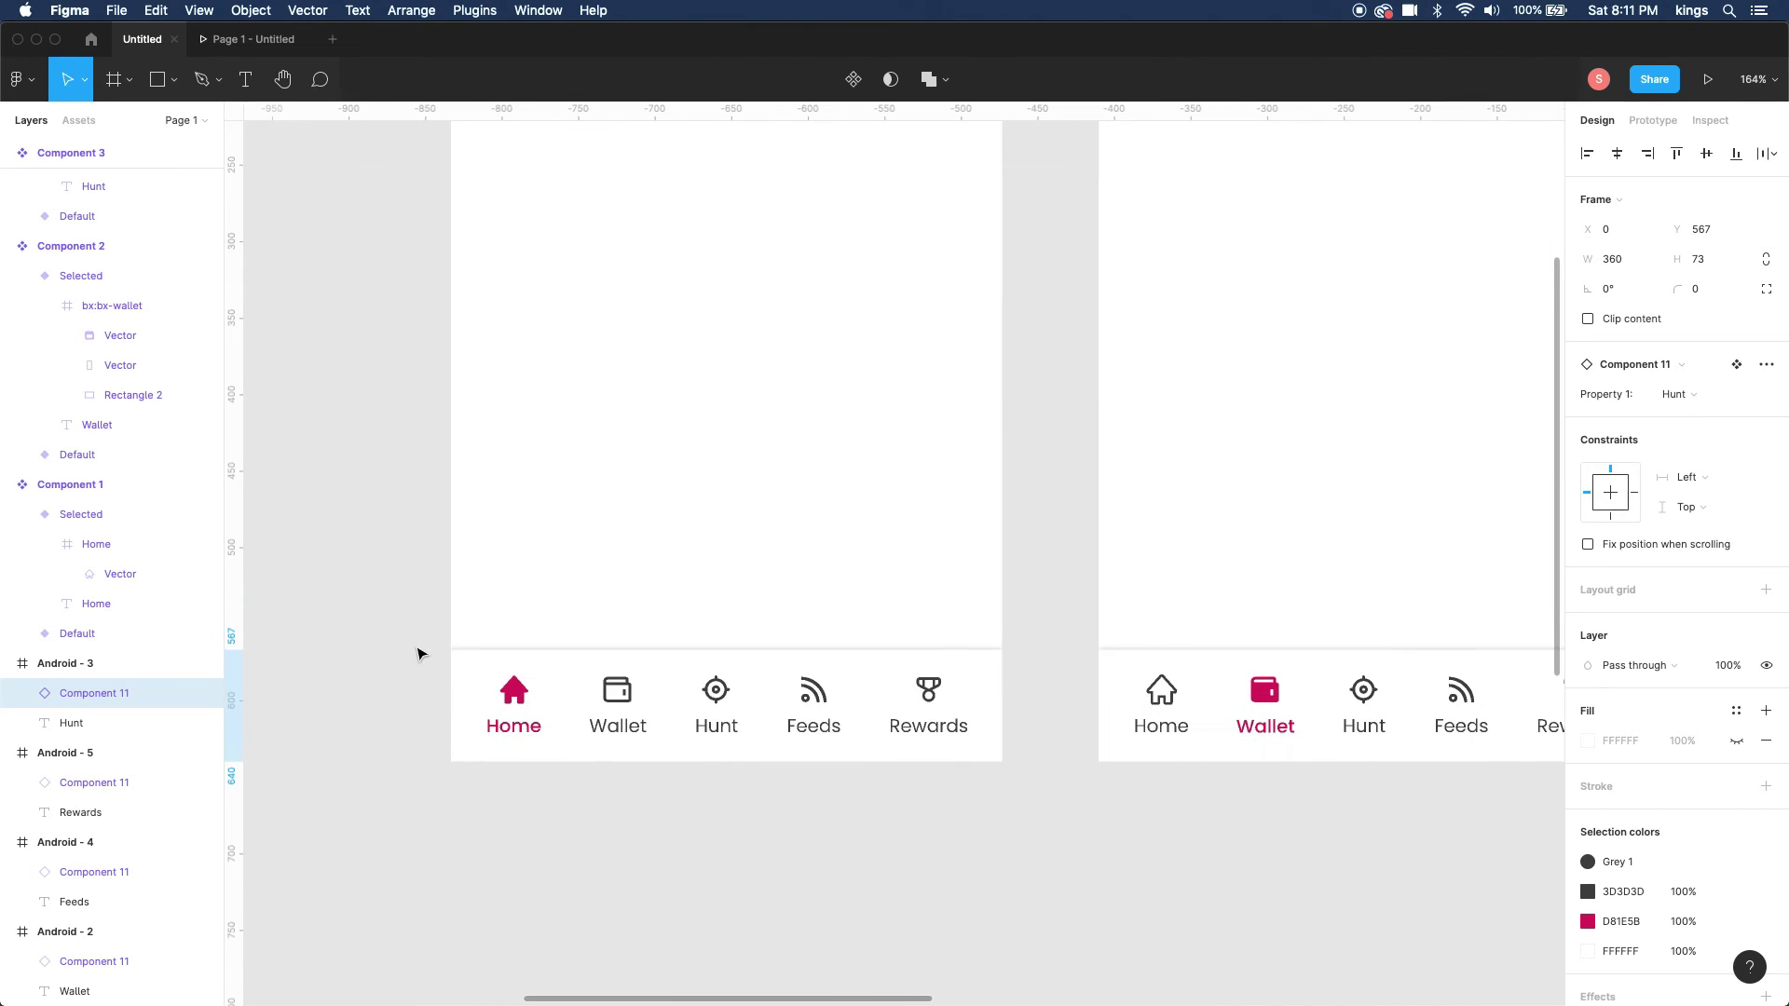
double_click(618, 694)
scroll(618, 699, down, 3)
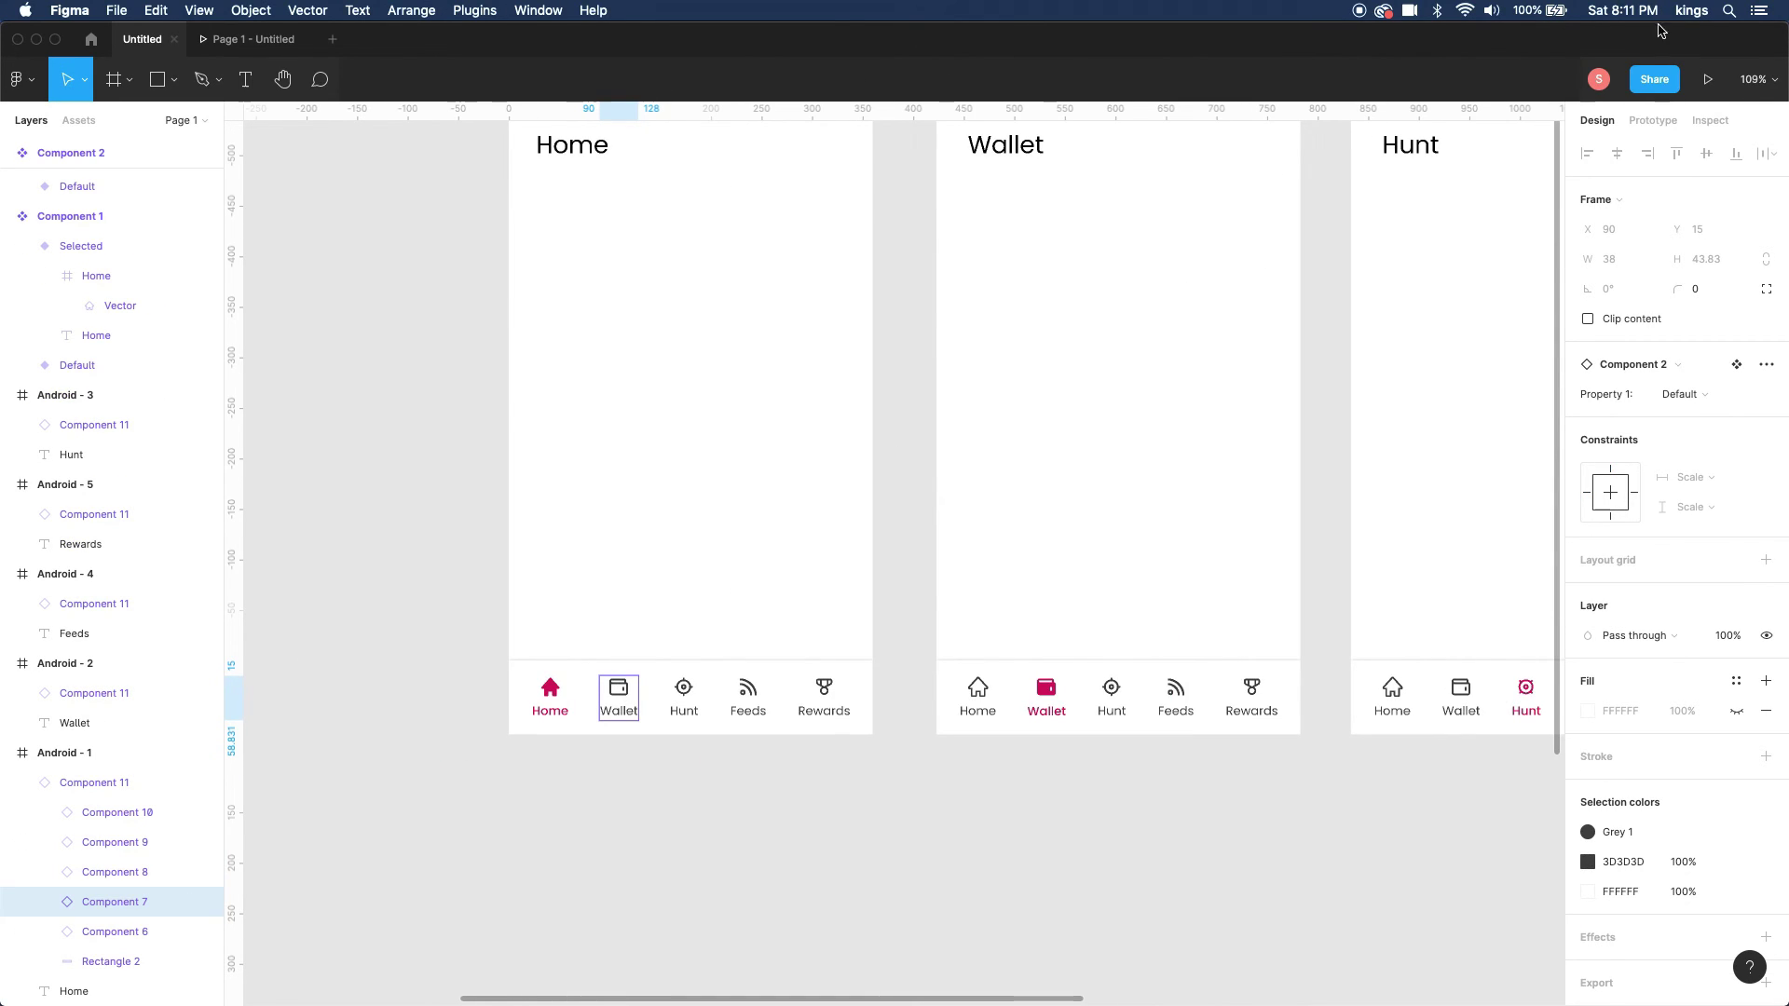
click(1652, 120)
drag(638, 698, 1028, 556)
- Add a prototype connection from the Hunt tab in the Wallet screen's navigation bar to the Hunt screen, Android - 3
double_click(1111, 694)
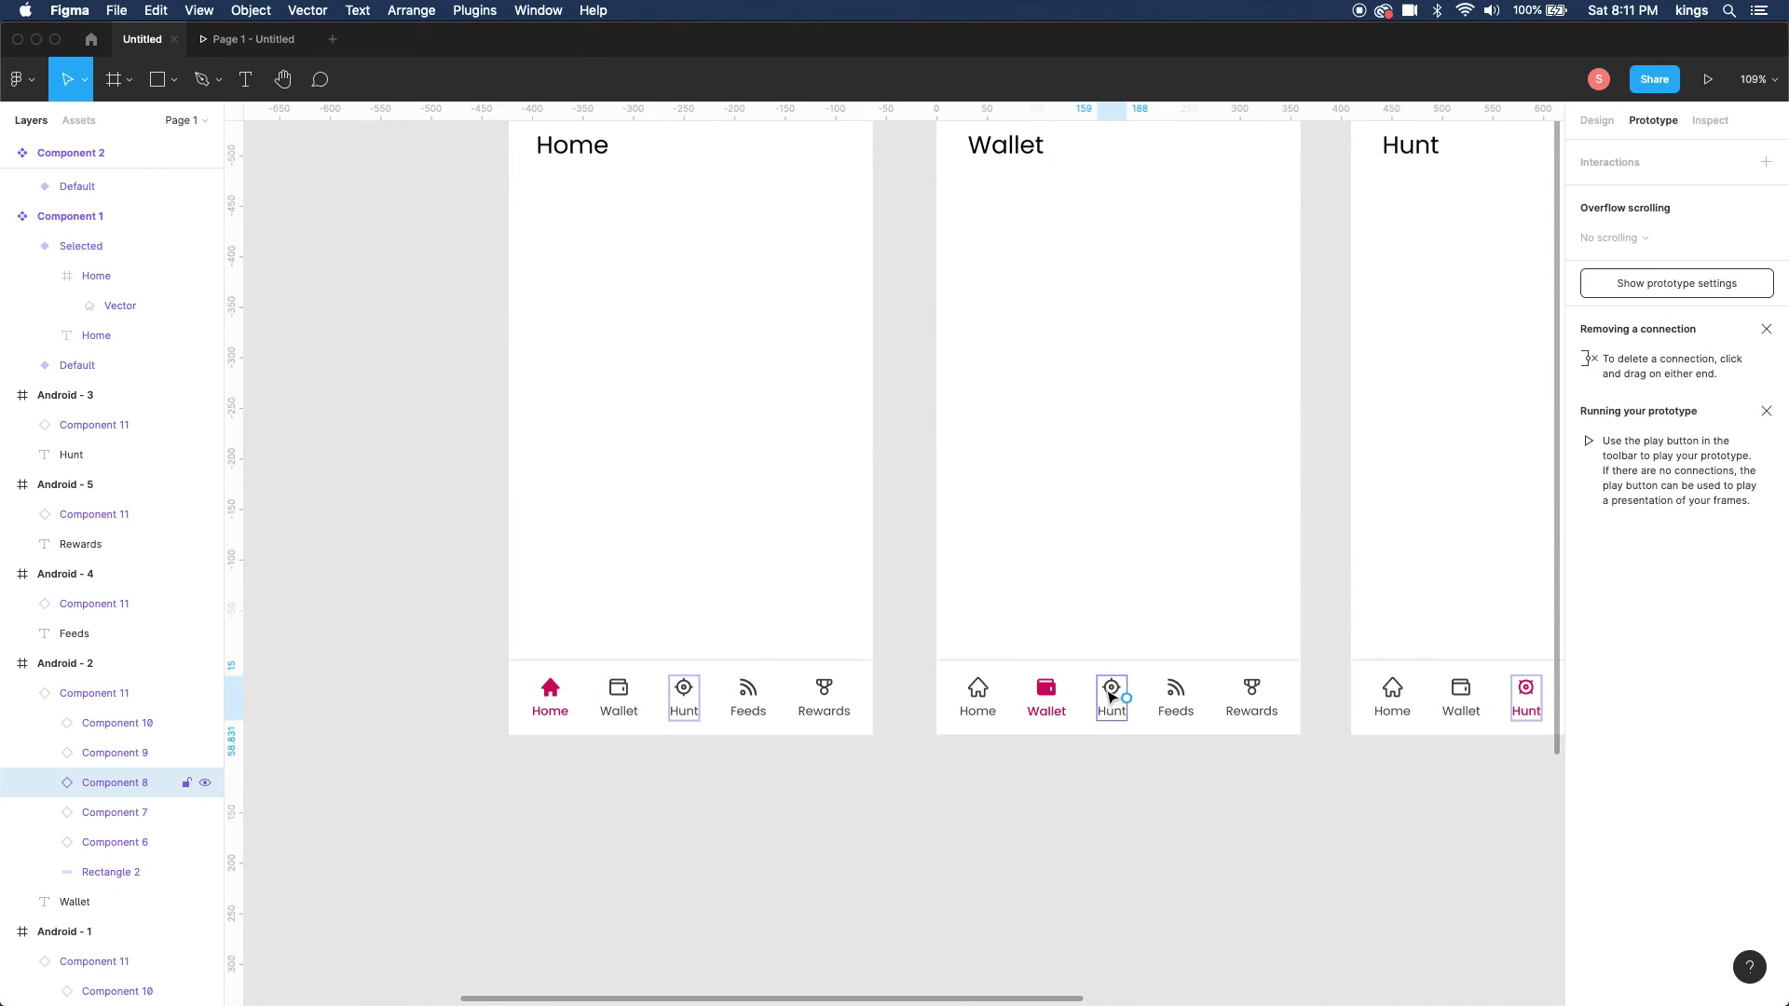
scroll(1111, 698, right, 5)
drag(910, 743, 1287, 555)
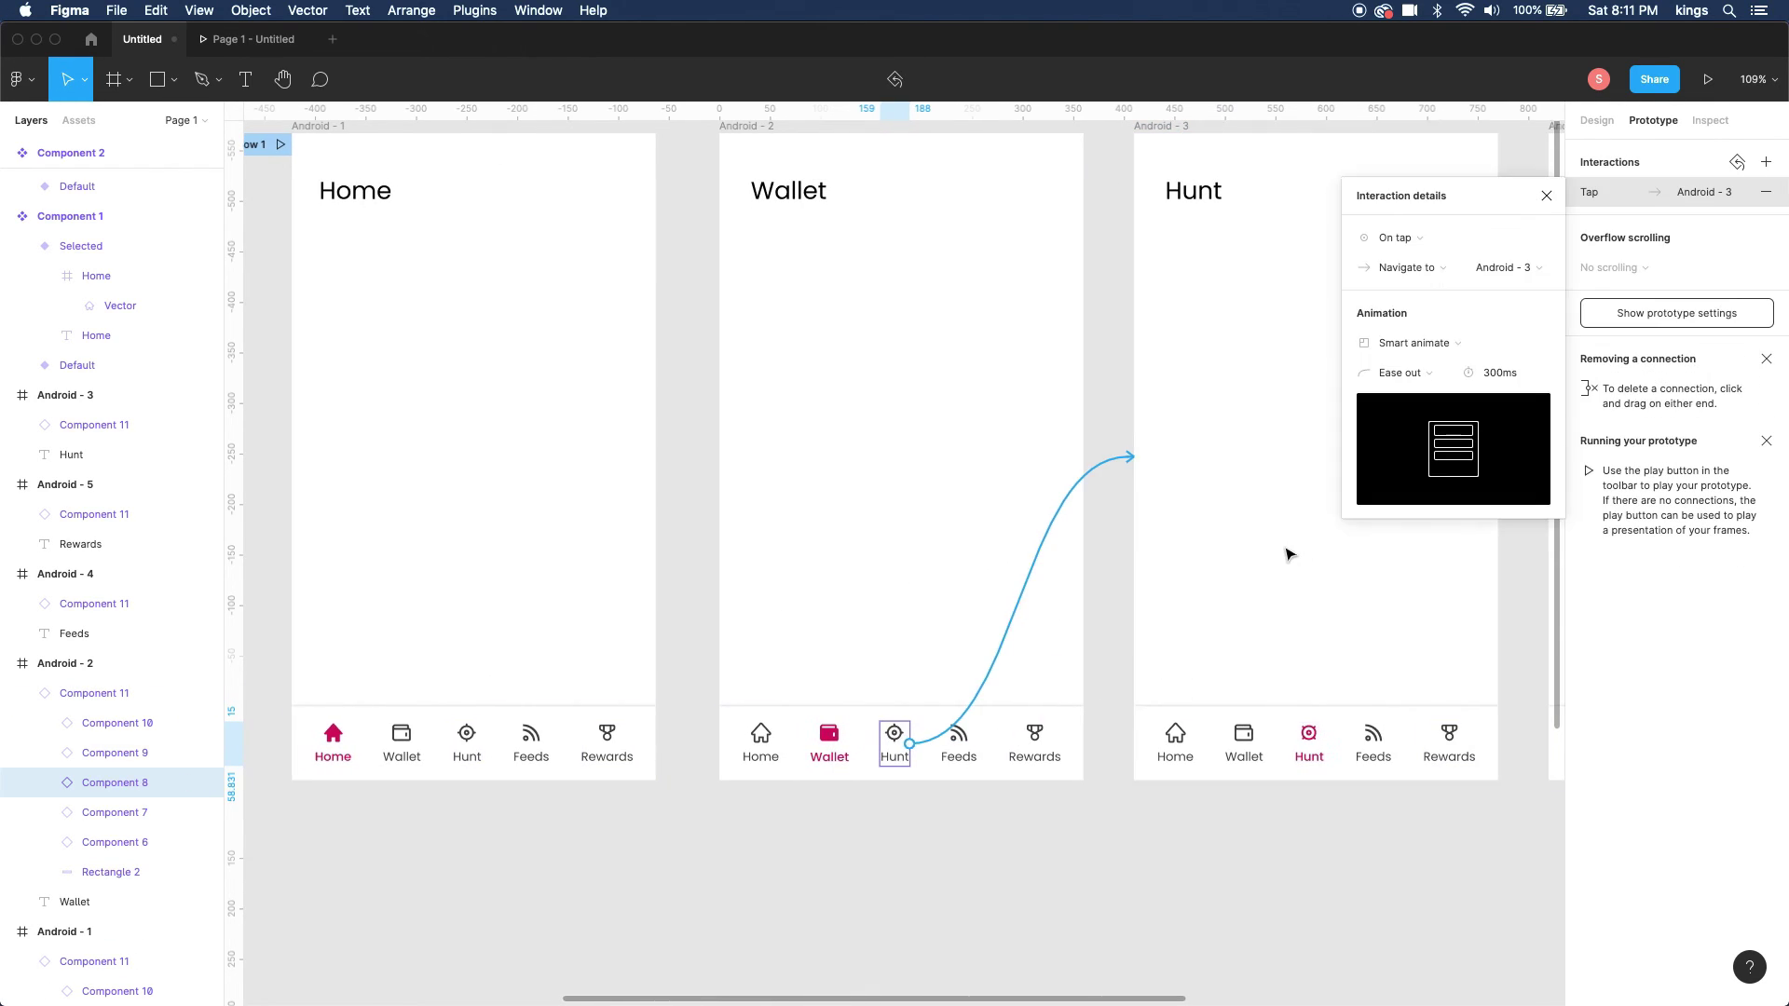
- Add a prototype connection from the Feeds tab in the Hunt screen's navigation bar to the Feeds screen, Android - 4
scroll(1287, 554, right, 5)
scroll(1286, 555, up, 3)
double_click(1013, 939)
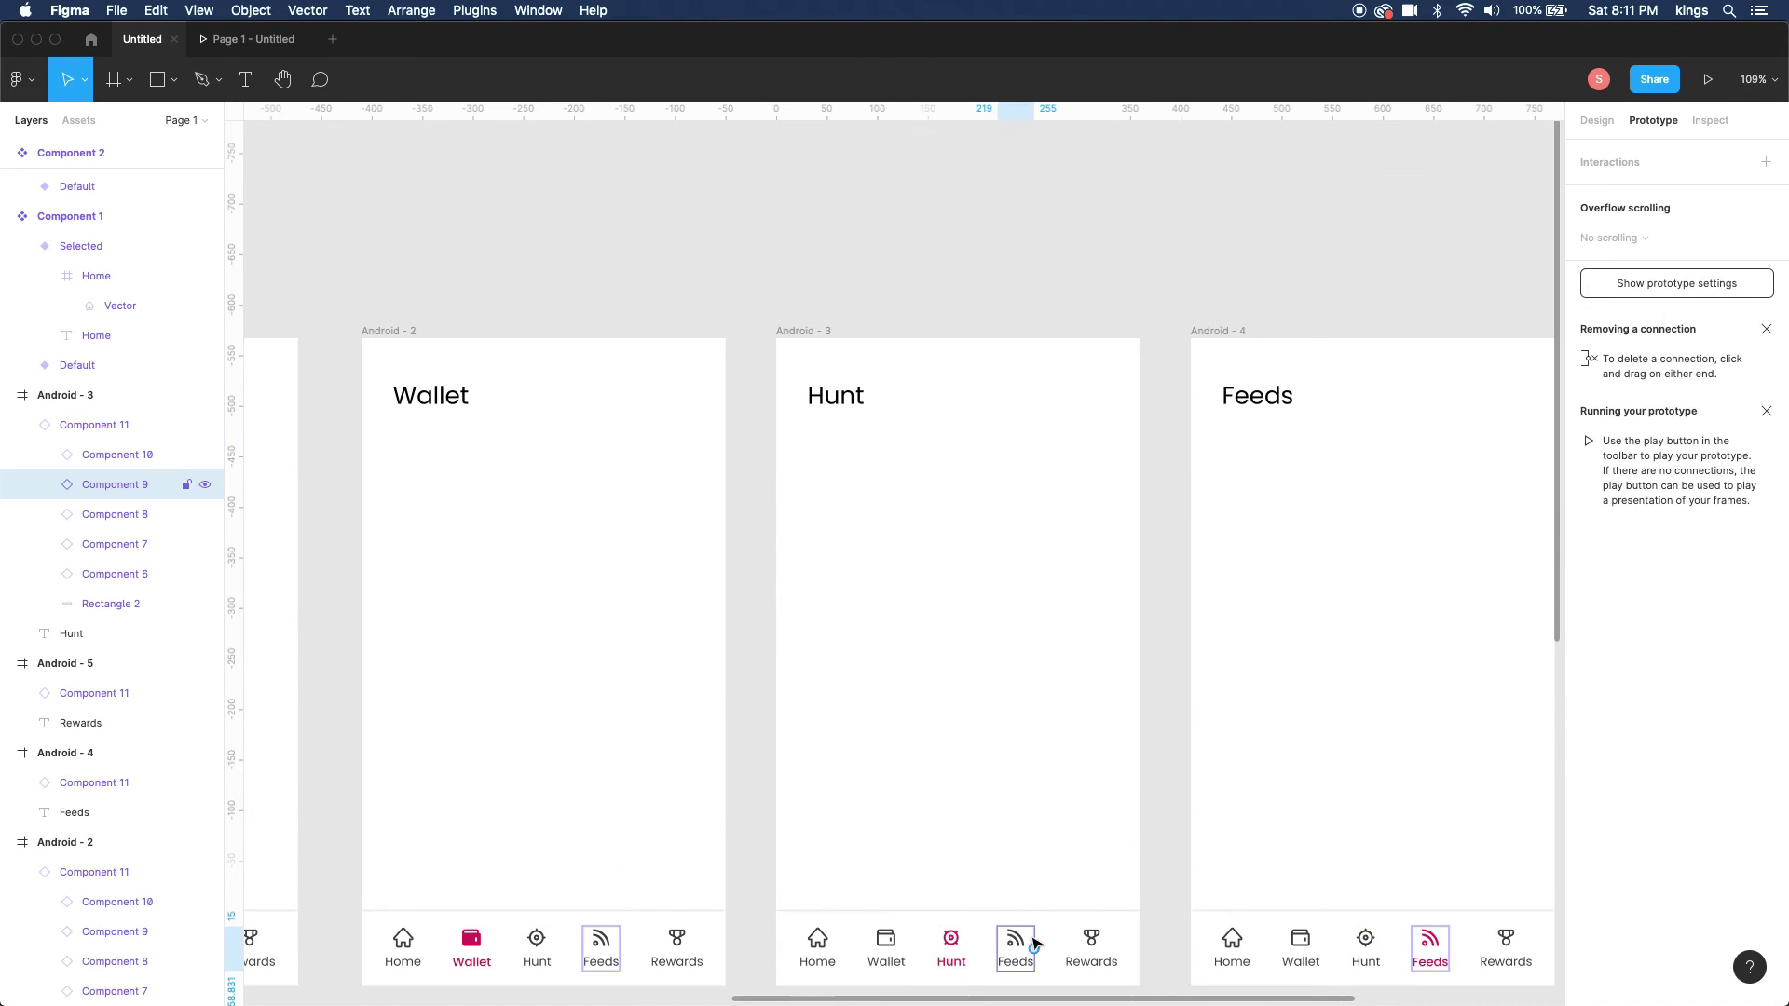
drag(1033, 949, 1290, 811)
- Add a prototype connection from the Rewards tab in the Feeds screen's navigation bar to the Rewards screen, Android - 5
scroll(1290, 810, right, 5)
scroll(1289, 810, down, 1)
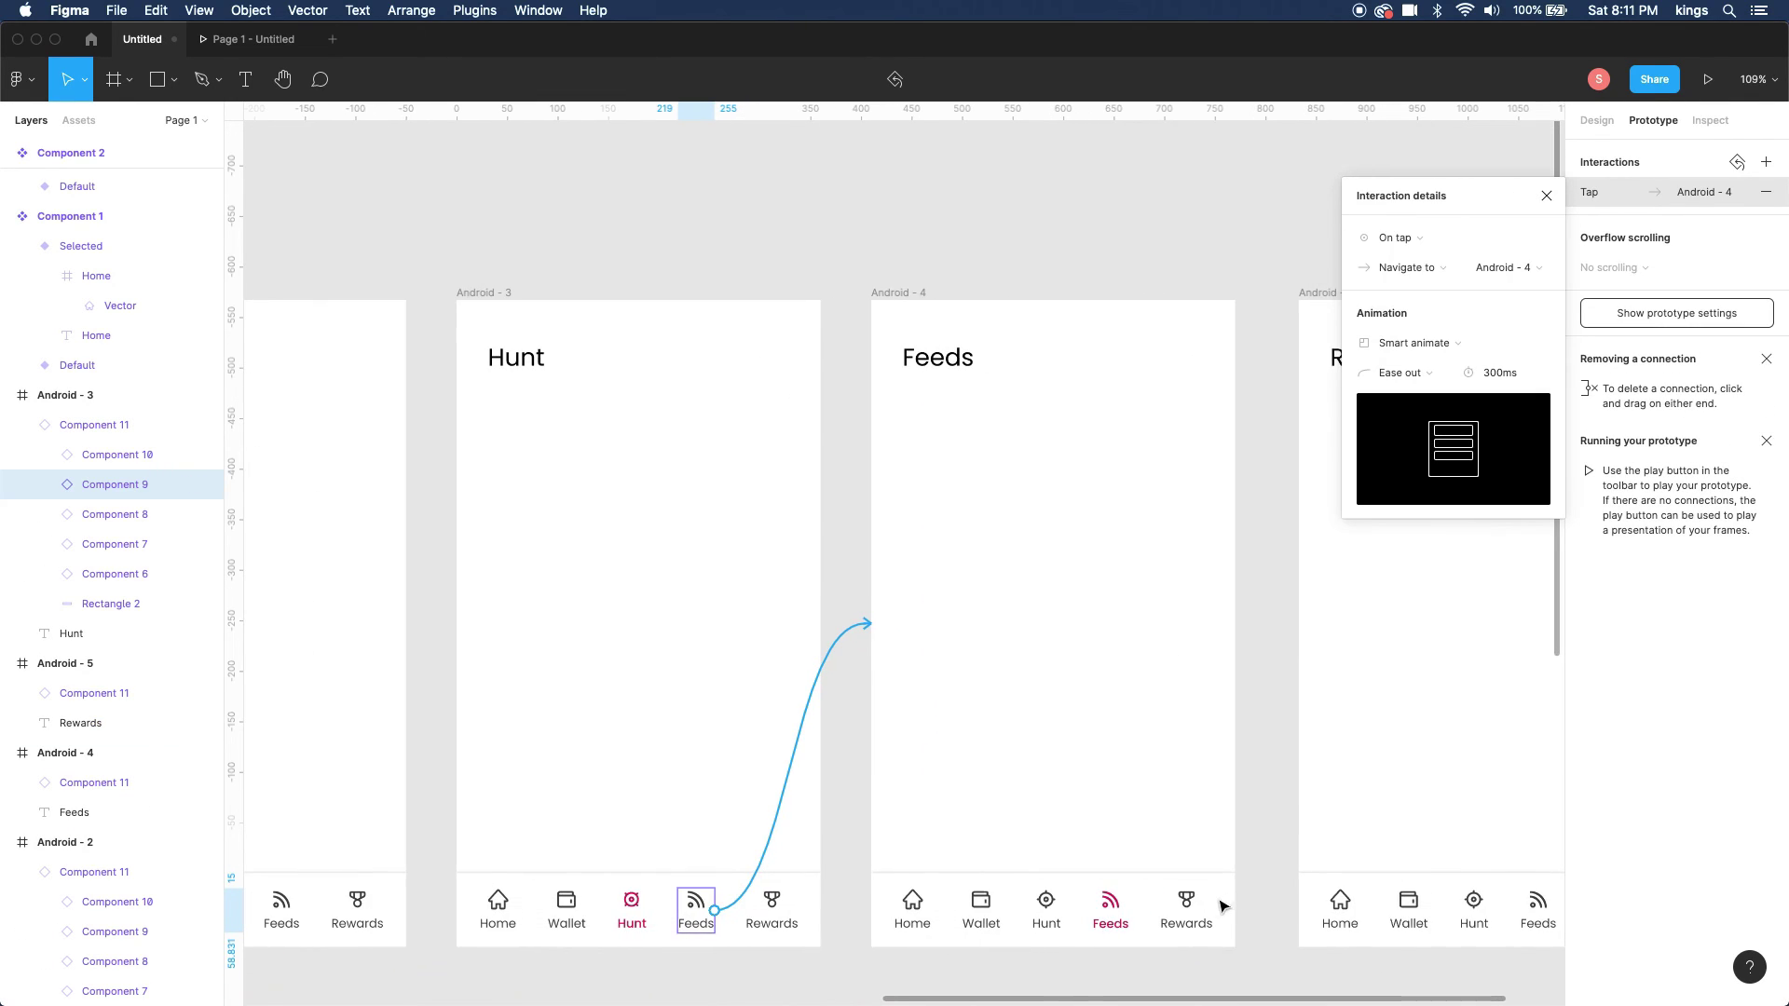
double_click(1191, 906)
drag(1213, 910, 1421, 740)
- Play the prototype from the Home screen and test the Wallet tab in its navigation bar
scroll(1235, 472, left, 10)
scroll(496, 308, left, 8)
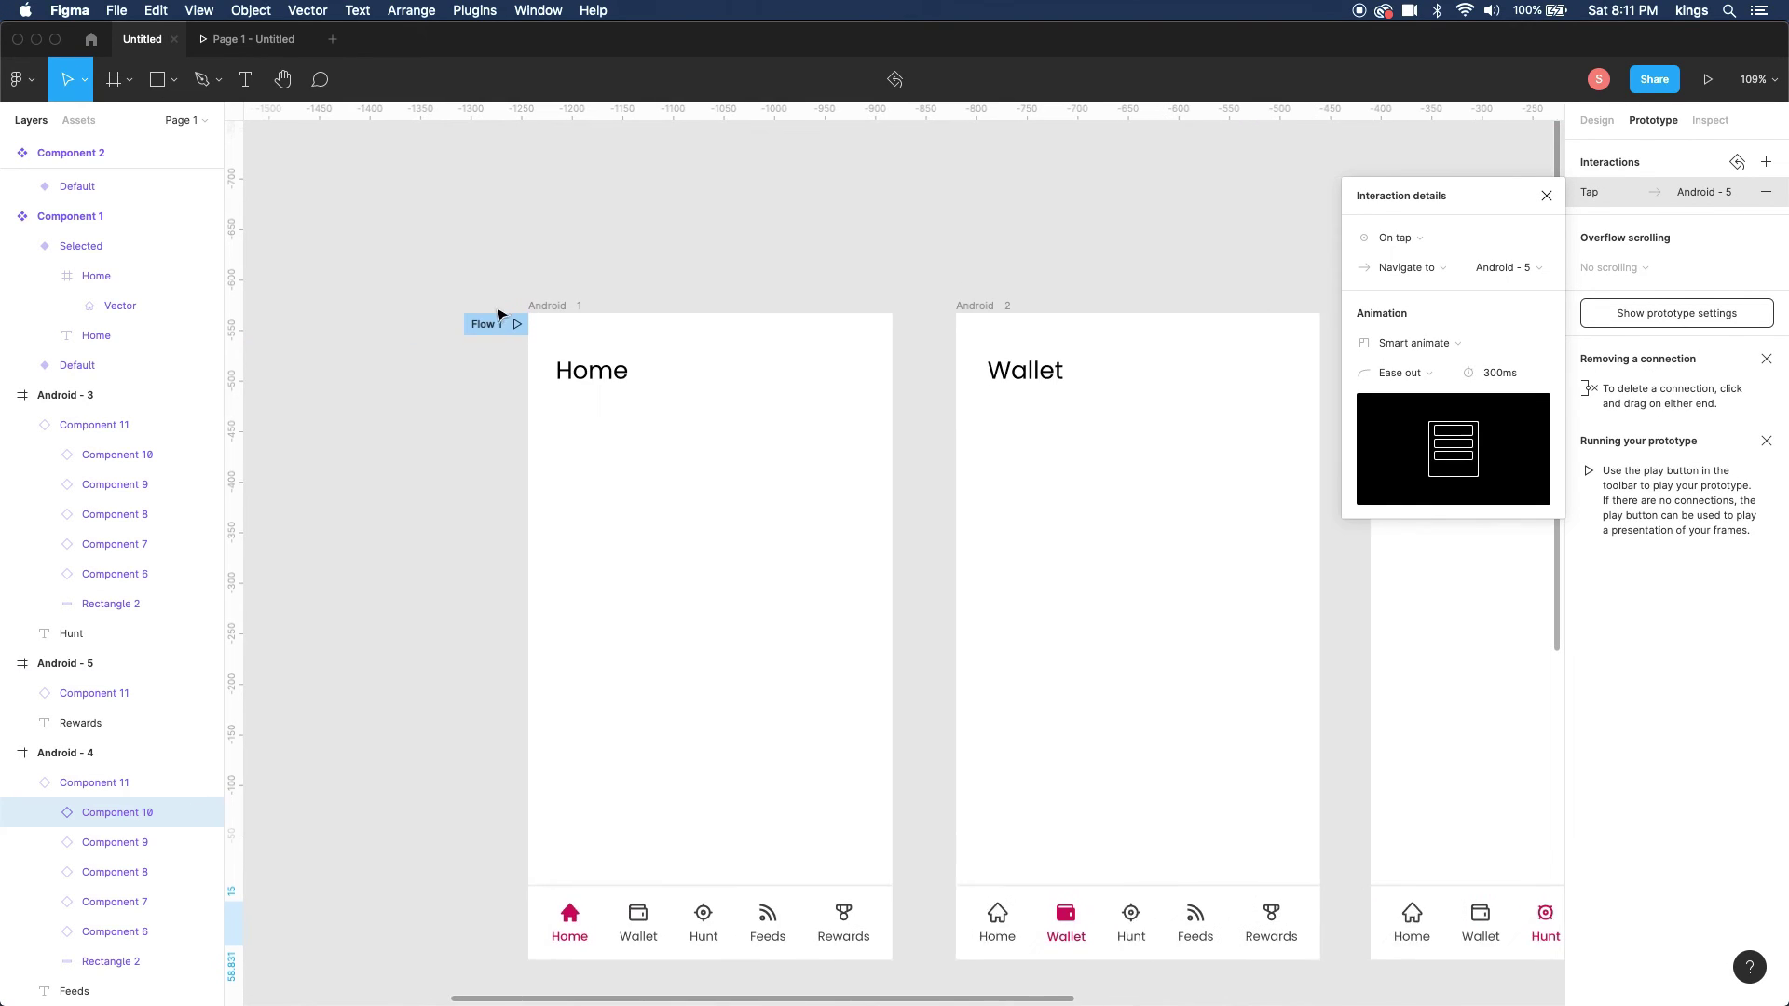
click(556, 318)
click(1708, 79)
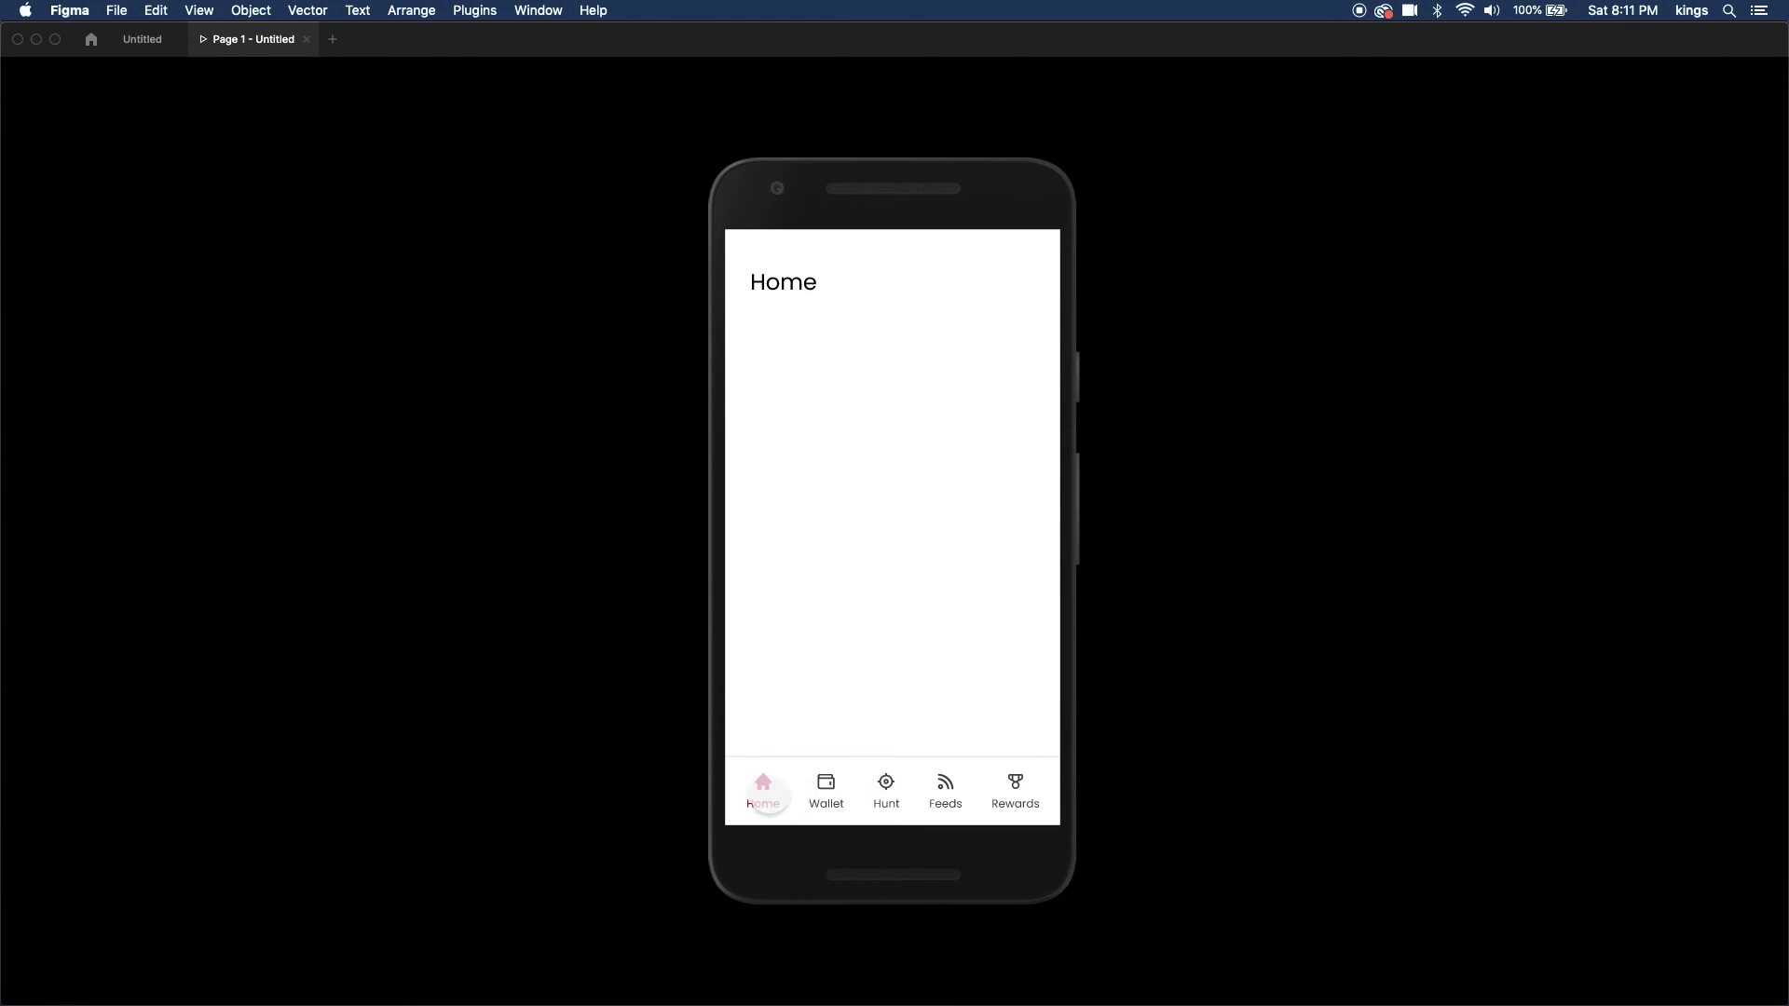
click(825, 785)
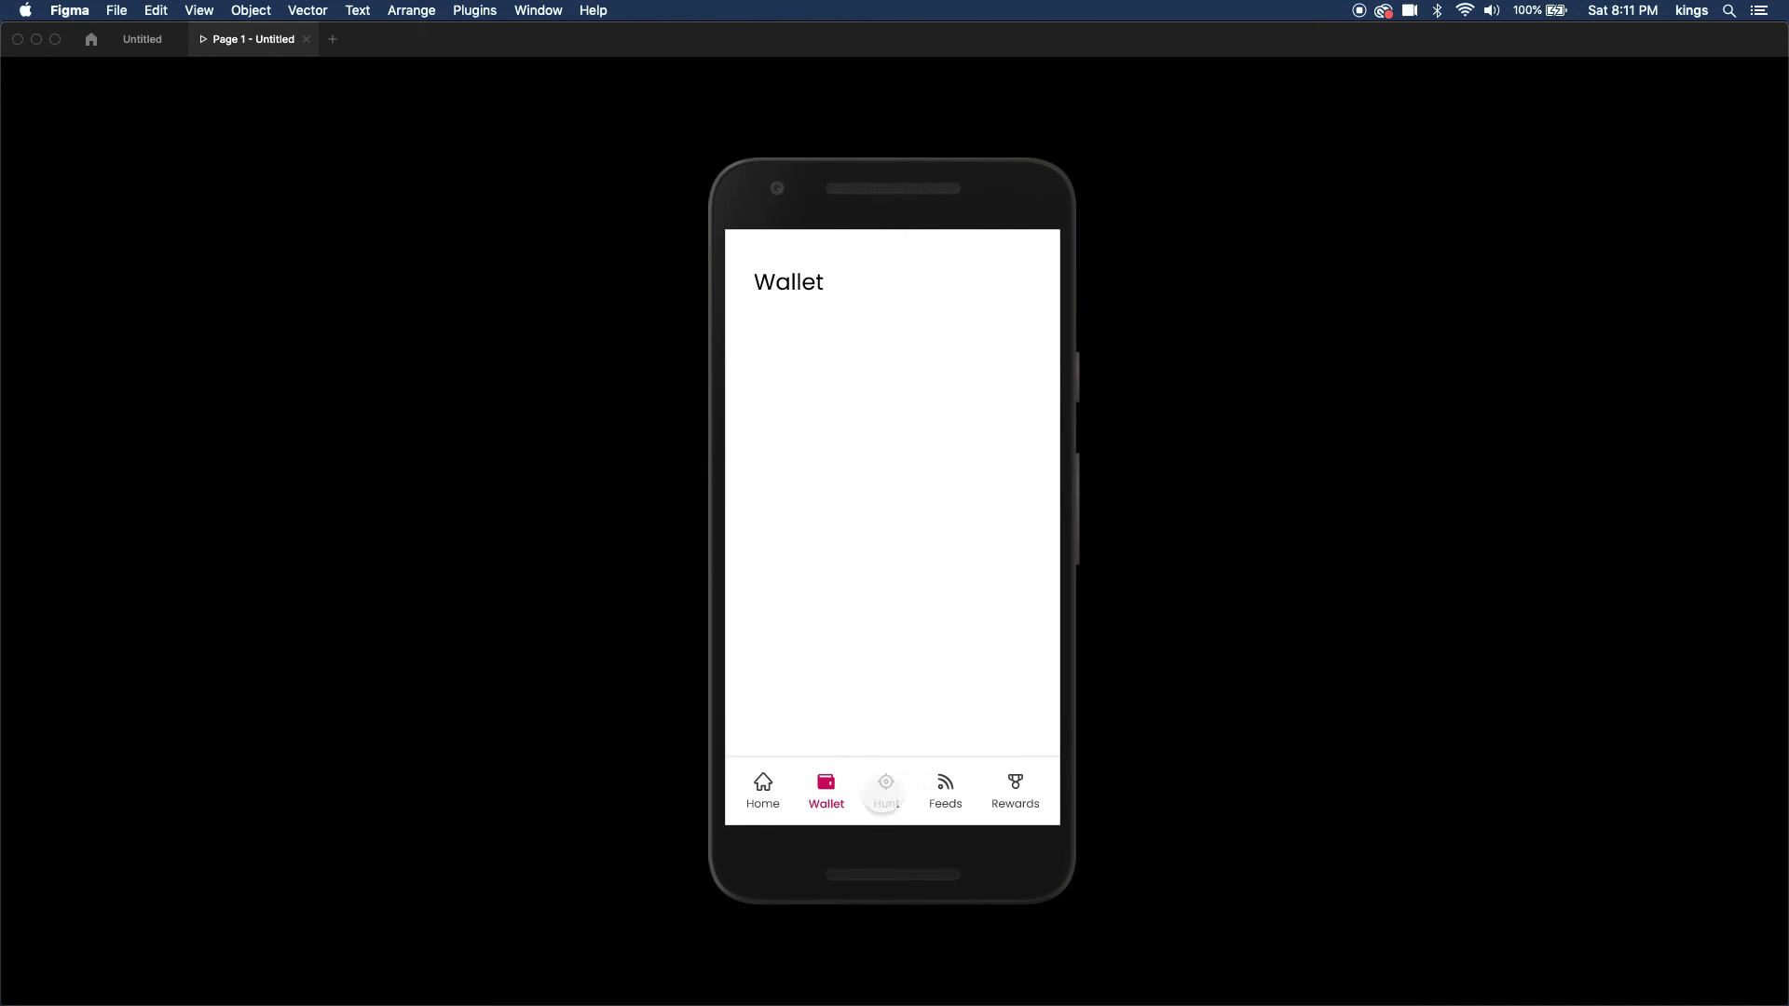
- Return to the design file and switch the Wallet screen's navigation bar instance to the Hunt variant
click(141, 42)
click(1178, 946)
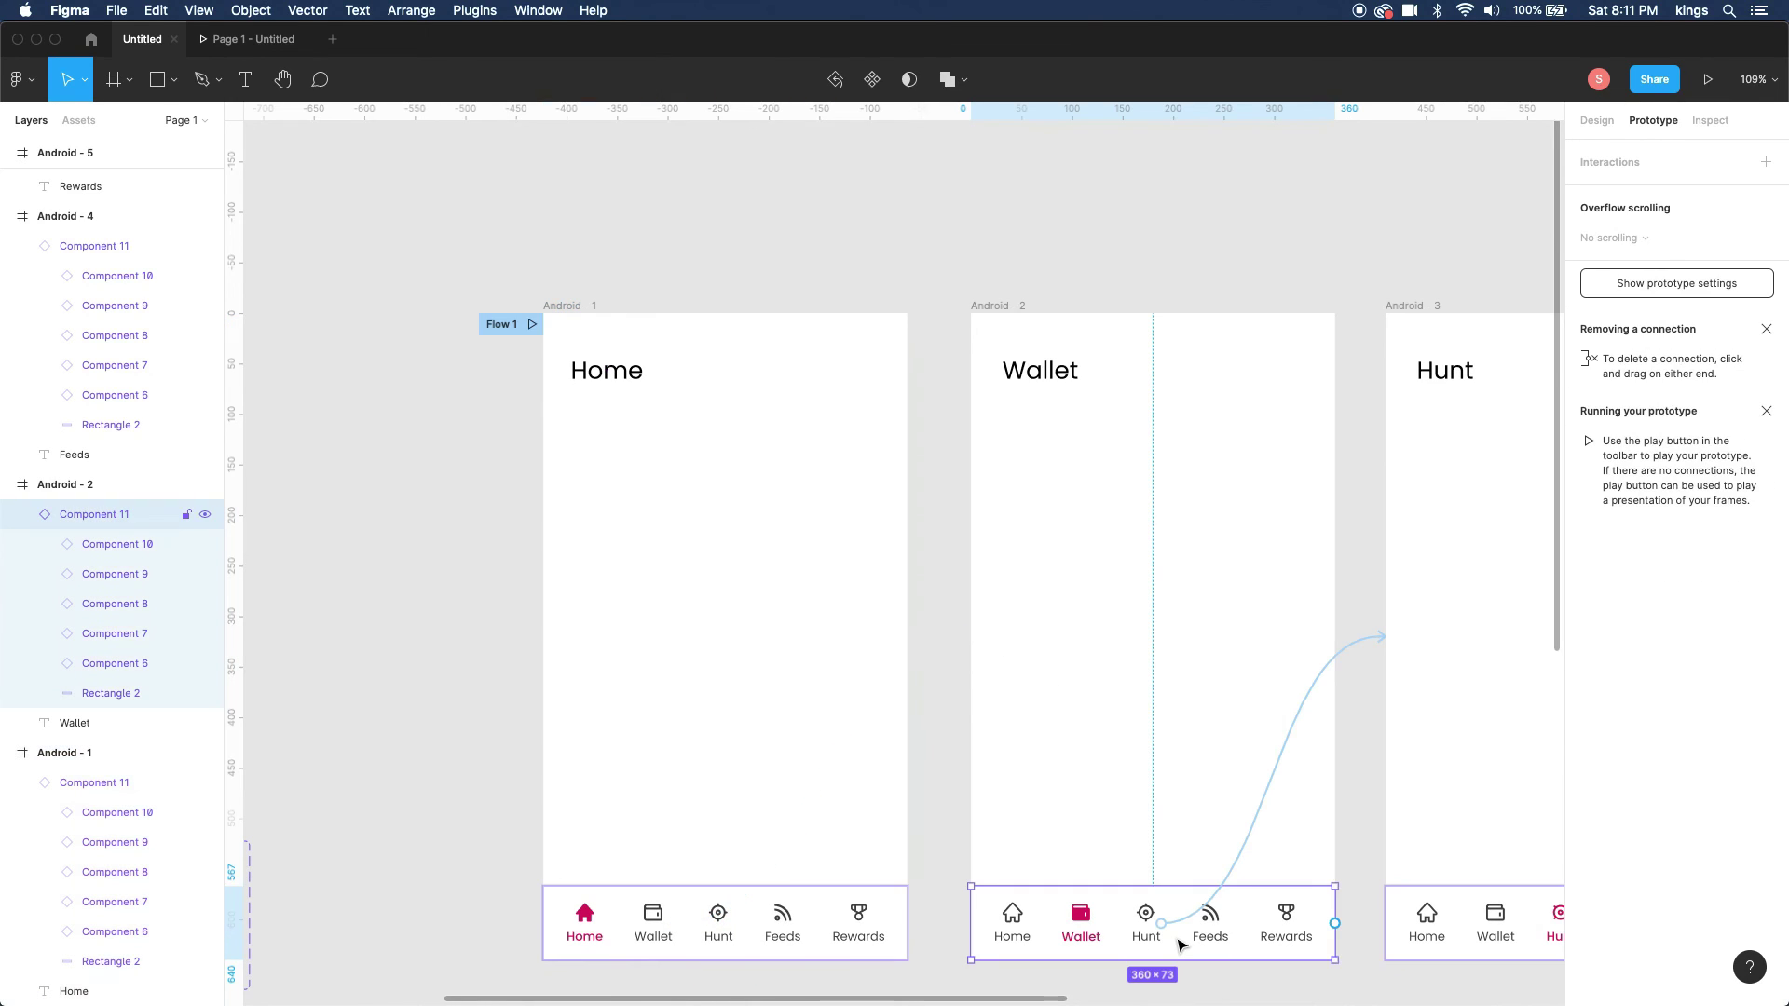
scroll(1179, 946, right, 5)
scroll(1179, 946, down, 1)
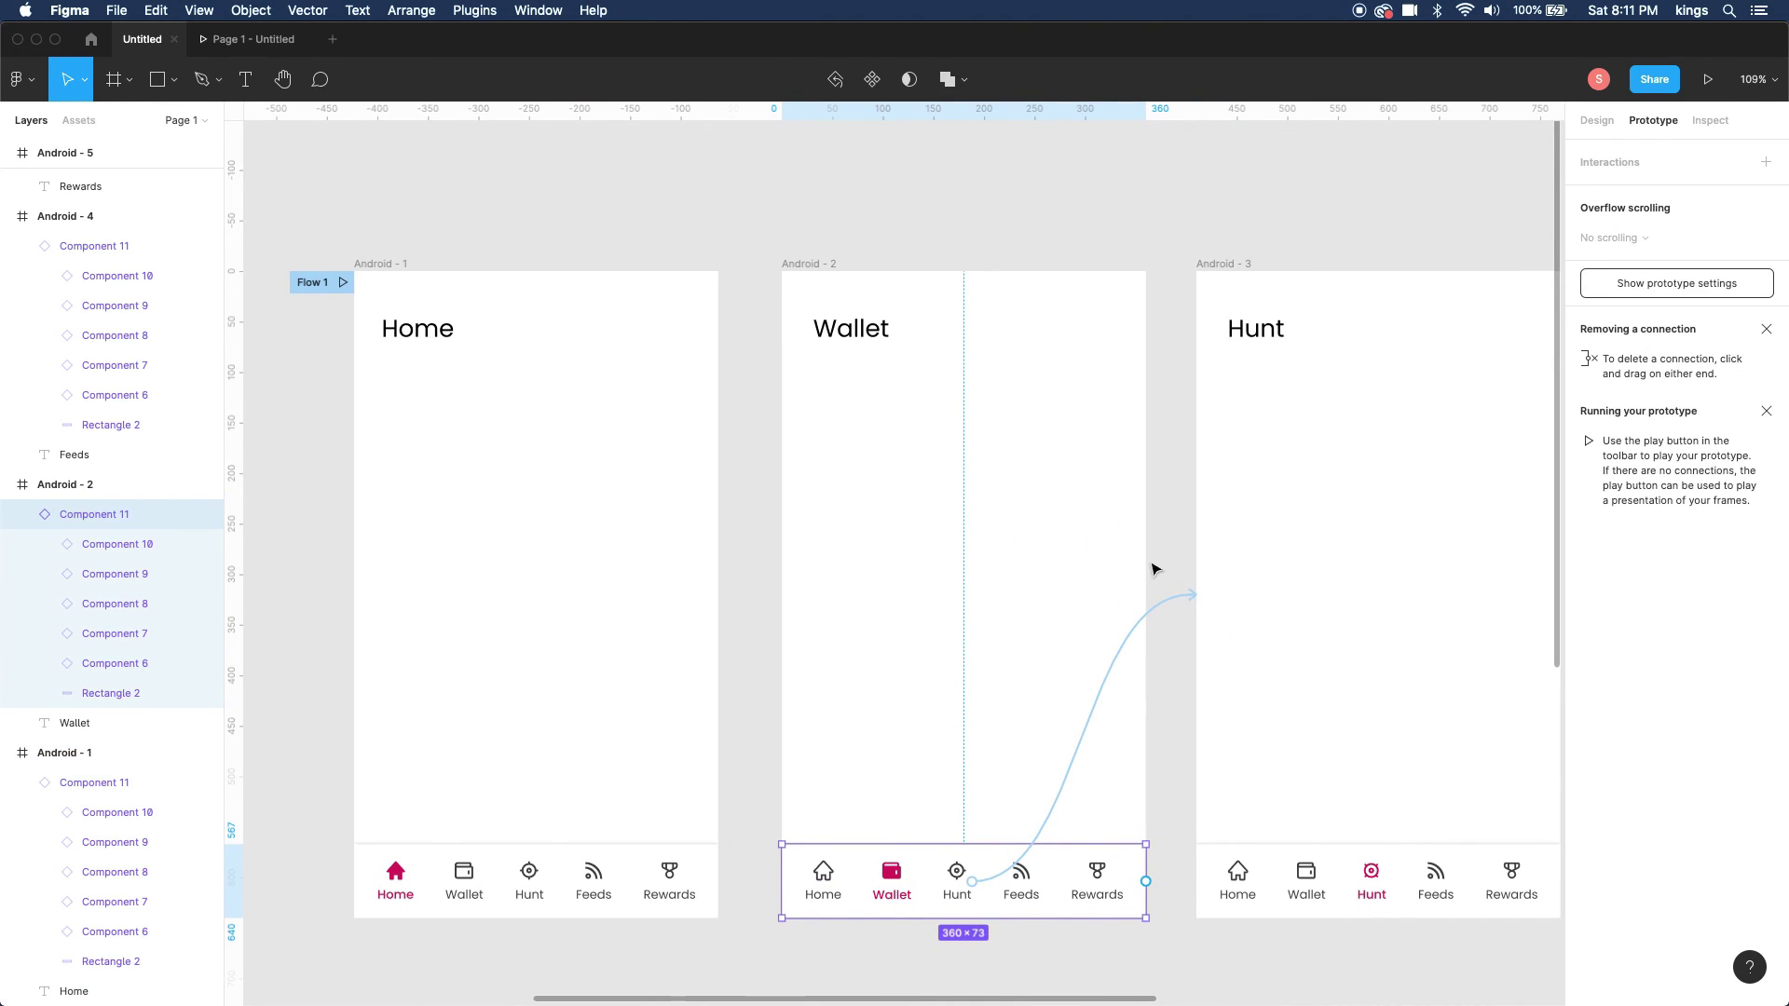
click(1597, 120)
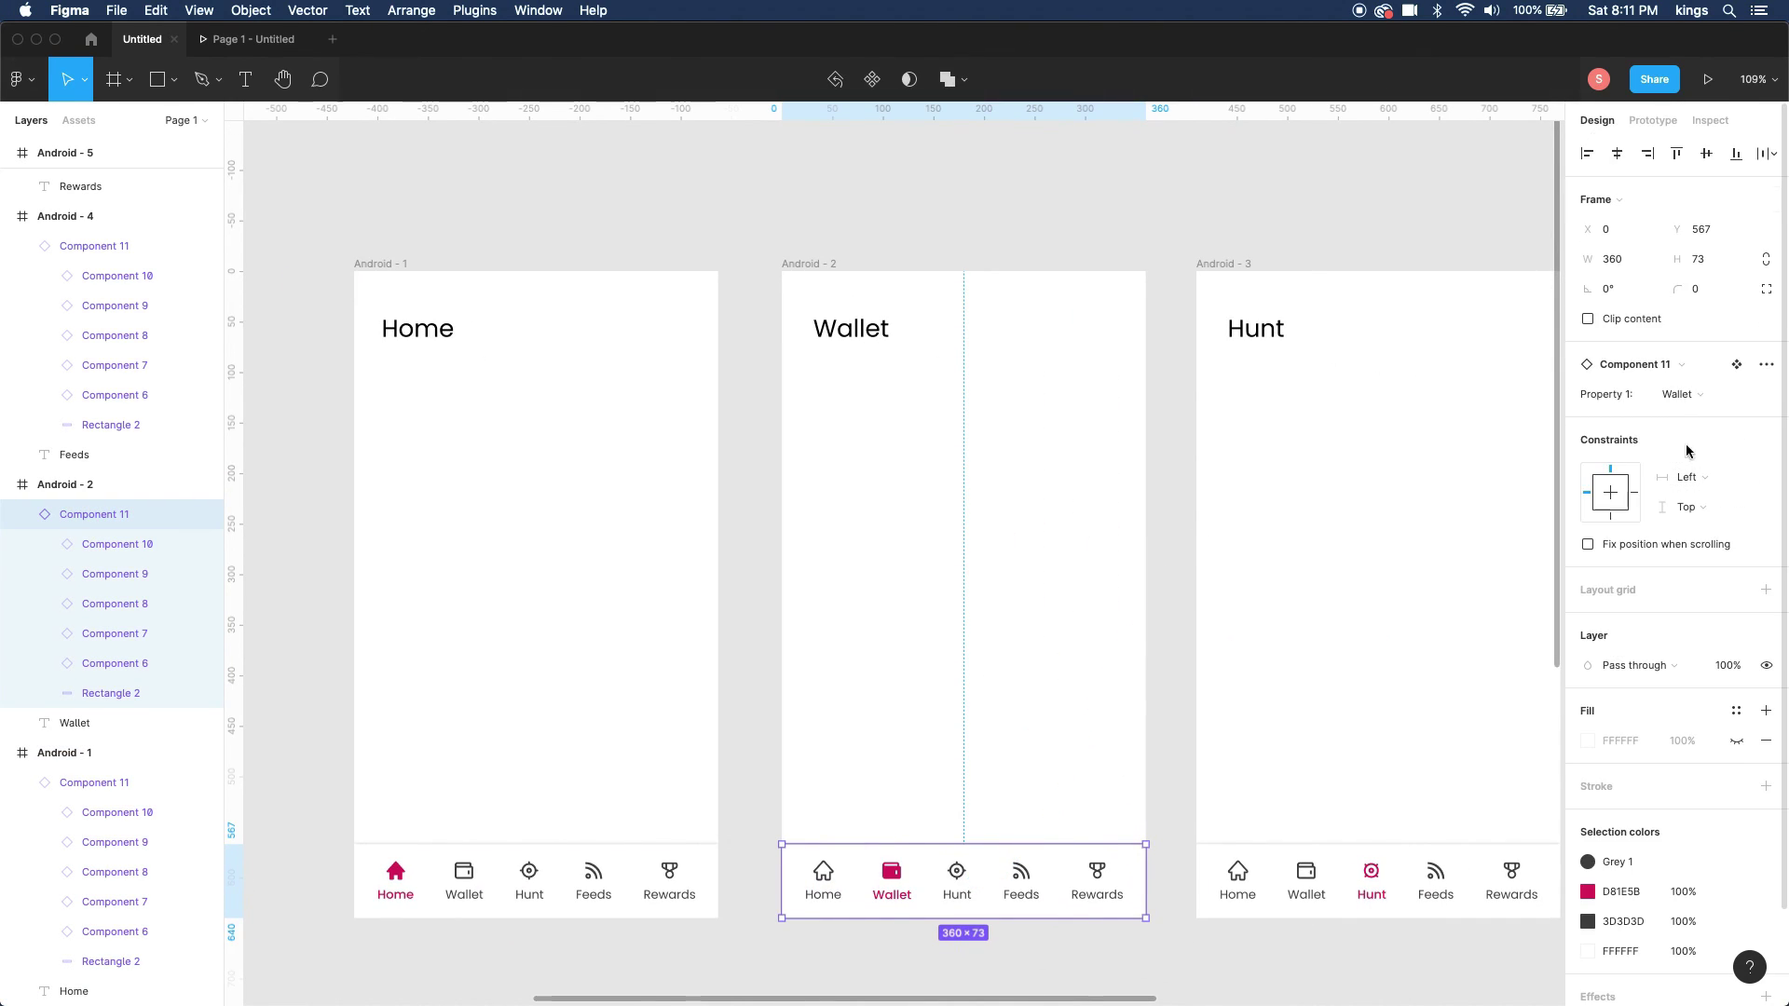
click(1701, 393)
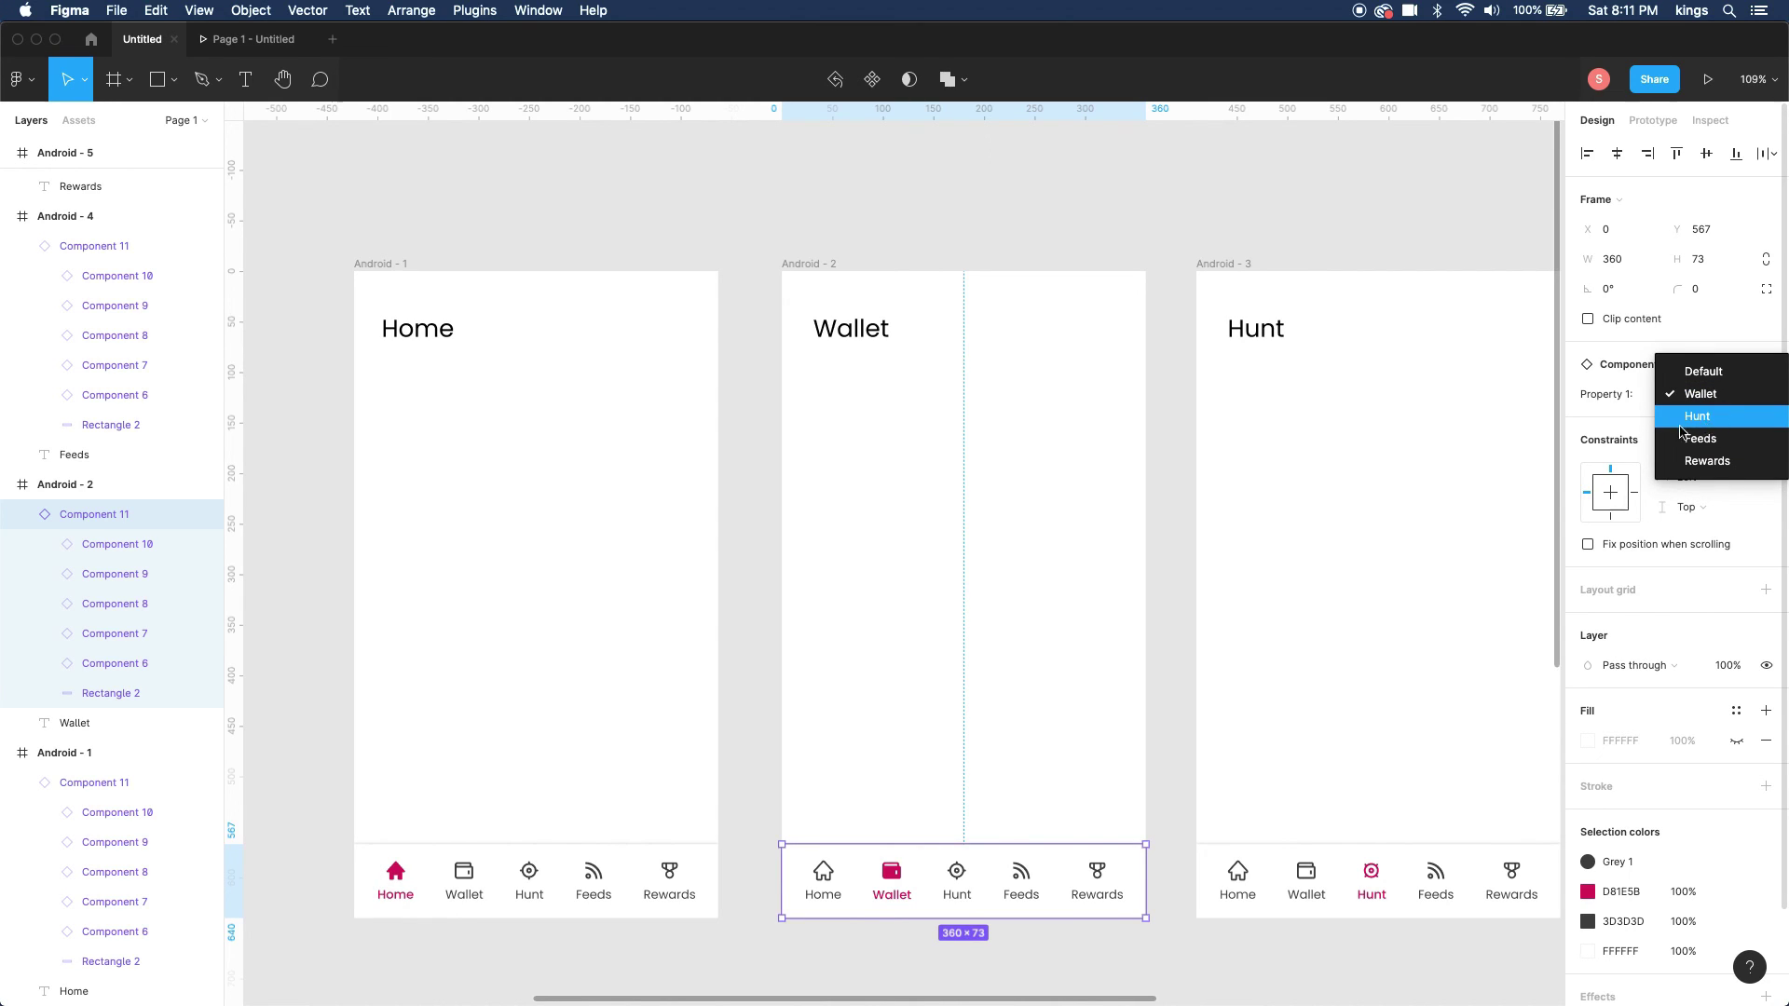
click(1697, 416)
scroll(1235, 504, down, 2)
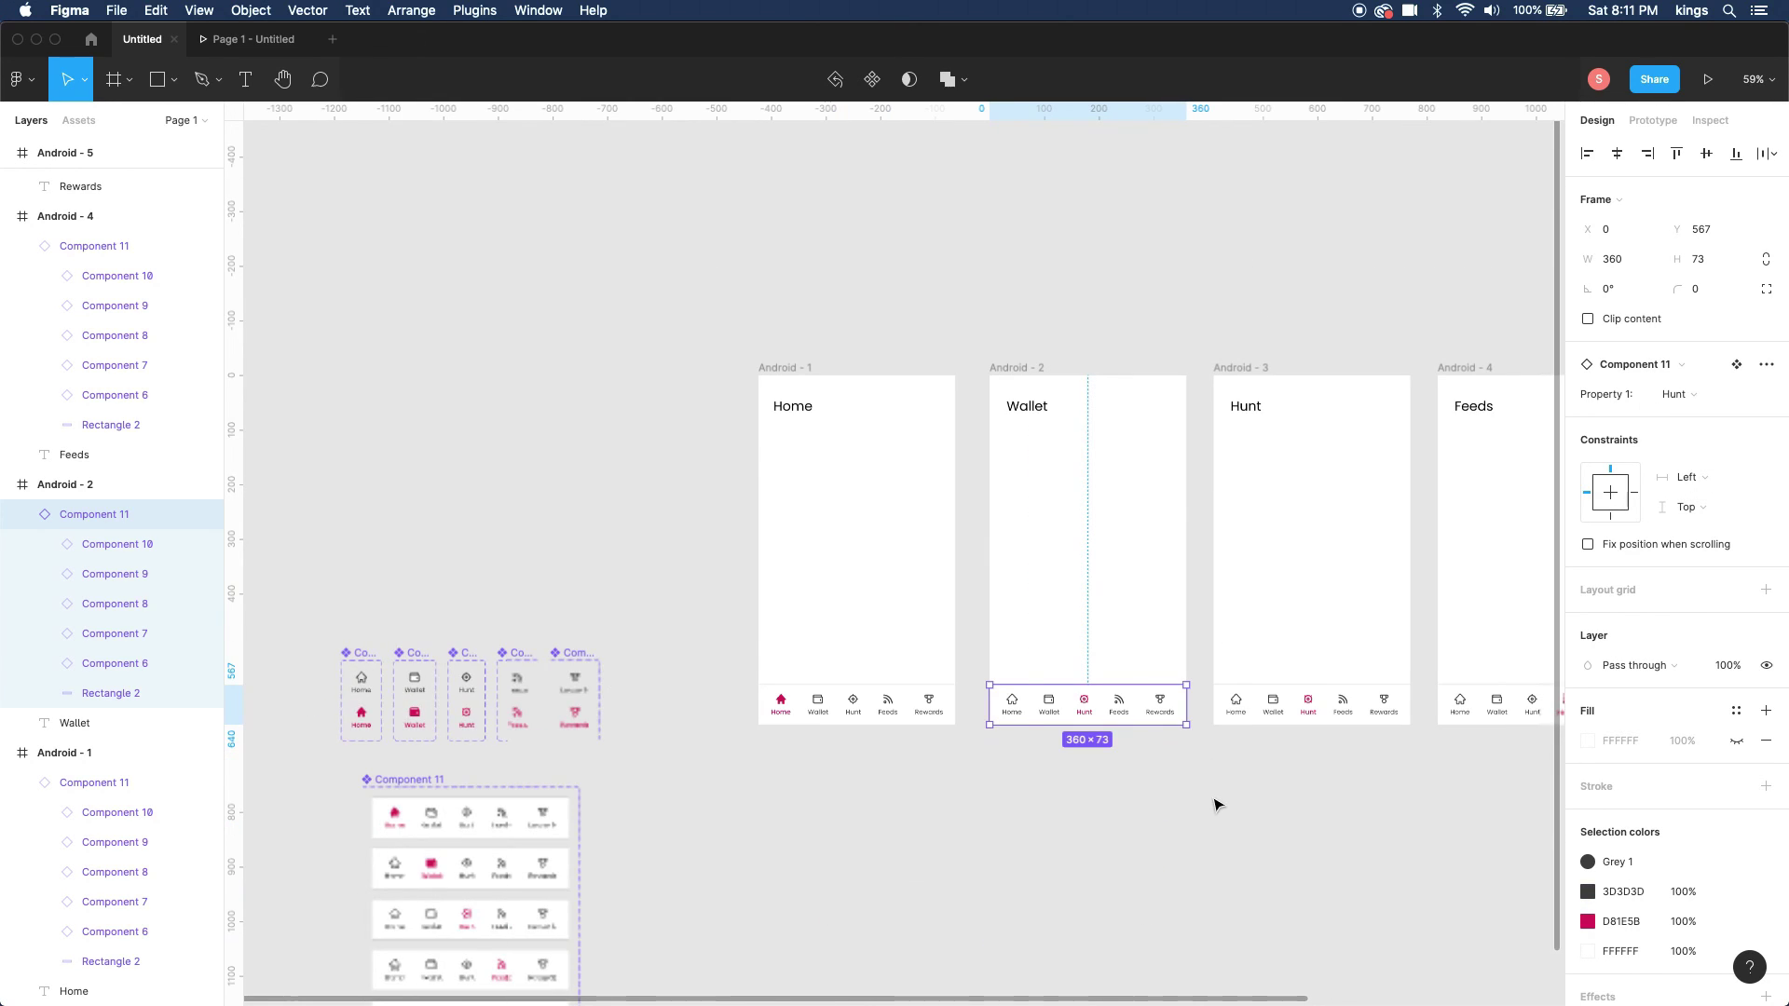
click(1218, 802)
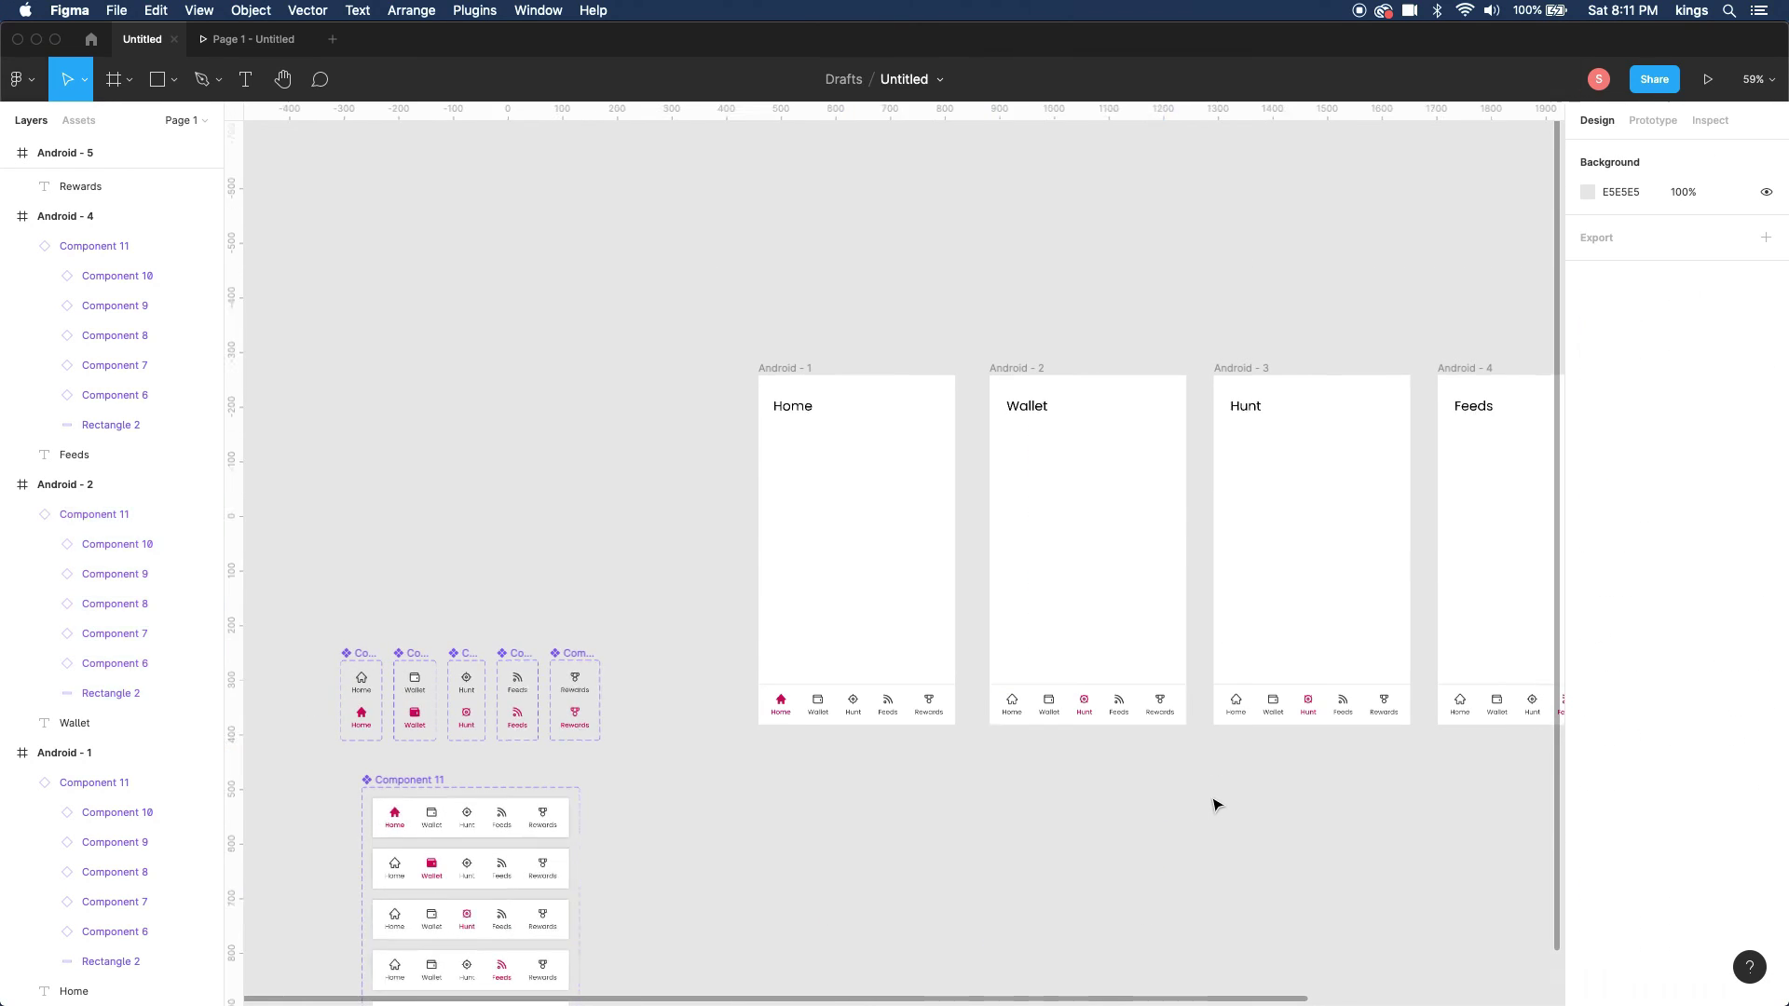